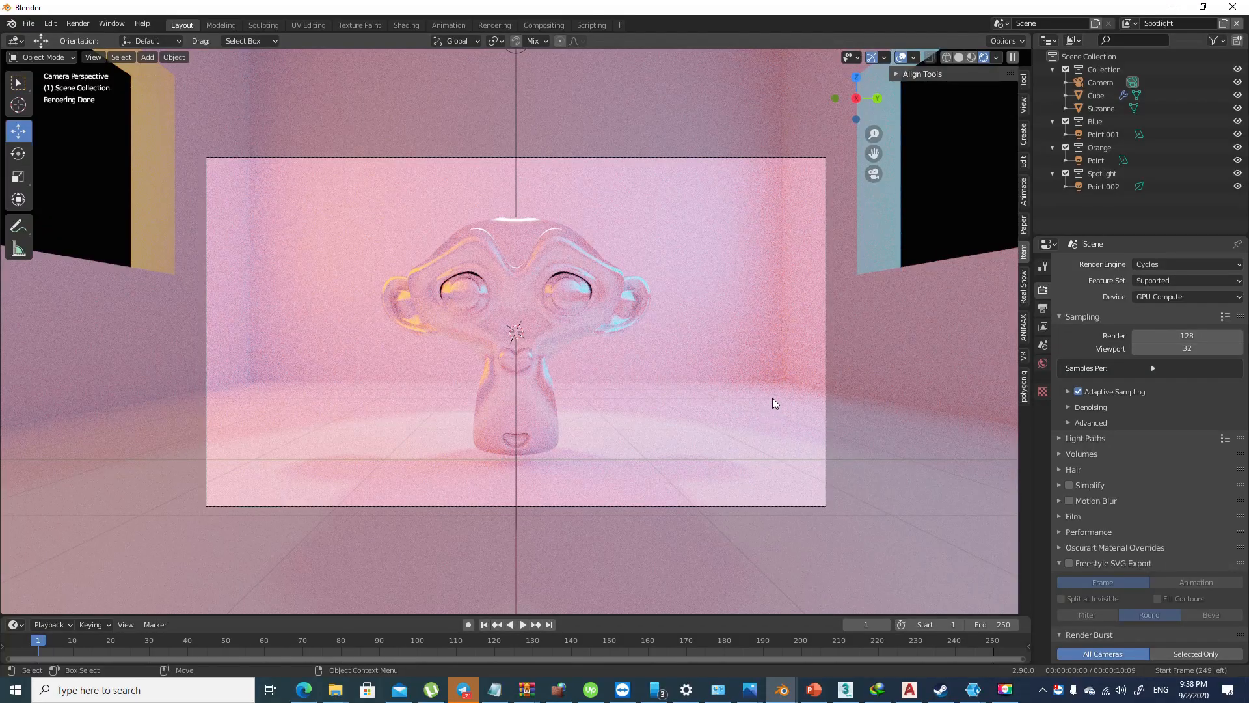
Hide the room cube around the monkey head and show the scene in solid shading
mouse_move(767, 396)
middle_mouse_down()
mouse_move(636, 336)
mouse_move(759, 363)
mouse_move(585, 321)
mouse_move(597, 304)
mouse_move(623, 356)
mouse_move(631, 316)
middle_mouse_up()
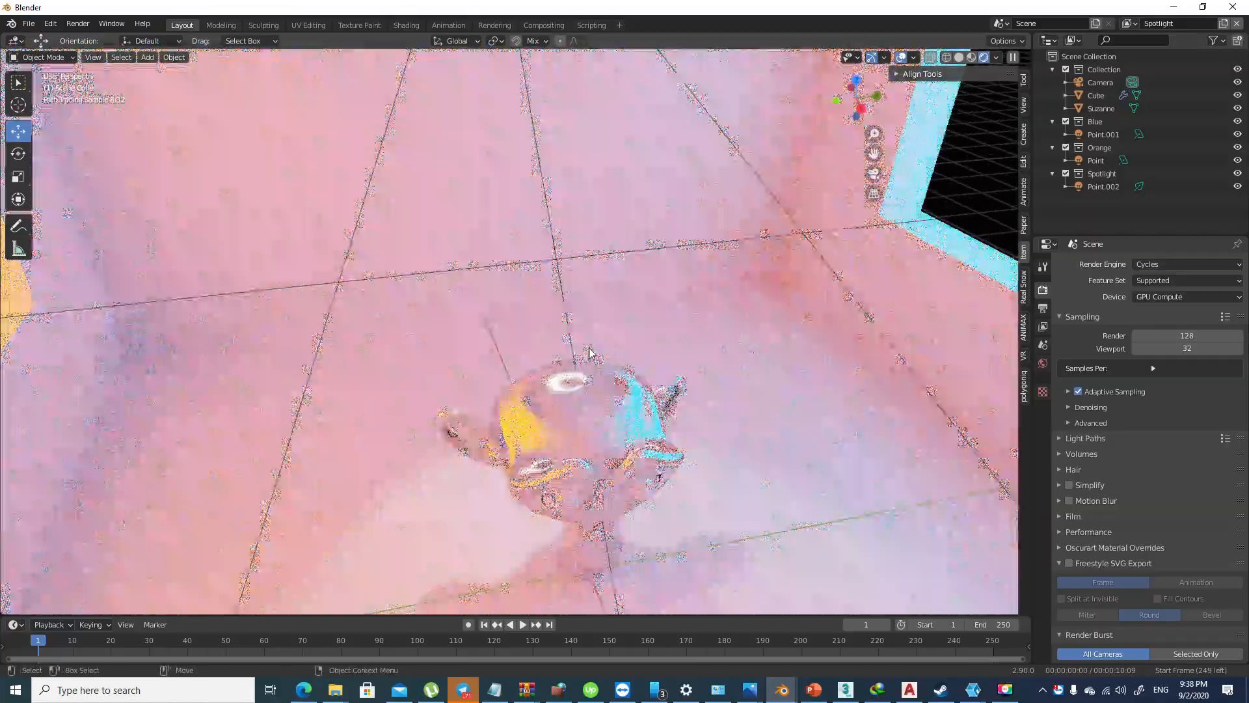
scroll(651, 325, "down", 6)
left_click(649, 238)
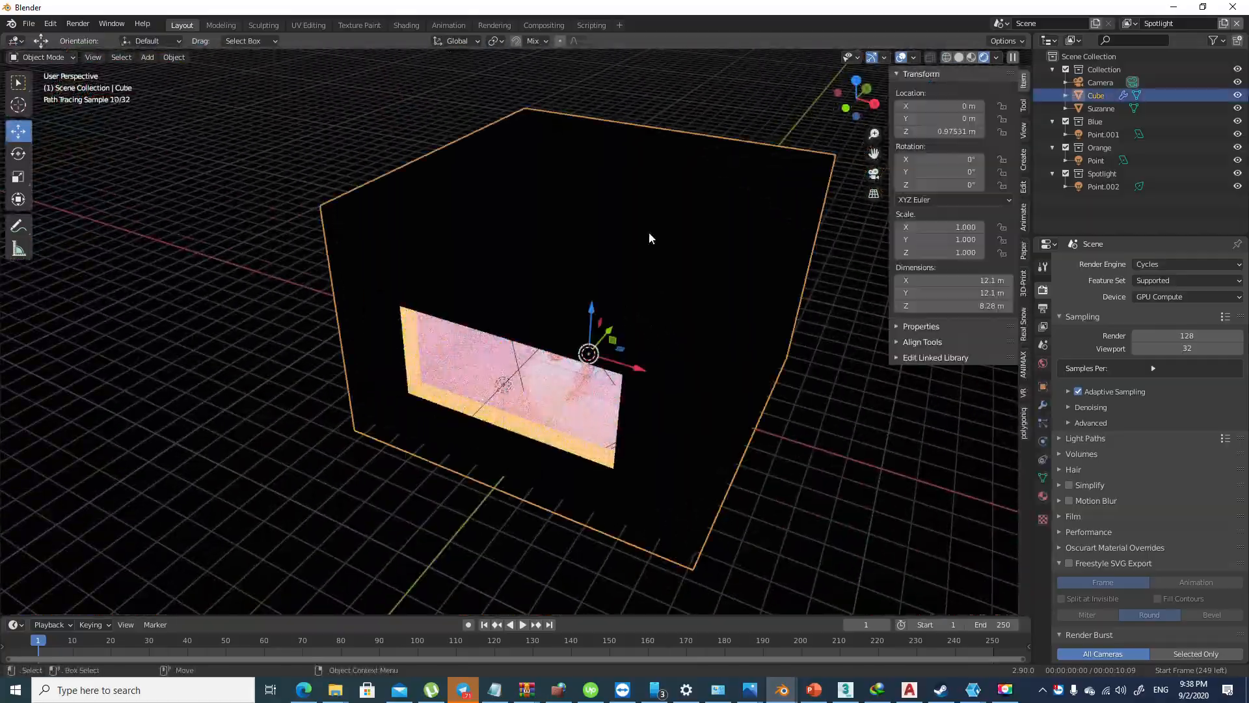
key("h")
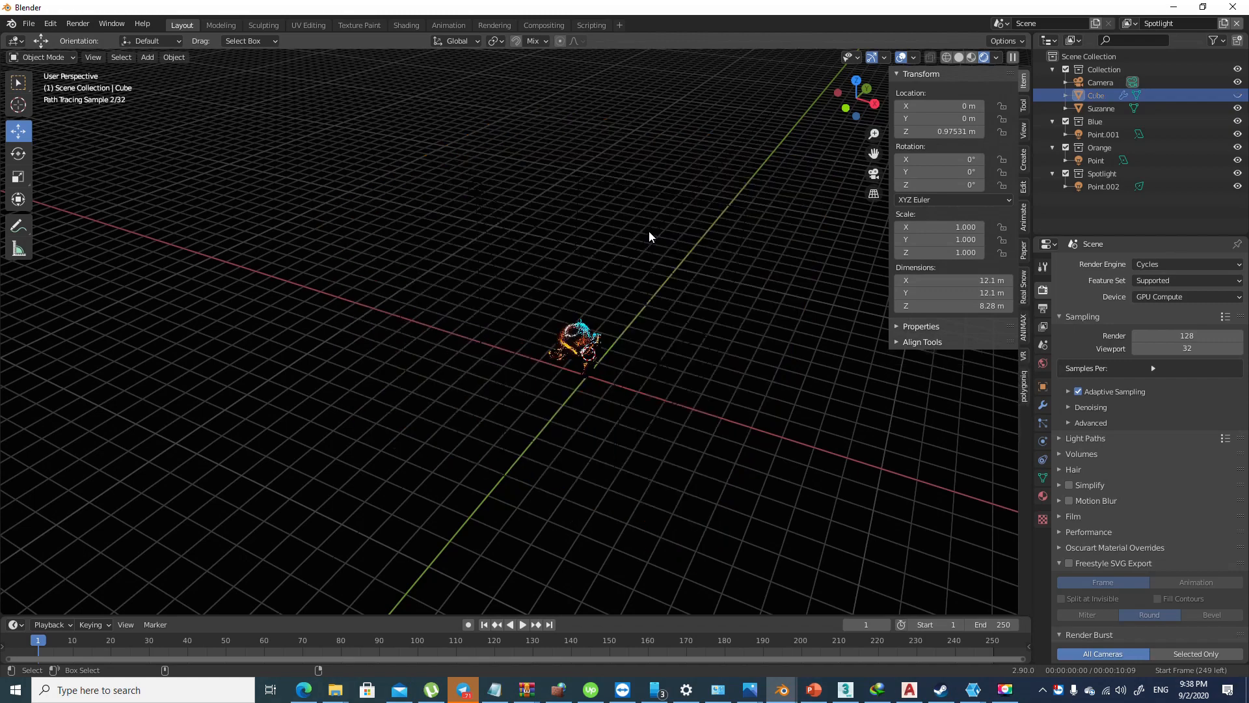
scroll(669, 313, "up", 1)
mouse_move(669, 305)
middle_mouse_down()
mouse_move(588, 288)
mouse_move(719, 235)
mouse_move(580, 256)
middle_mouse_up()
scroll(588, 288, "up", 2)
left_click(959, 58)
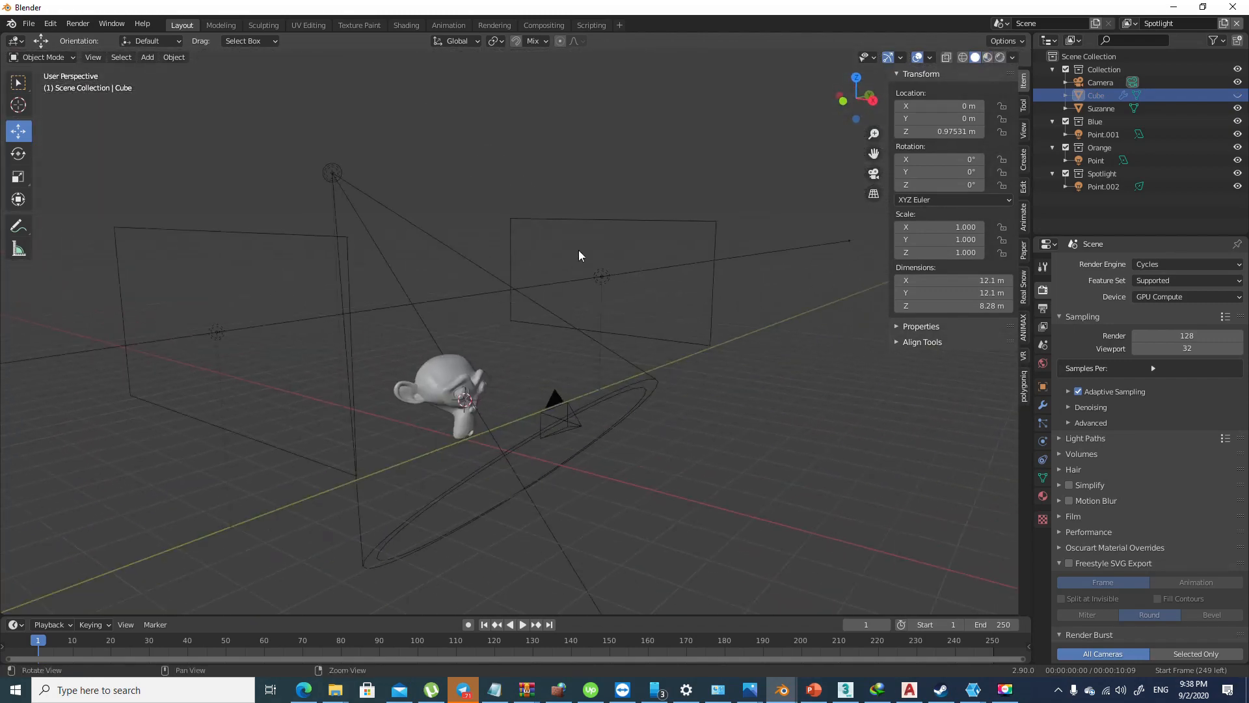
Examine the two area lights and the spotlight, checking each one's collection, light type, colour and power
left_click(615, 270)
left_click(213, 333, "shift")
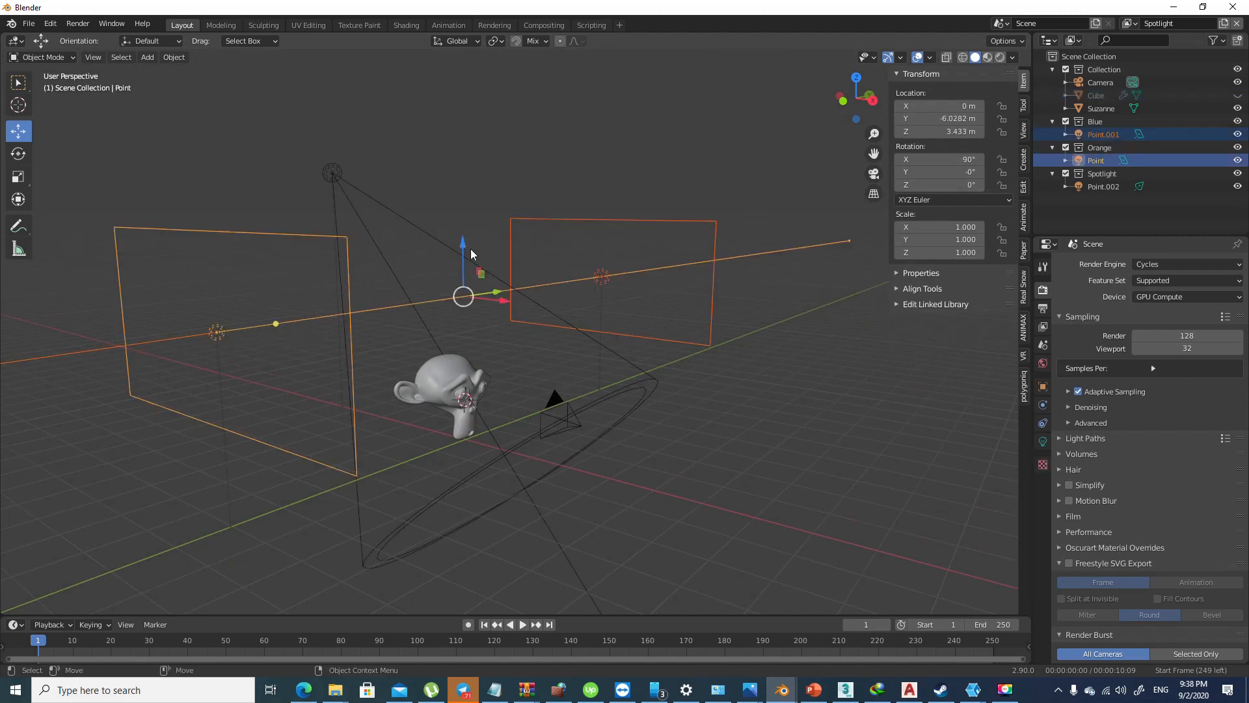
left_click(665, 228)
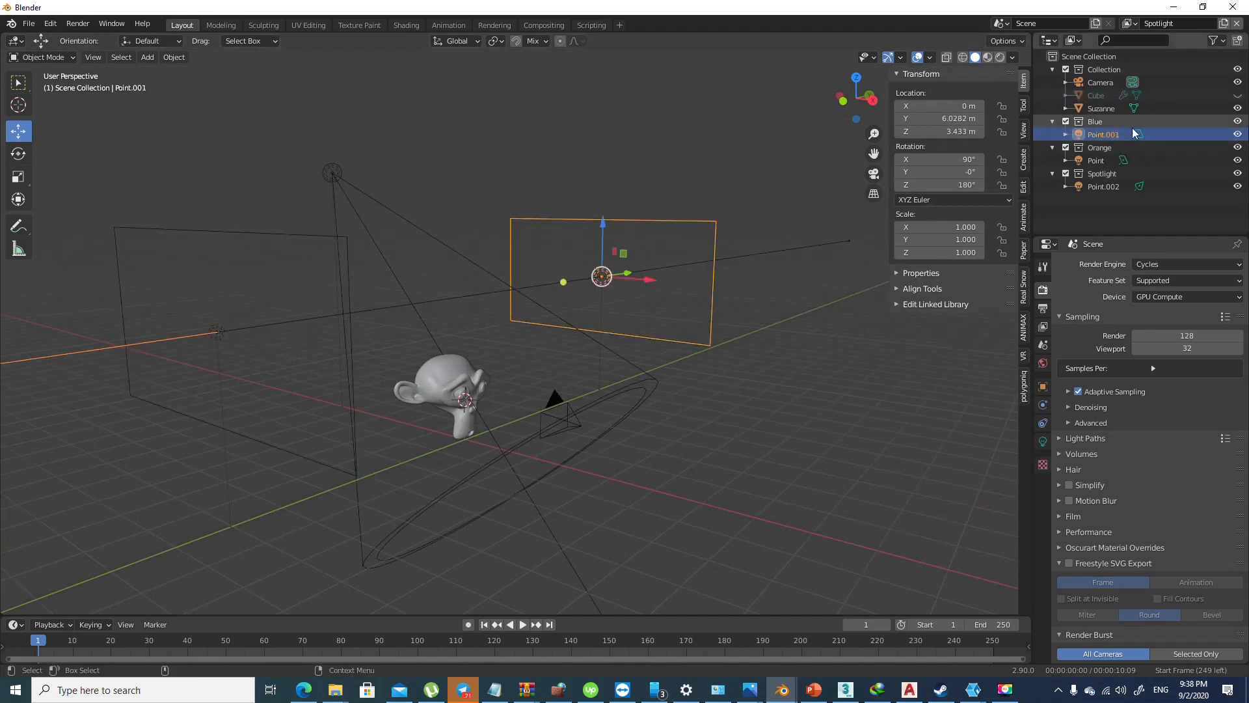
left_click(1098, 123)
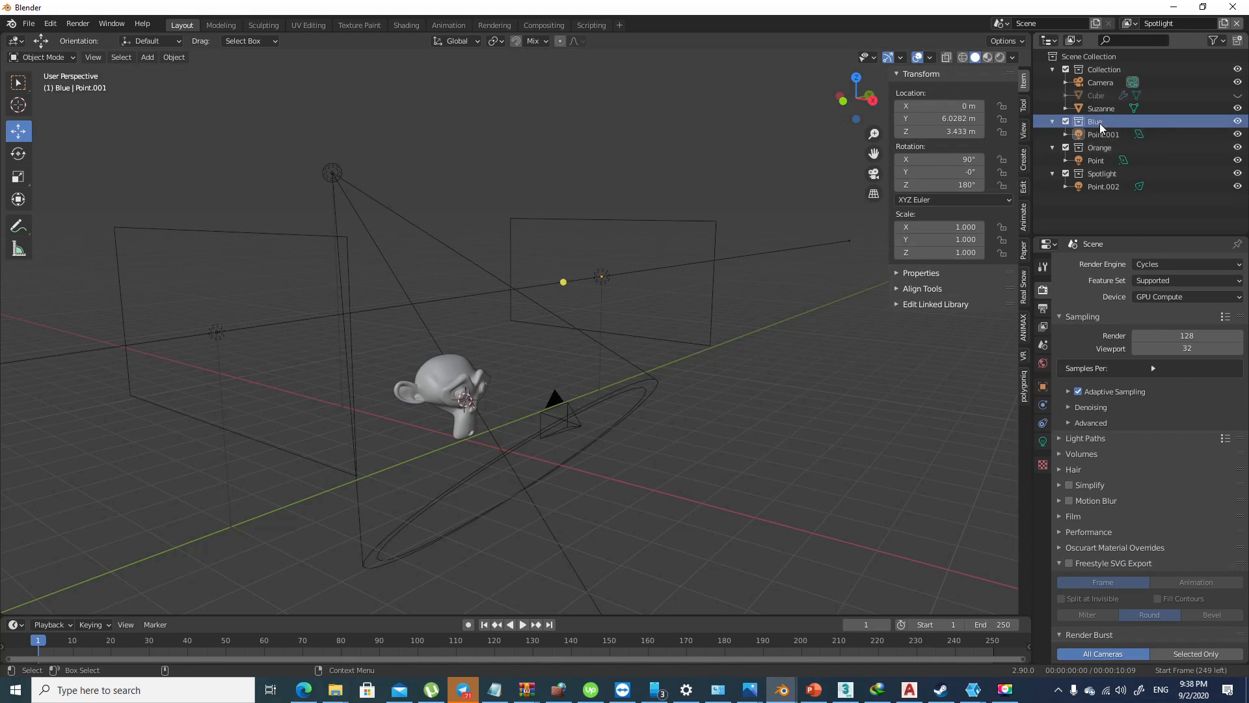
left_click(218, 239)
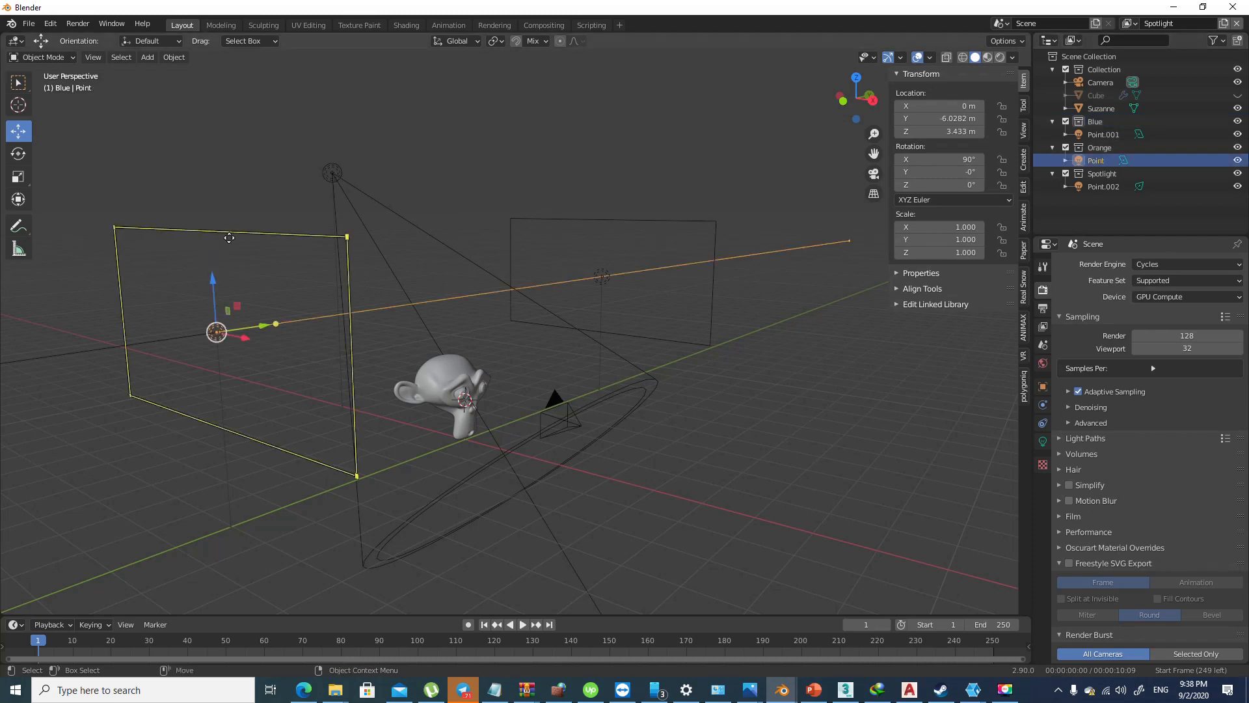
left_click(332, 173)
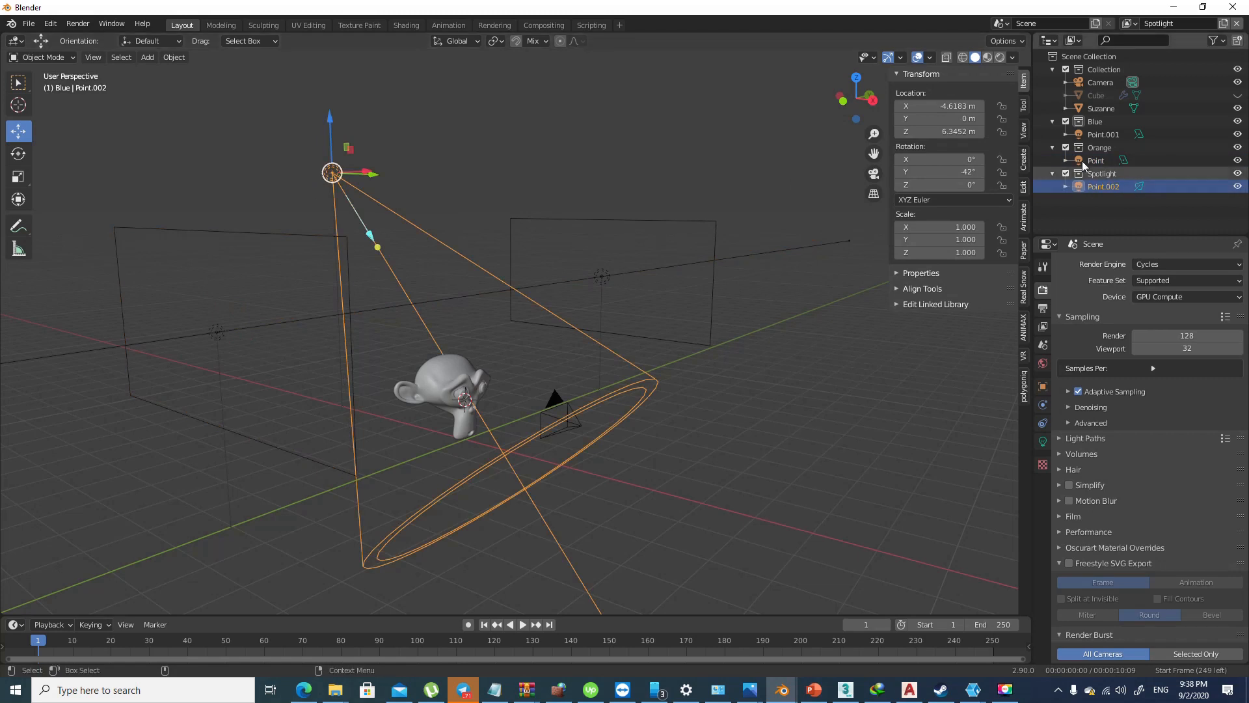
middle_click_drag(449, 195, 412, 215)
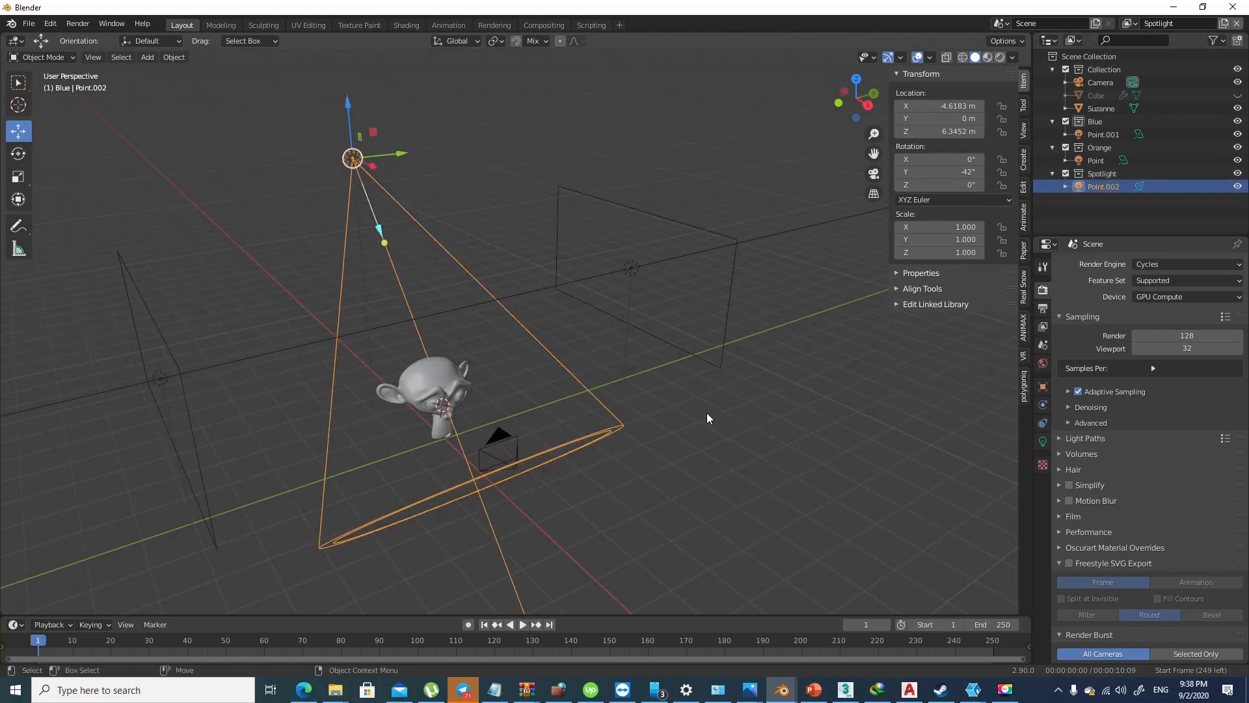
left_click(1043, 442)
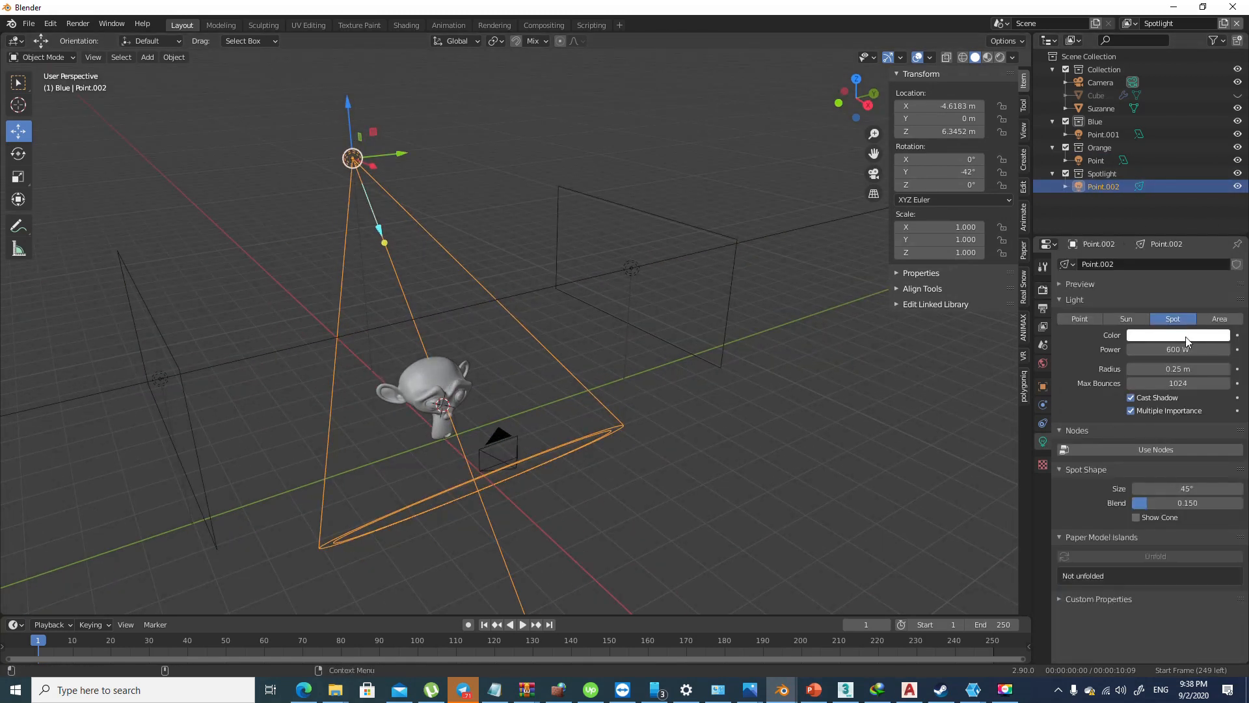
left_click(161, 375)
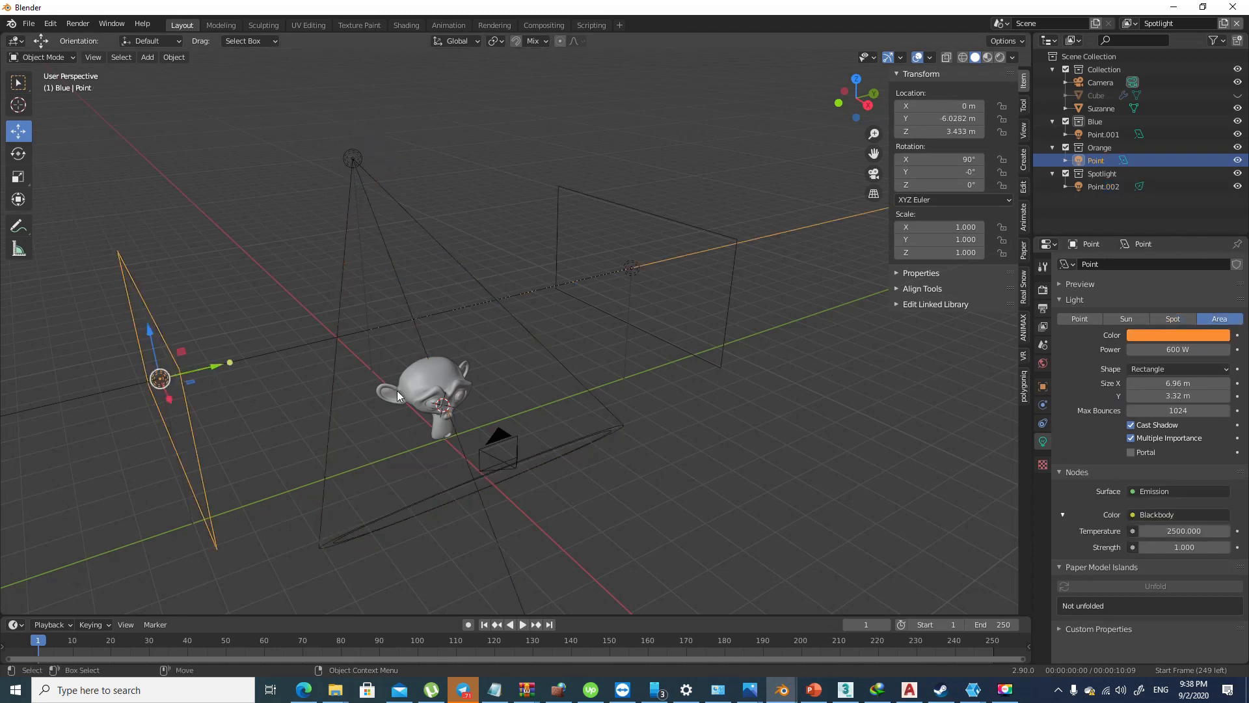
left_click(638, 225)
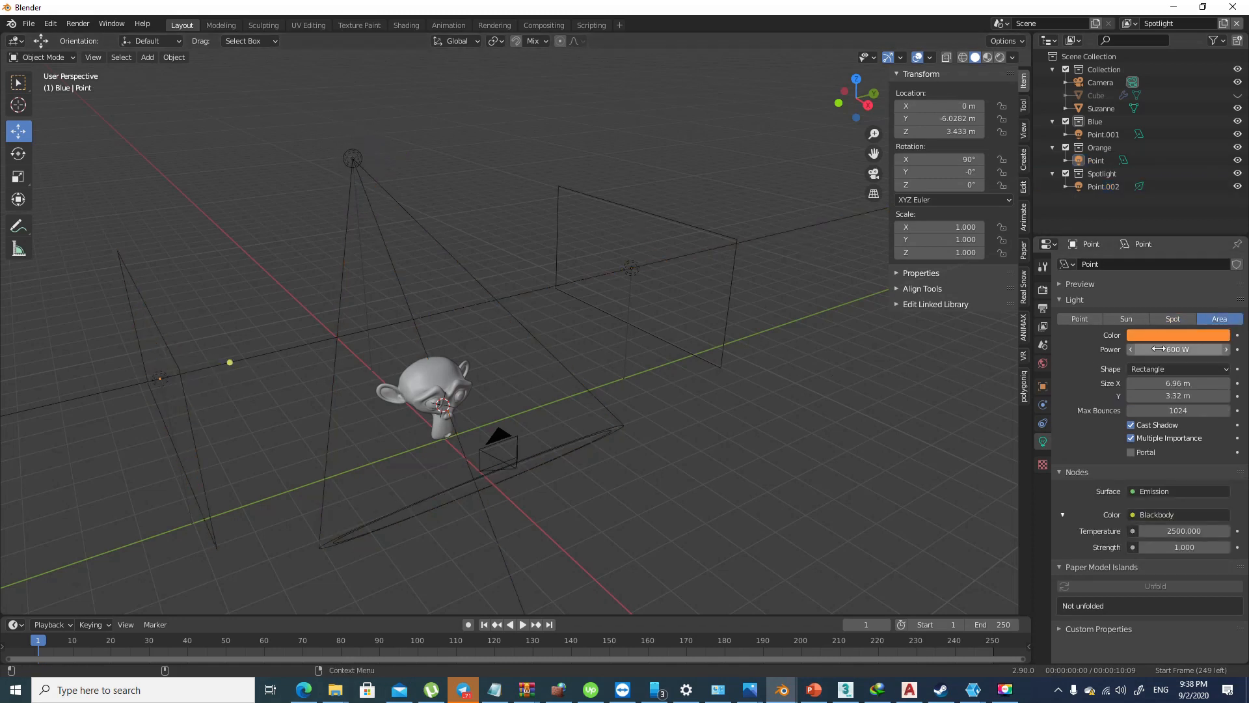
left_click(697, 232)
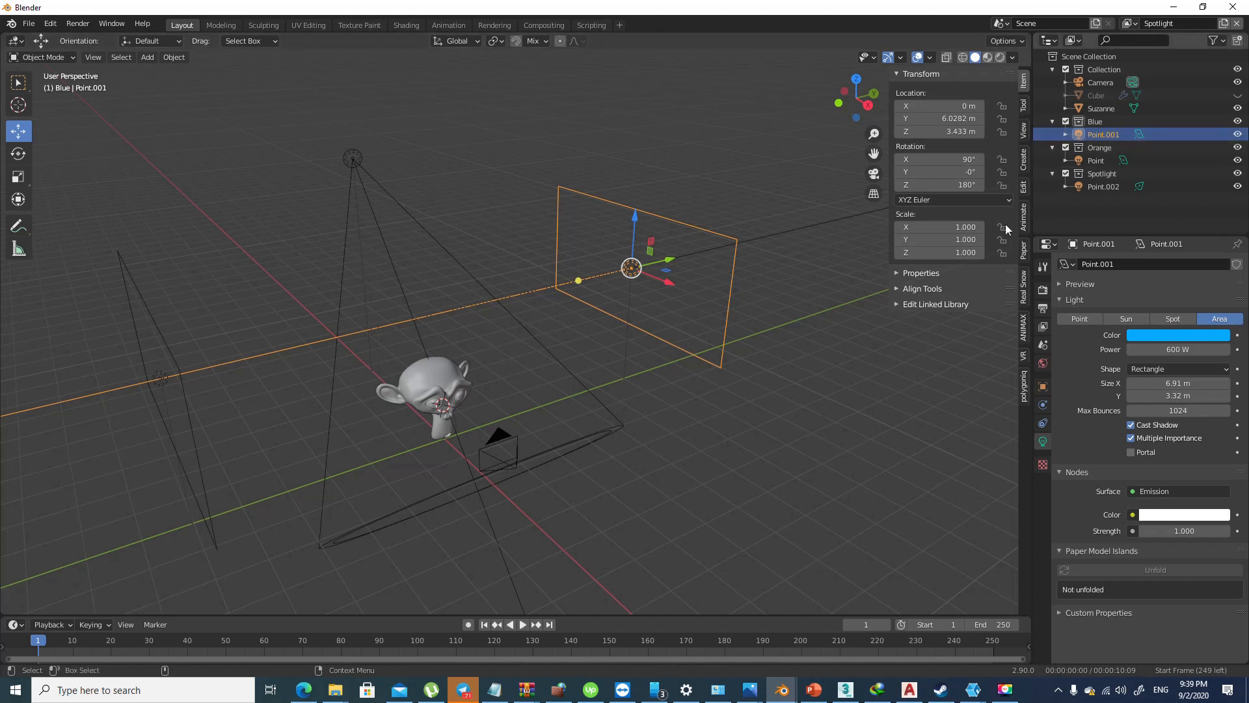
Add a point light and move it above and in front of the monkey head, at about X 0.99 m, Z 2.87 m
left_click(148, 58)
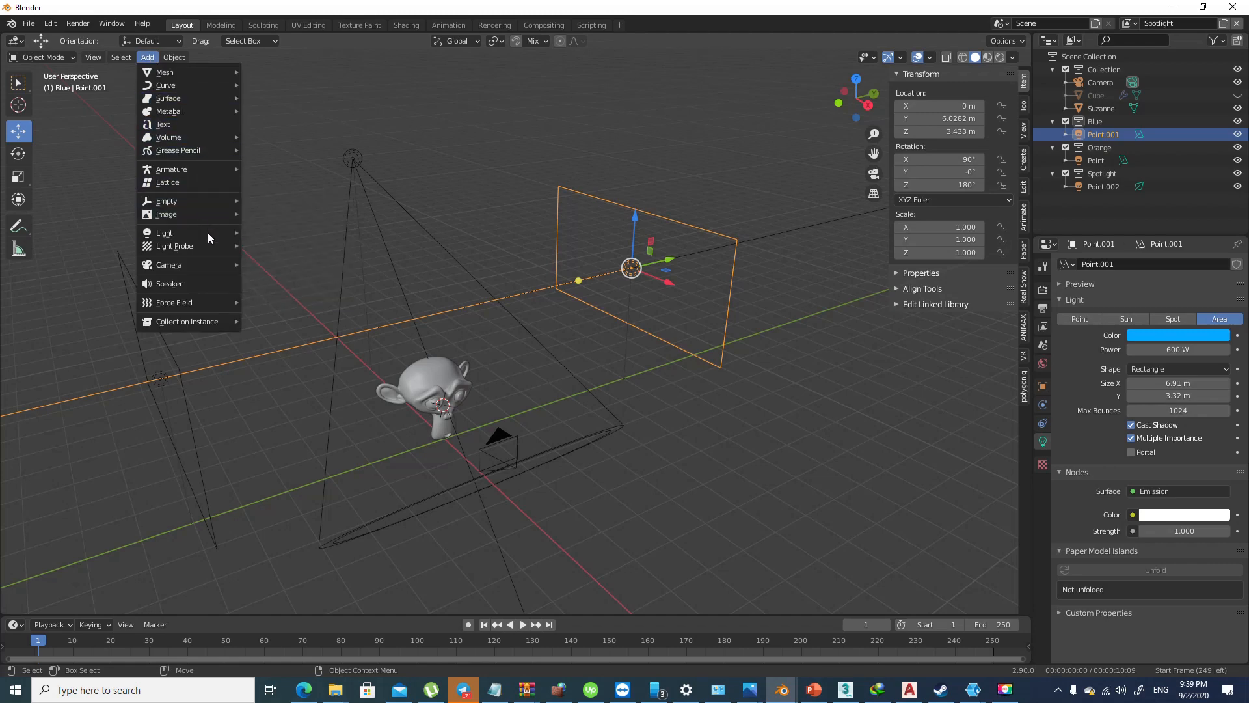
mouse_move(209, 233)
left_click(279, 231)
scroll(469, 393, "up", 3)
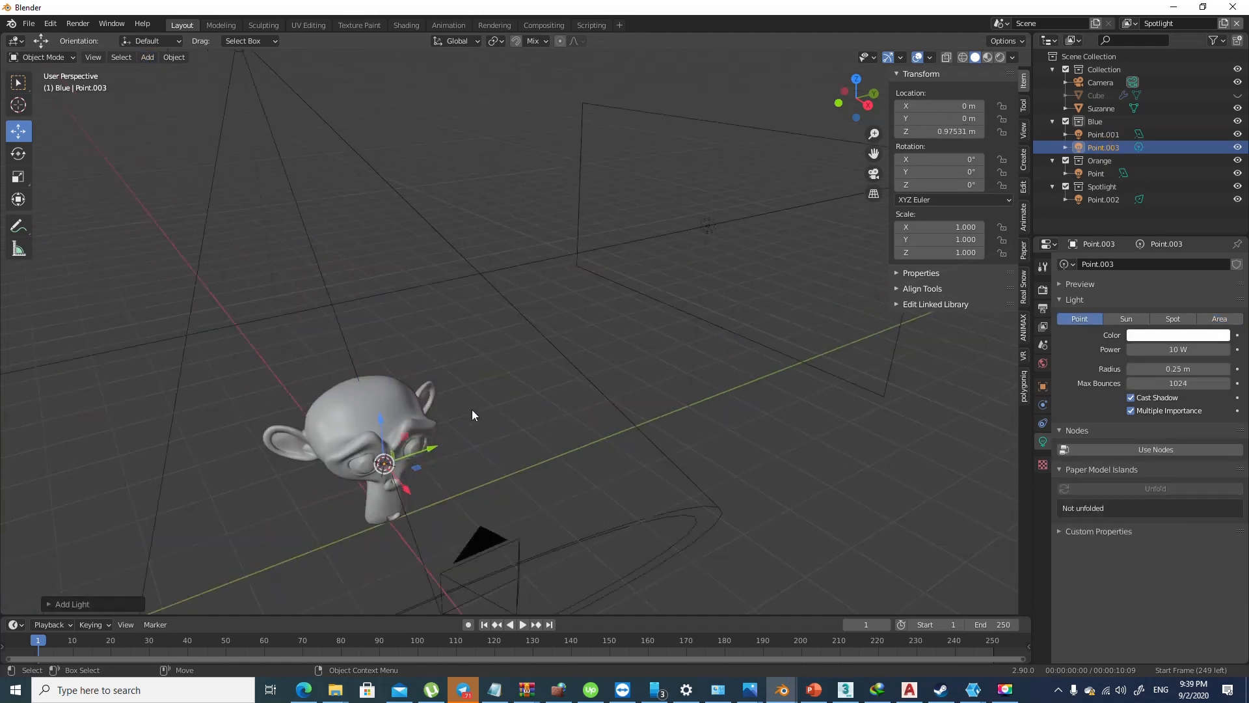
middle_click_drag(471, 408, 587, 424)
left_click_drag(562, 440, 671, 233)
Make the new point light green, preview the scene in rendered shading and set the light's power to 600 W
left_click(1169, 336)
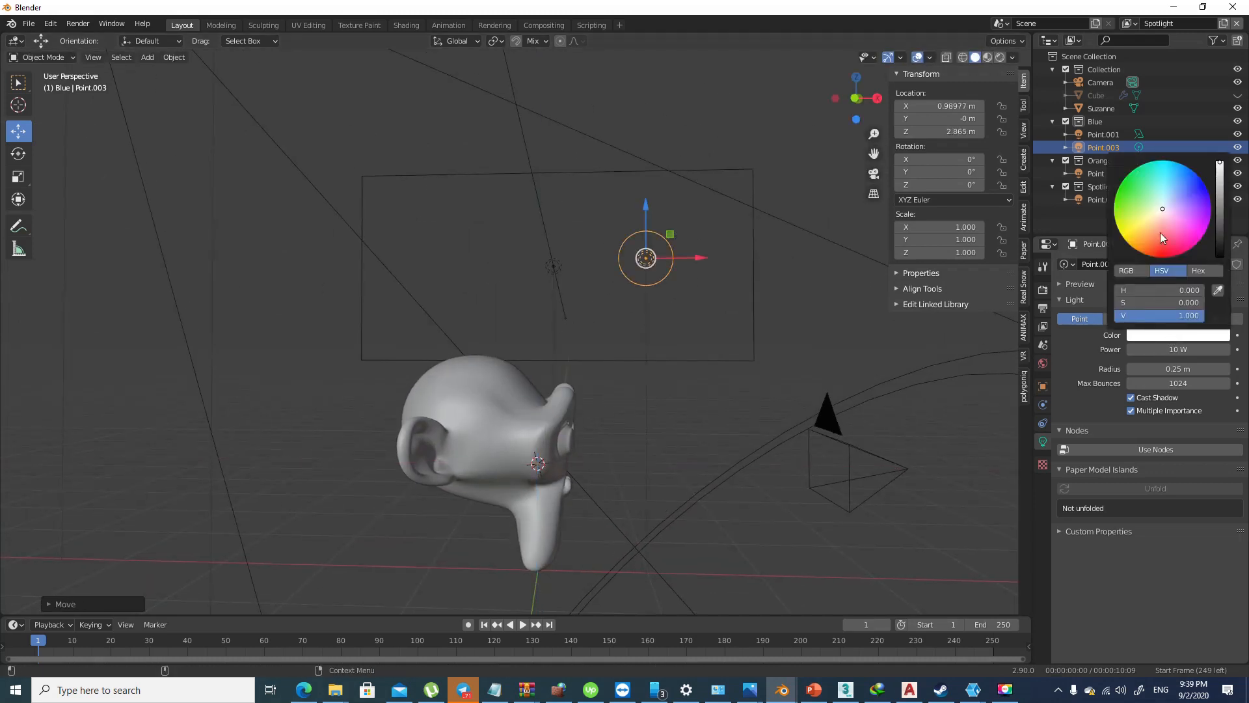
left_click_drag(1160, 232, 1124, 187)
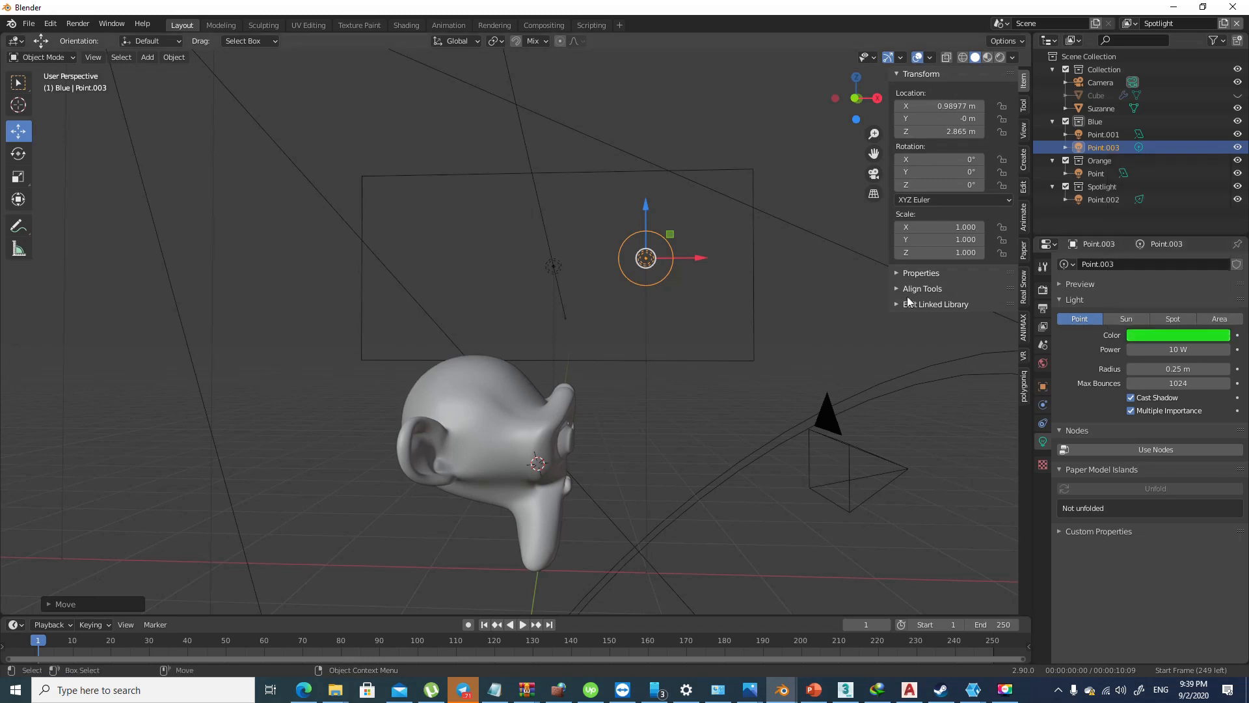
left_click(999, 58)
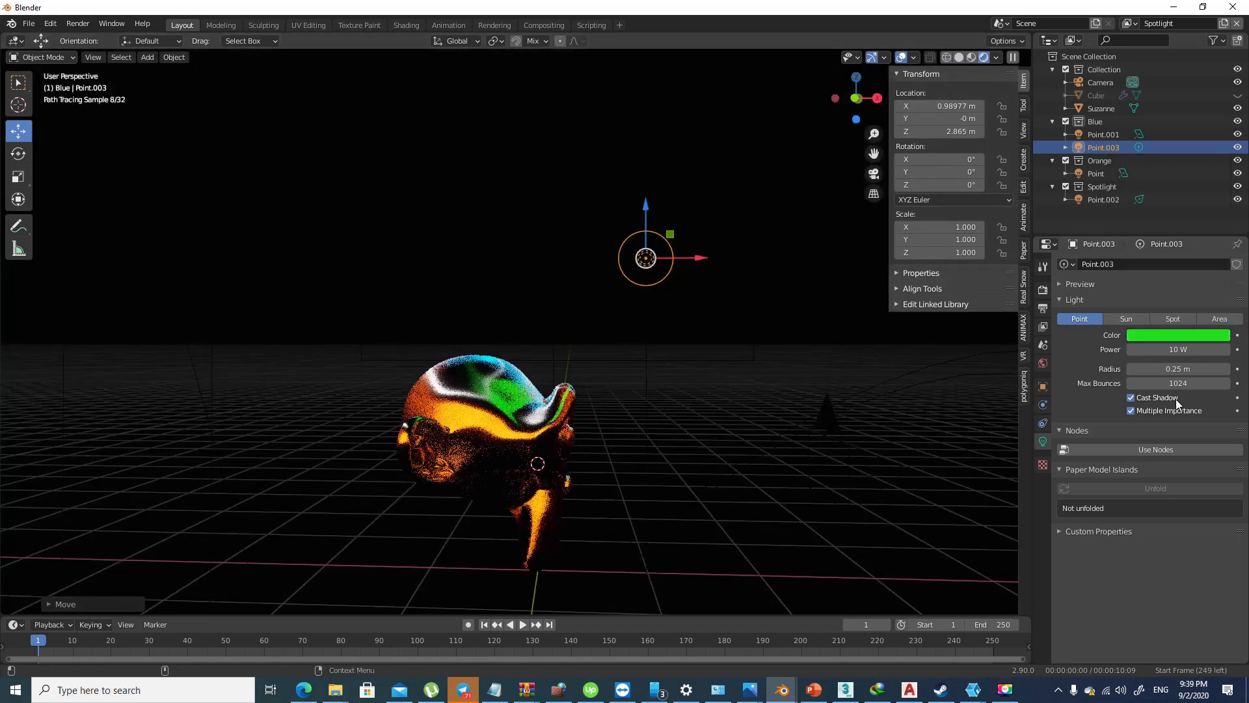
left_click(1187, 350)
type("600")
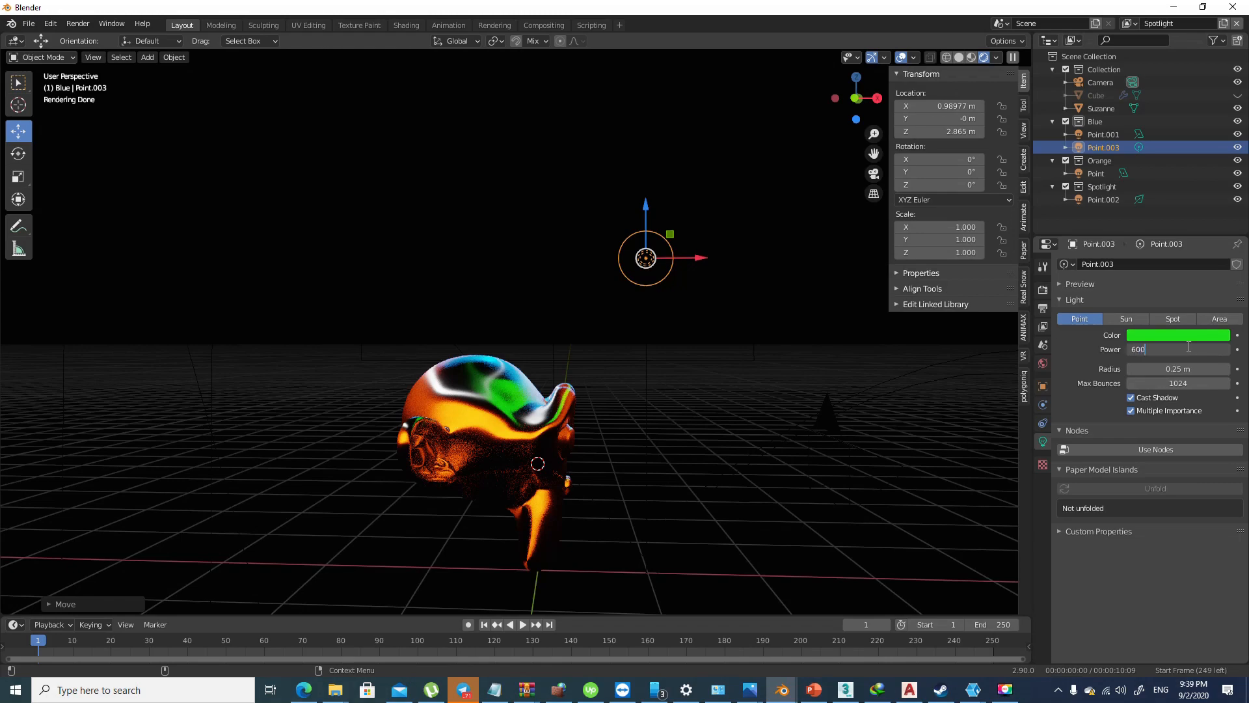
key("Return")
Reposition the green light at about X -0.65 m, Y -2.21 m, Z 2.71 m, then unhide the room cube and look through the camera
left_click_drag(676, 233, 701, 247)
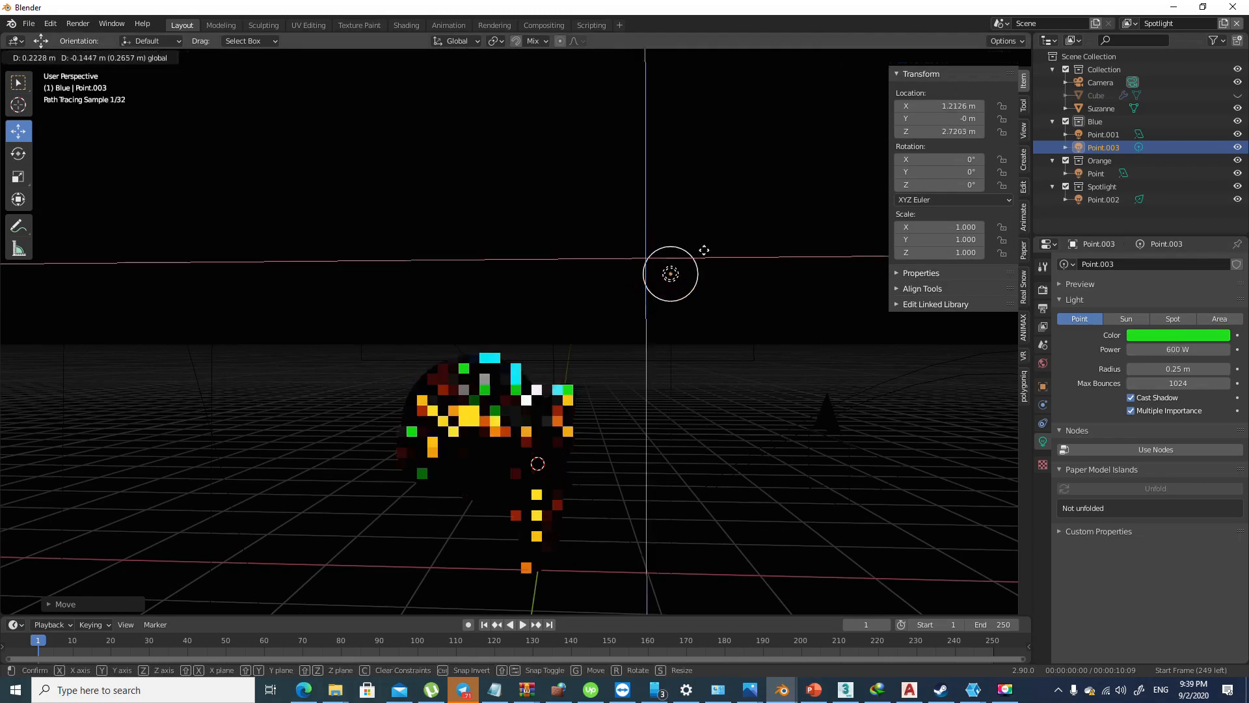
middle_click_drag(755, 416, 439, 500)
left_click_drag(439, 500, 335, 295)
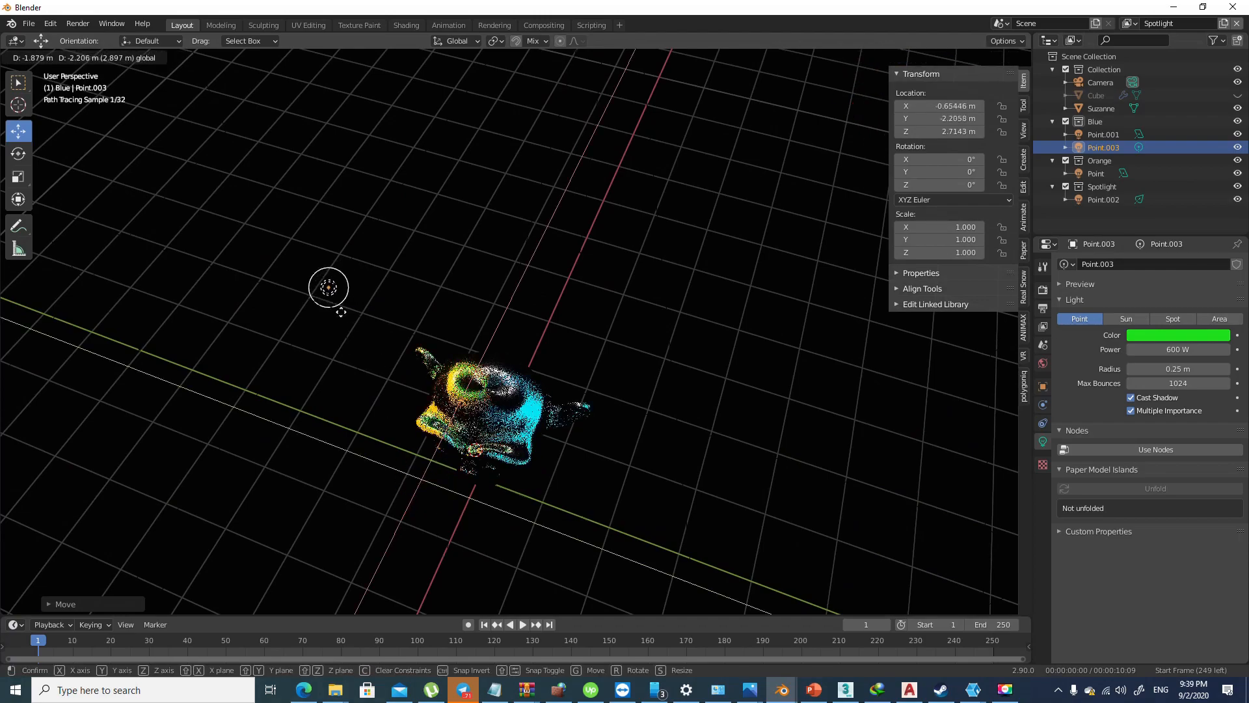
middle_click_drag(504, 410, 574, 342)
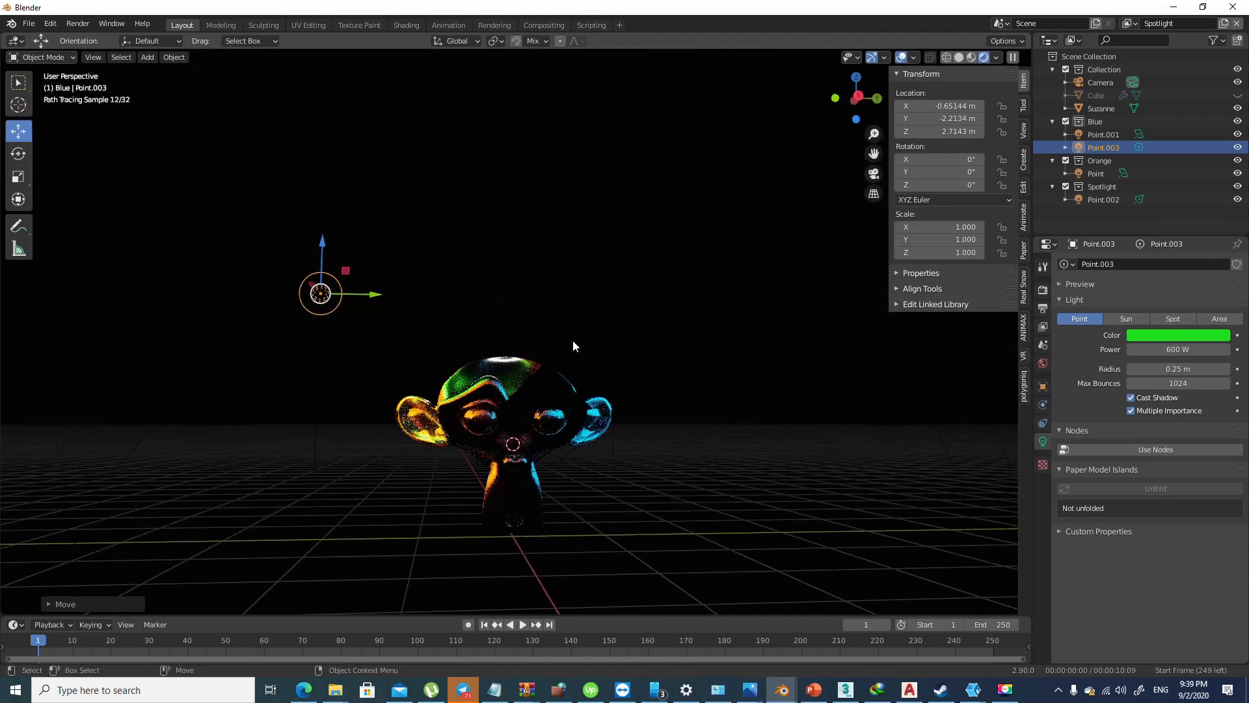
key("alt+h")
key("KP_0")
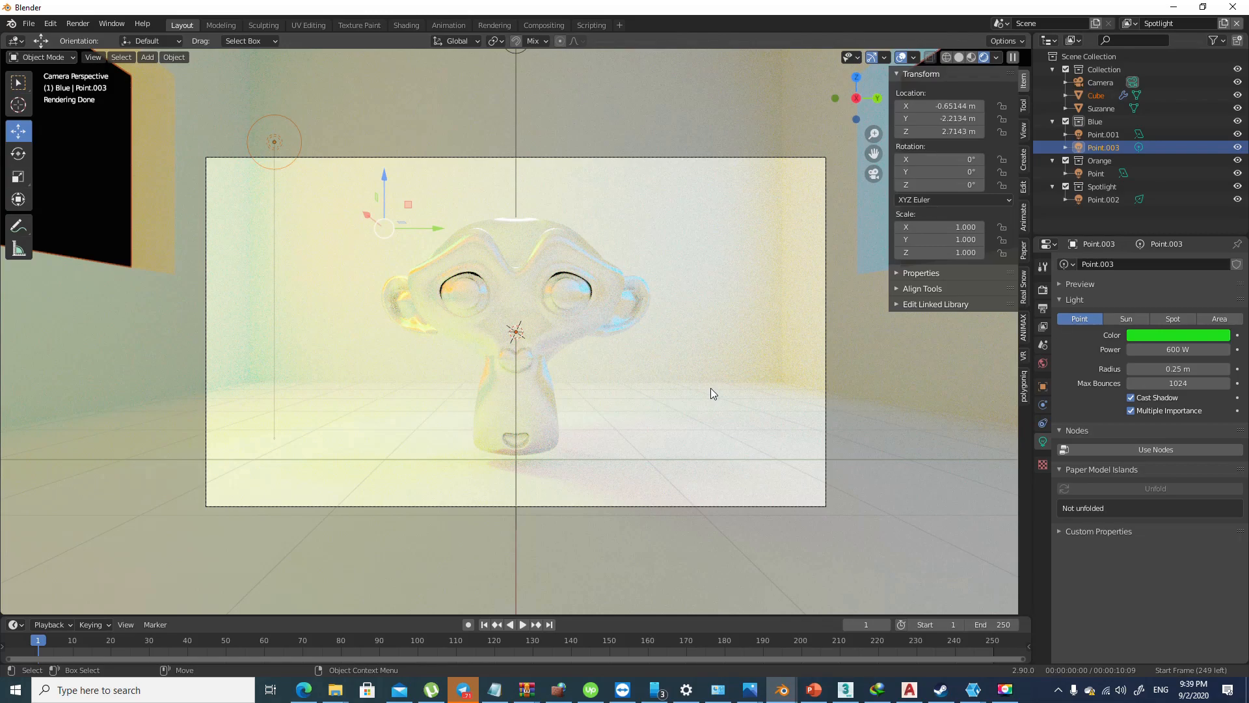
Move the selected green light and room cube into a new collection named Green
middle_click_drag(256, 147, 520, 277)
scroll(521, 277, "down", 8)
middle_click_drag(503, 343, 587, 448)
scroll(587, 449, "up", 3)
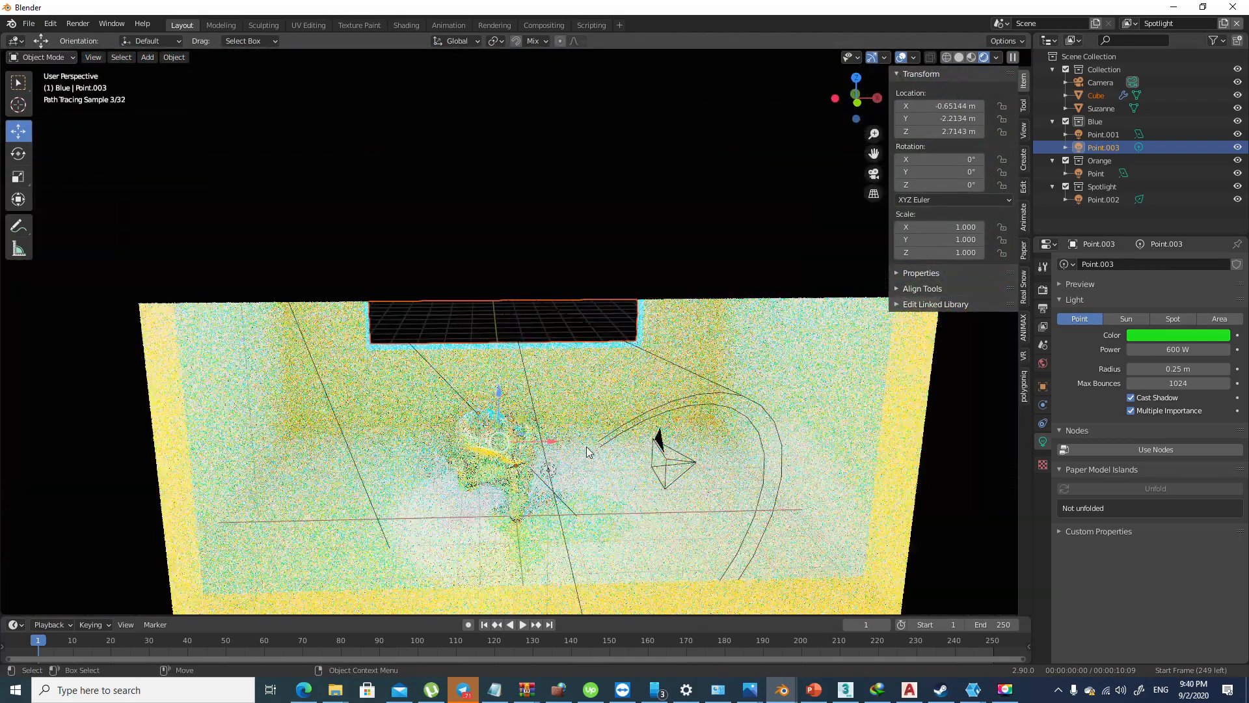
key("m")
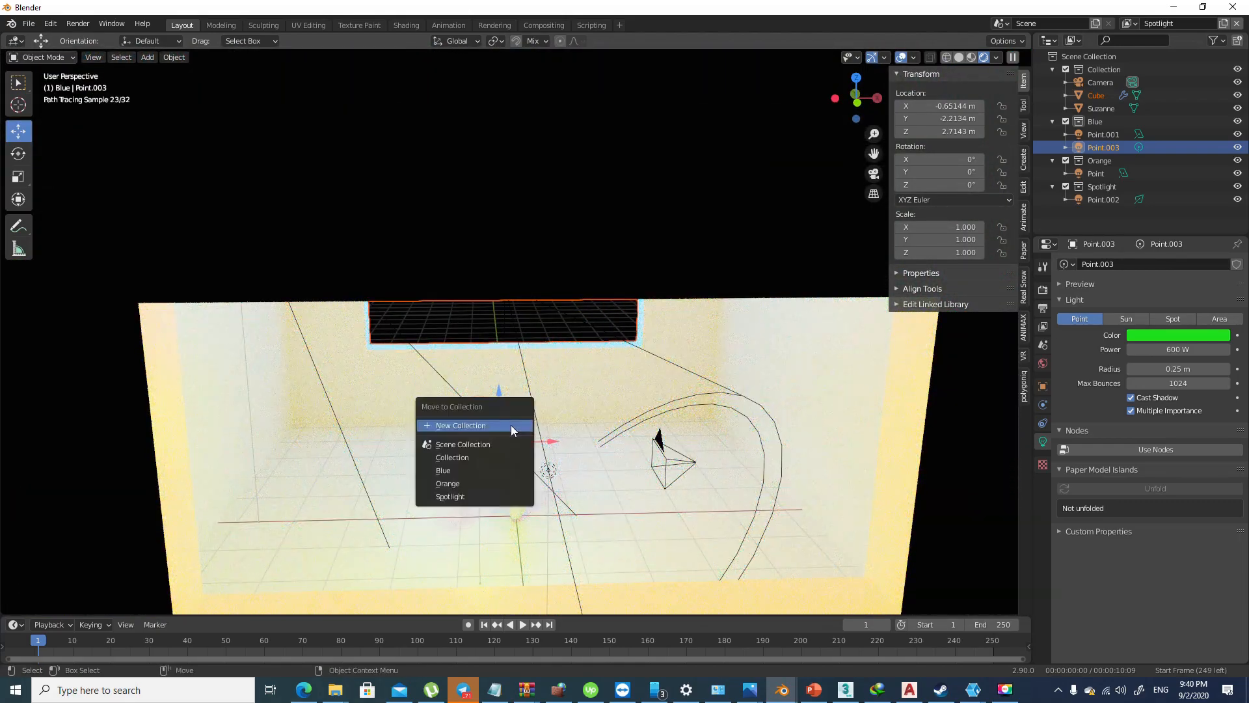
left_click(464, 424)
type("Green")
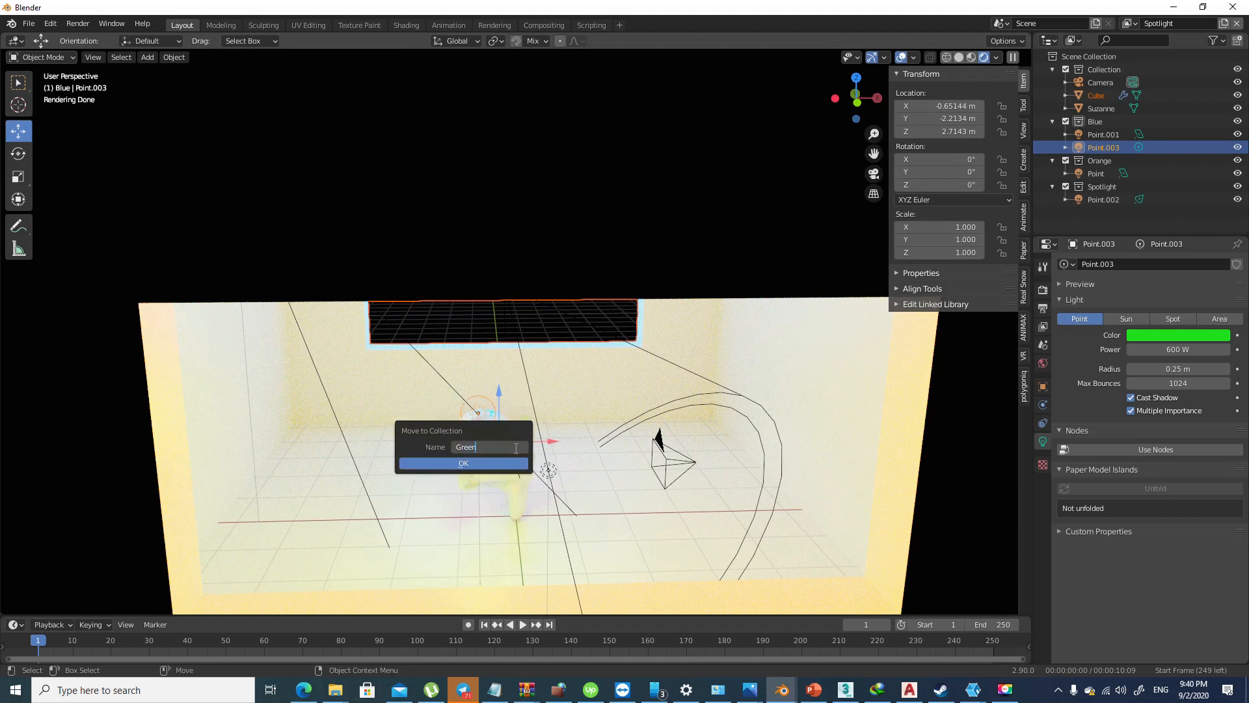
key("Return")
left_click(489, 461)
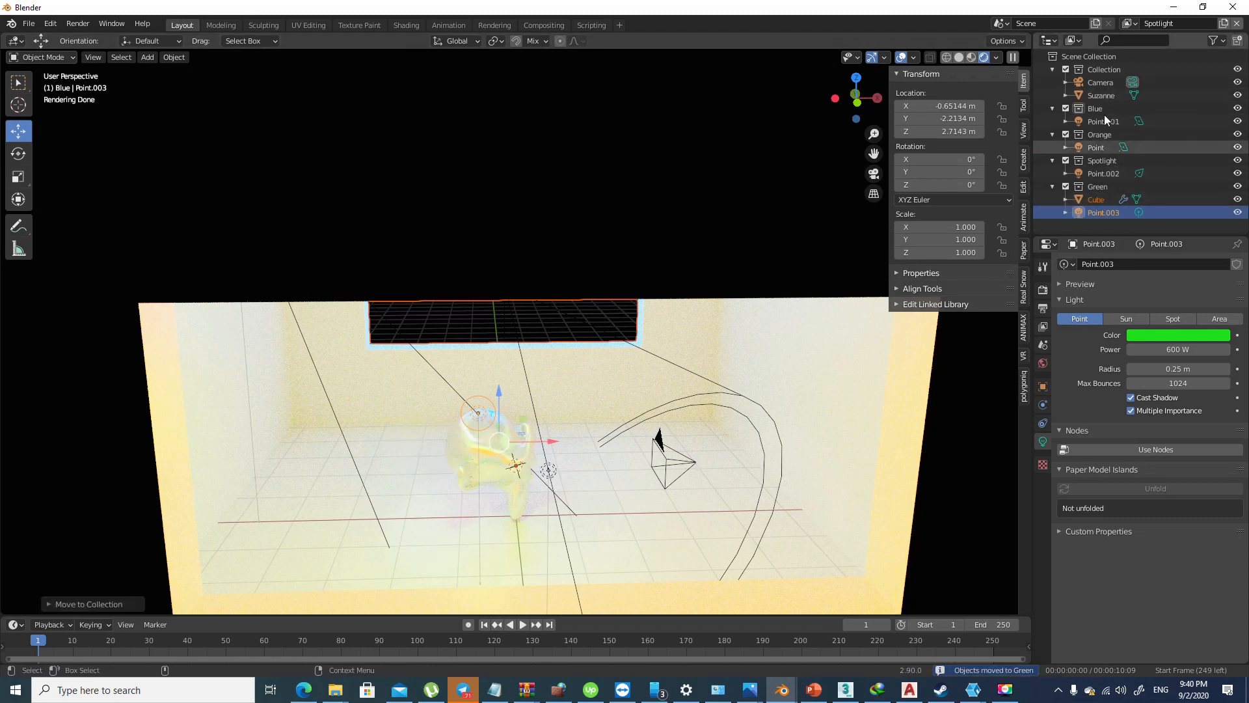
Move the room cube from the Green collection back into the main Collection and return to the camera view
left_click(1095, 200)
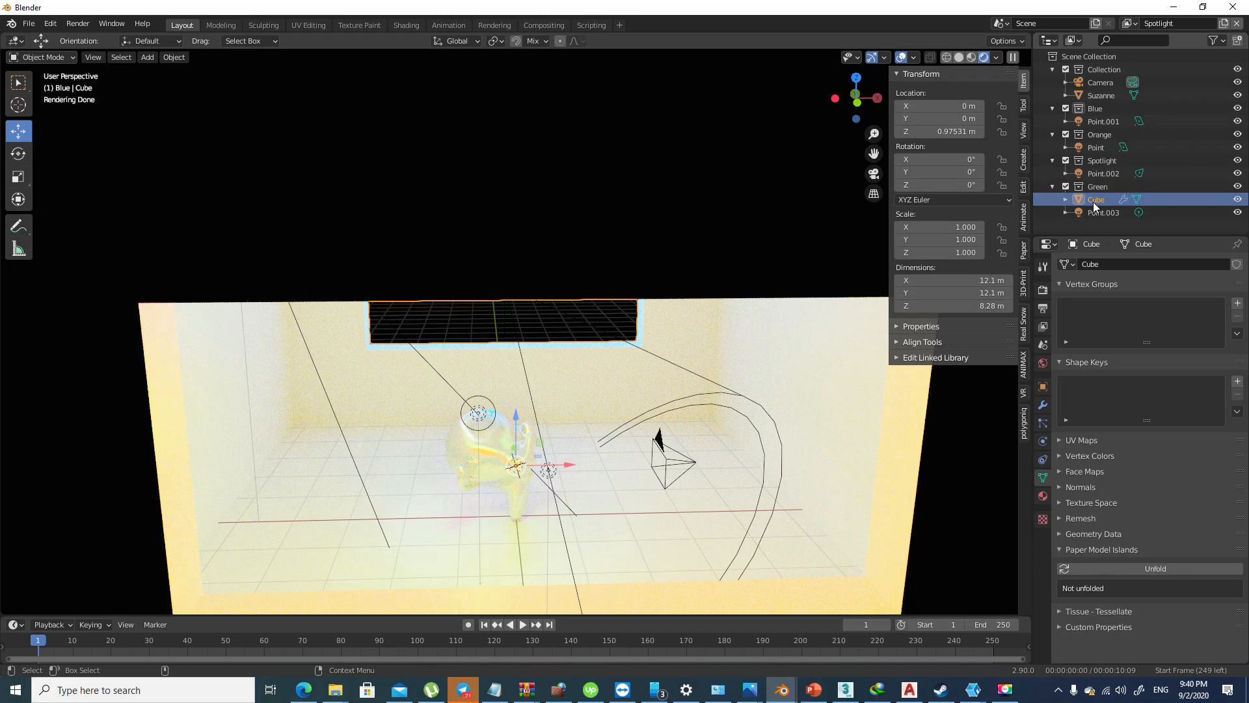
left_click_drag(1093, 202, 1100, 94)
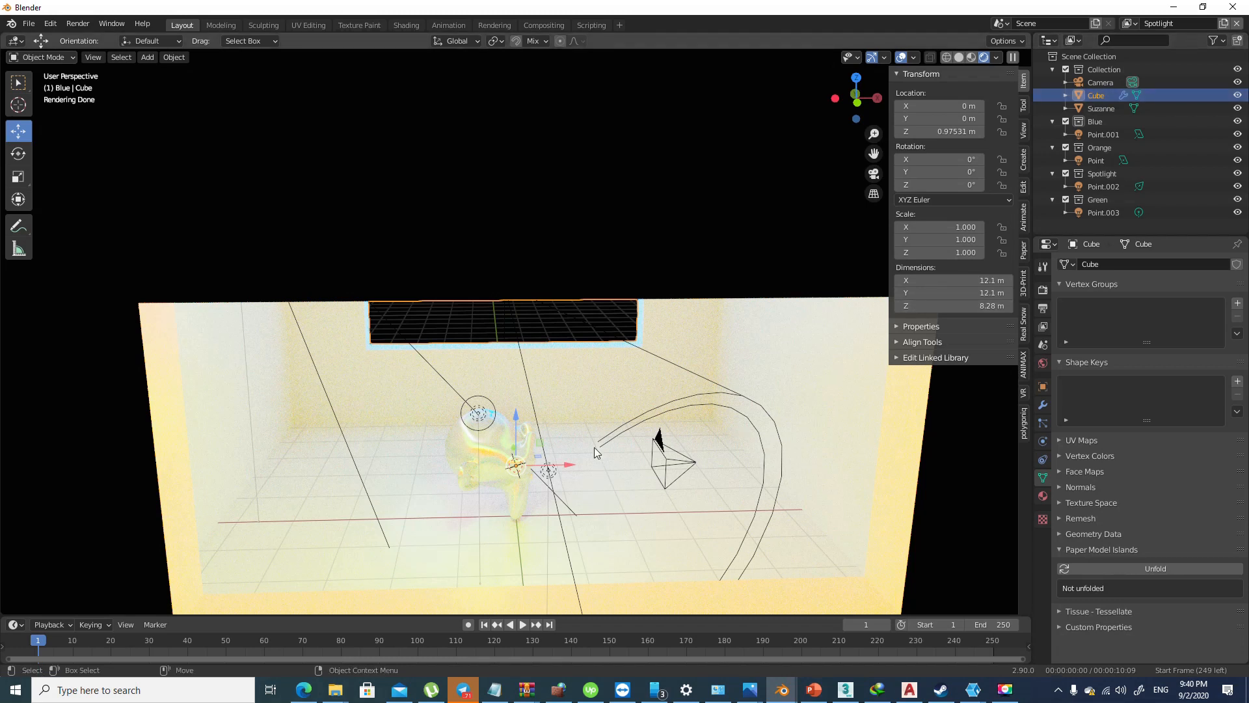
key("KP_0")
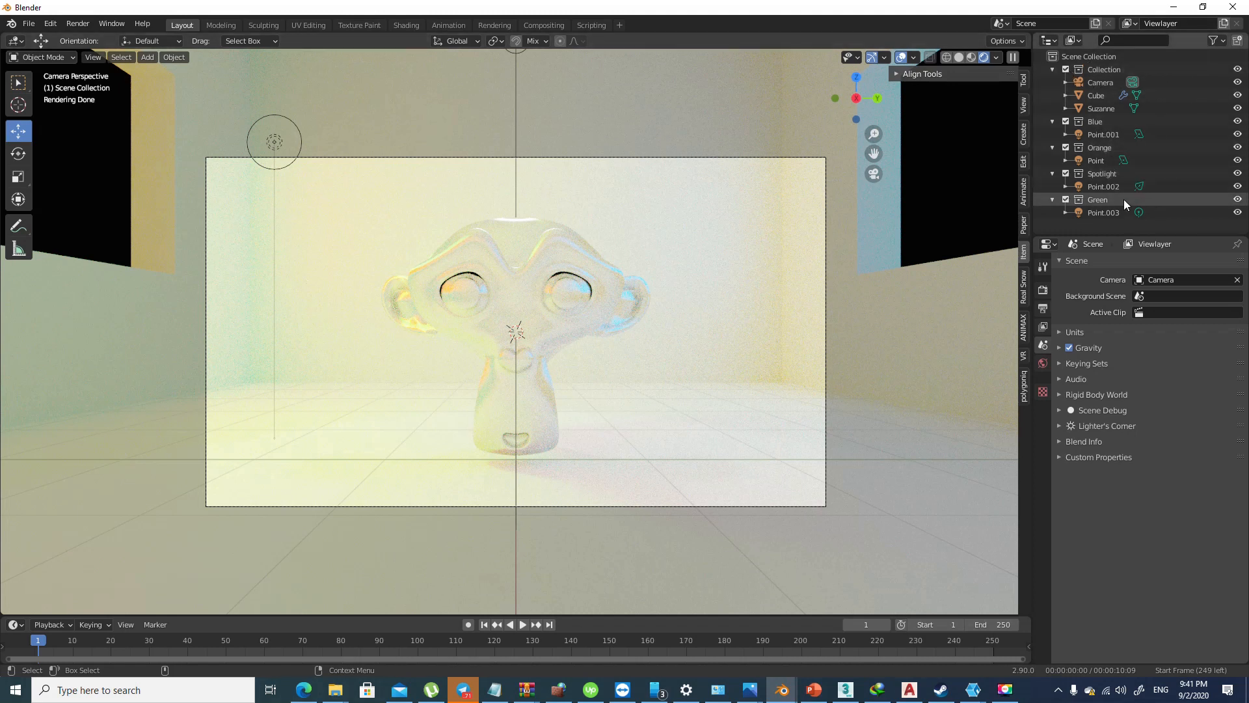
Exclude the Orange, Spotlight and Green collections from the current view layer and rename the layer Blue
left_click(1065, 147)
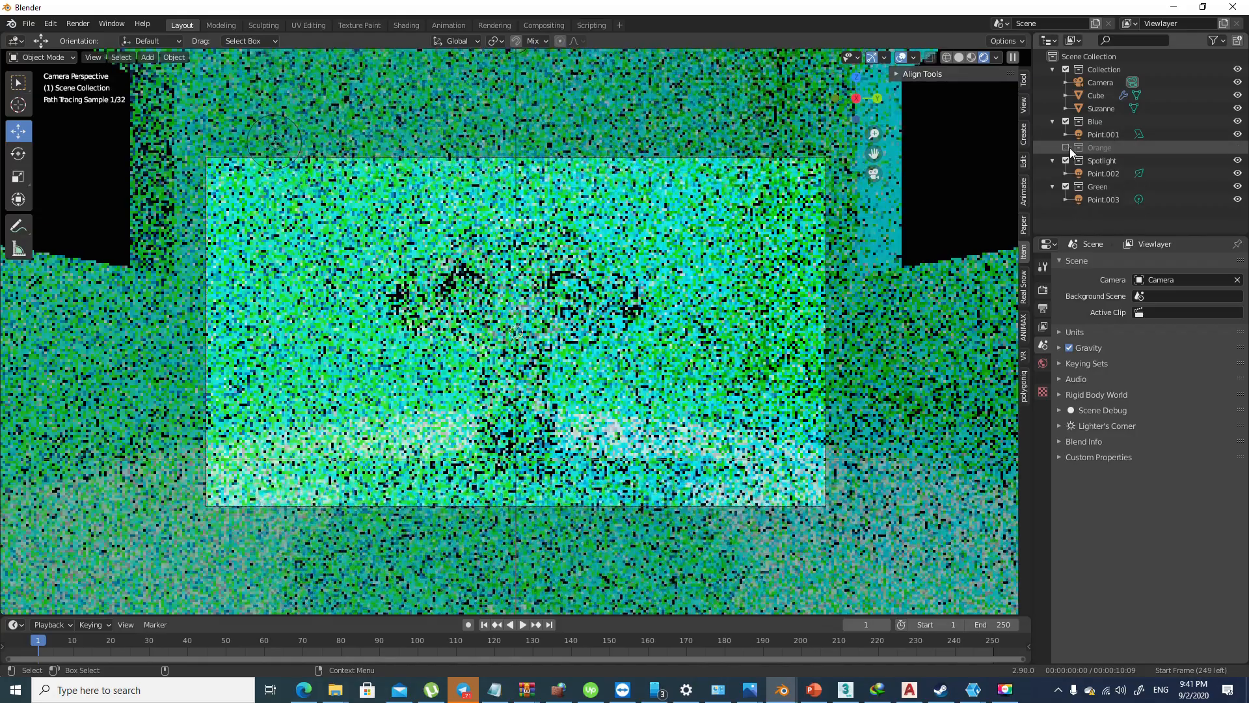
left_click(1066, 160)
left_click(1066, 173)
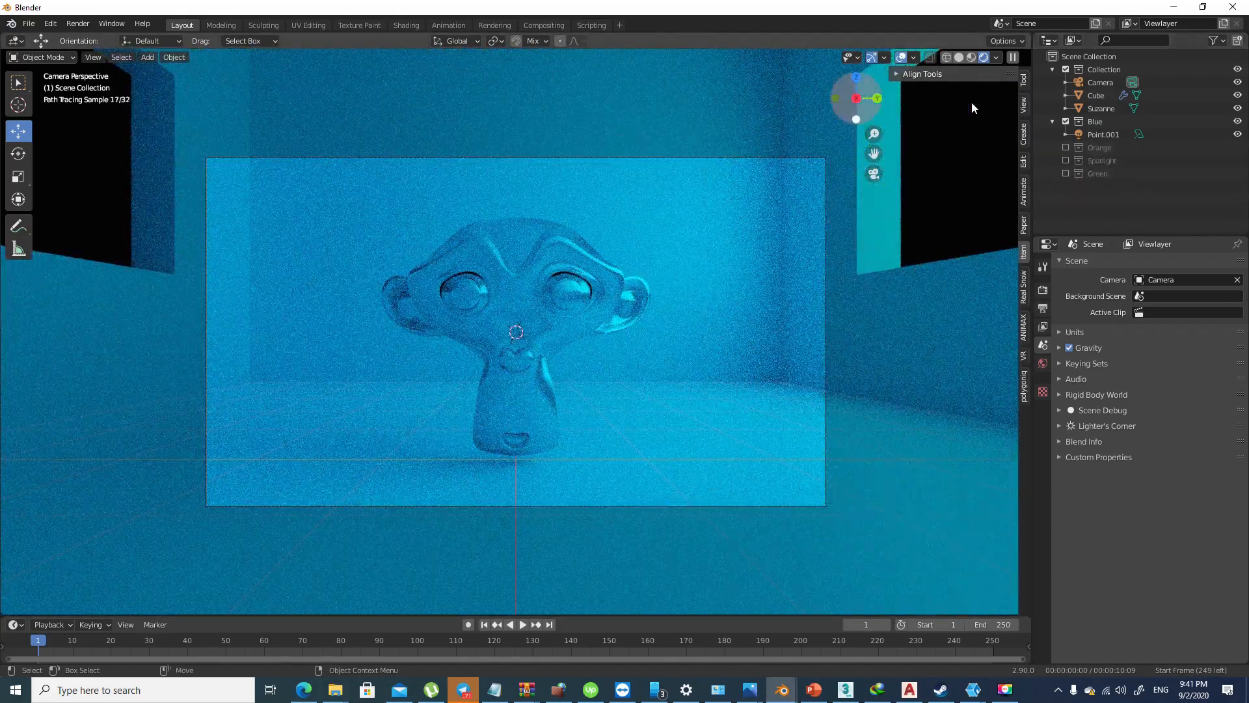
double_click(1178, 23)
type("Bluew")
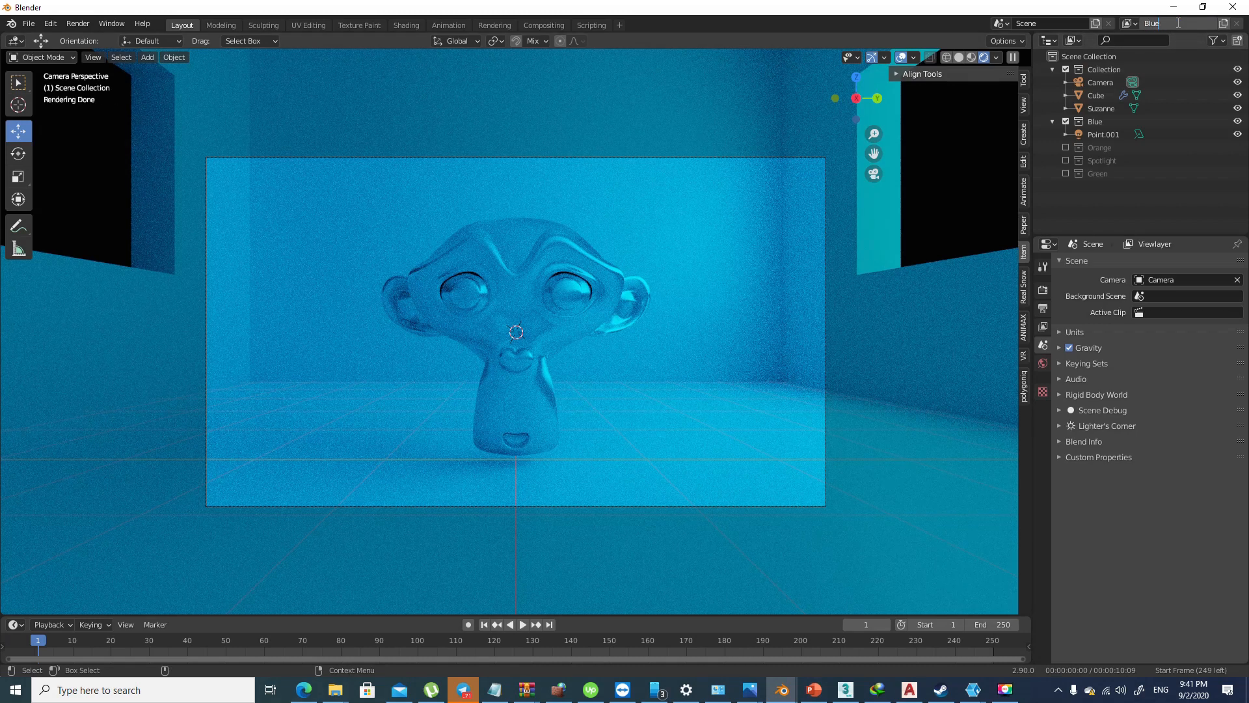
key("Return")
Add a new view layer, exclude the Blue, Spotlight and Green collections from it, and rename it Orange
left_click(1224, 23)
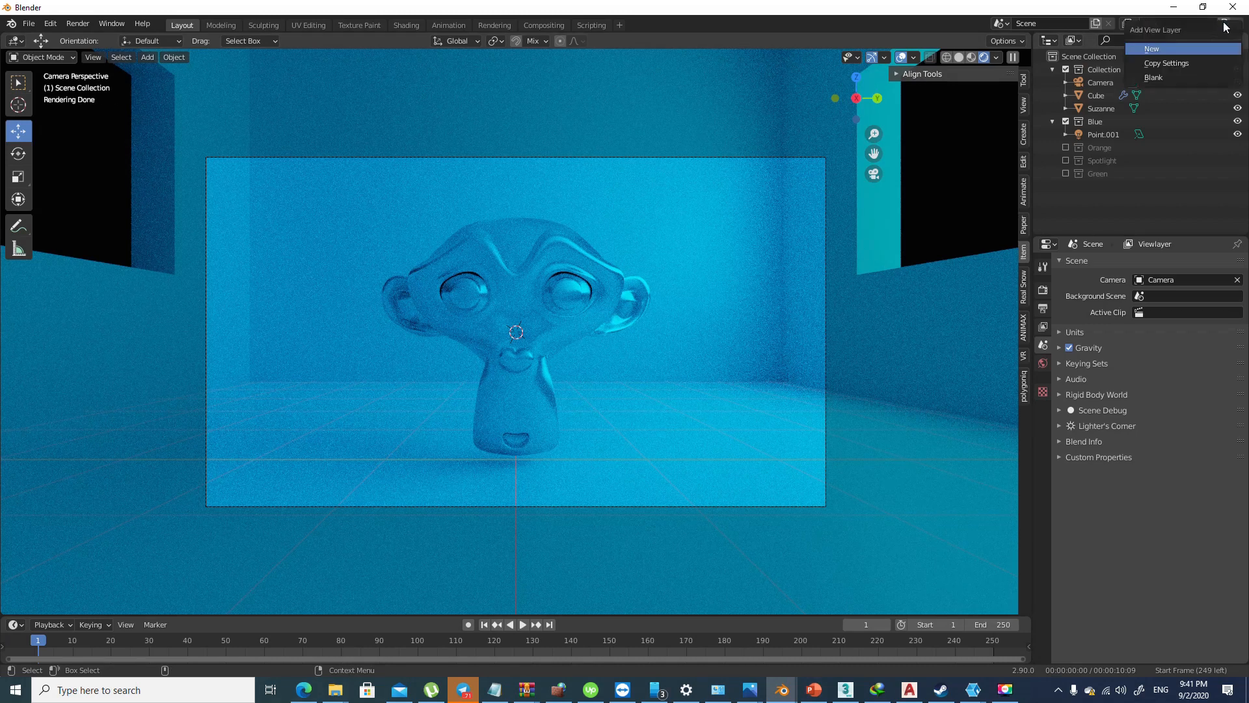
left_click(1185, 52)
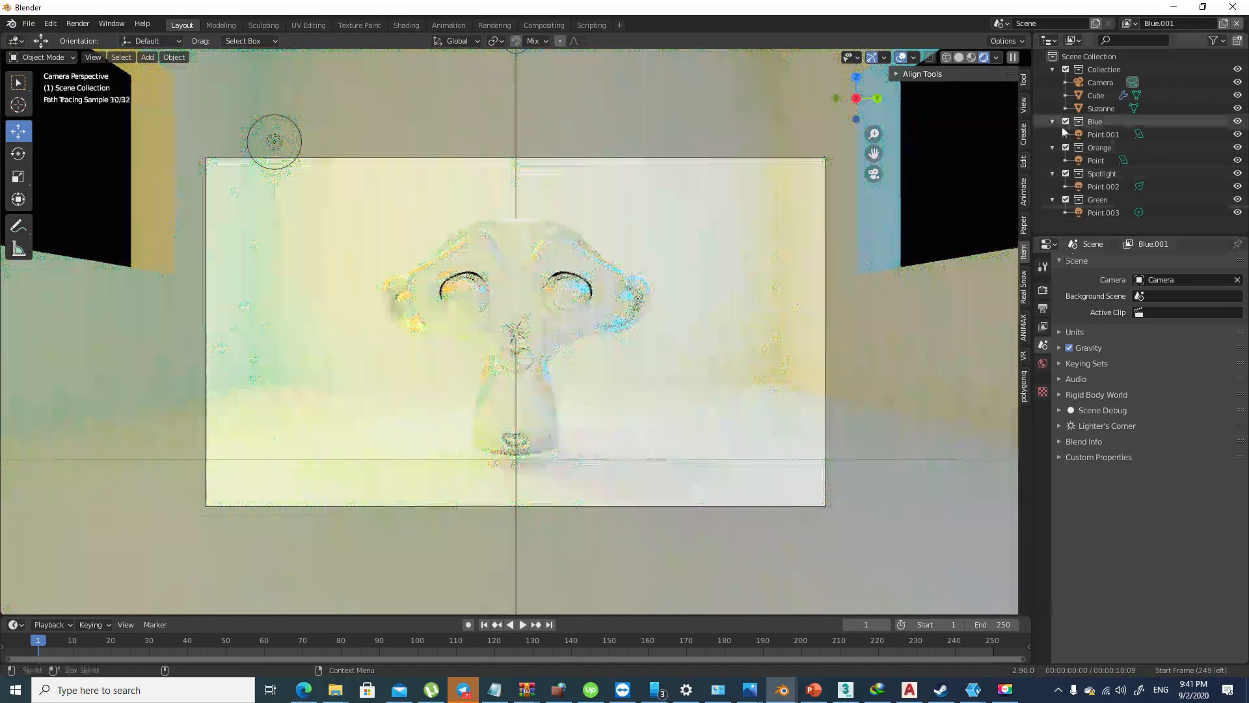
left_click(1065, 122)
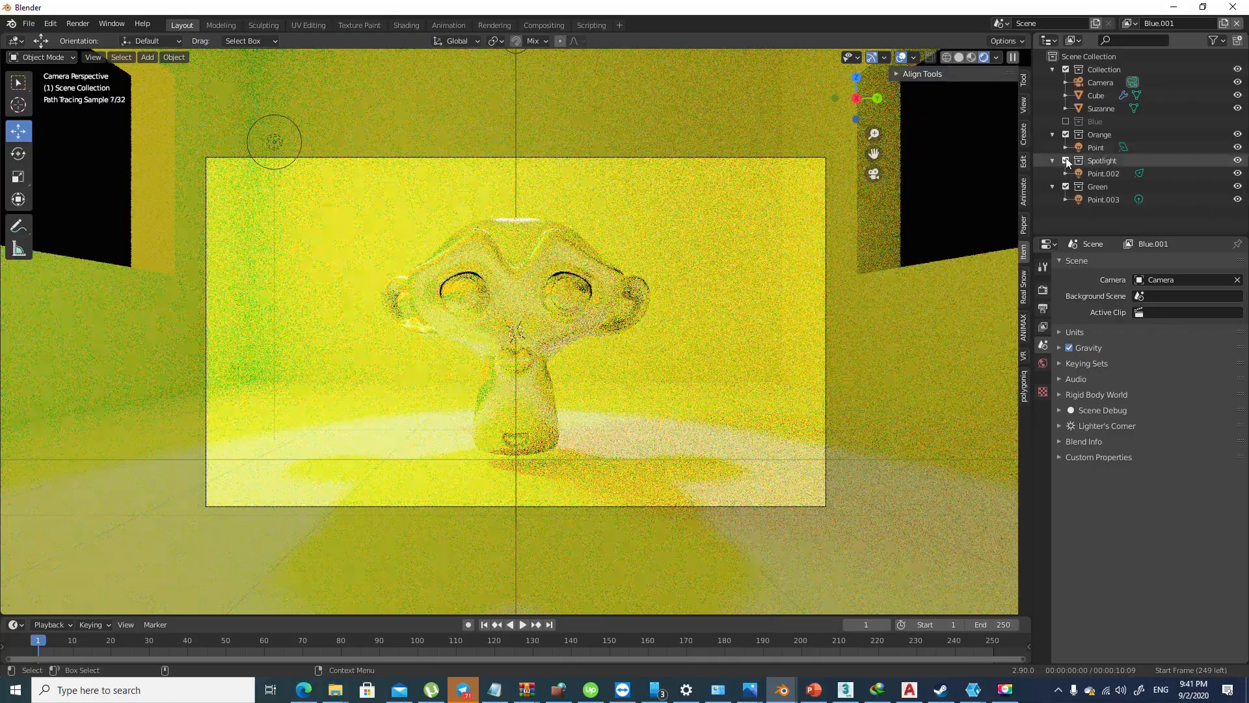
left_click(1065, 161)
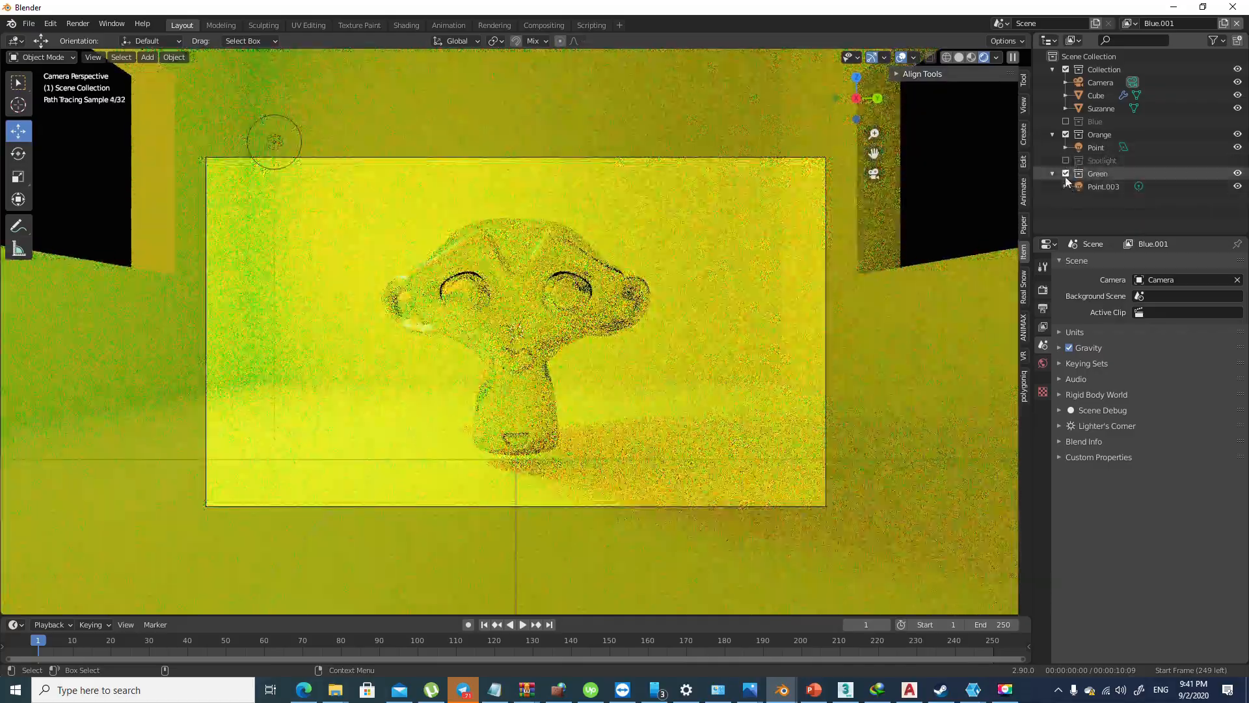
left_click(1066, 174)
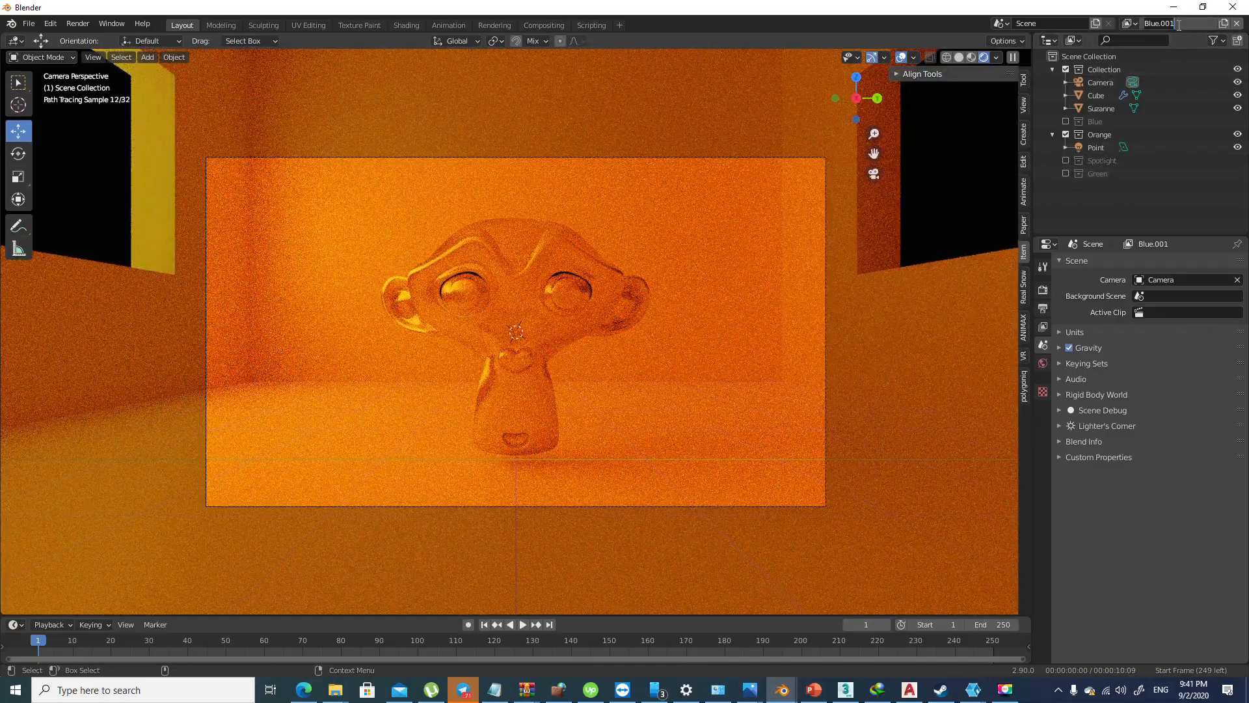
type("Orange")
Add a new view layer, exclude the Blue, Orange and Green collections from it, and rename it Spotlight
left_click(1223, 23)
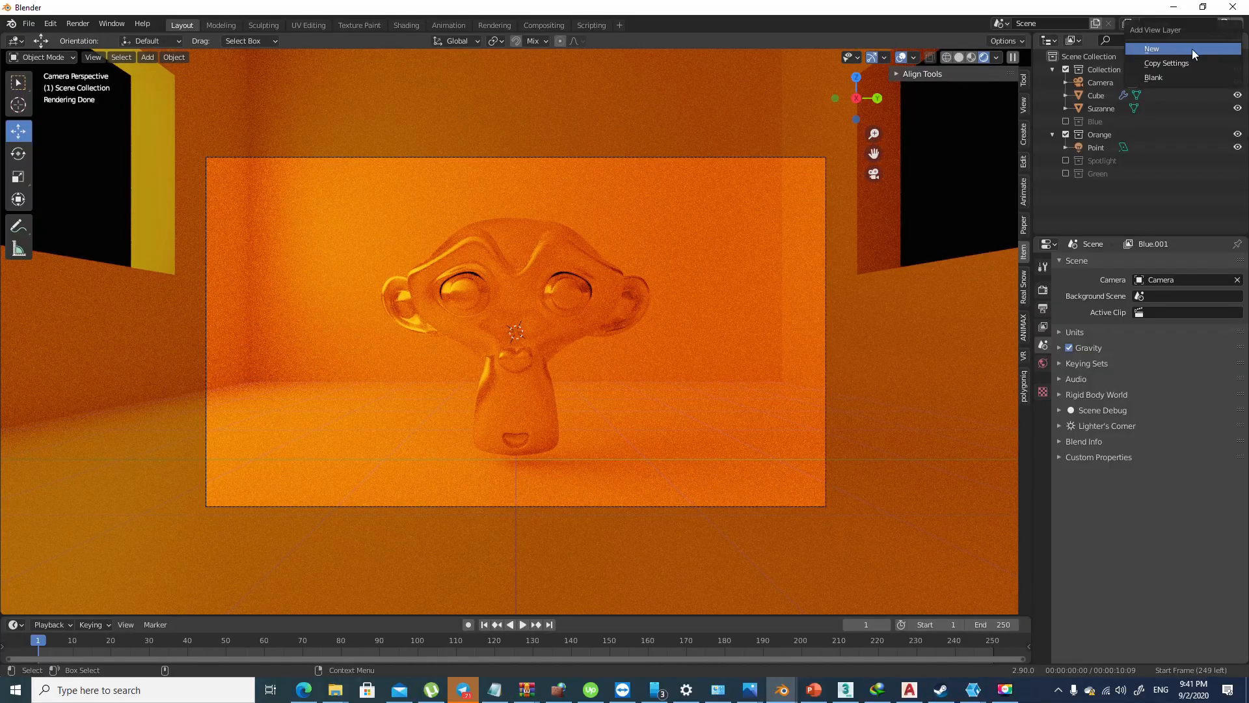
left_click(1192, 49)
left_click(1065, 122)
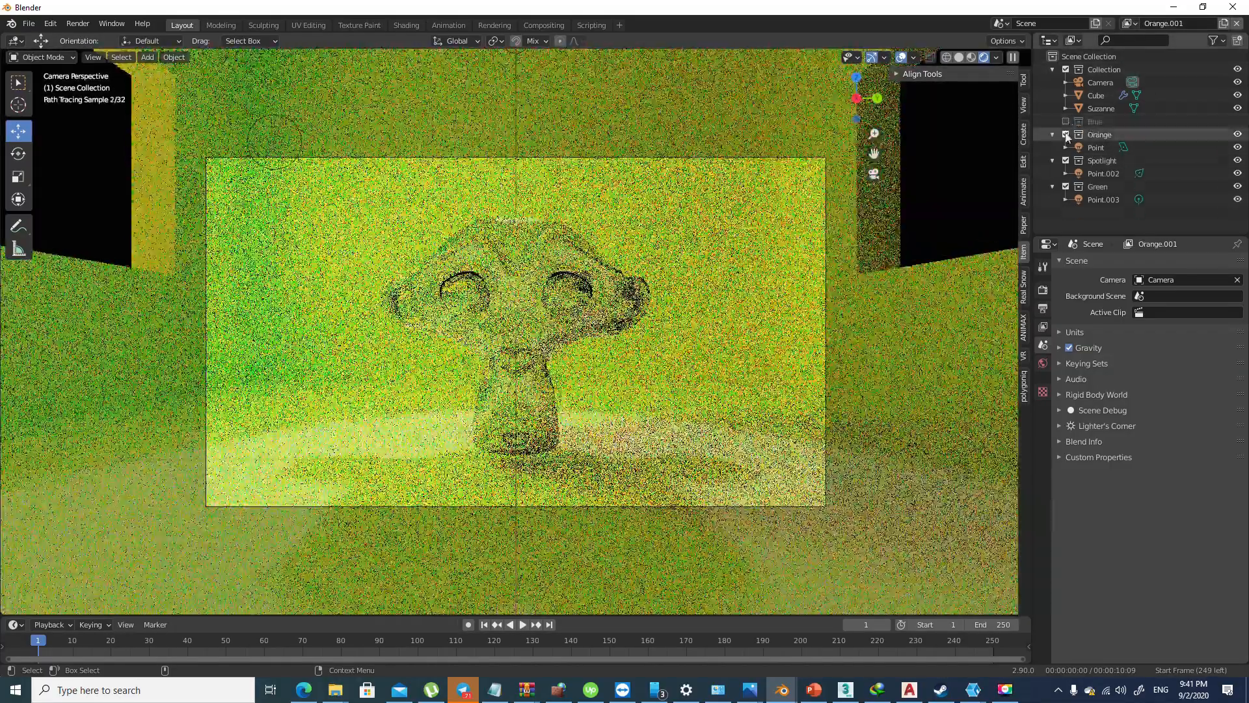
left_click(1066, 134)
left_click(1066, 173)
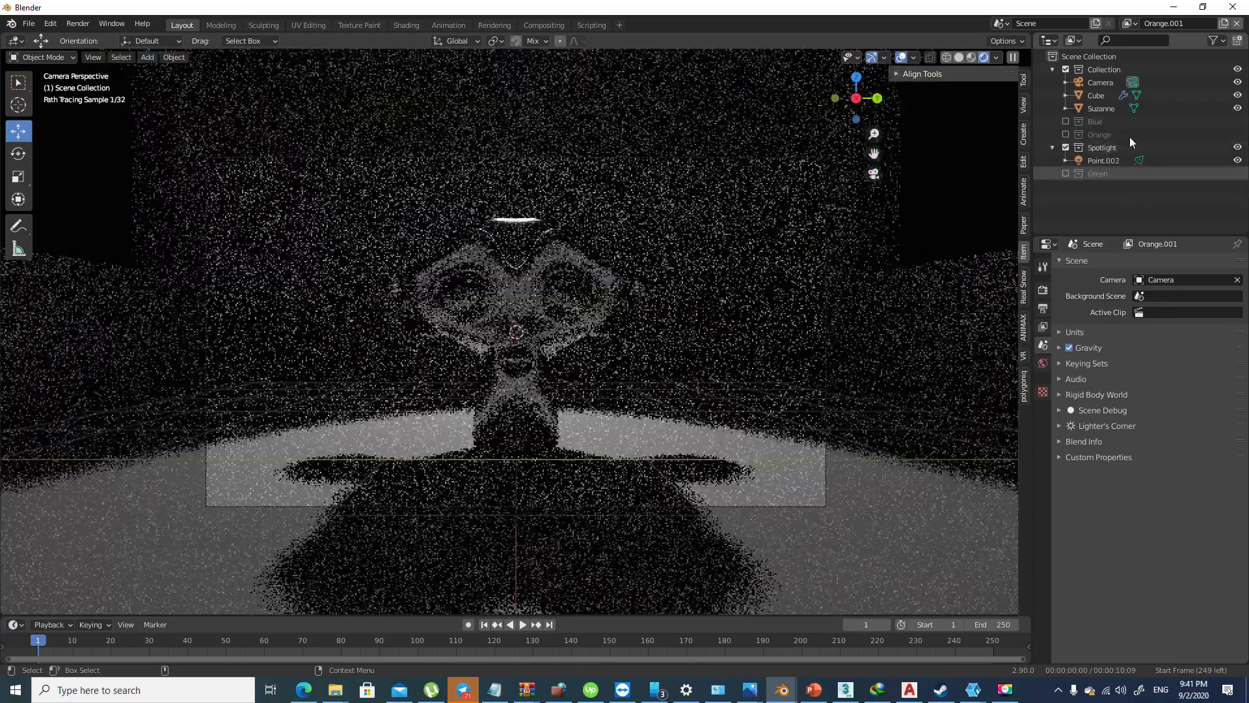
key("ctrl+a")
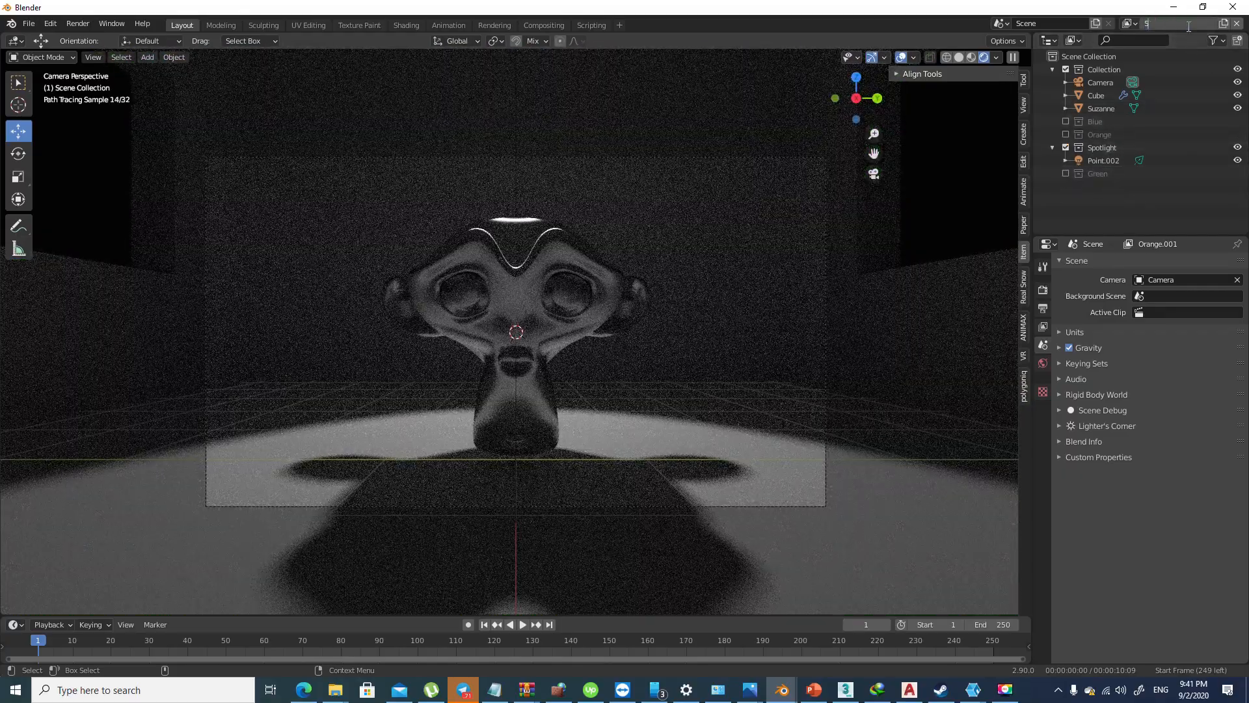
type("Spotlight")
key("Return")
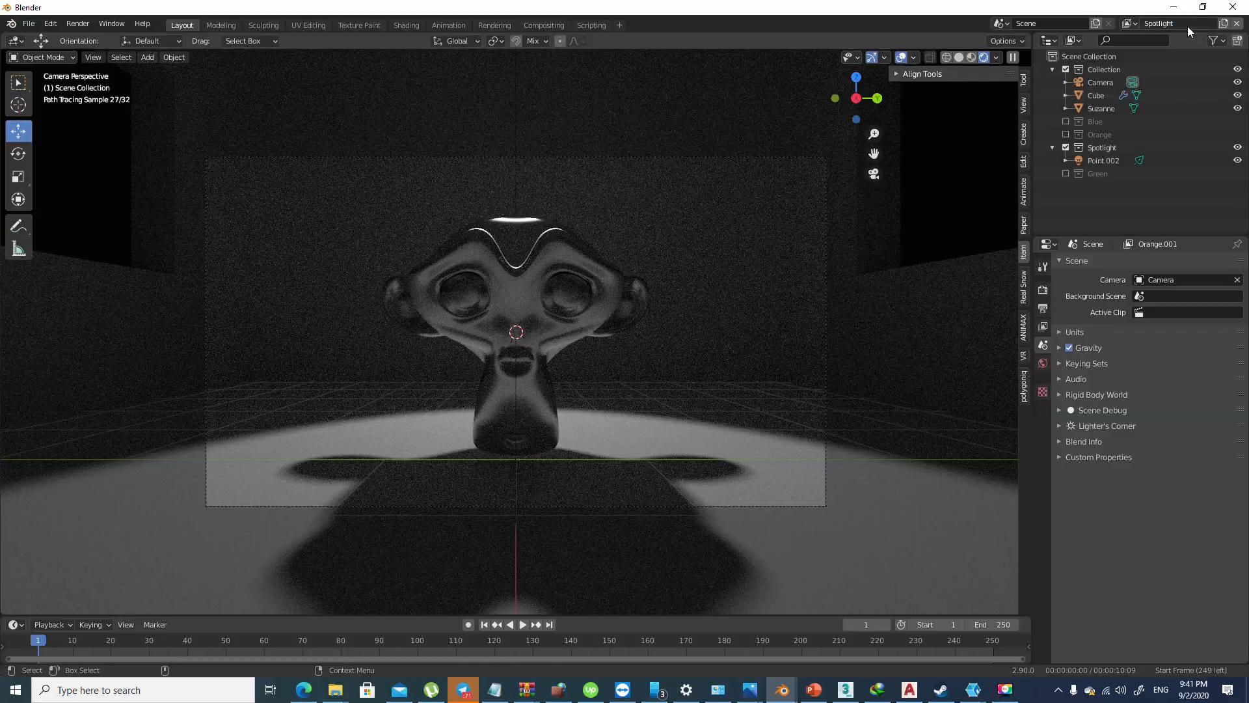
Add a new view layer, exclude the Blue, Orange and Spotlight collections from it, and rename it Green
left_click(1223, 24)
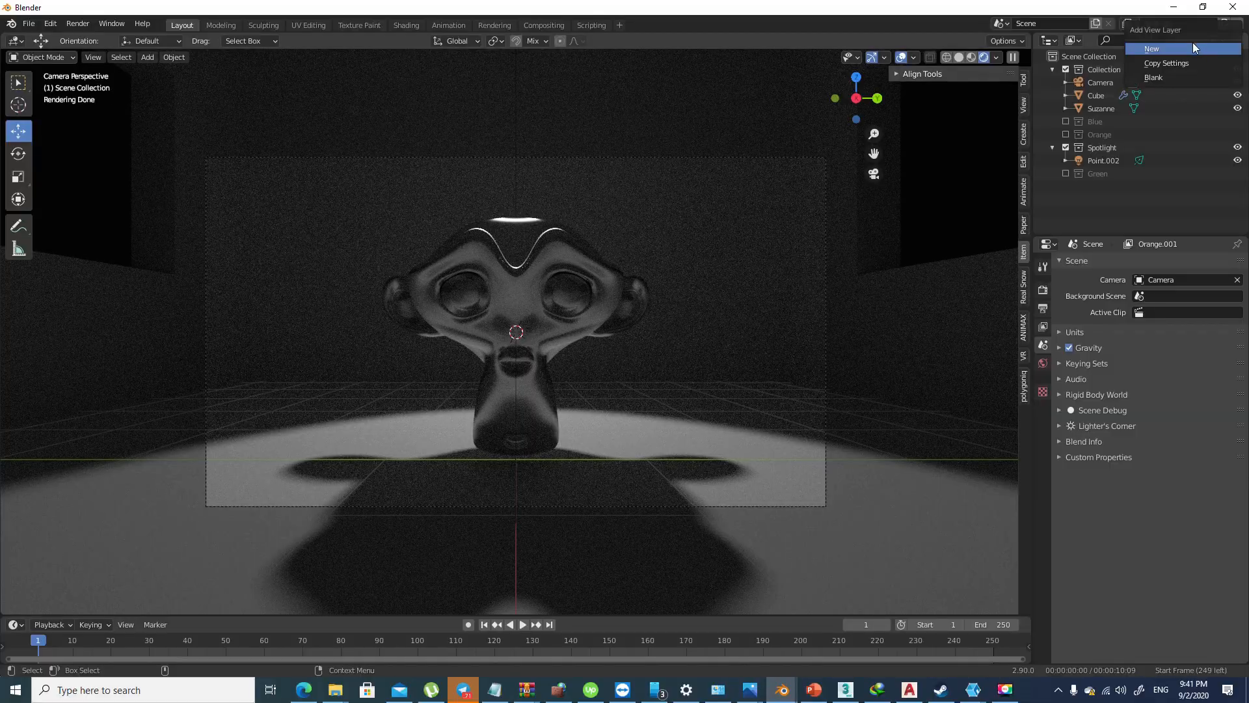
left_click(1151, 49)
left_click(1065, 173)
left_click(1066, 147)
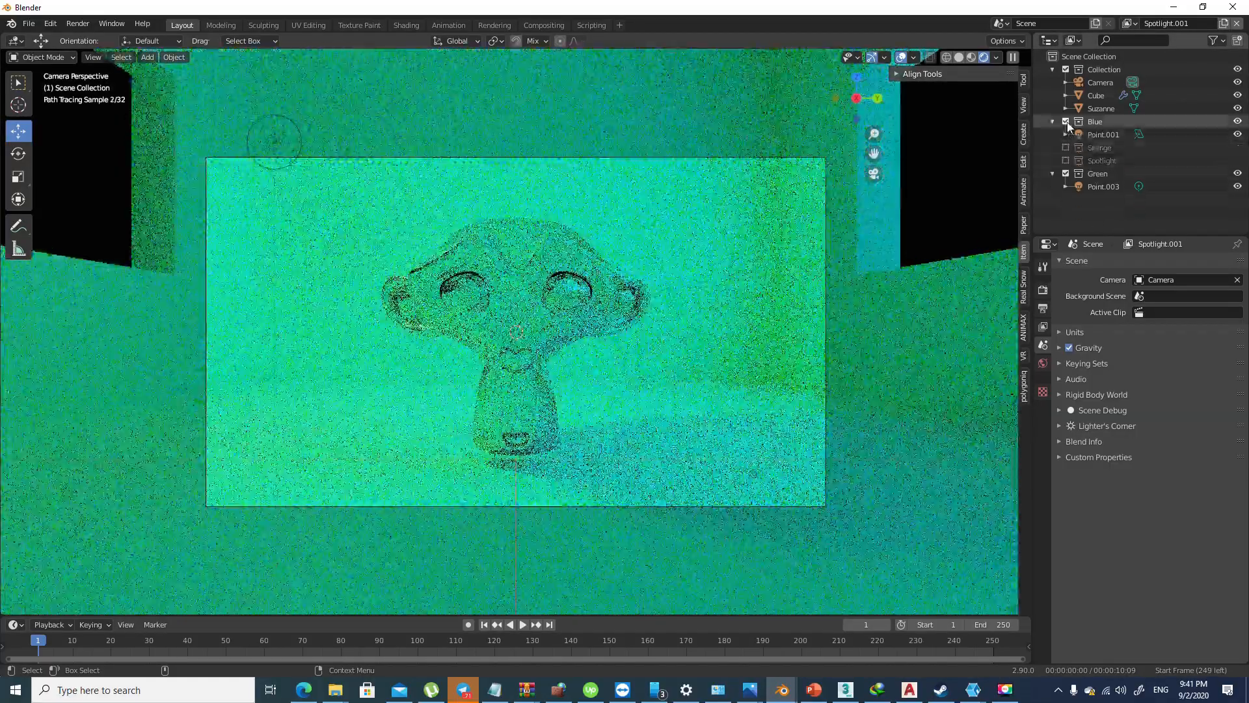
left_click(1065, 121)
left_click(1177, 159)
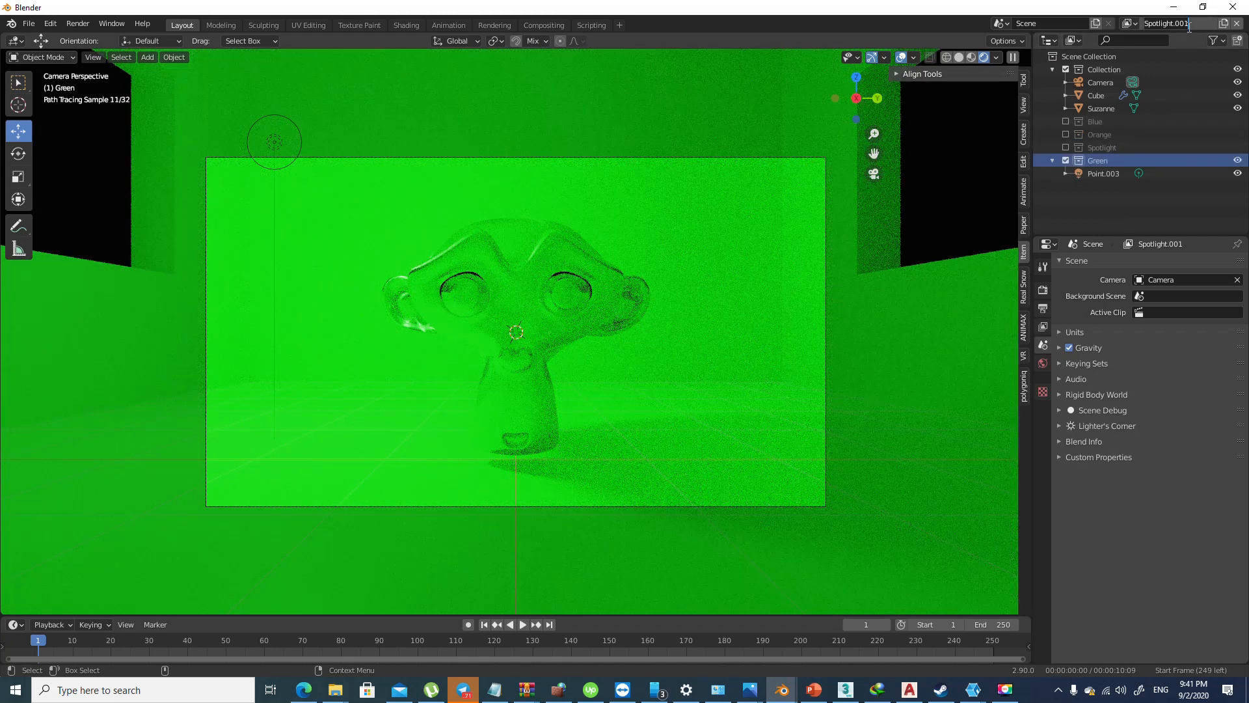
double_click(1171, 24)
type("Green")
key("Return")
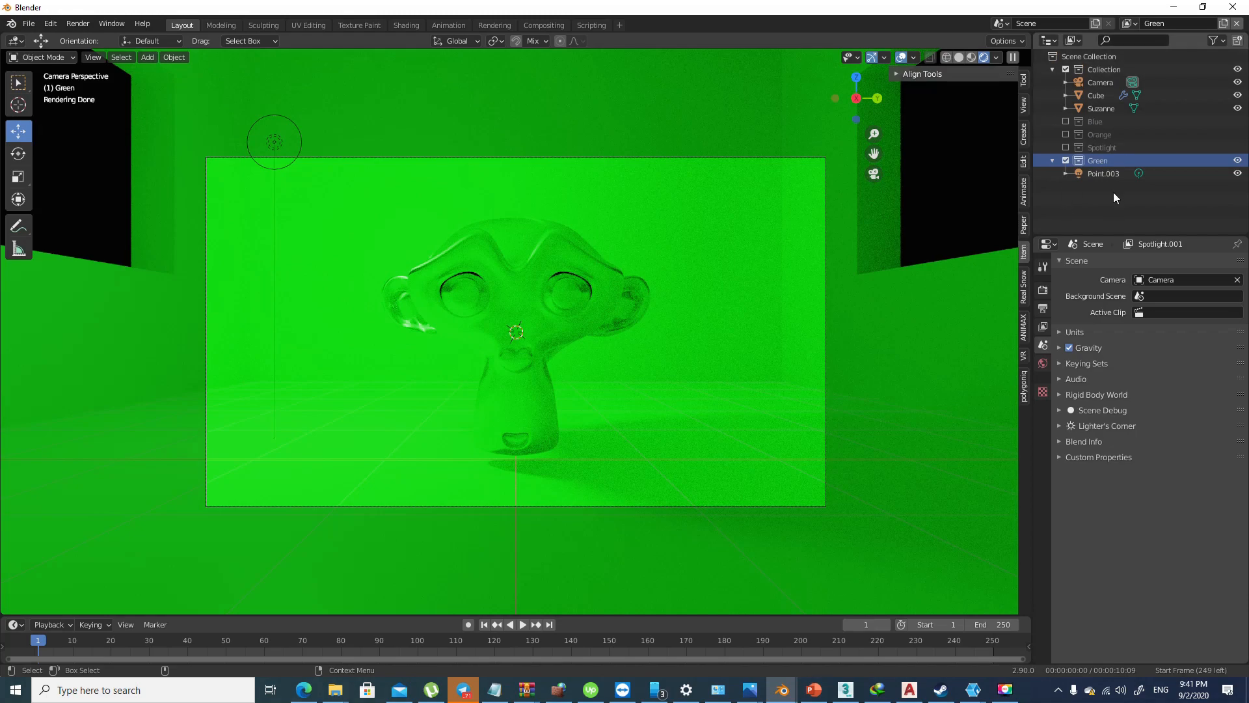
Make Blue the active view layer and enable nodes in the Compositing workspace
left_click(1130, 23)
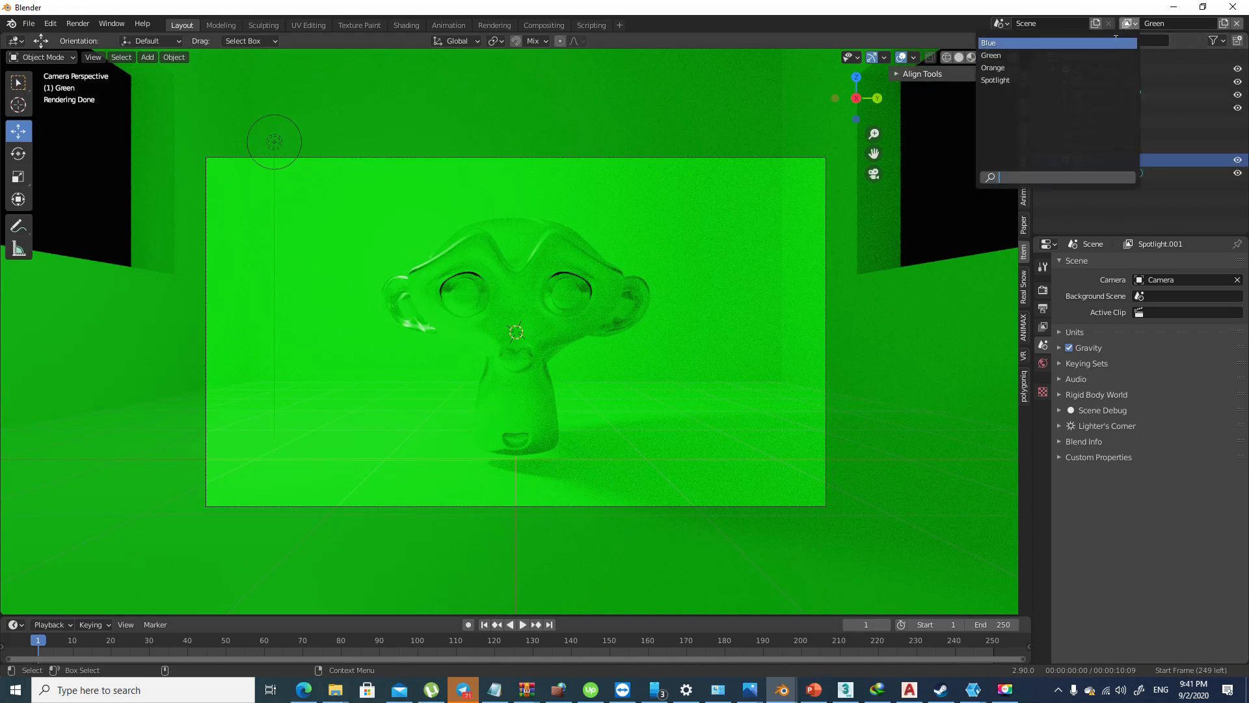
left_click(1117, 42)
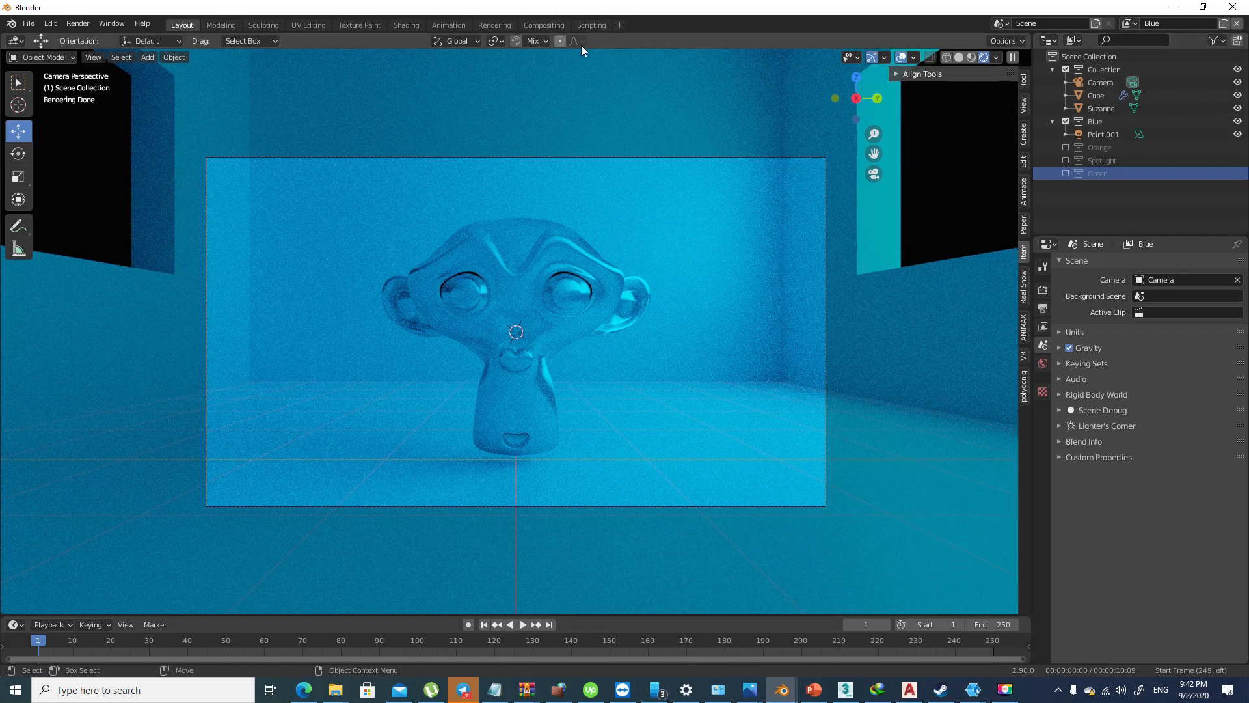
left_click(544, 26)
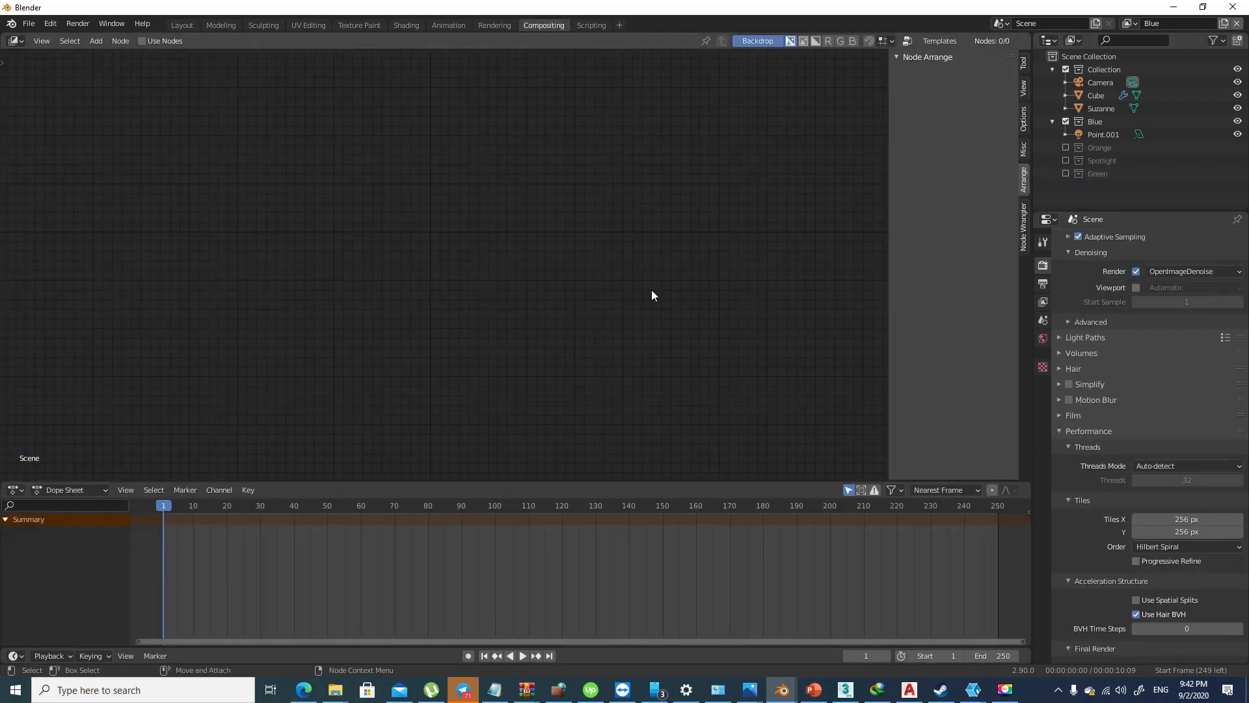
left_click(142, 41)
key("Home")
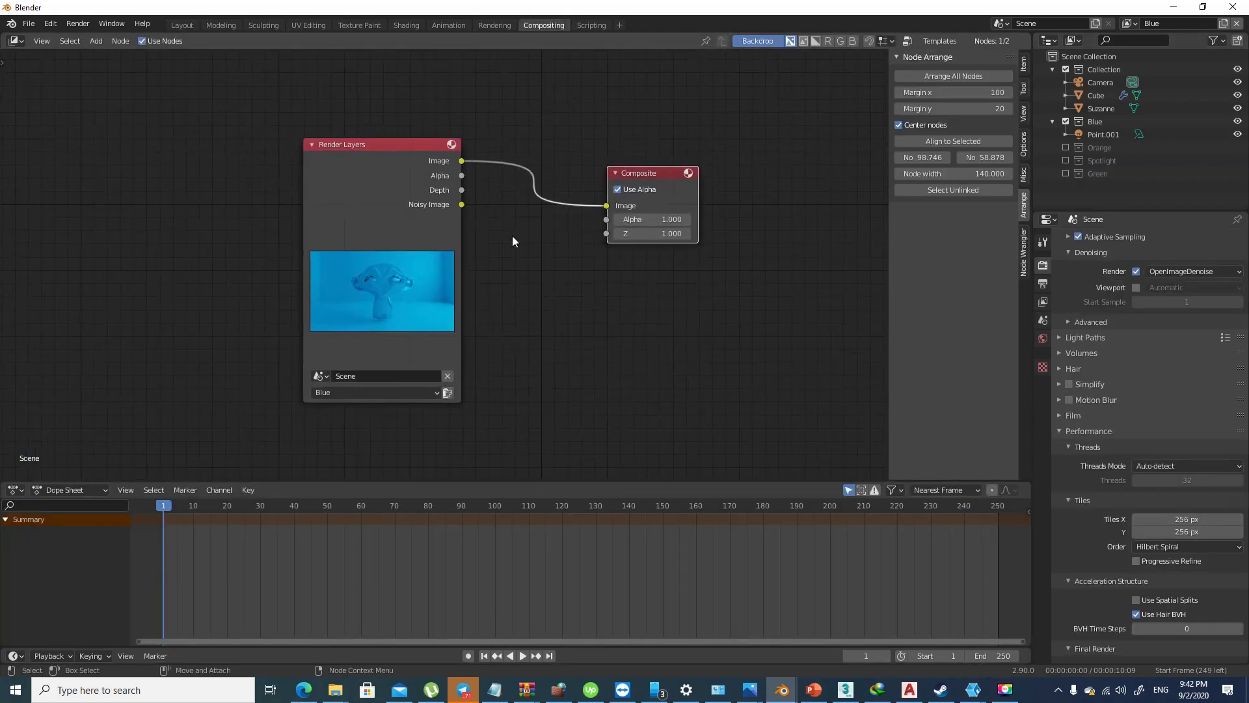
Move the Render Layers and Composite nodes farther apart to leave space between them
mouse_move(358, 175)
left_mouse_down()
mouse_move(366, 122)
mouse_move(364, 156)
left_mouse_up()
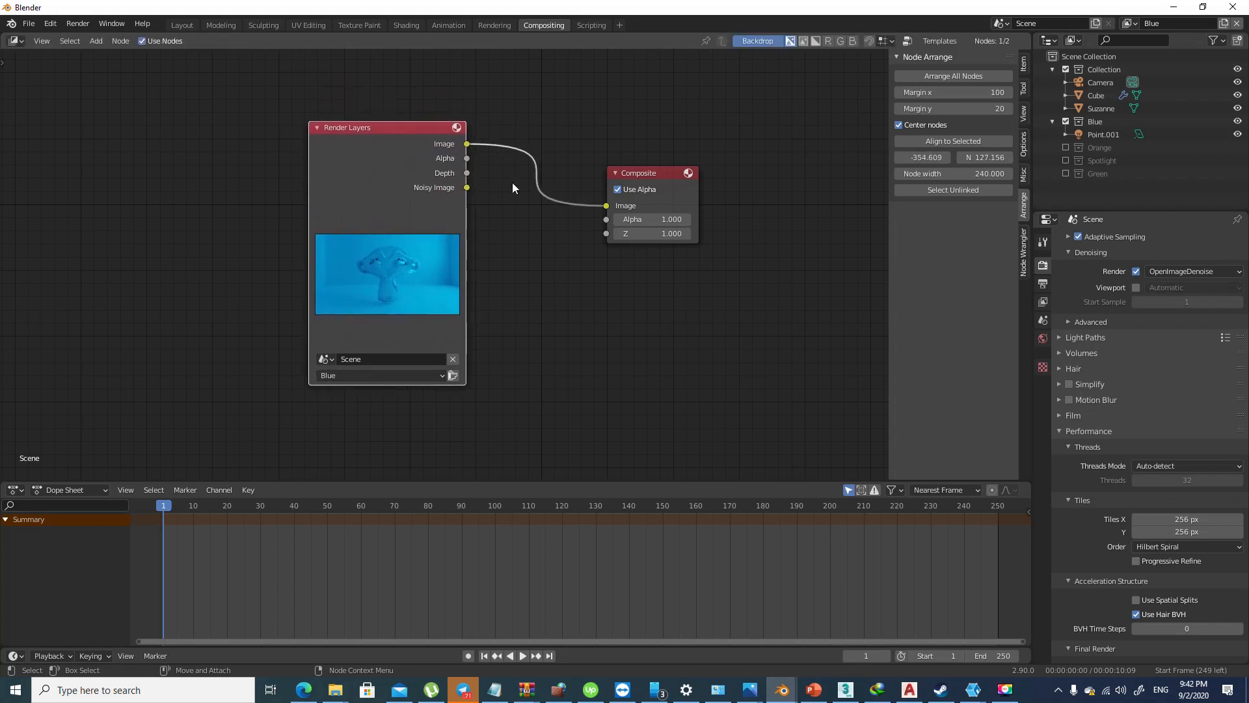
scroll(520, 182, "down", 1)
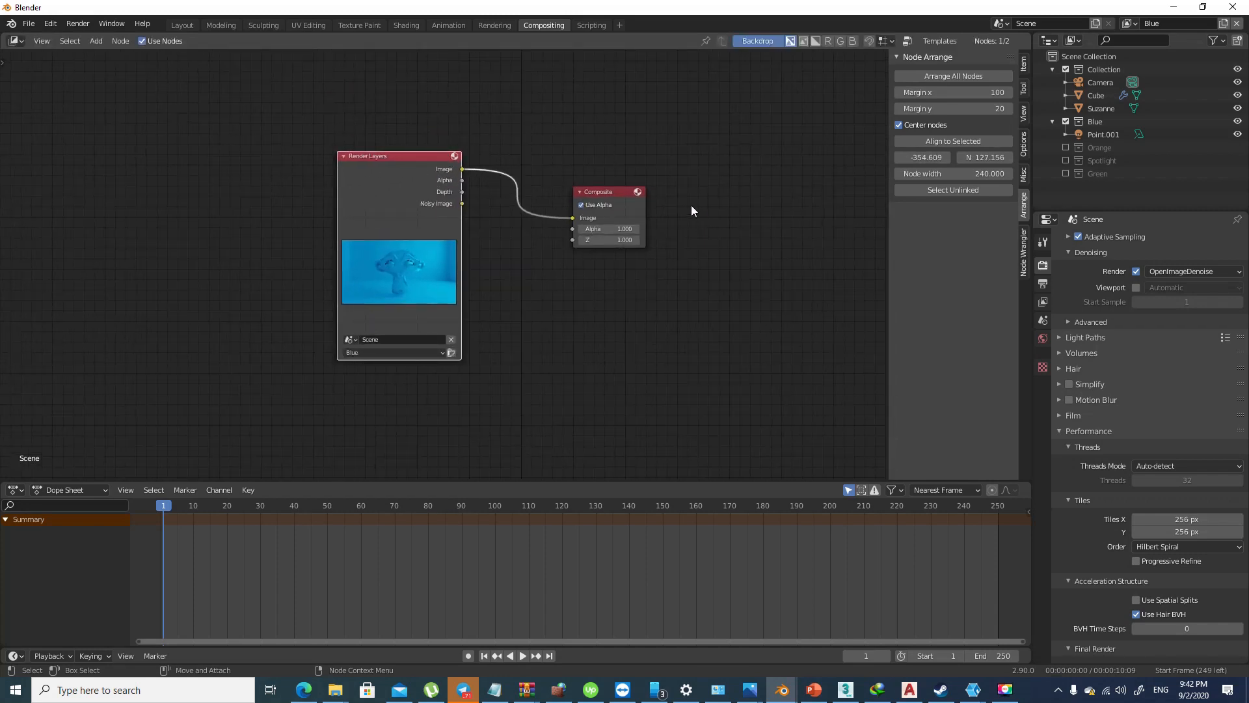
left_click_drag(627, 196, 716, 165)
scroll(497, 202, "down", 2)
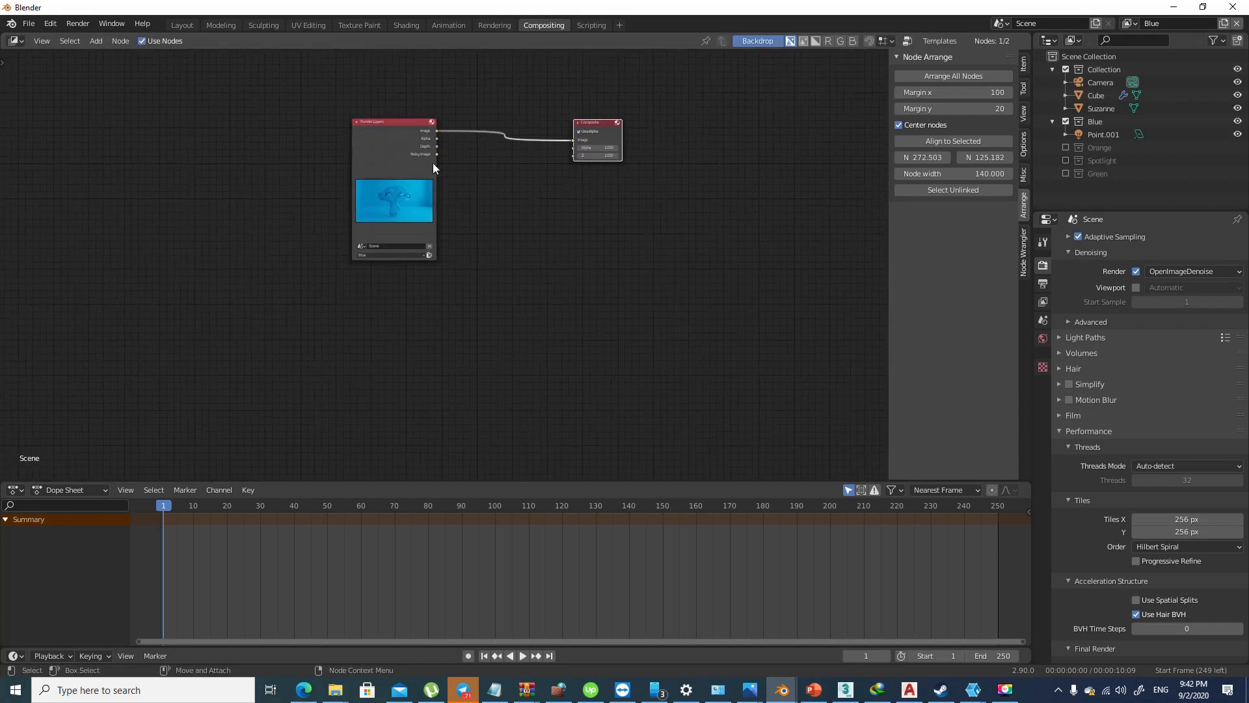
Duplicate the Render Layers node three times, placing the copies in a column beneath the original
left_click(410, 152)
scroll(412, 150, "down", 2)
key("shift+d")
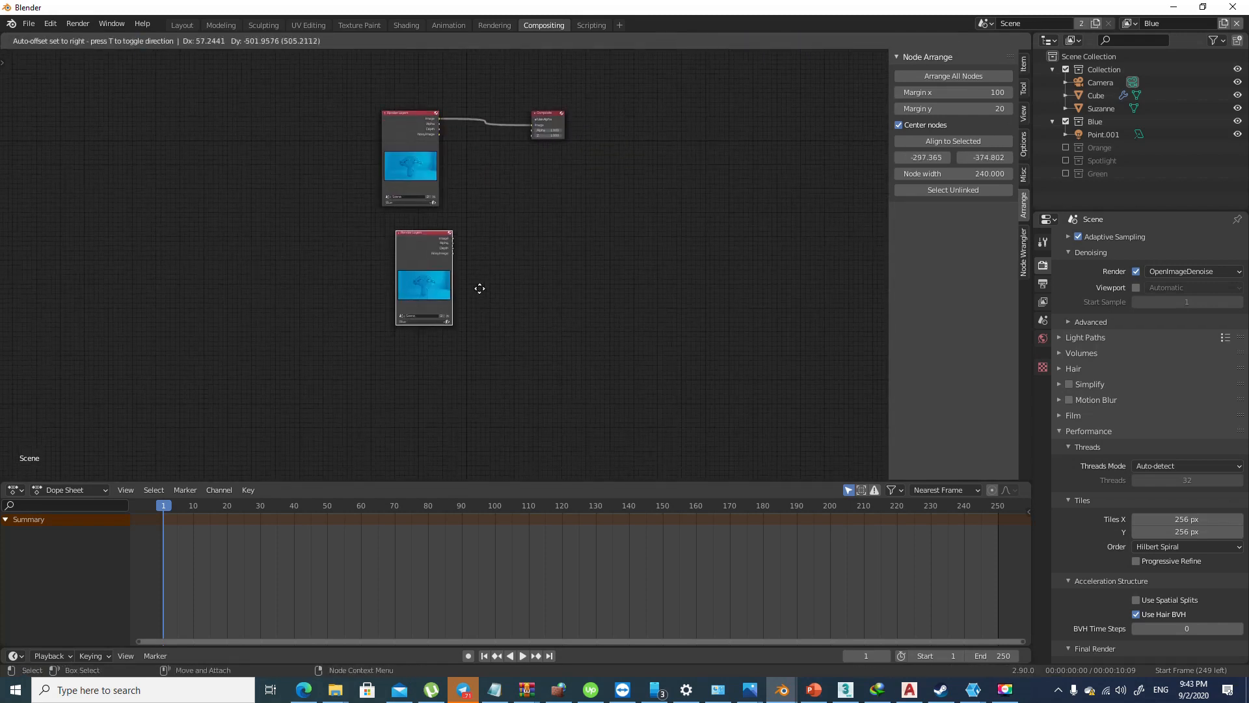
left_click(501, 306)
middle_click_drag(530, 330, 513, 209)
key("shift+d")
left_click(517, 348)
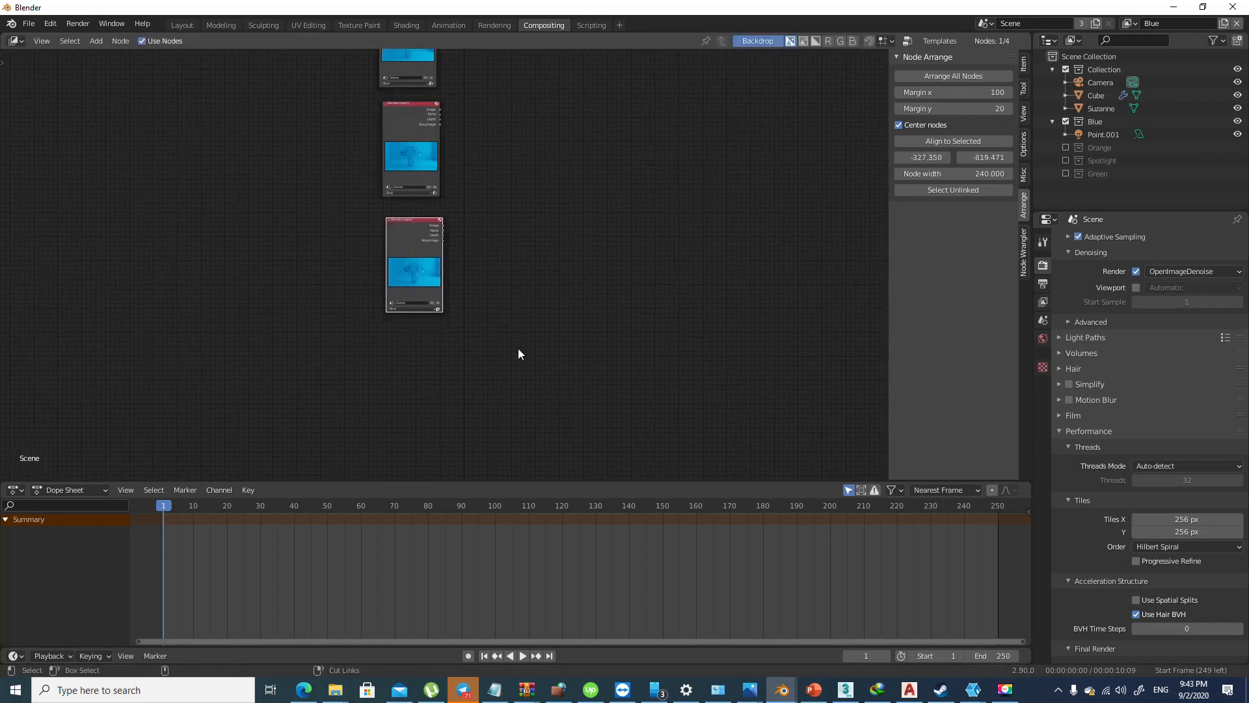
key("shift+d")
left_click(514, 87)
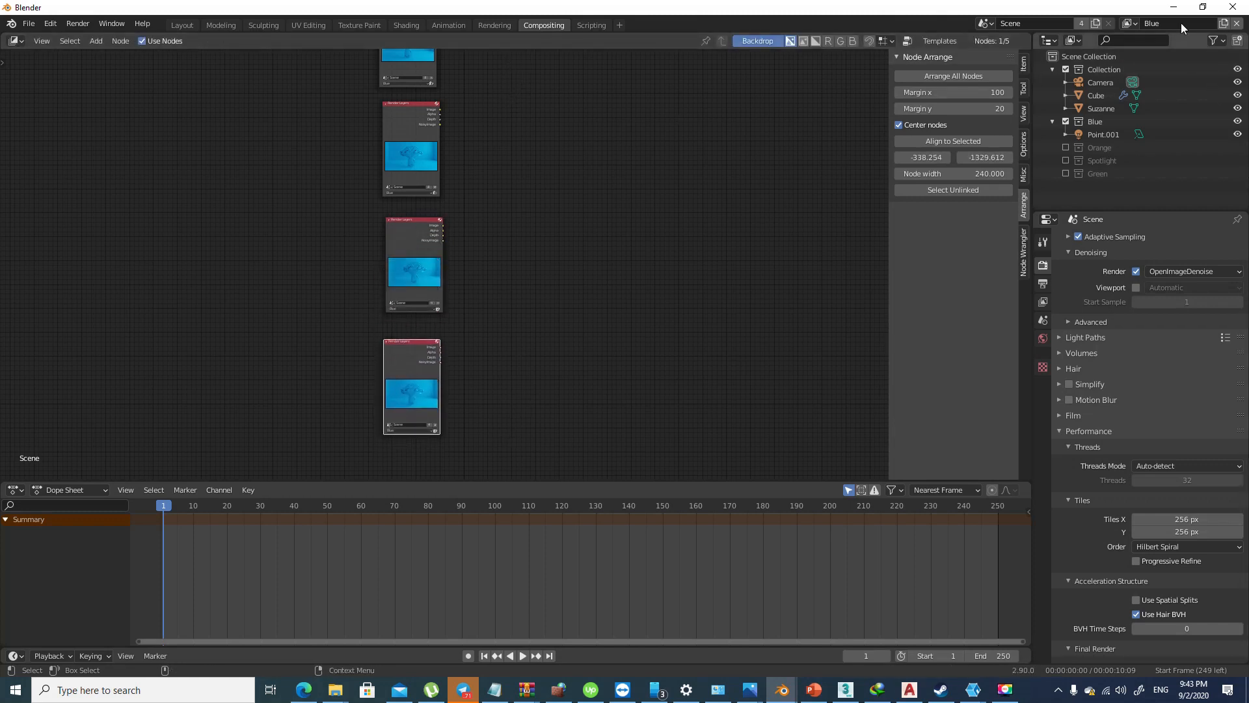
Assign the Orange, Spotlight and Green view layers to the three duplicated Render Layers nodes, in order down the column
middle_click_drag(661, 197, 591, 251)
scroll(378, 158, "up", 3)
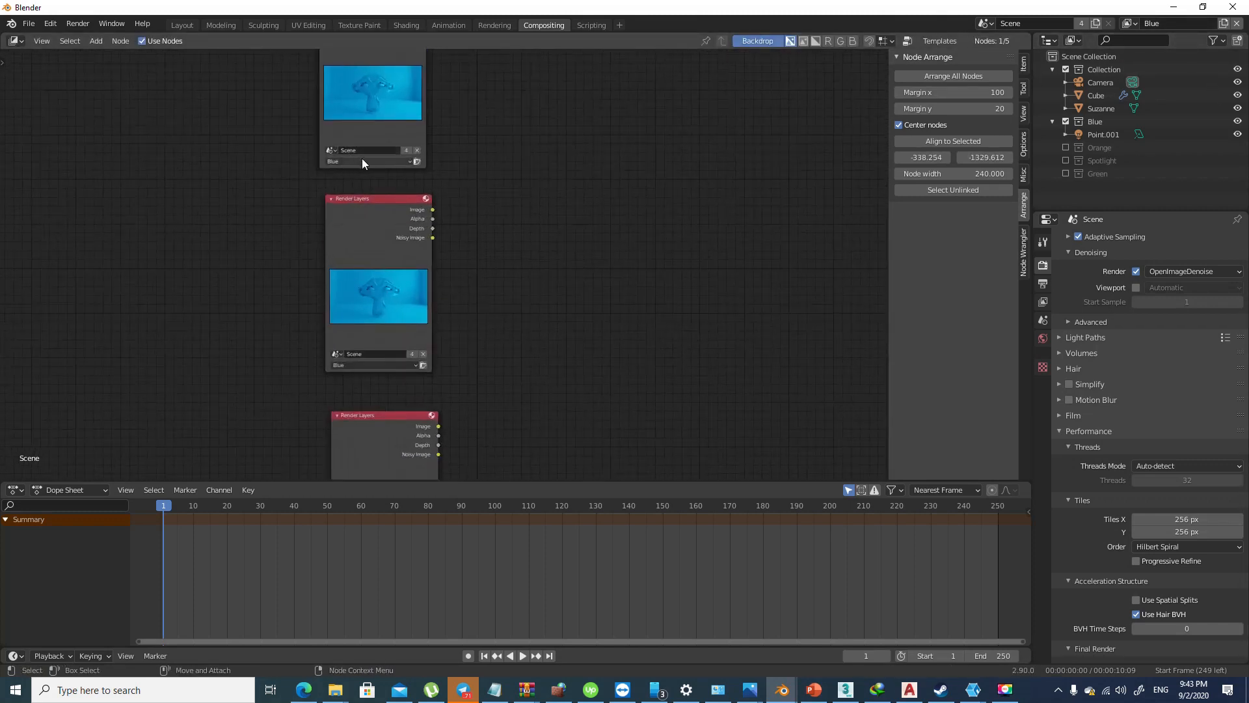
left_click(383, 364)
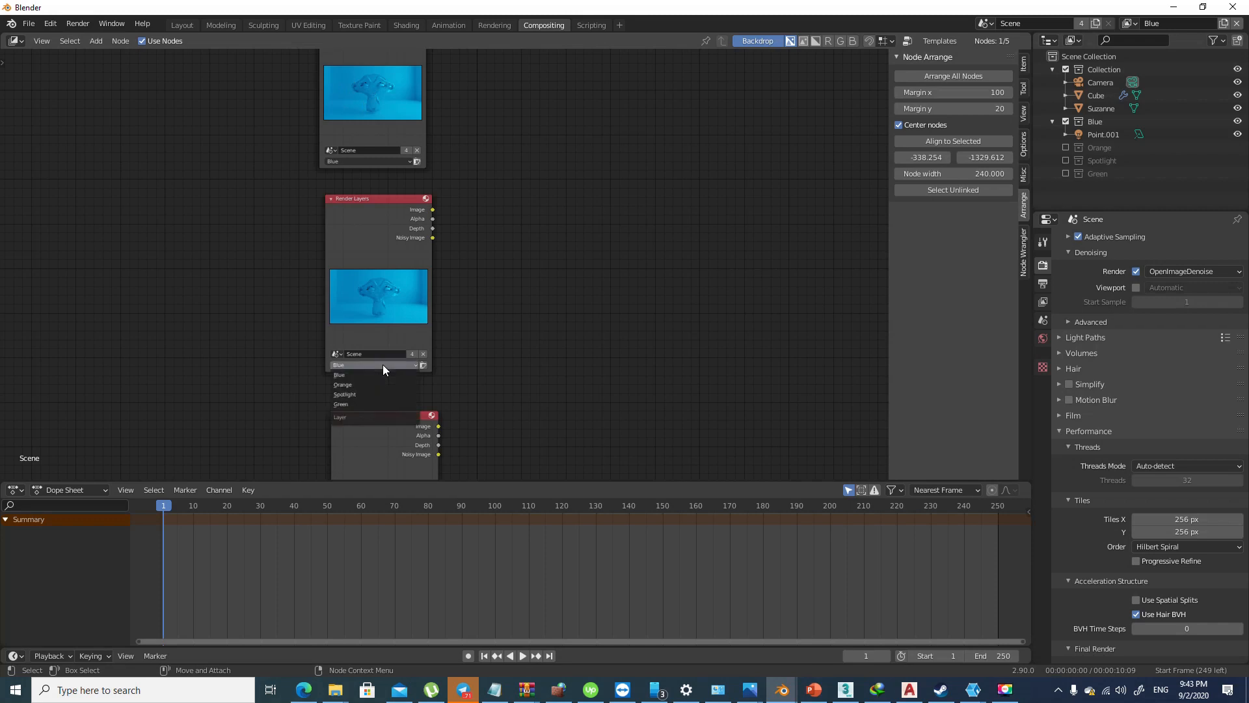
left_click(378, 384)
middle_click_drag(520, 368, 527, 157)
scroll(383, 342, "up", 1)
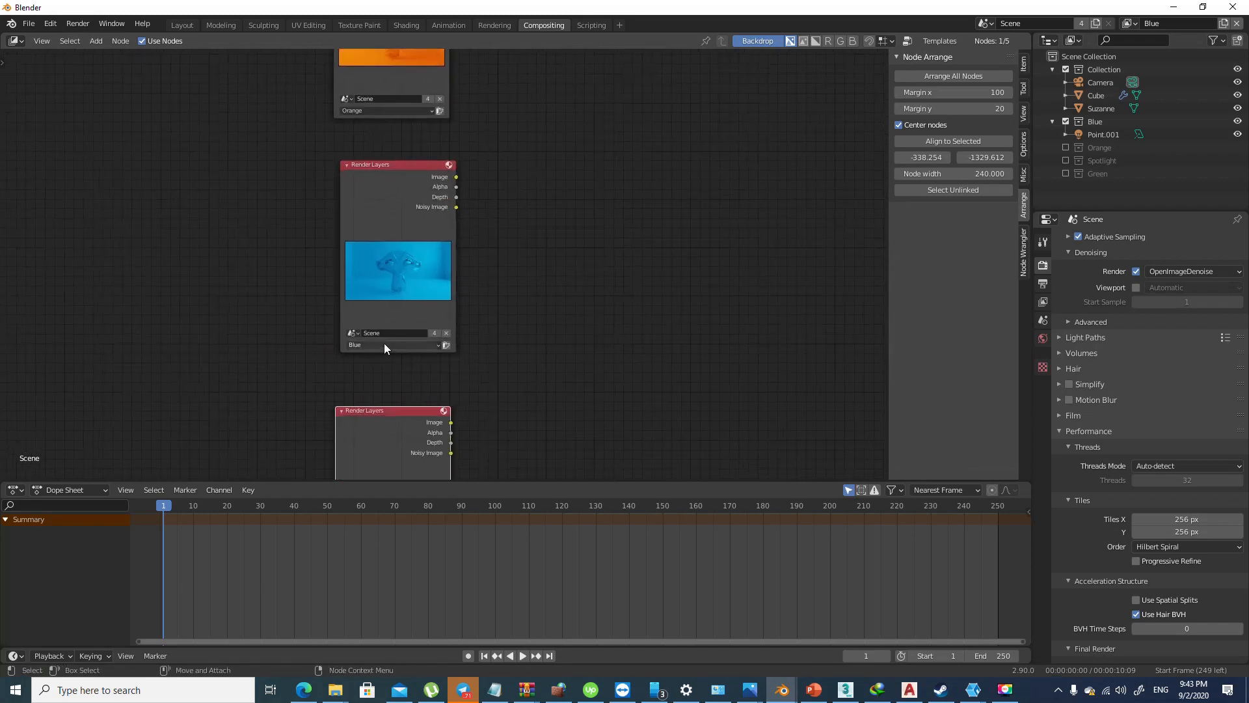
left_click(385, 342)
left_click(381, 372)
middle_click_drag(556, 329, 556, 226)
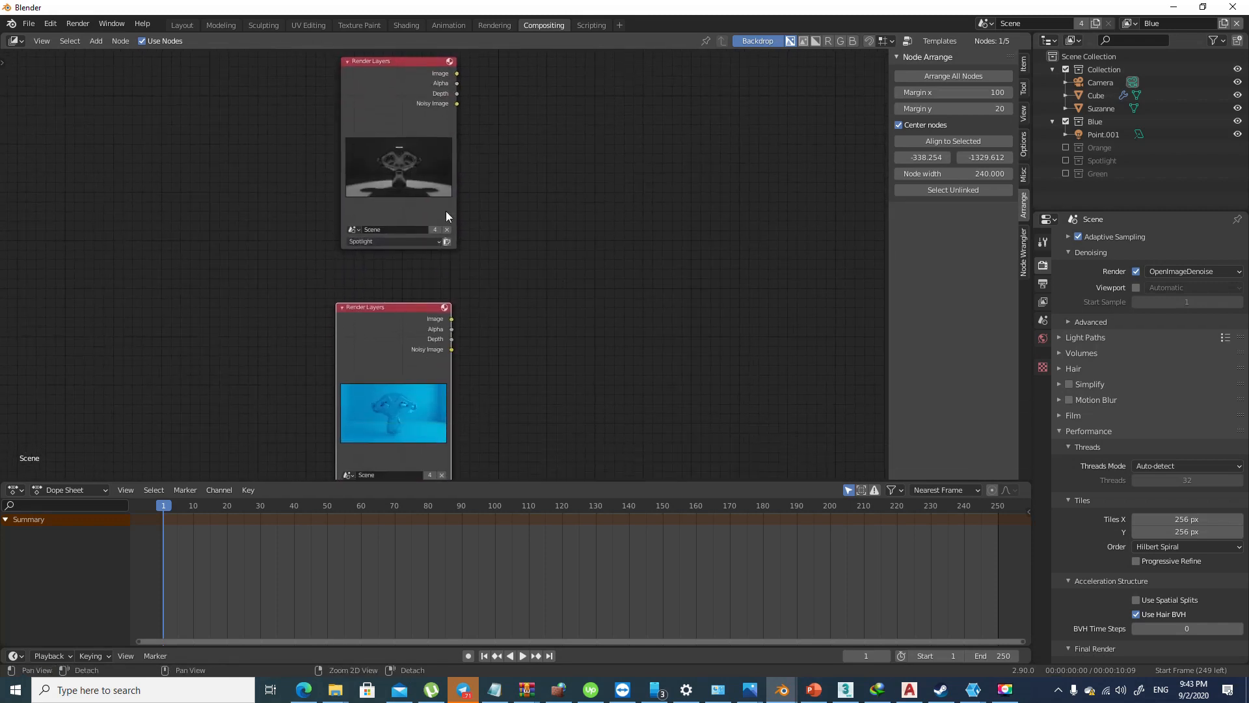
middle_click_drag(431, 284, 428, 163)
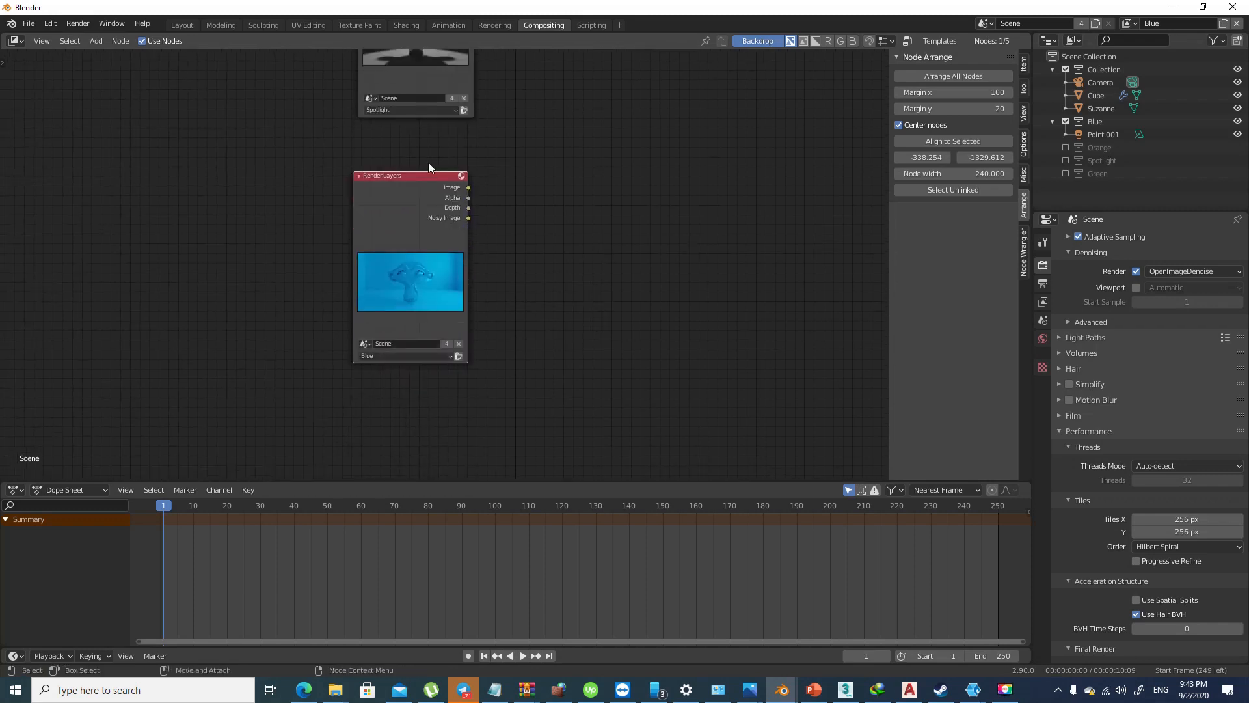
left_click(399, 357)
left_click(397, 398)
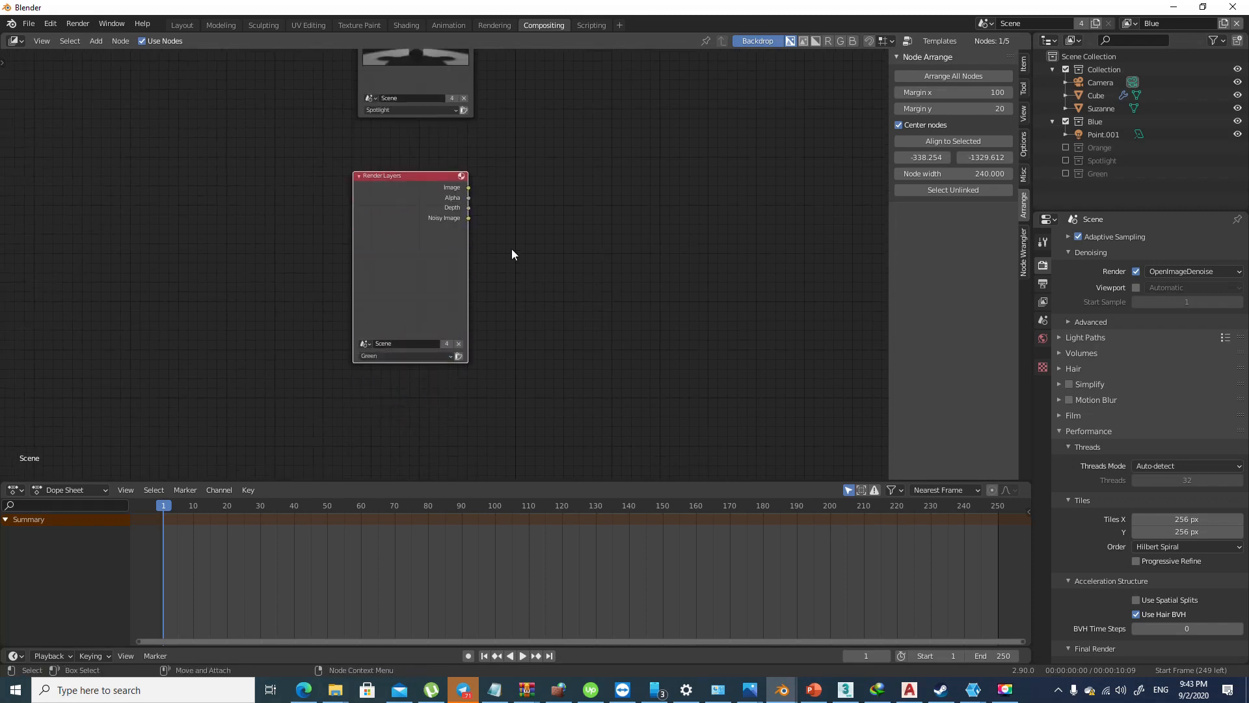
Move the Spotlight and Green Render Layers nodes up to form a tighter, aligned column beneath the Orange node
scroll(494, 172, "down", 4)
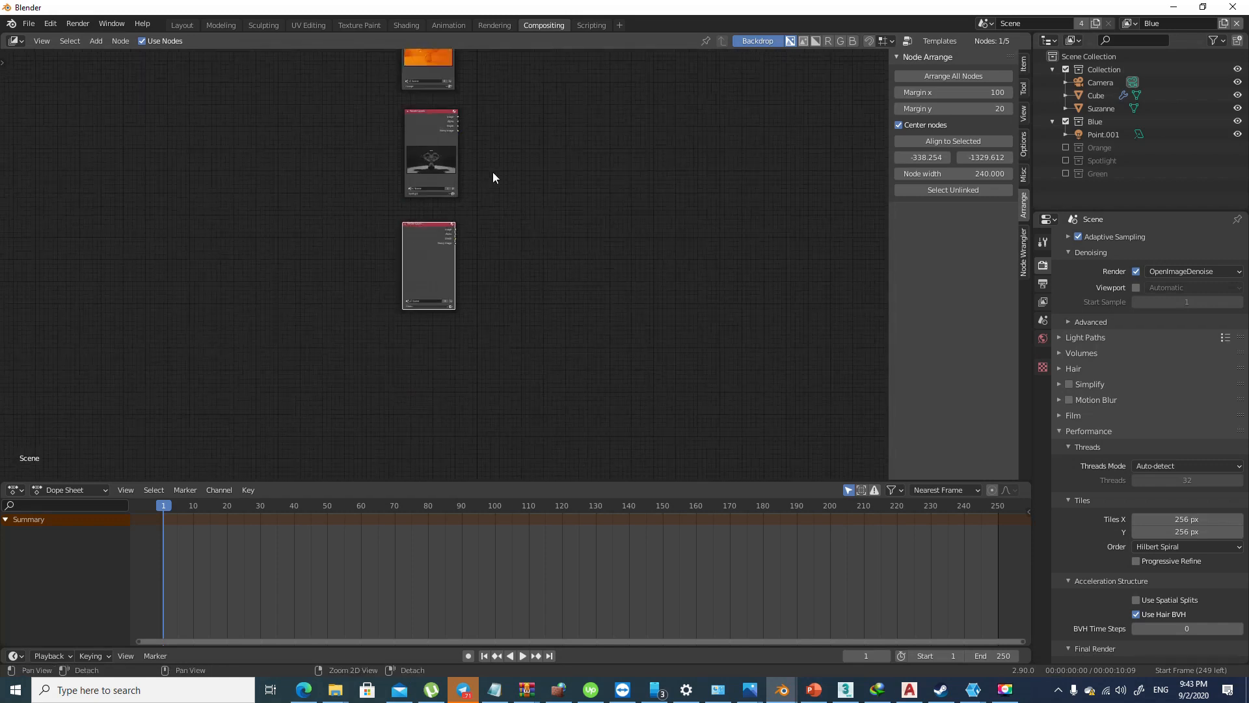
middle_click_drag(493, 172, 439, 338)
left_click_drag(388, 342, 389, 326)
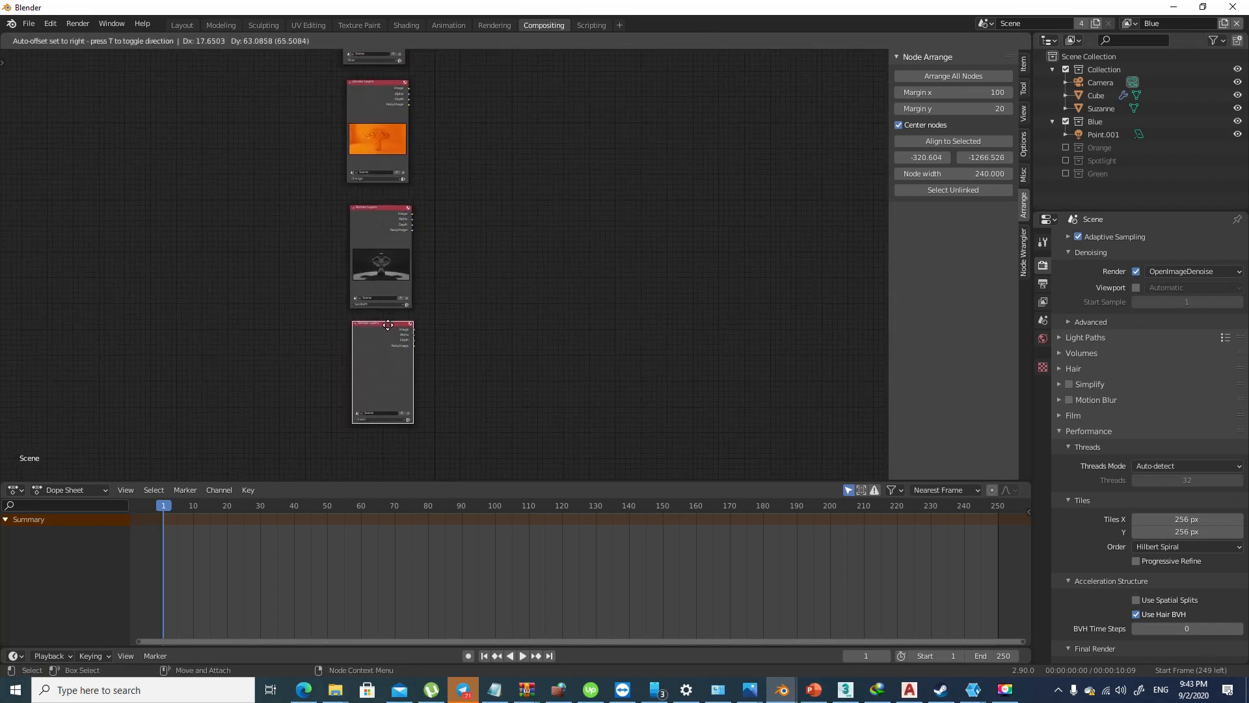
middle_click_drag(397, 223, 395, 287)
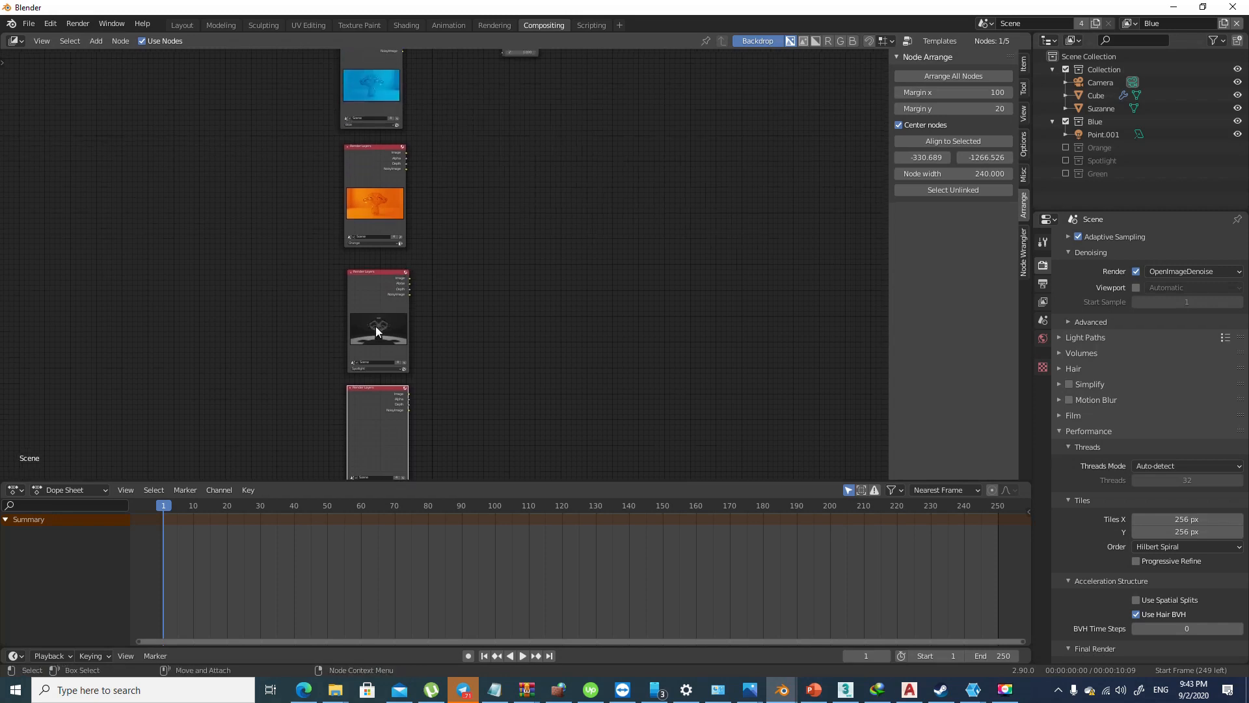
left_click_drag(377, 290, 372, 276)
mouse_move(368, 392)
left_mouse_down()
mouse_move(355, 360)
mouse_move(357, 377)
left_mouse_up()
middle_click_drag(429, 62, 430, 139)
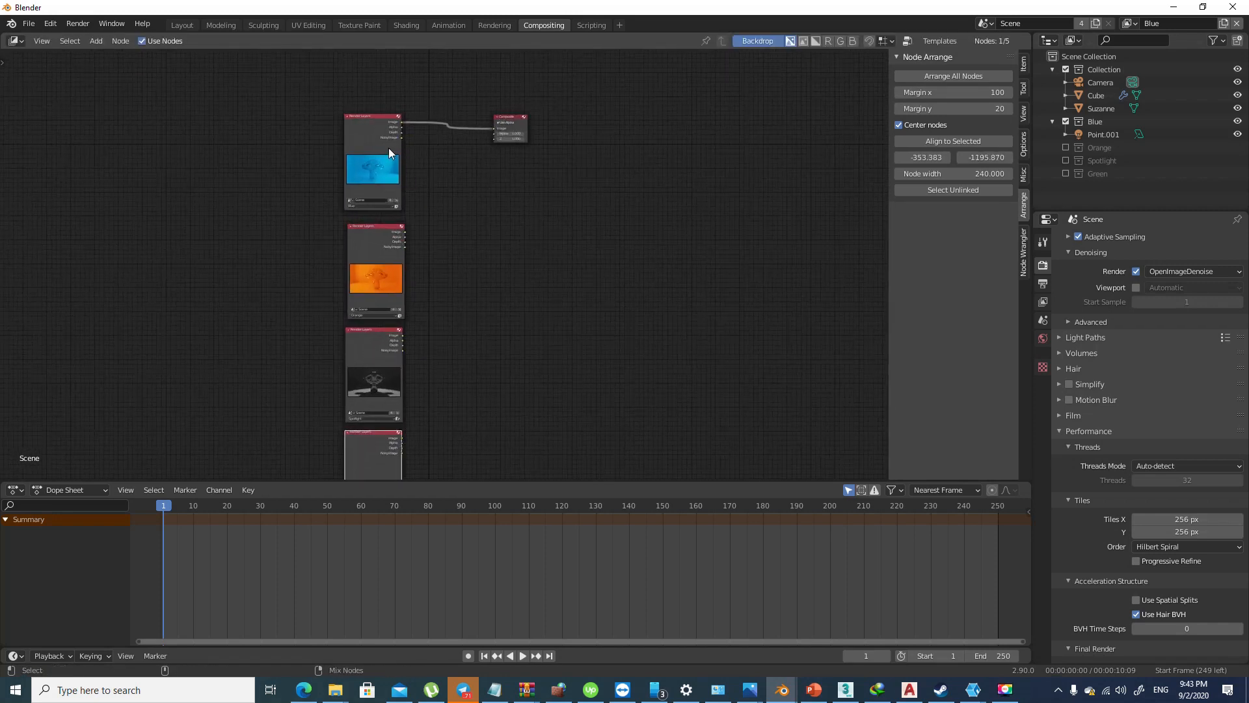
Look up the installed node add-ons in the preferences by searching for "node", and close the preferences
left_click(50, 24)
left_click(109, 227)
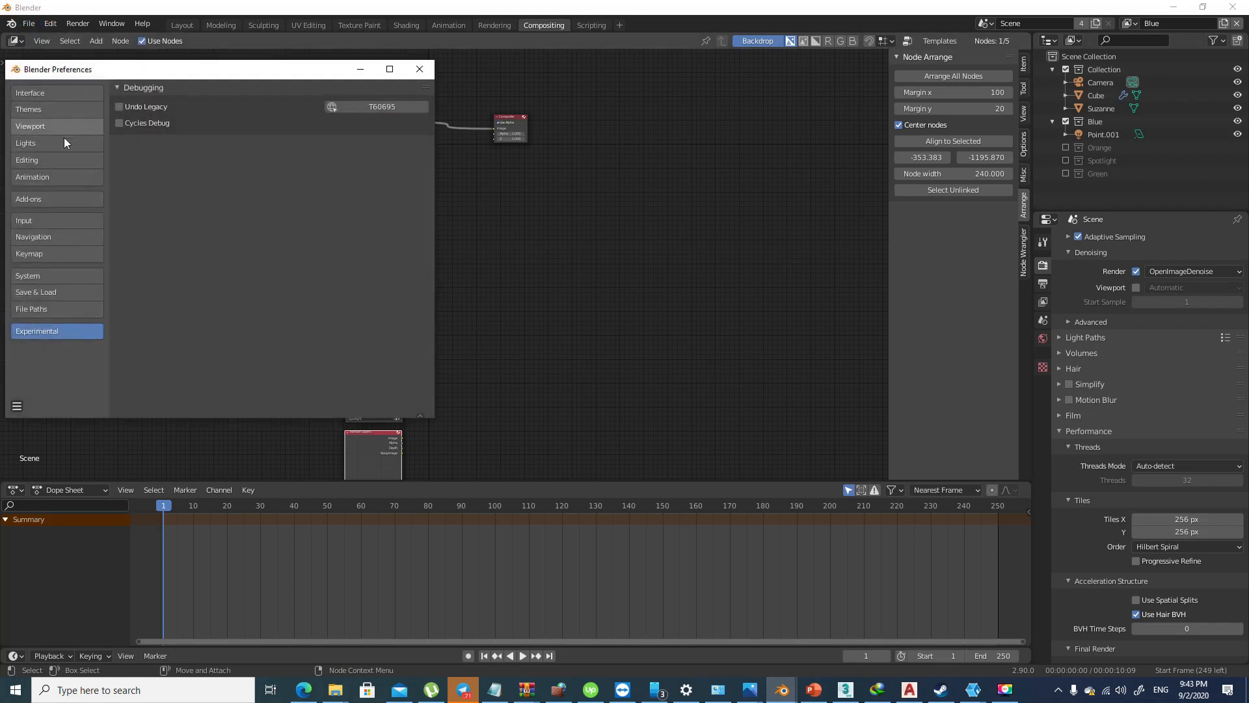
left_click(50, 219)
left_click(50, 201)
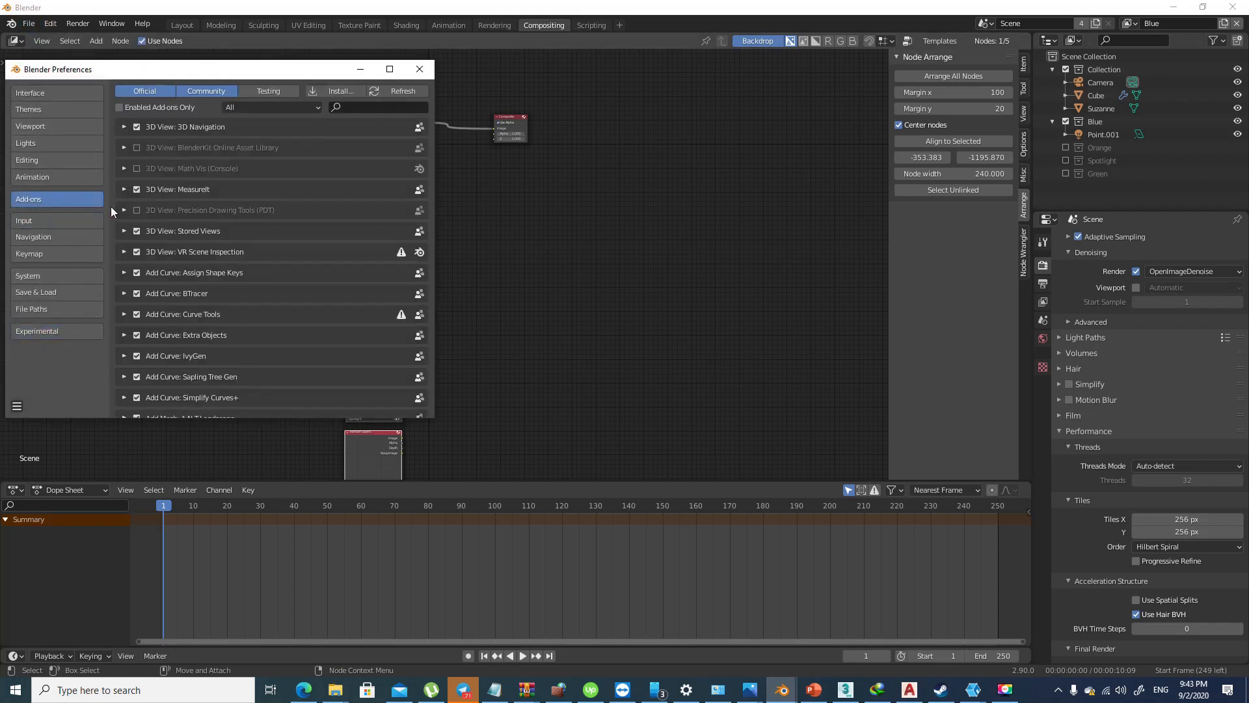
left_click(375, 107)
type("node")
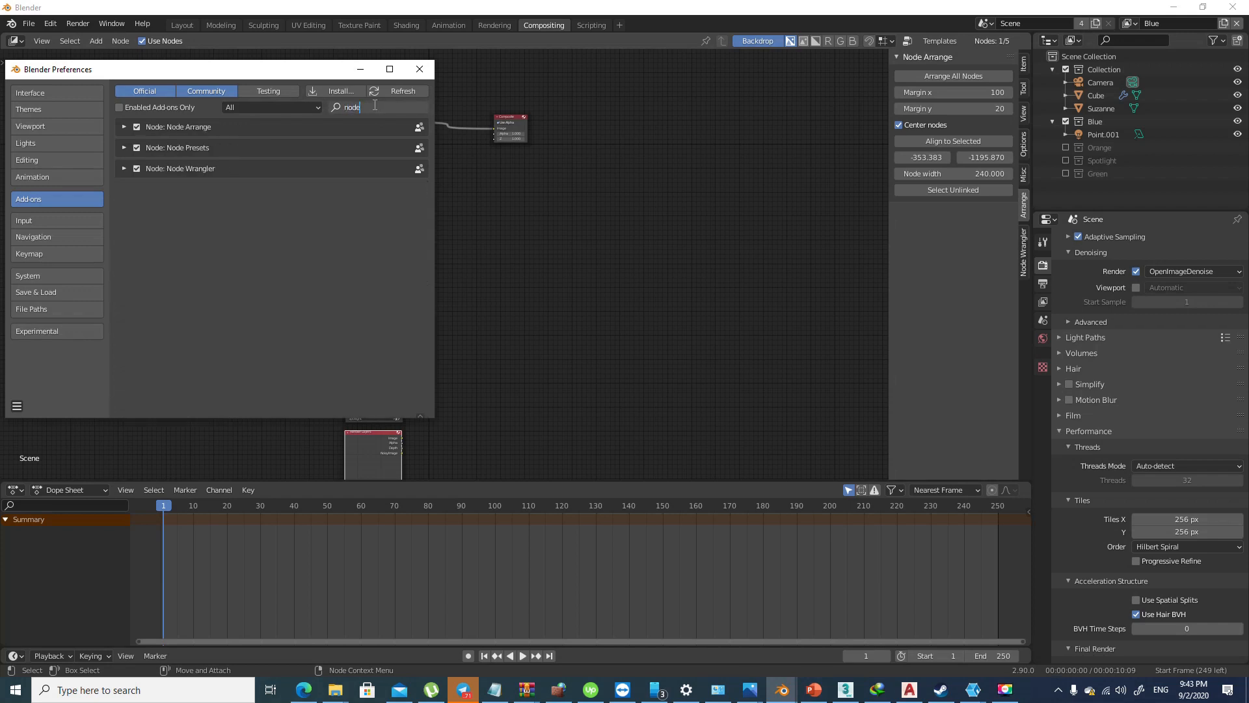
key("Return")
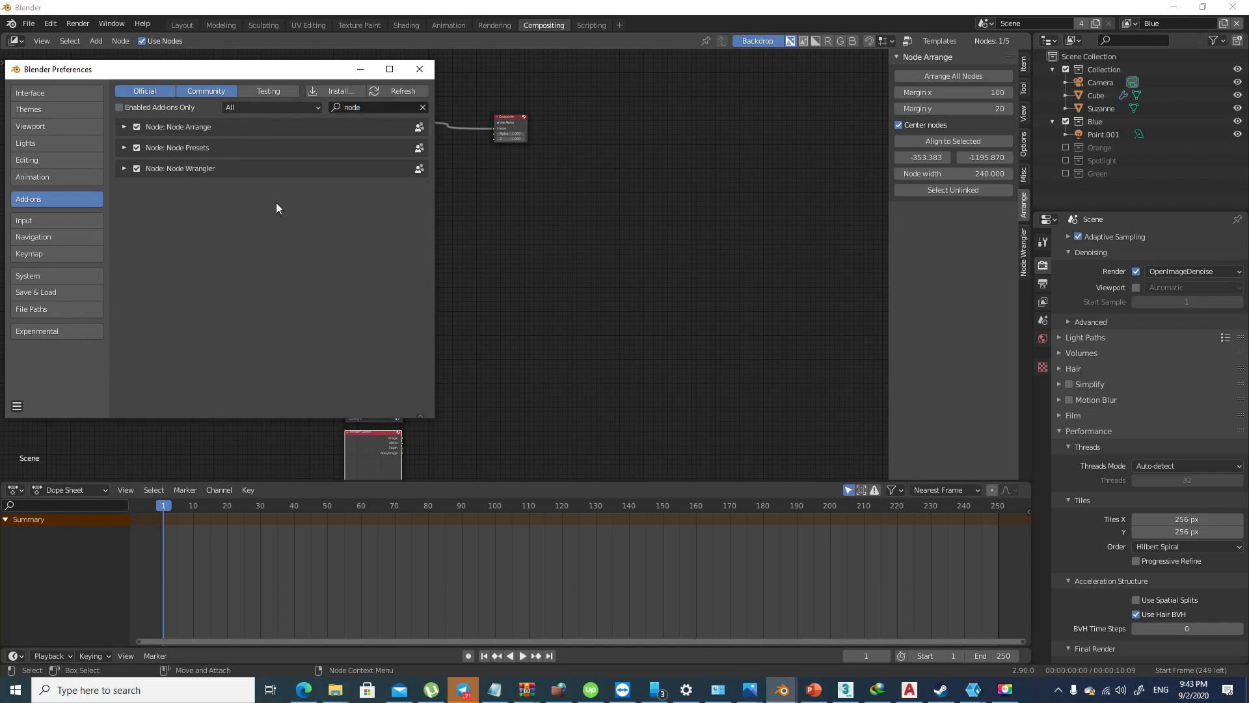
left_click(419, 69)
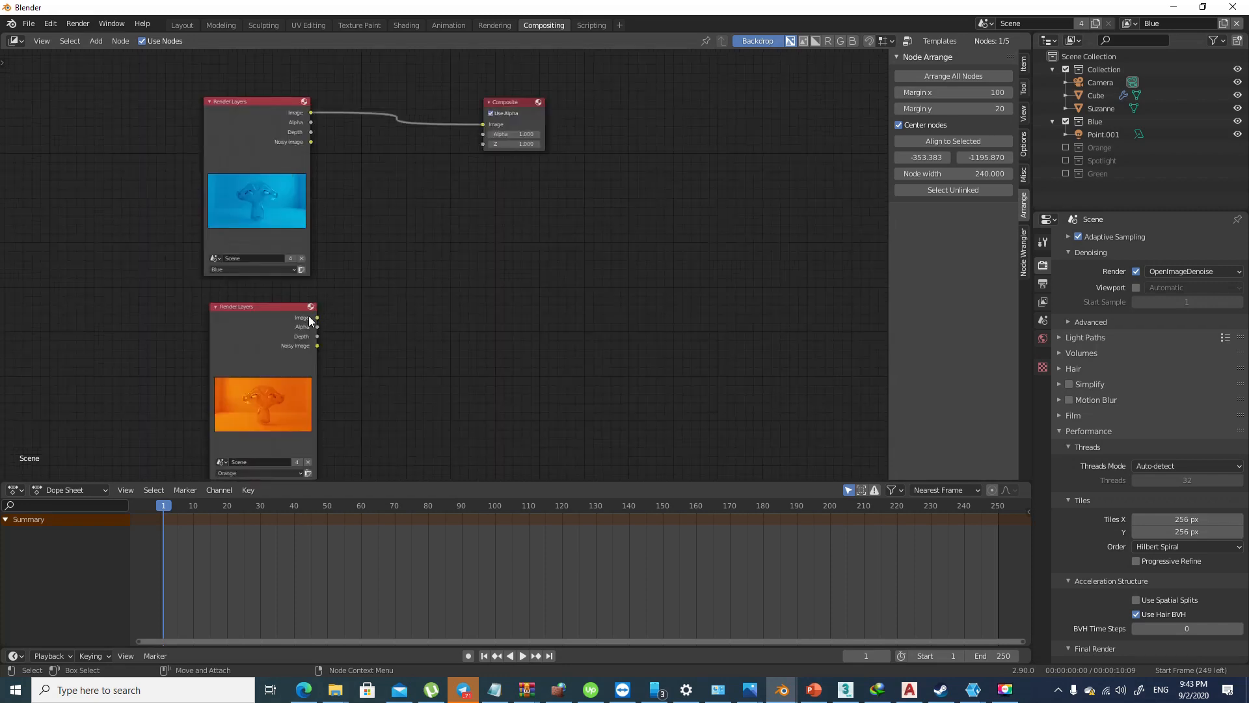
Move the Orange Render Layers node up close beneath the Blue one and combine both images with a Mix node
left_click_drag(264, 318, 255, 299)
scroll(363, 258, "down", 2)
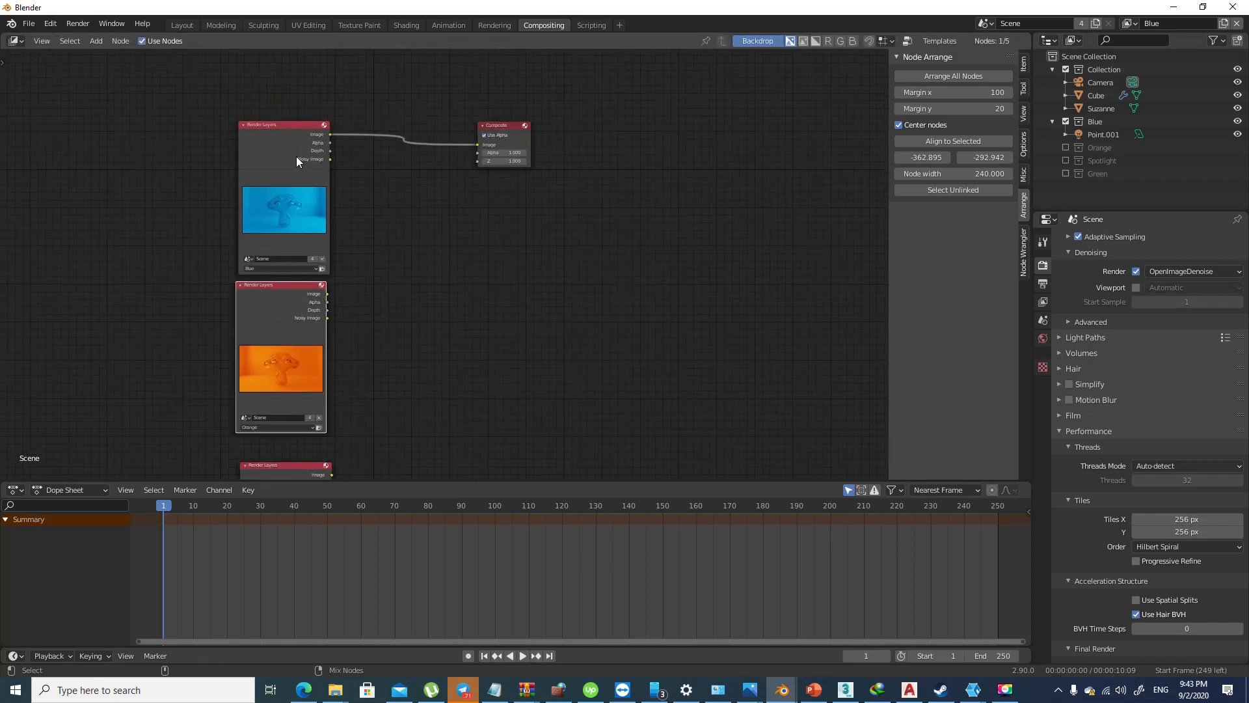
right_click_drag(296, 156, 284, 292, "ctrl+shift")
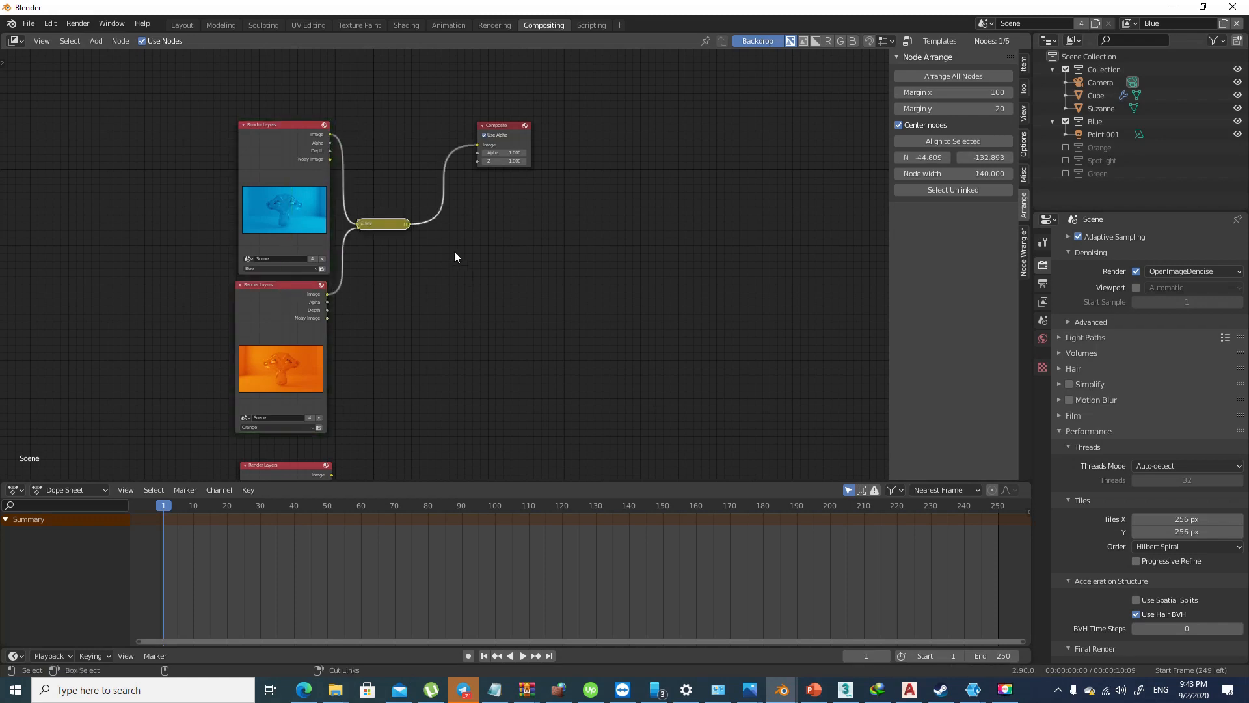
Chain two more Mix nodes that blend in the Spotlight and Green Render Layers outputs
scroll(443, 260, "up", 2)
scroll(399, 265, "down", 2)
middle_click_drag(399, 292, 393, 189)
right_click_drag(388, 124, 328, 353, "ctrl+shift")
scroll(449, 280, "down", 2)
middle_click_drag(454, 281, 448, 156)
right_click_drag(447, 156, 368, 326, "ctrl+shift")
Move the Composite node and the three Mix nodes to the right, away from the Render Layers column
scroll(439, 185, "down", 2)
middle_click_drag(444, 176, 413, 232)
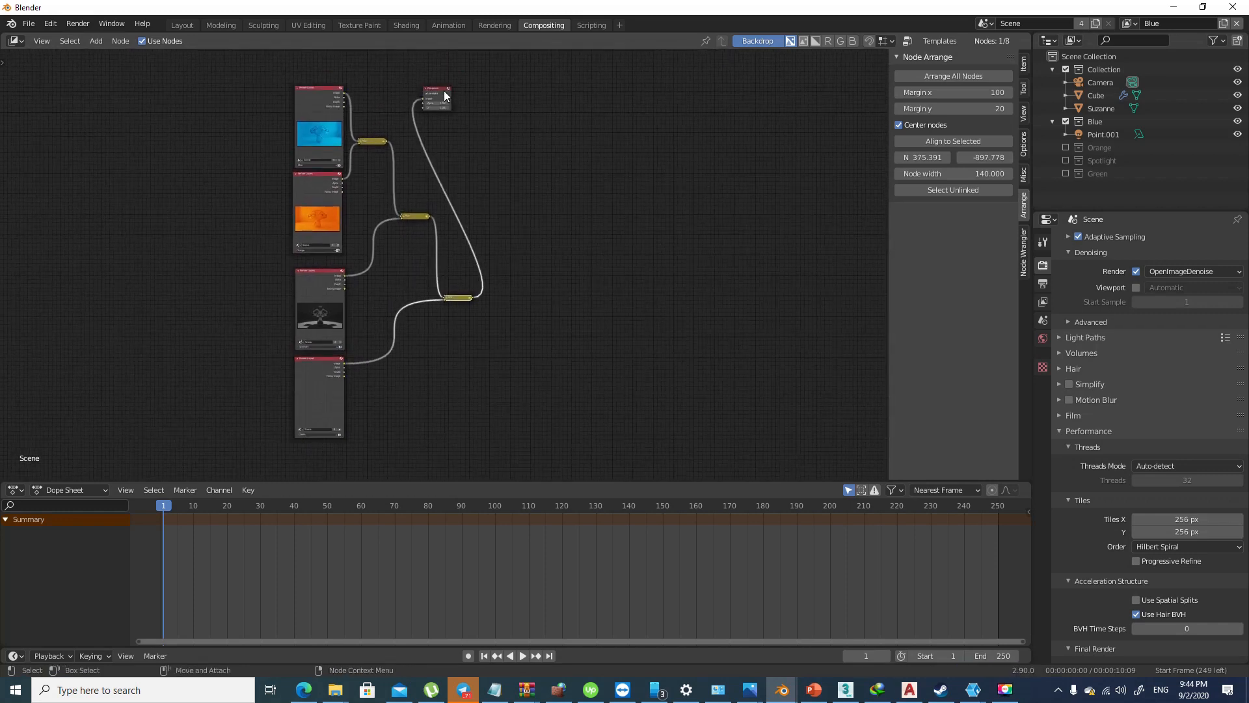
left_click_drag(444, 96, 618, 214)
scroll(432, 159, "up", 2)
left_click(473, 310)
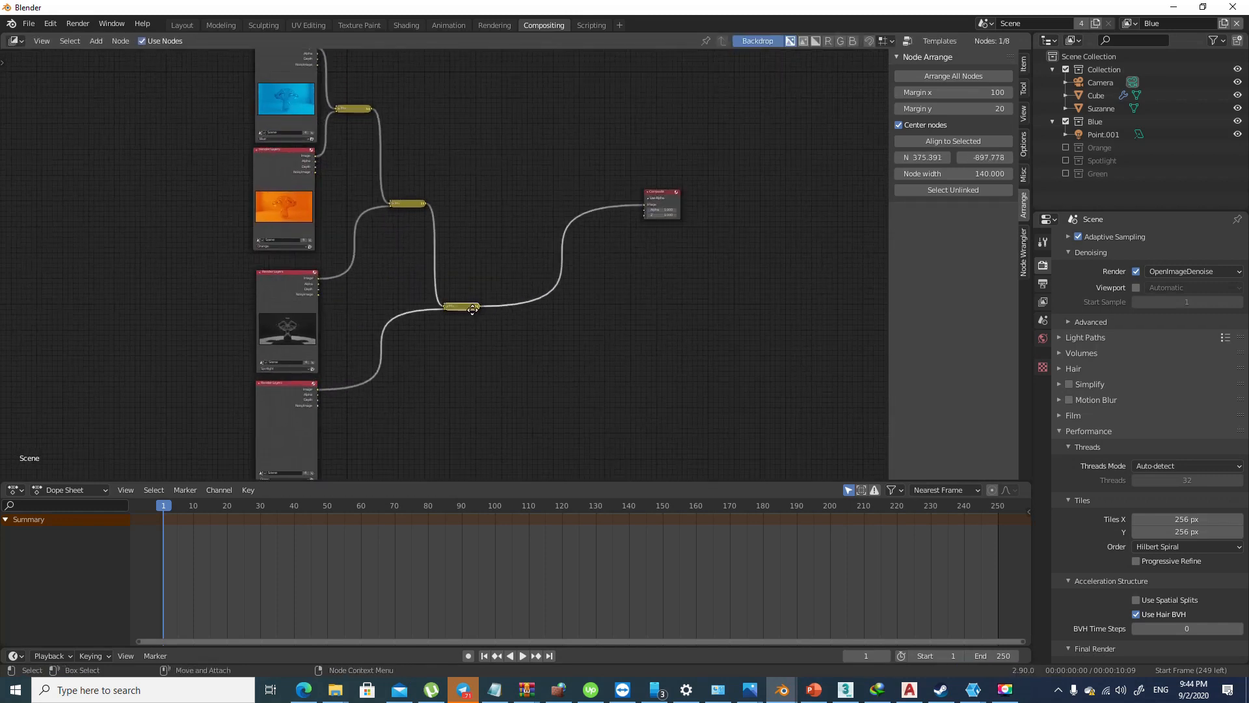
left_click_drag(472, 310, 518, 310)
left_click_drag(420, 204, 468, 217)
left_click_drag(365, 112, 421, 139)
Shift the first Mix node further right and insert a duplicate of it on the link from the Blue Render Layers node
middle_click_drag(429, 135, 442, 231)
scroll(442, 231, "up", 2)
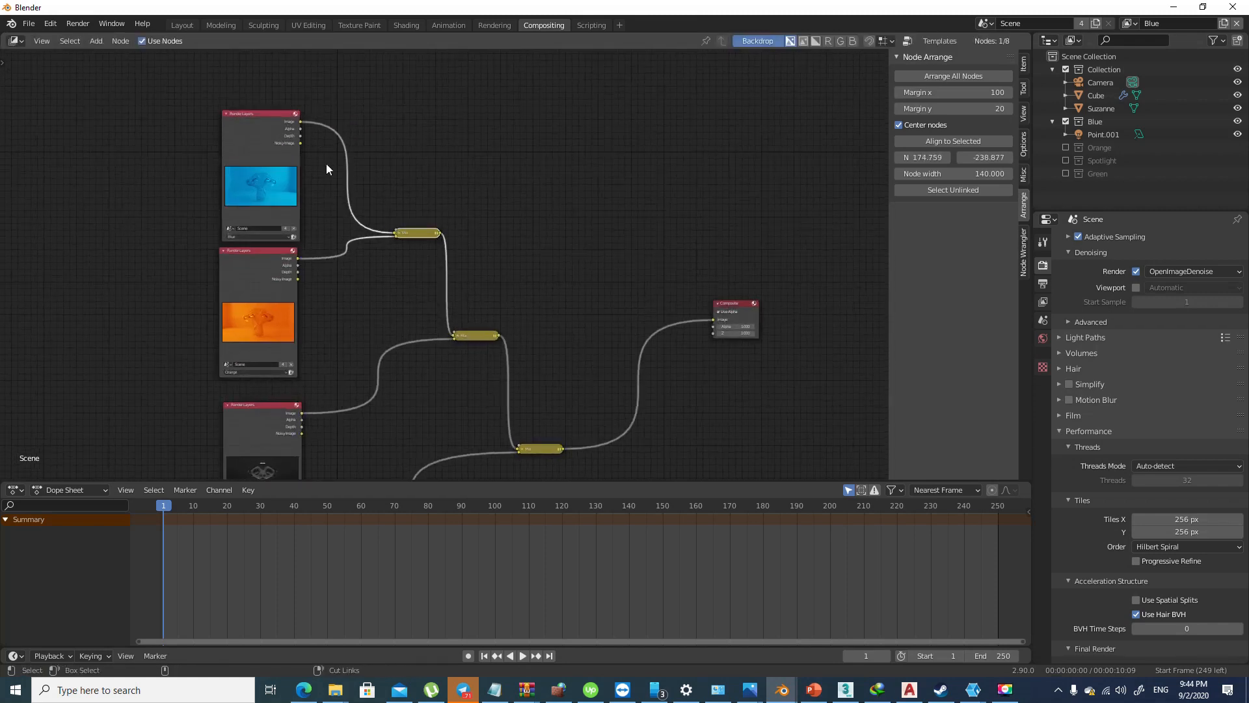
key("g")
left_click(505, 232)
key("shift+d")
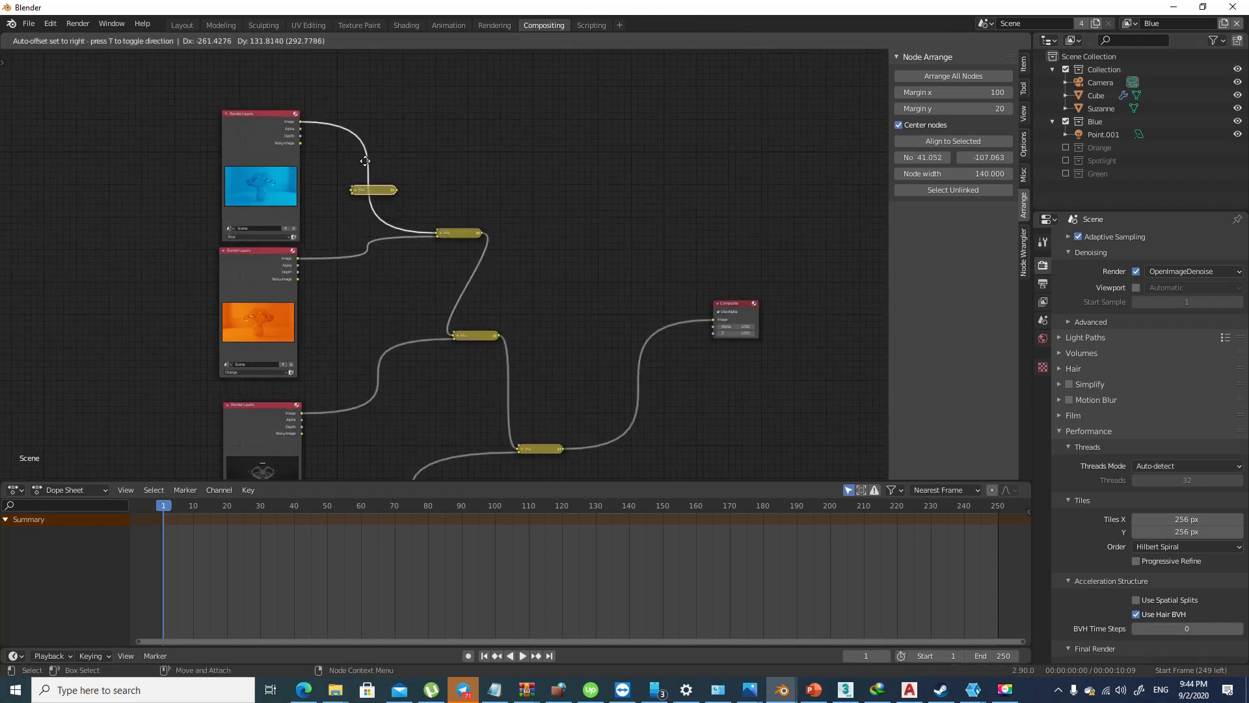
left_click(365, 161)
Expand the duplicated Mix node and set its second image colour to black
scroll(438, 217, "up", 2)
key("h")
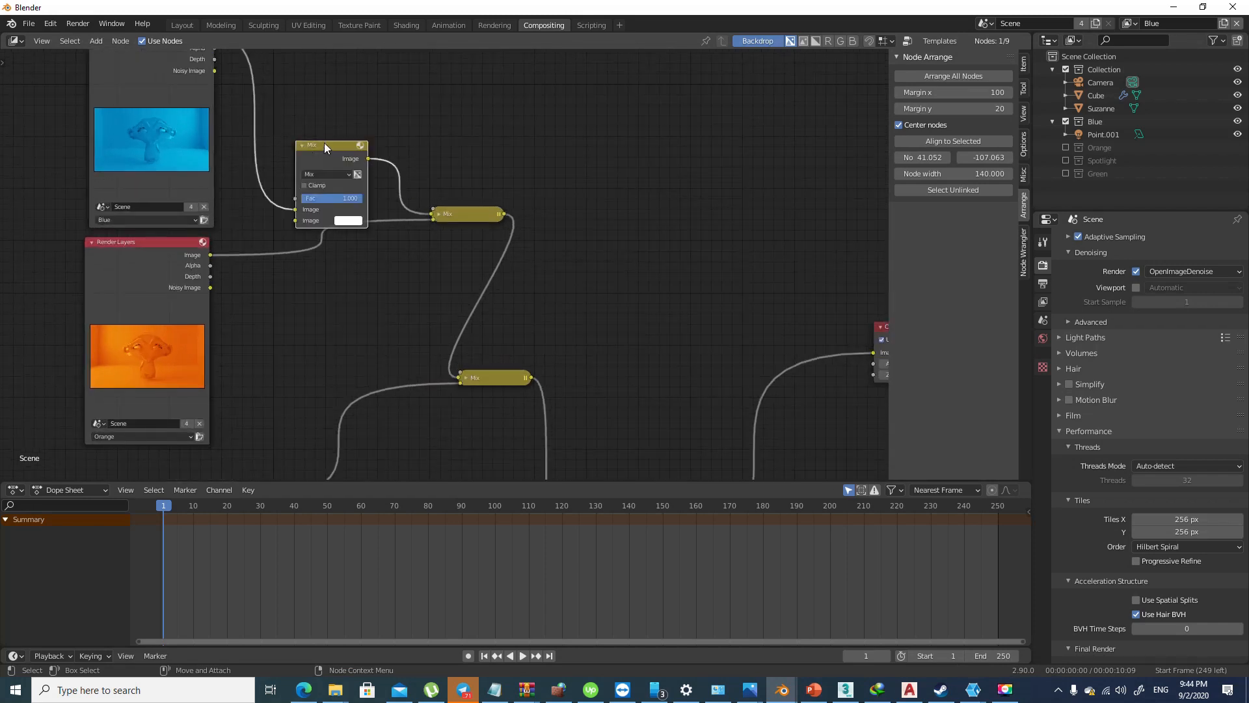
left_click(348, 220)
scroll(365, 253, "down", 2)
left_click_drag(359, 284, 359, 244)
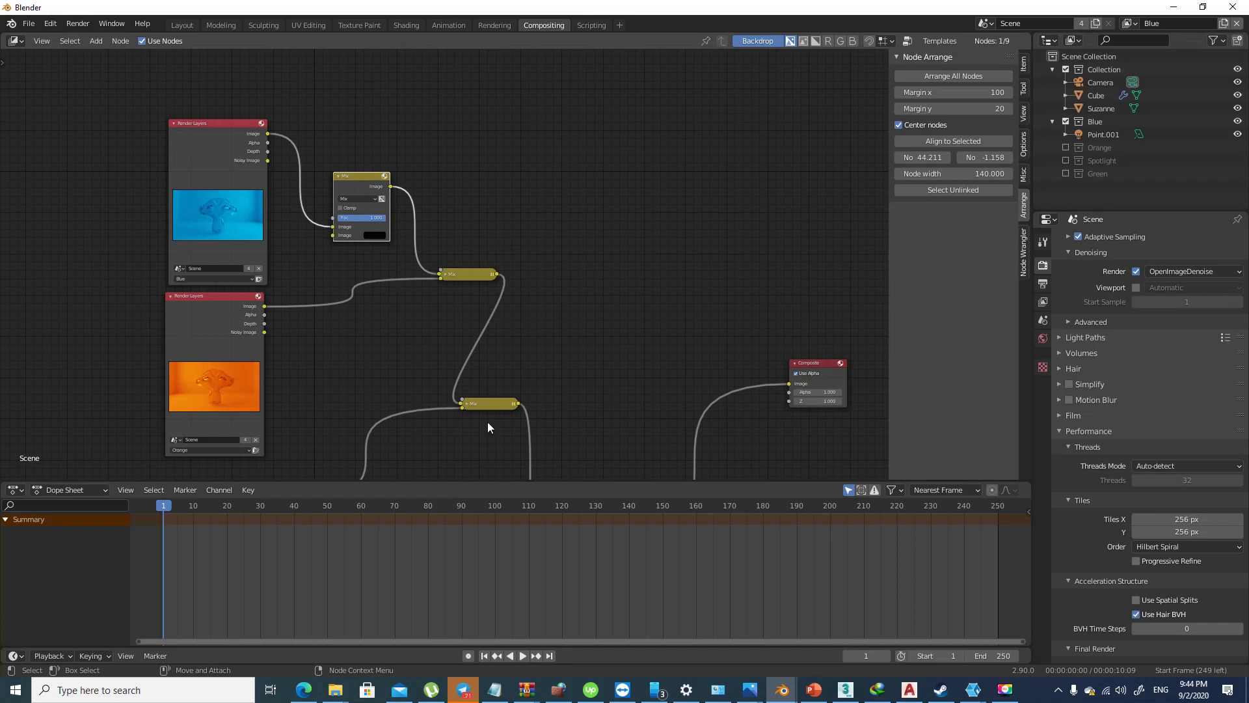
Move the Mix nodes for the Spotlight and Green layers up and right to form a descending chain towards the Composite node
key("g")
left_click(581, 376)
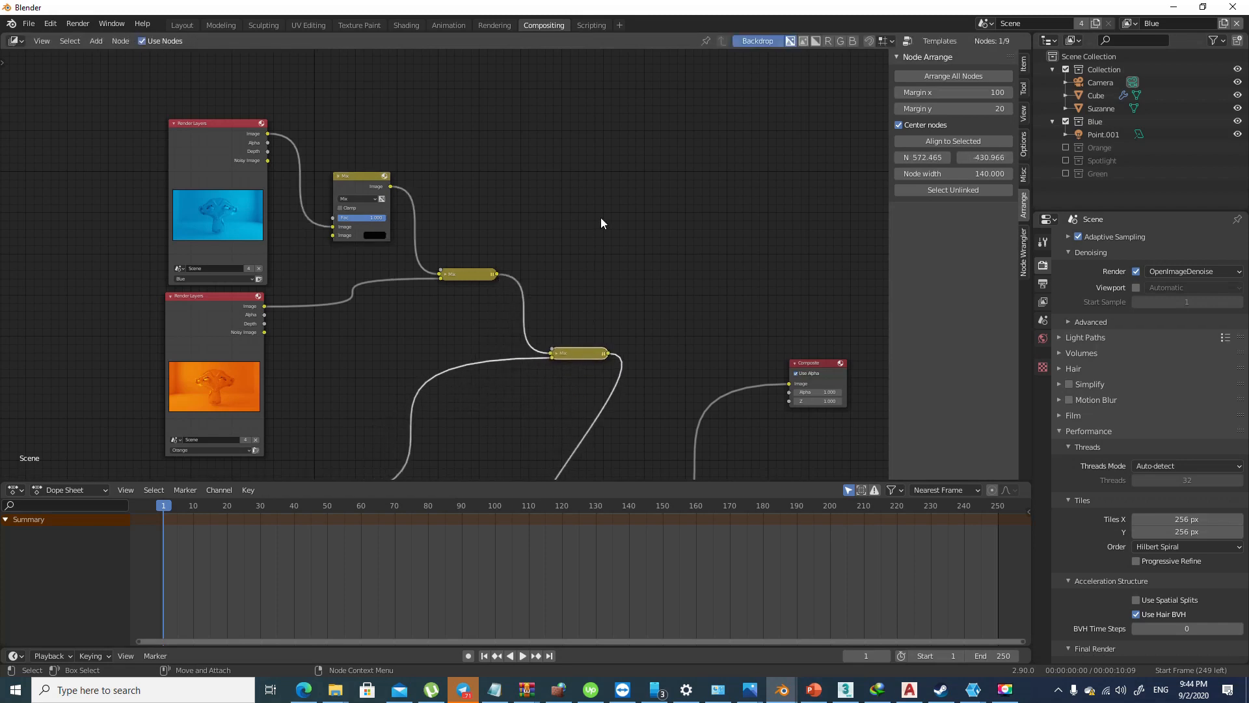
scroll(601, 224, "down", 2)
left_click_drag(525, 441, 612, 369)
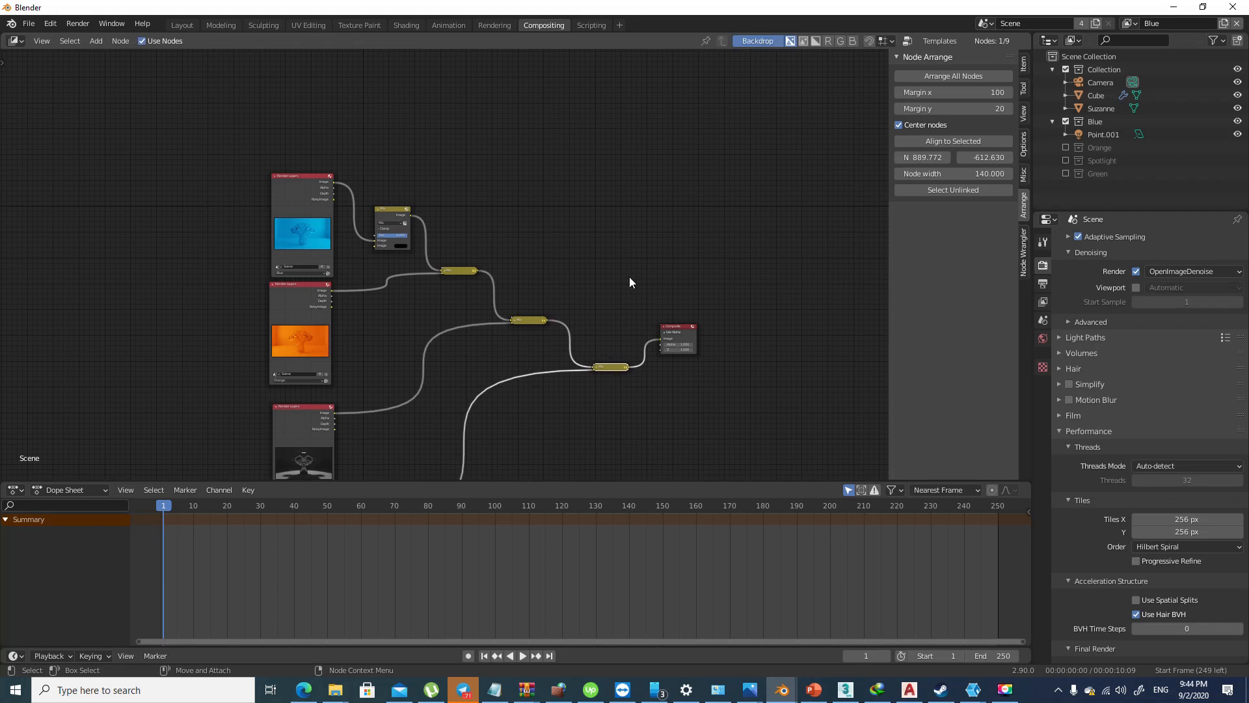
Add a UV sphere in the Layout workspace and scale it up to about 258 m across so it surrounds the scene
left_click(1042, 339)
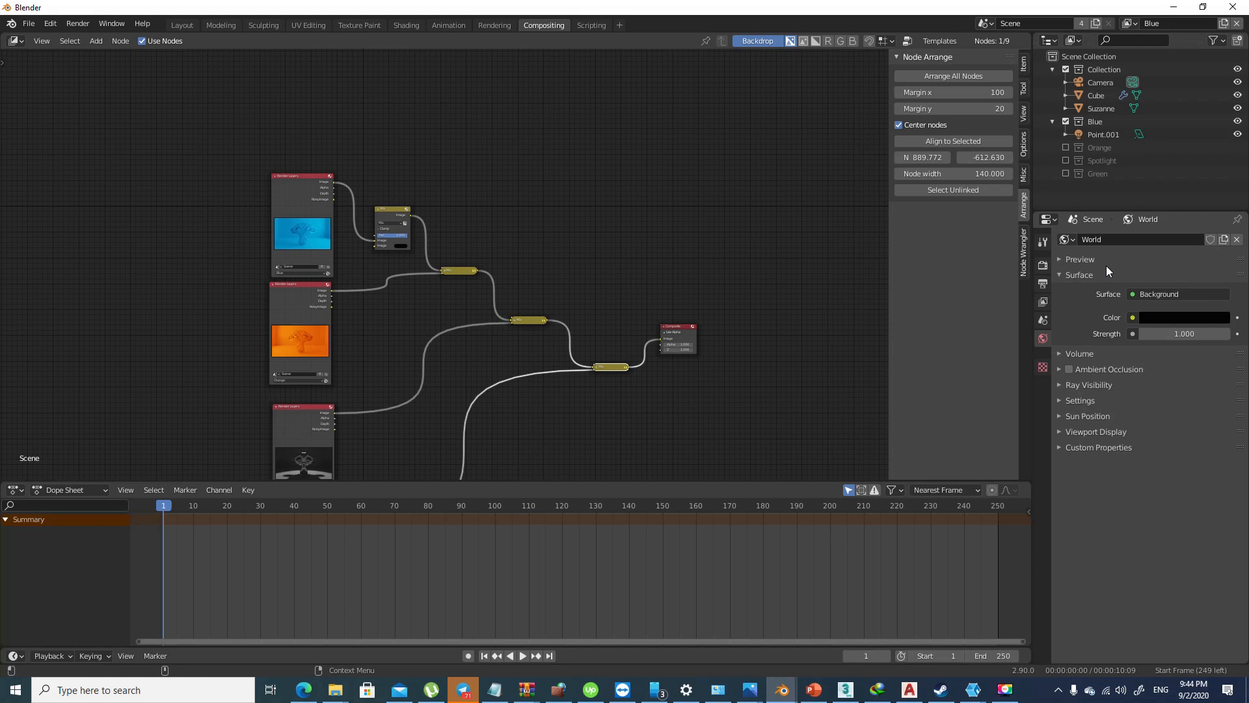
left_click(1096, 173)
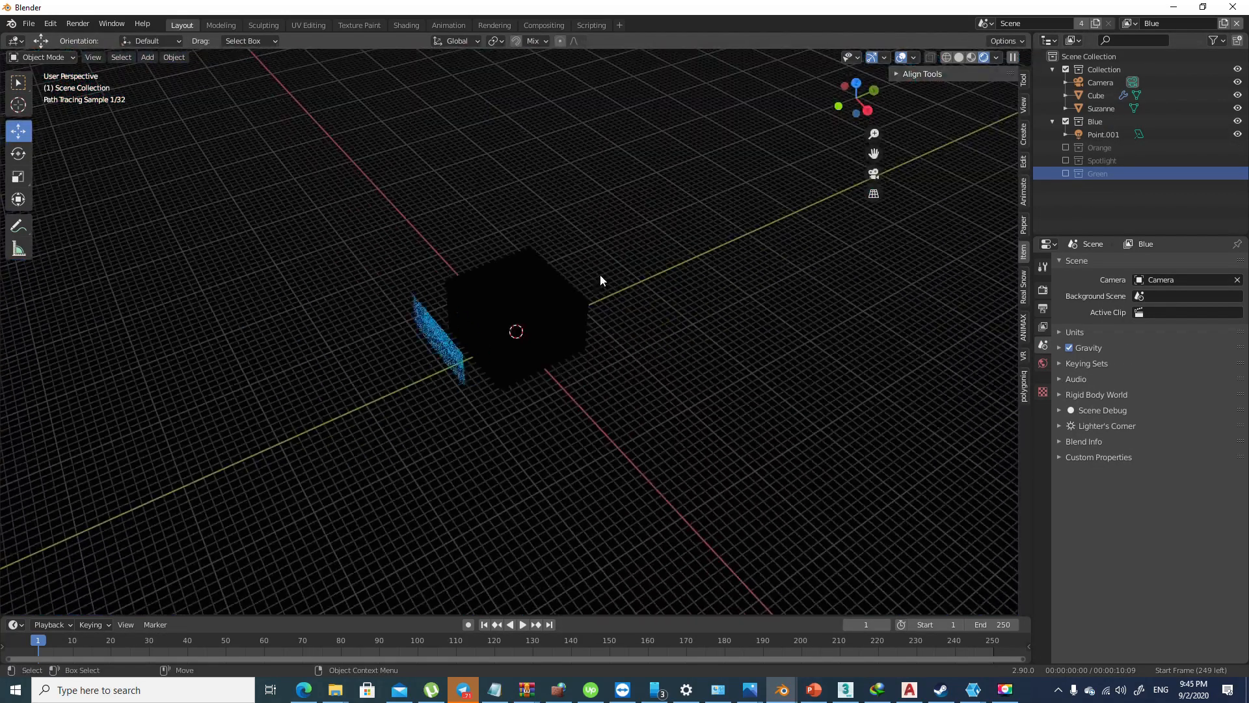
left_click(148, 57)
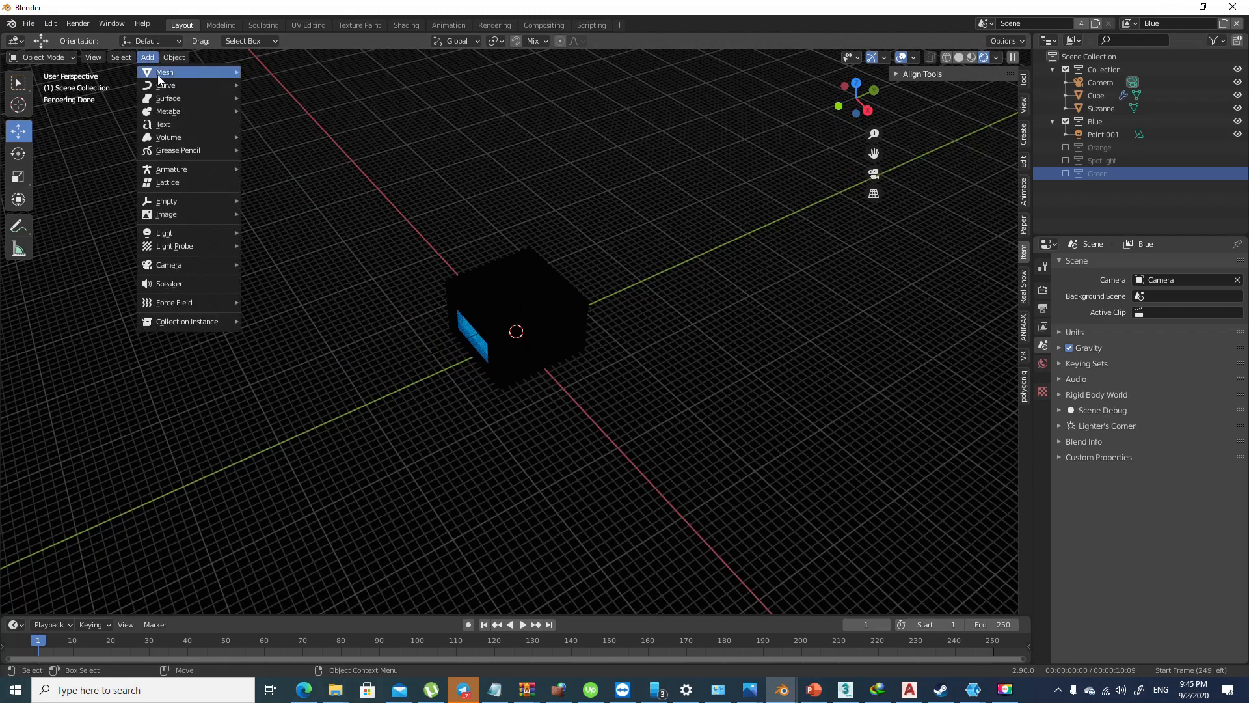
mouse_move(194, 96)
mouse_move(205, 73)
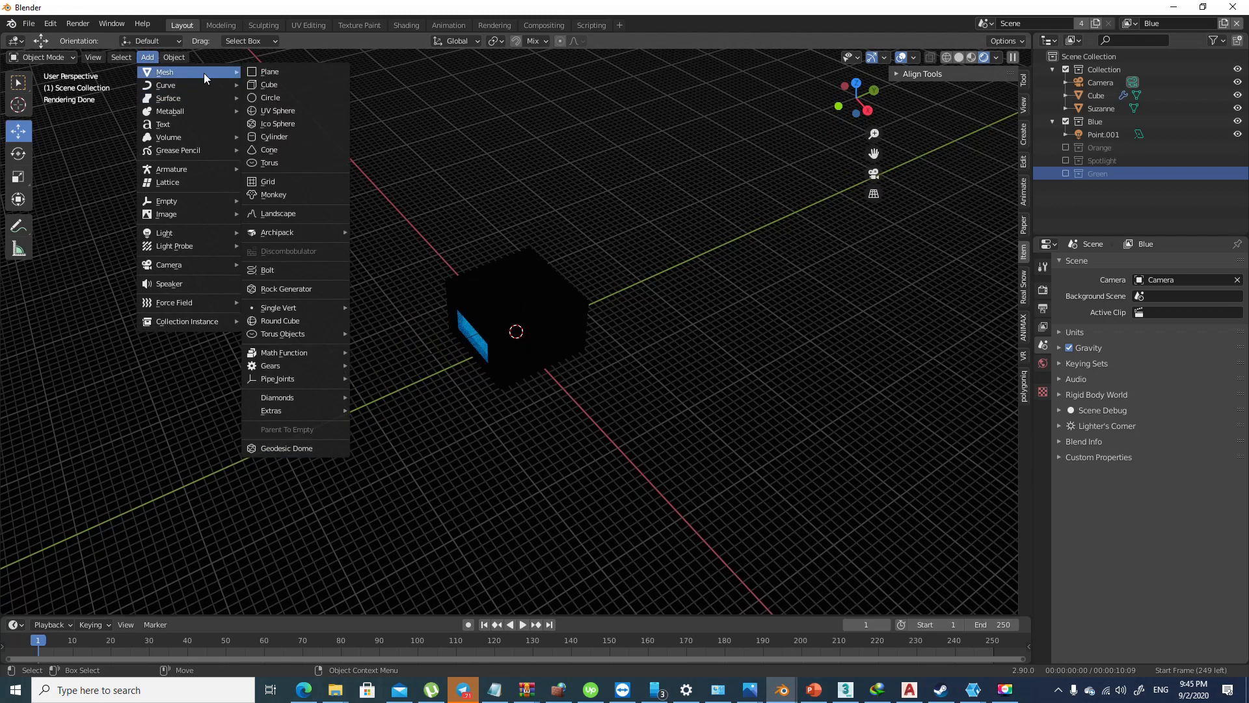
left_click(299, 108)
key("r")
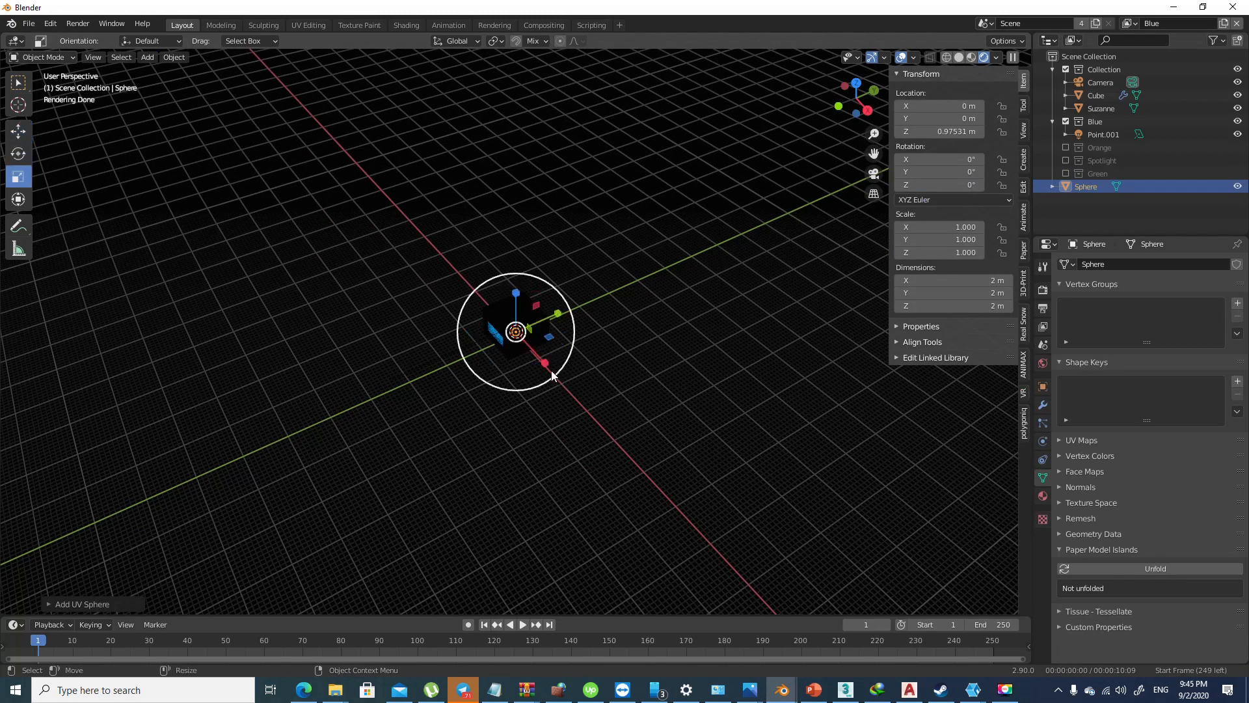
left_click_drag(512, 338, 178, 186)
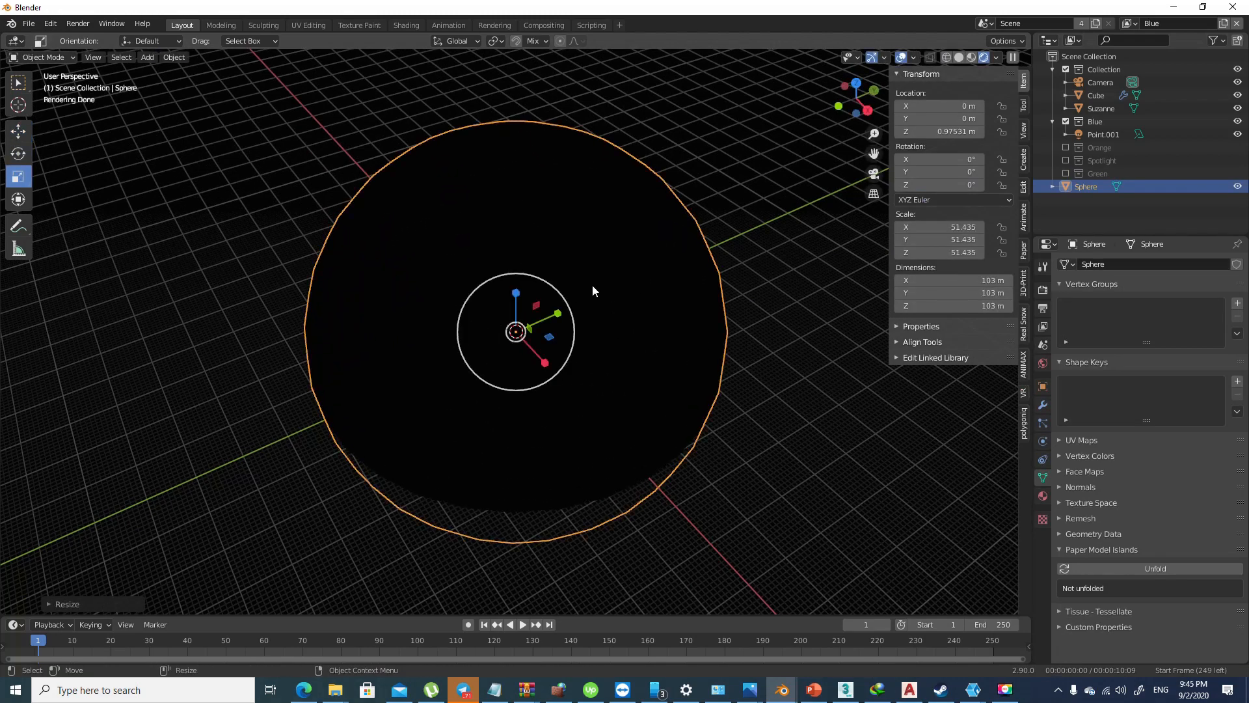
left_click_drag(529, 414, 641, 446)
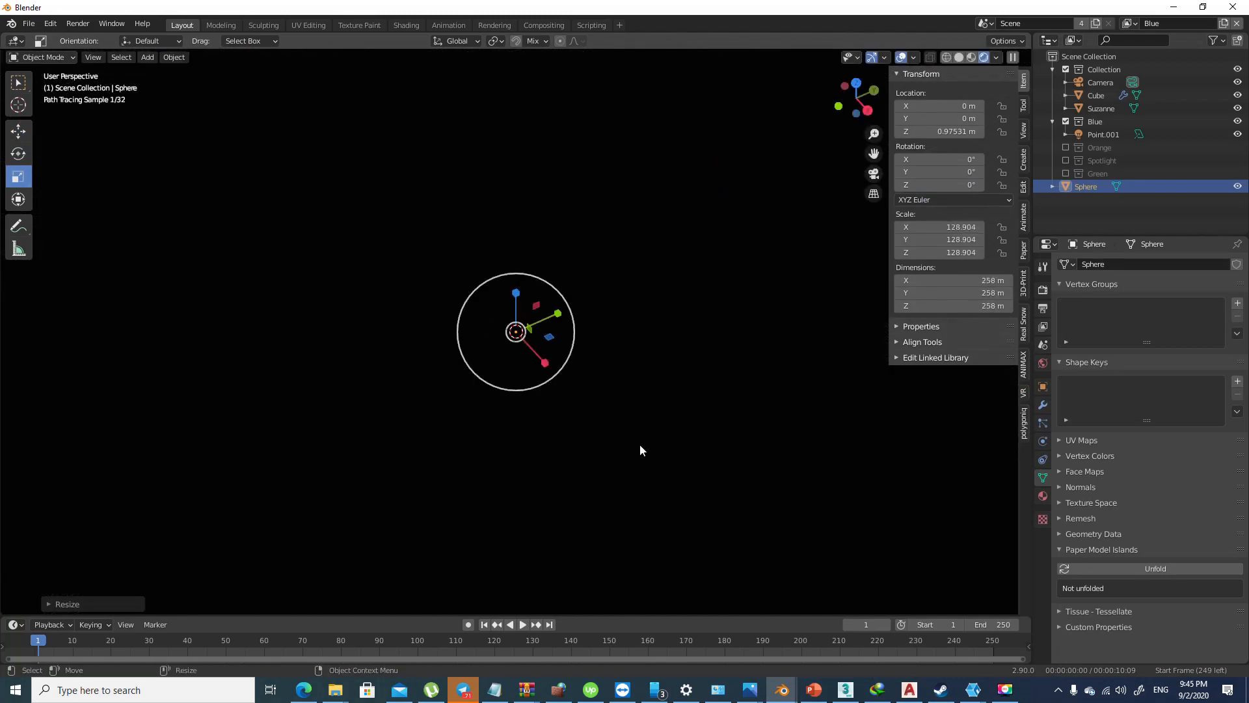
Give the sphere a new material named BG
left_click(1043, 495)
left_click(1134, 313)
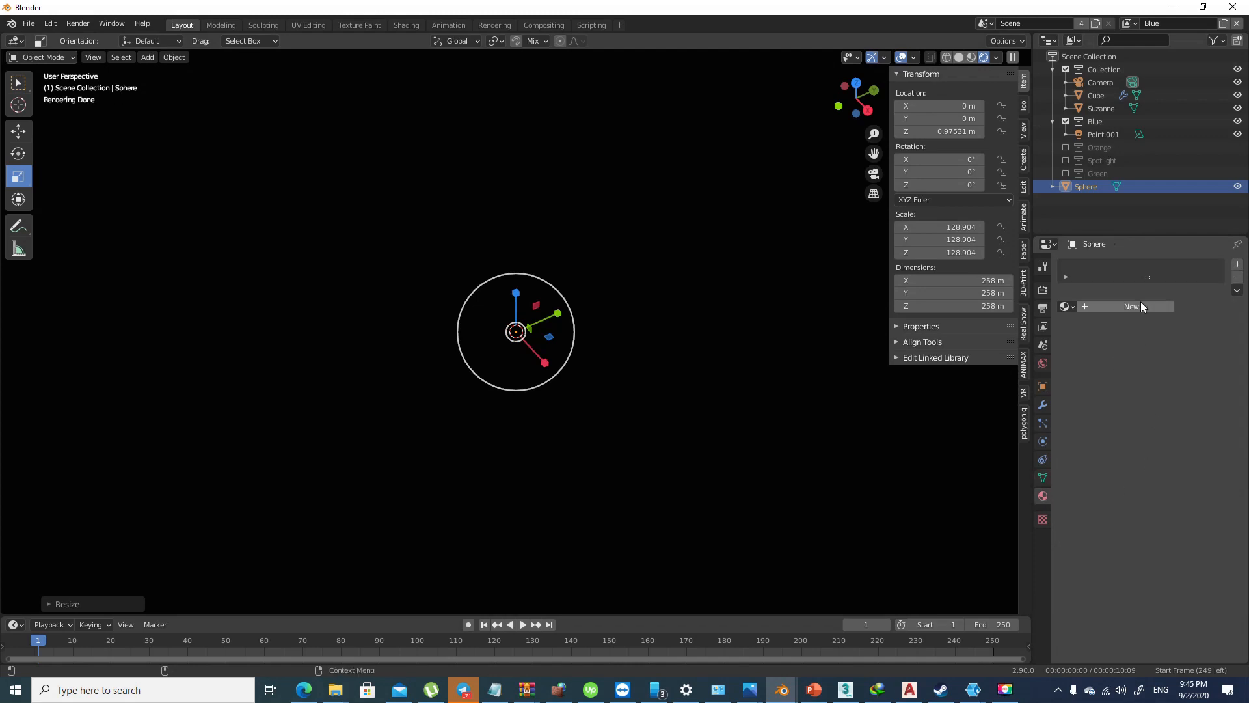
double_click(1121, 268)
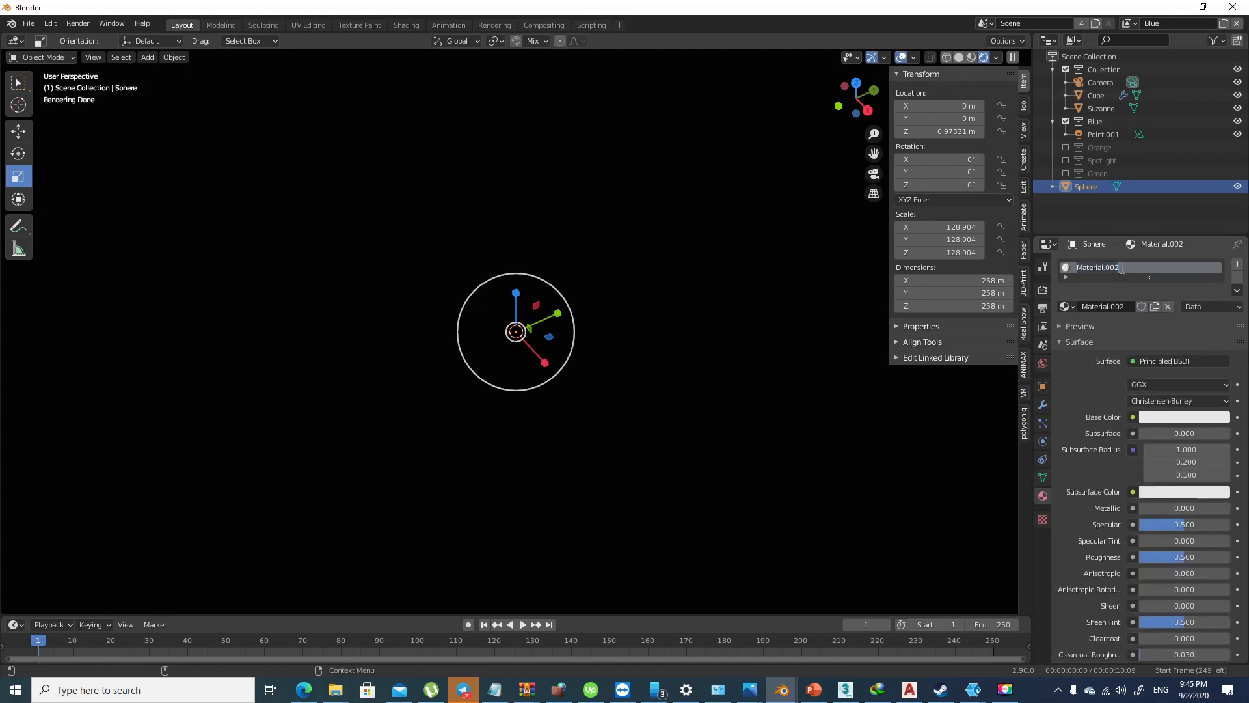
In the BG material, add an Emission node linking the syferfontein_18d_clear_4k.hdr texture's colour to the Material Output's surface
left_click(406, 24)
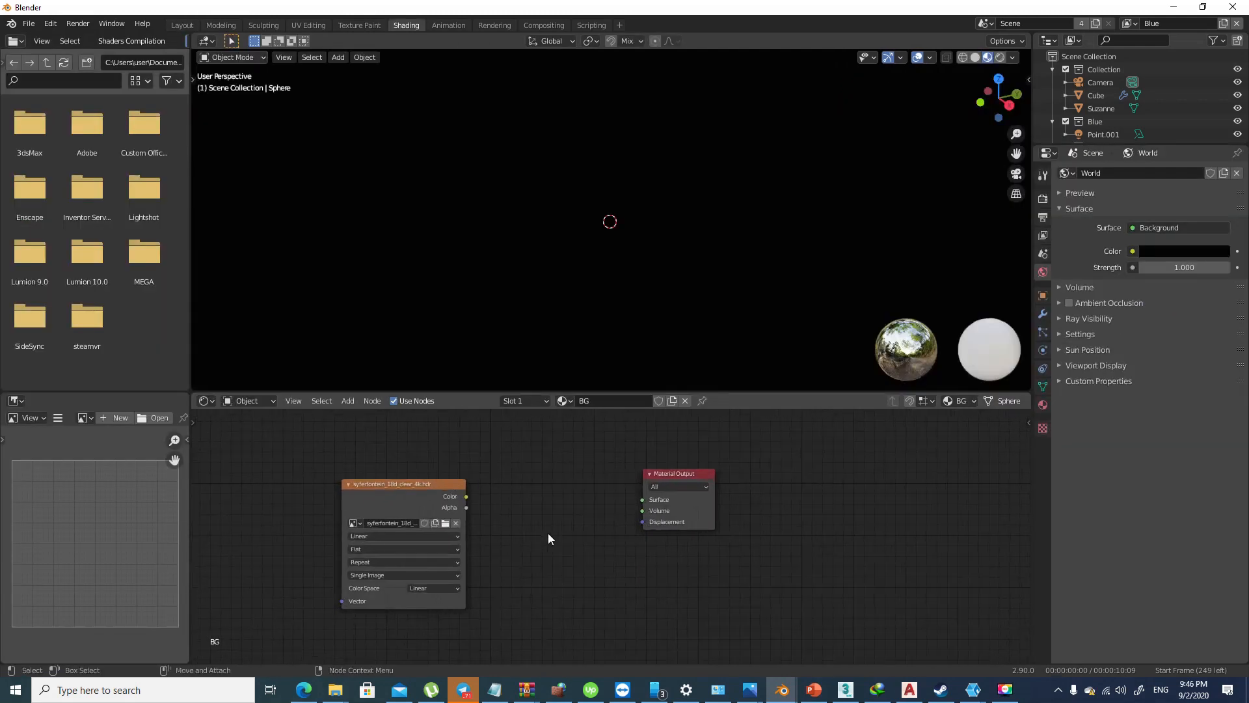
key("shift+a")
type("emission")
key("Return")
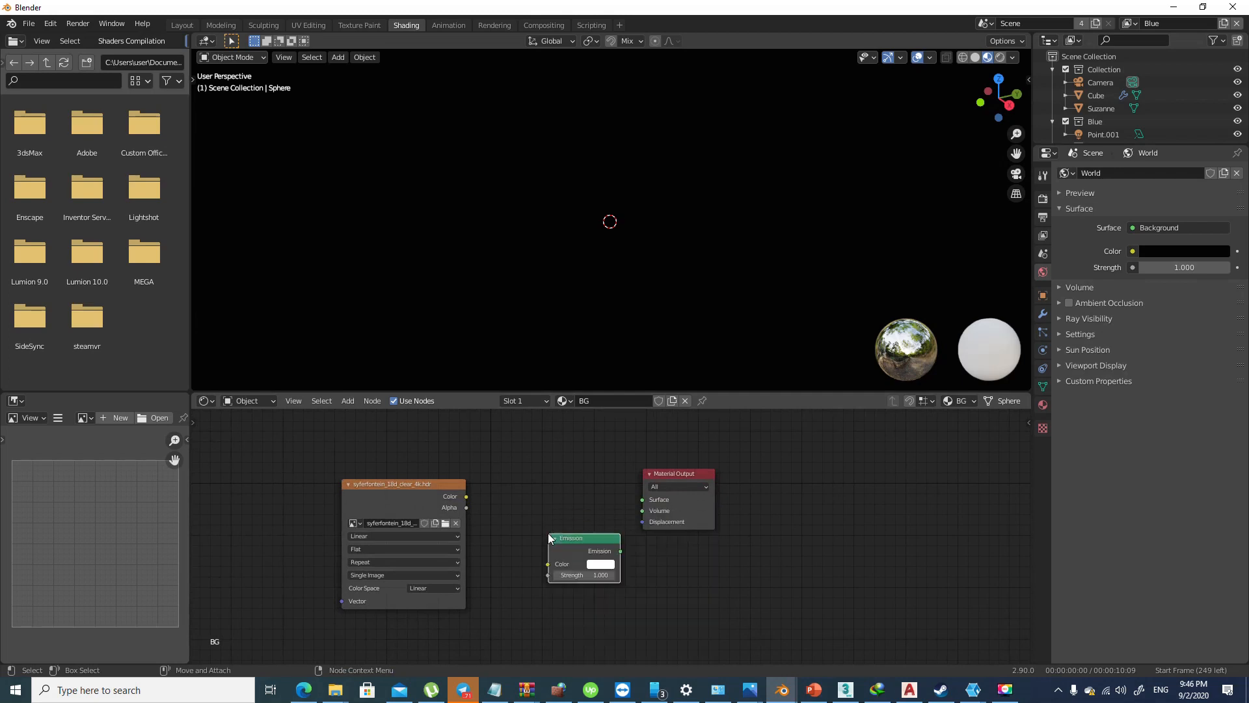
left_click_drag(467, 496, 642, 499)
Rotate the textured sphere about its vertical axis to reposition the sky image
middle_click_drag(717, 259, 754, 276)
key("shift+space")
key("r")
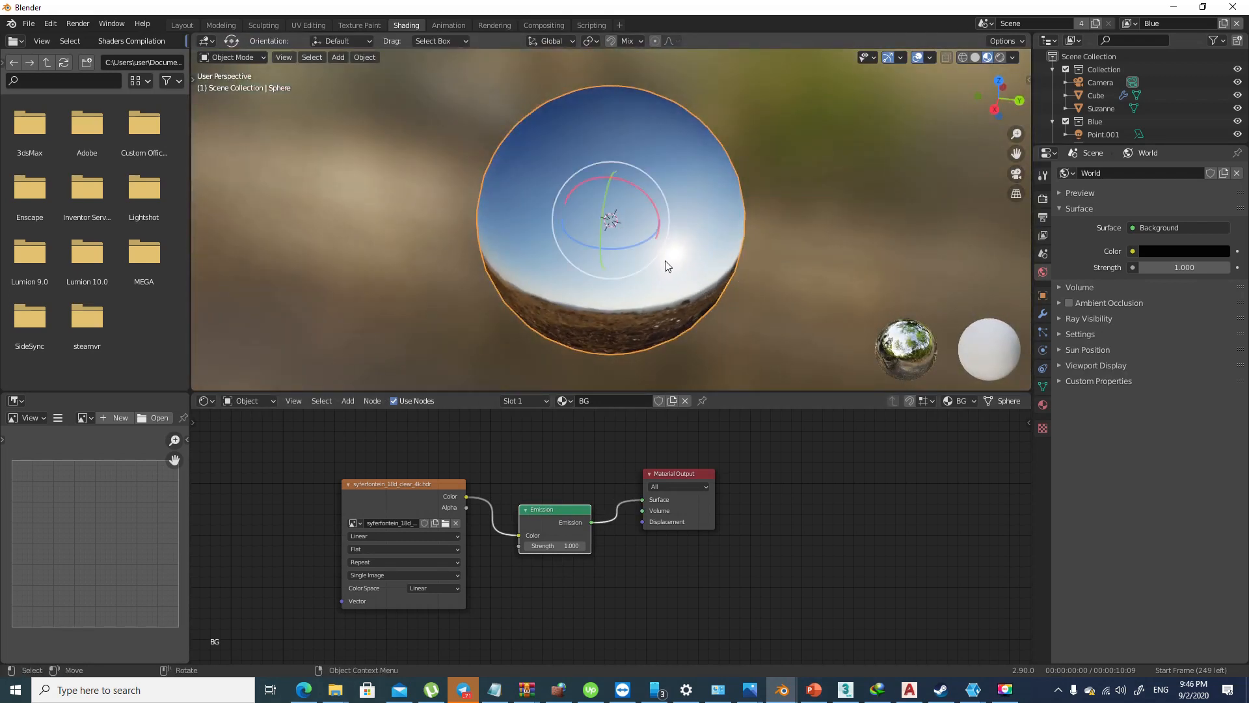
left_click_drag(643, 240, 581, 240)
left_click(581, 241)
scroll(636, 181, "up", 6)
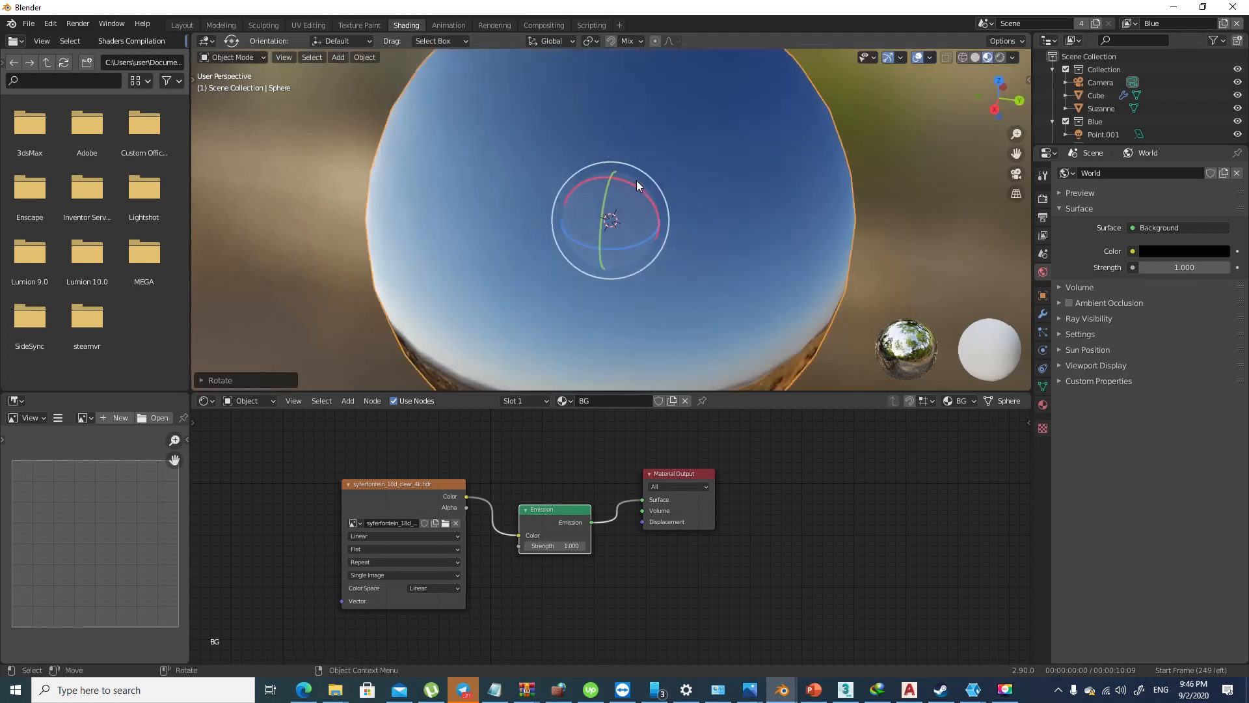
scroll(636, 180, "down", 2)
Show the camera view in rendered shading and exclude the Blue collection from the view layer
key("KP_0")
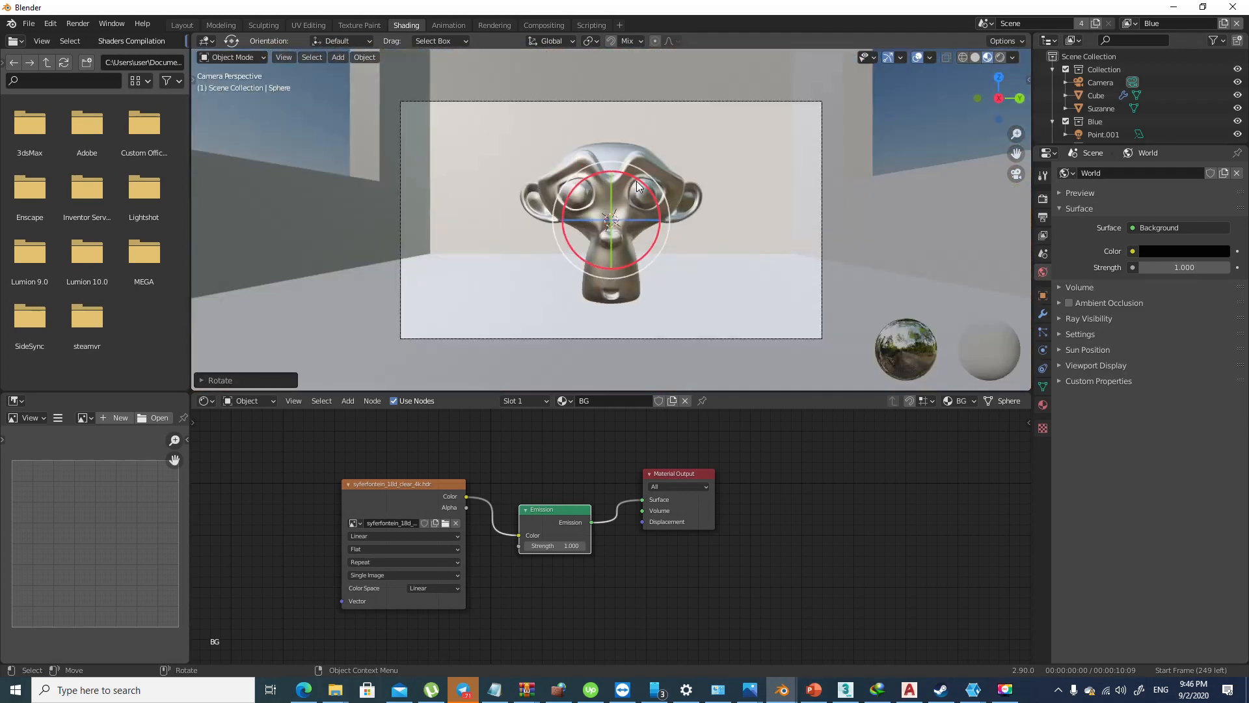
key("Home")
left_click(1000, 58)
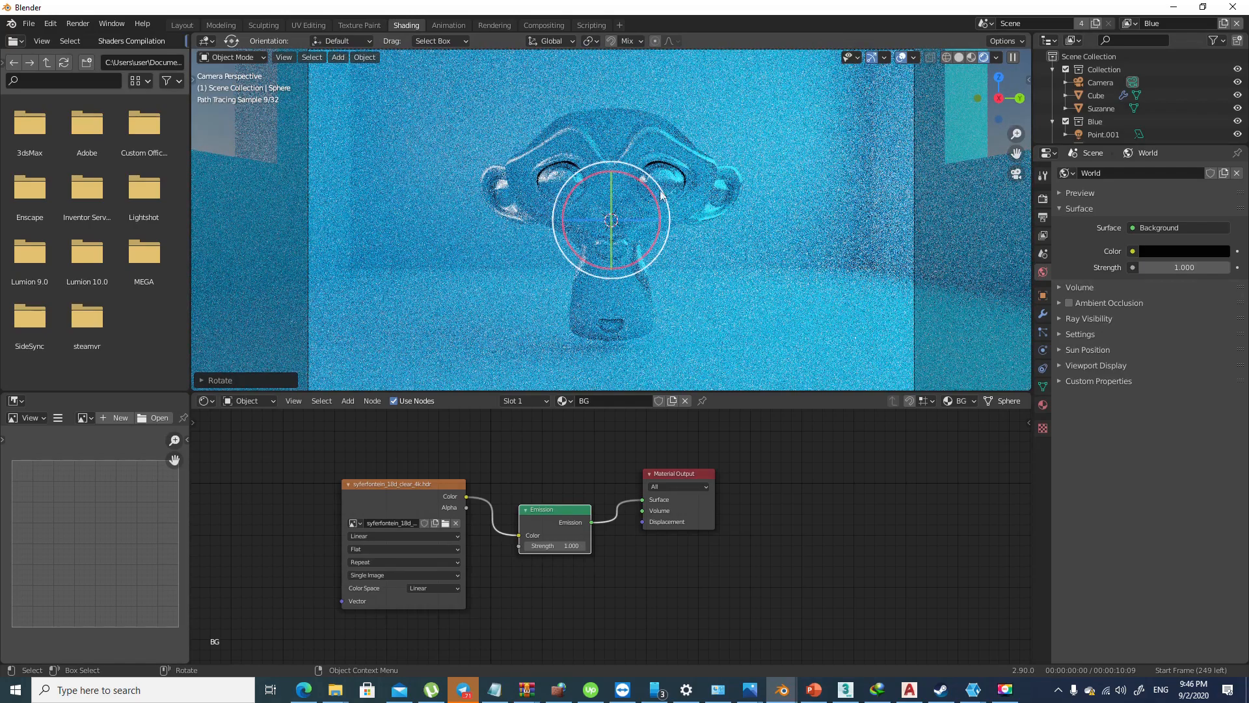
scroll(1078, 120, "down", 4)
scroll(1077, 119, "up", 4)
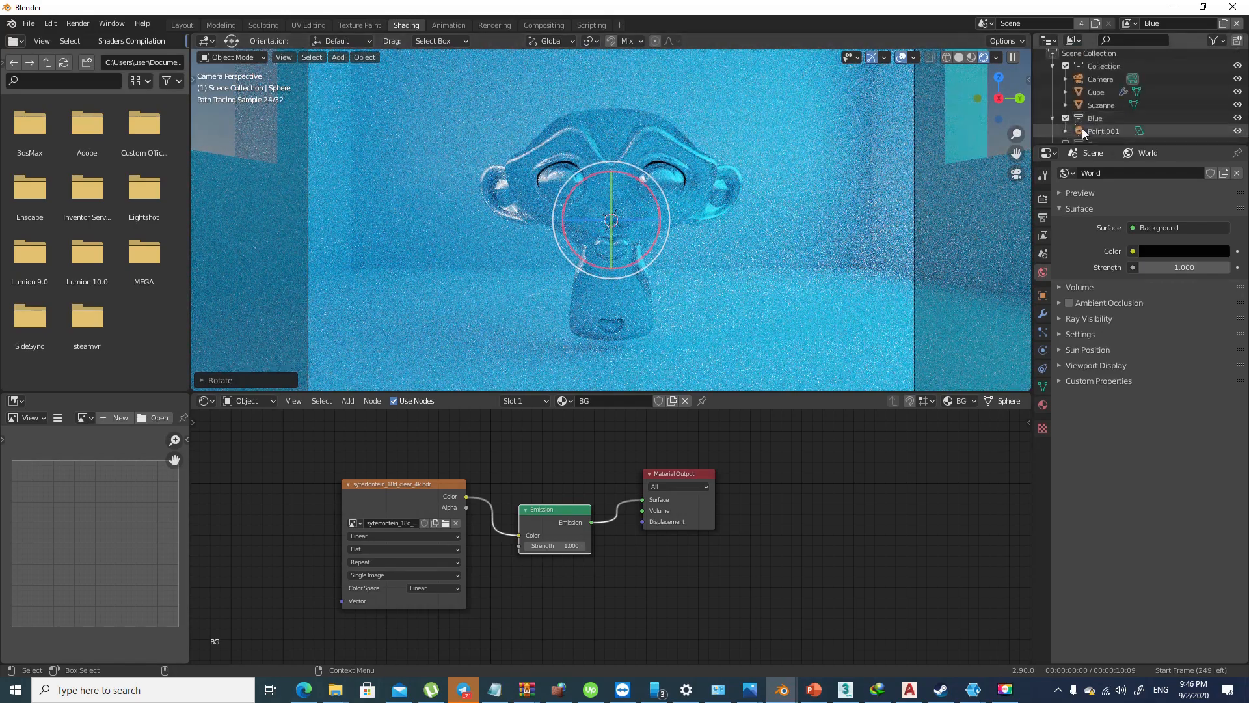
left_click(1067, 119)
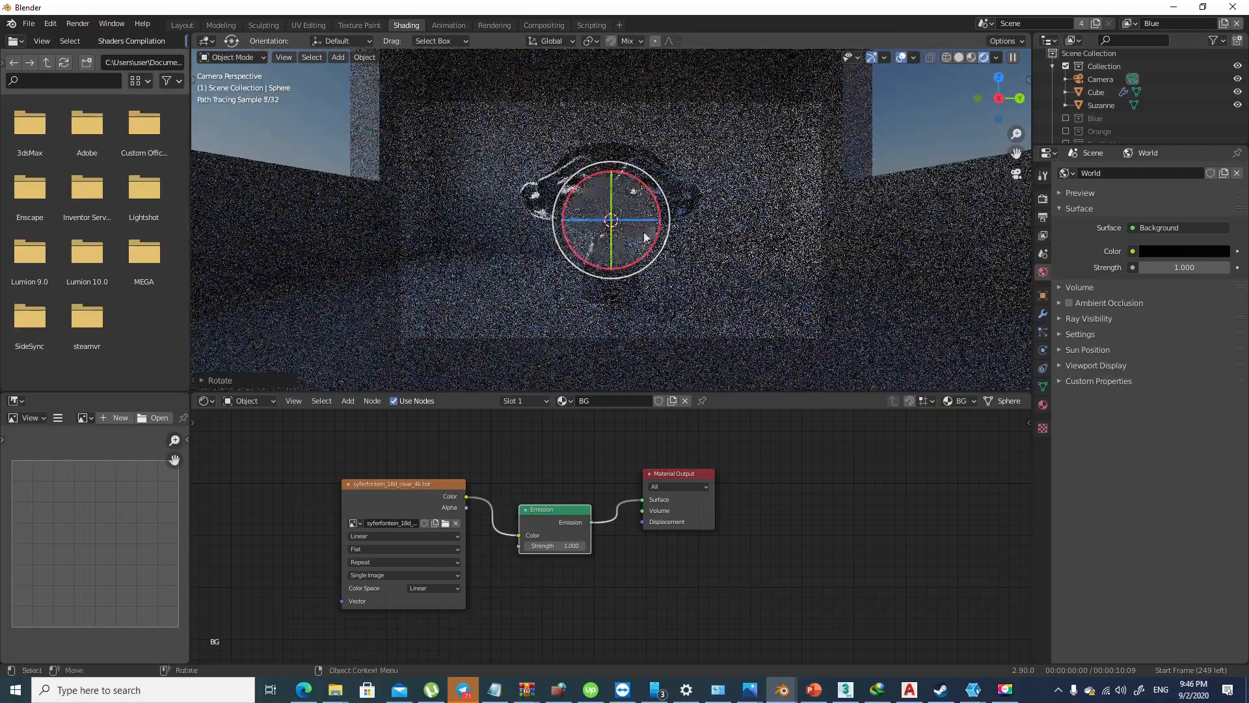
Set the Emission node's strength to 4.5 and enlarge the Outliner to show the complete collection list
left_click_drag(557, 546, 628, 546)
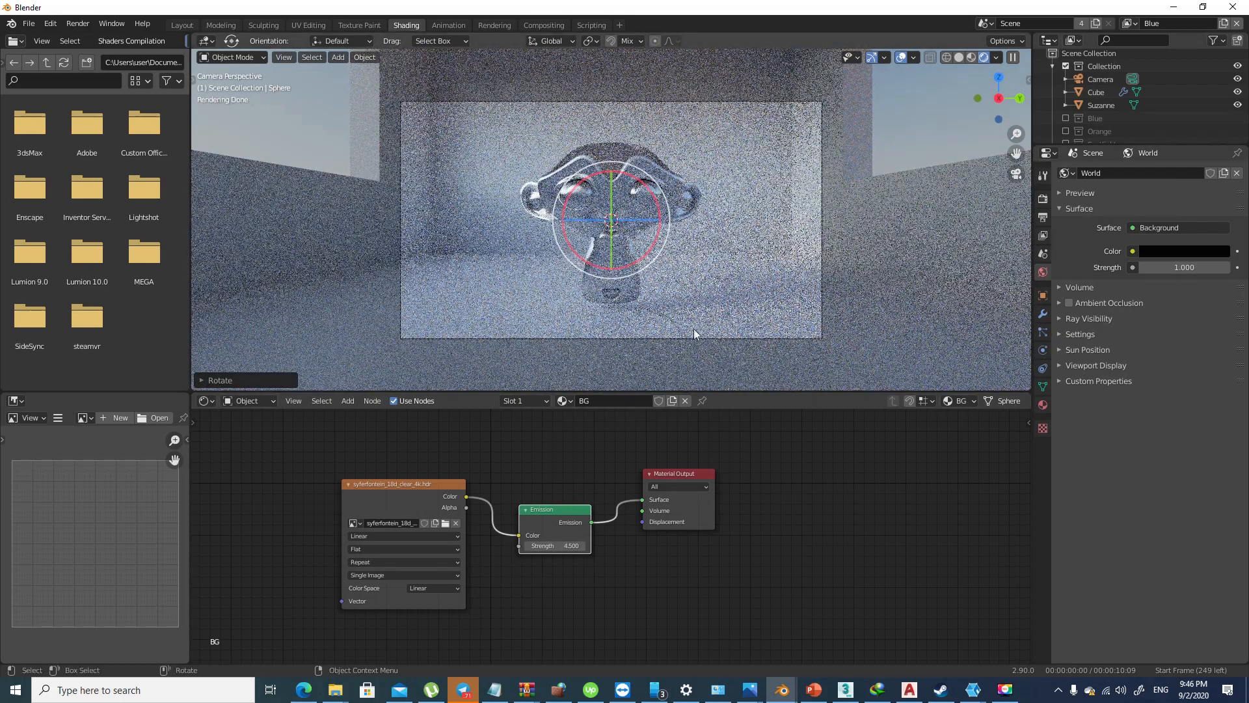
left_click_drag(1118, 144, 1116, 193)
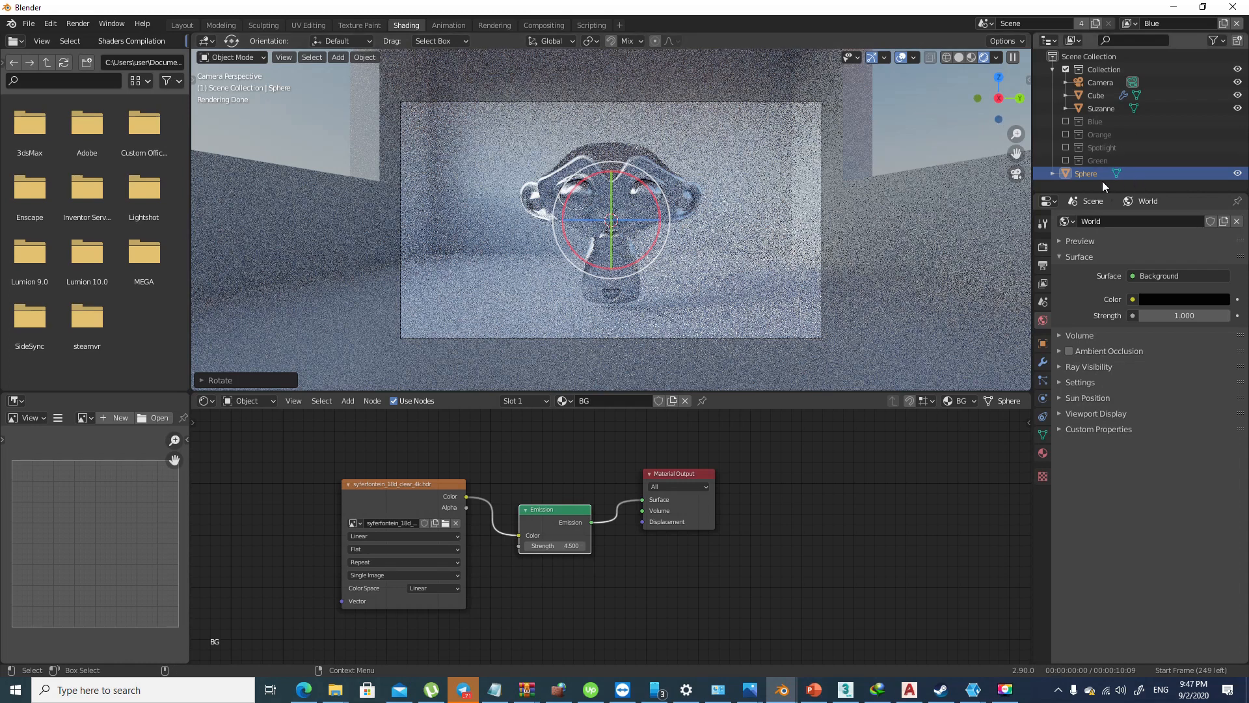
scroll(564, 534, "up", 1)
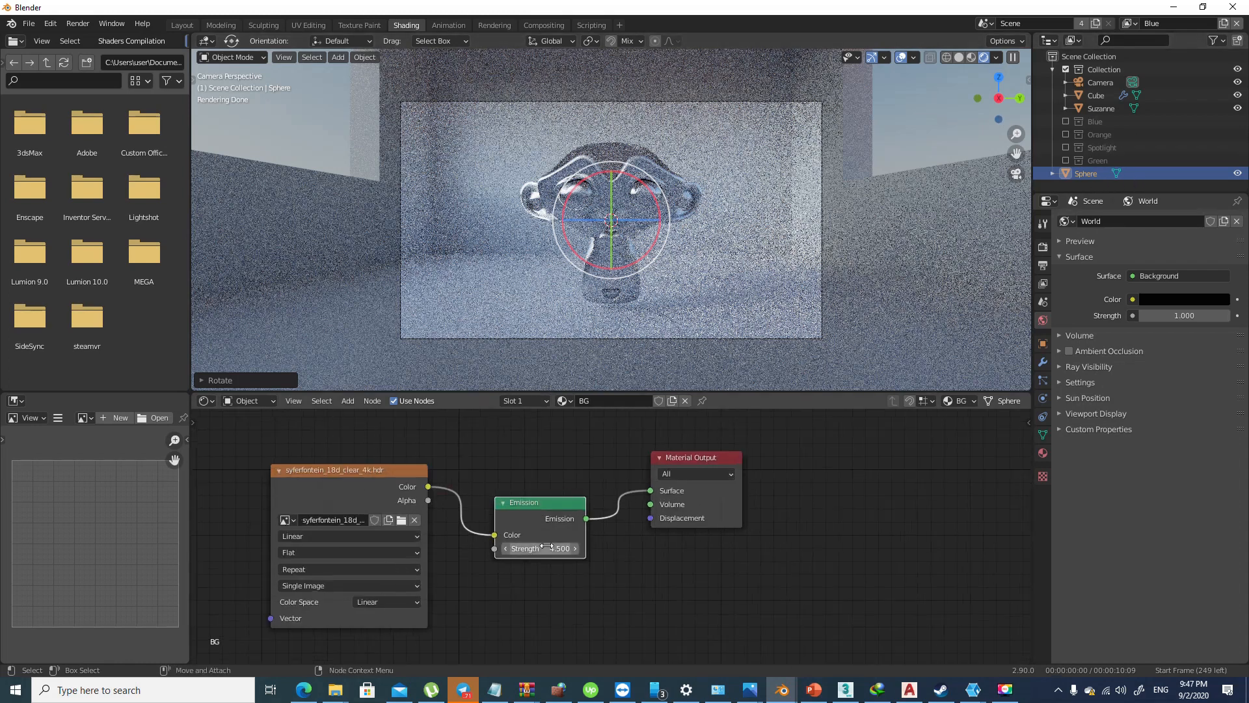
Set the Emission node's strength to 1 in the BG material
left_click_drag(553, 549, 572, 548)
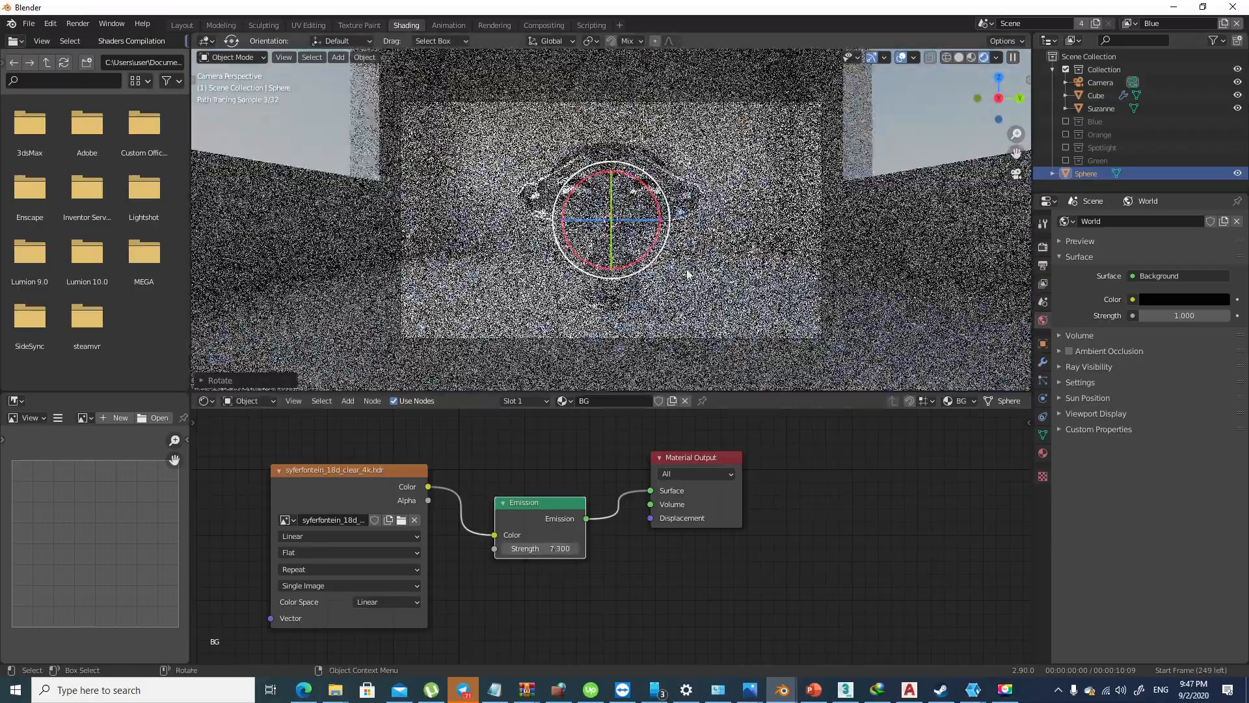
left_click(554, 548)
type("1")
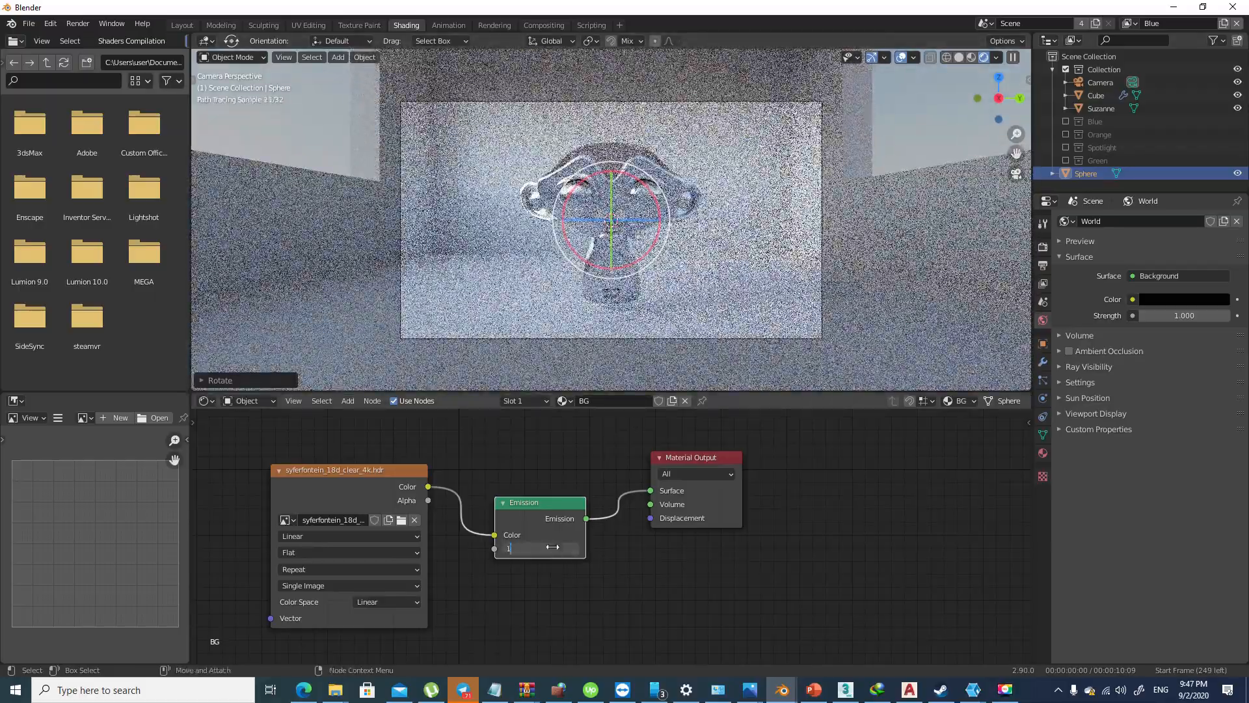
key("Return")
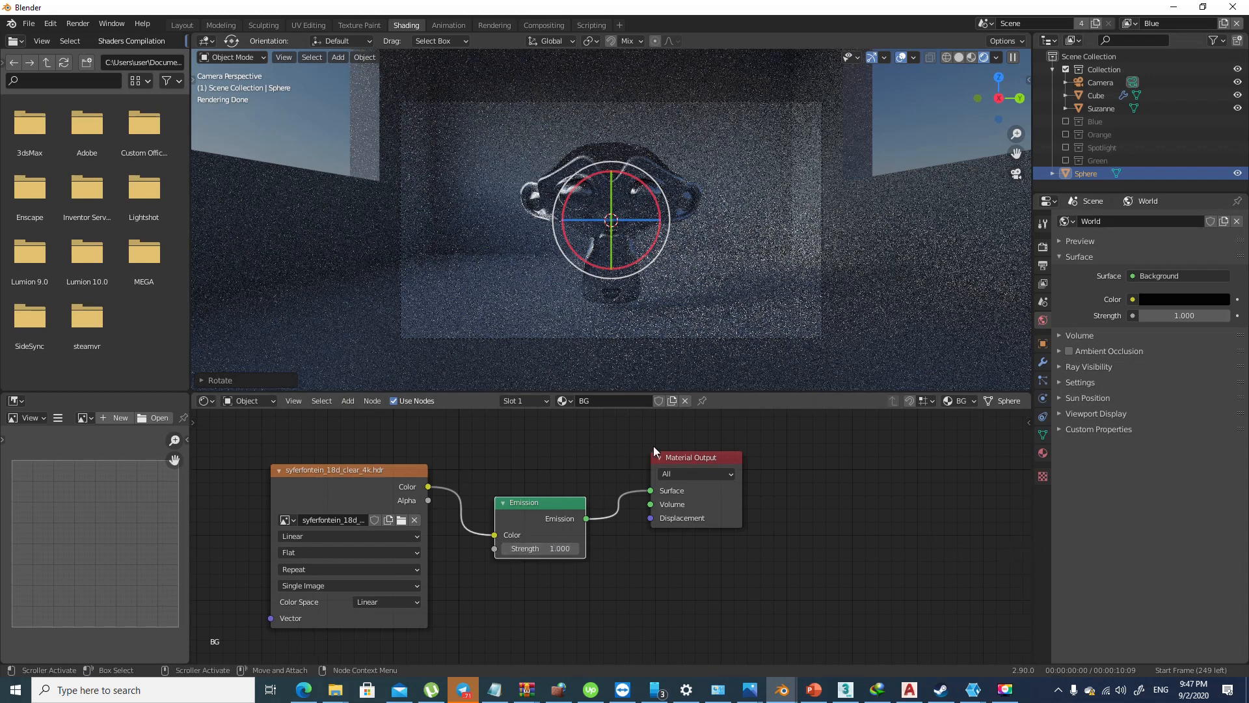
Rename the Sphere object as BG
double_click(1091, 176)
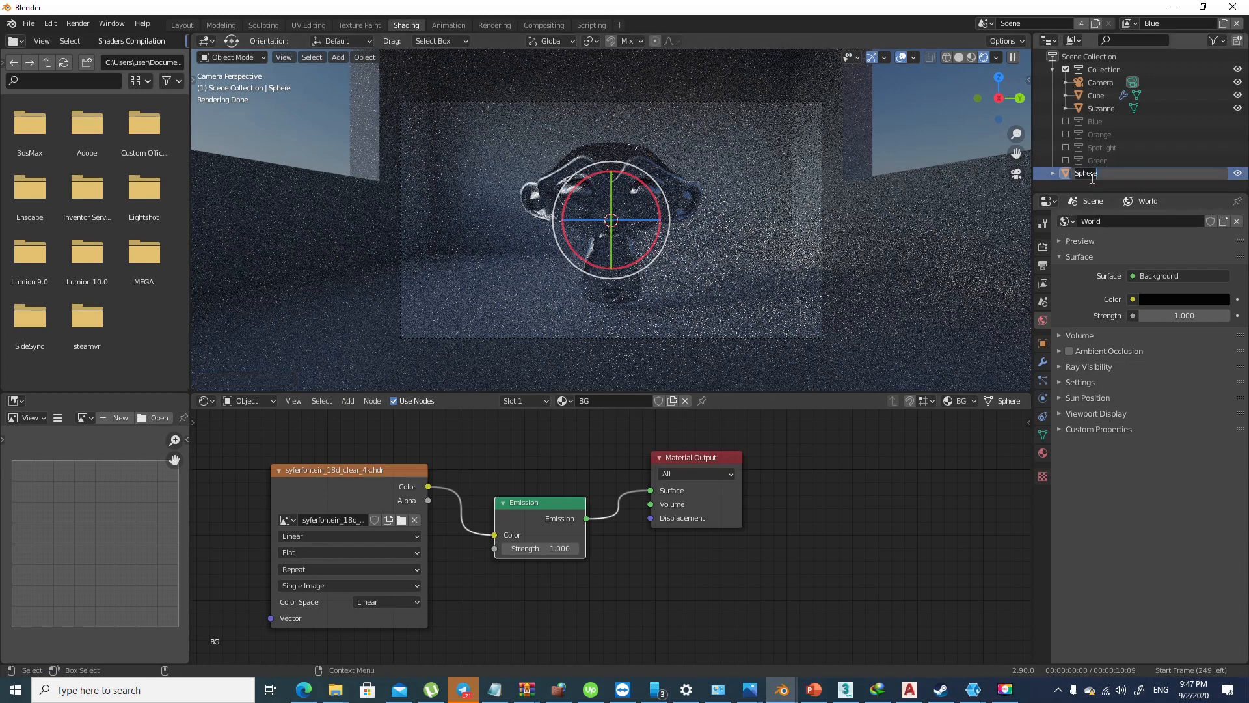
type("BG")
key("Return")
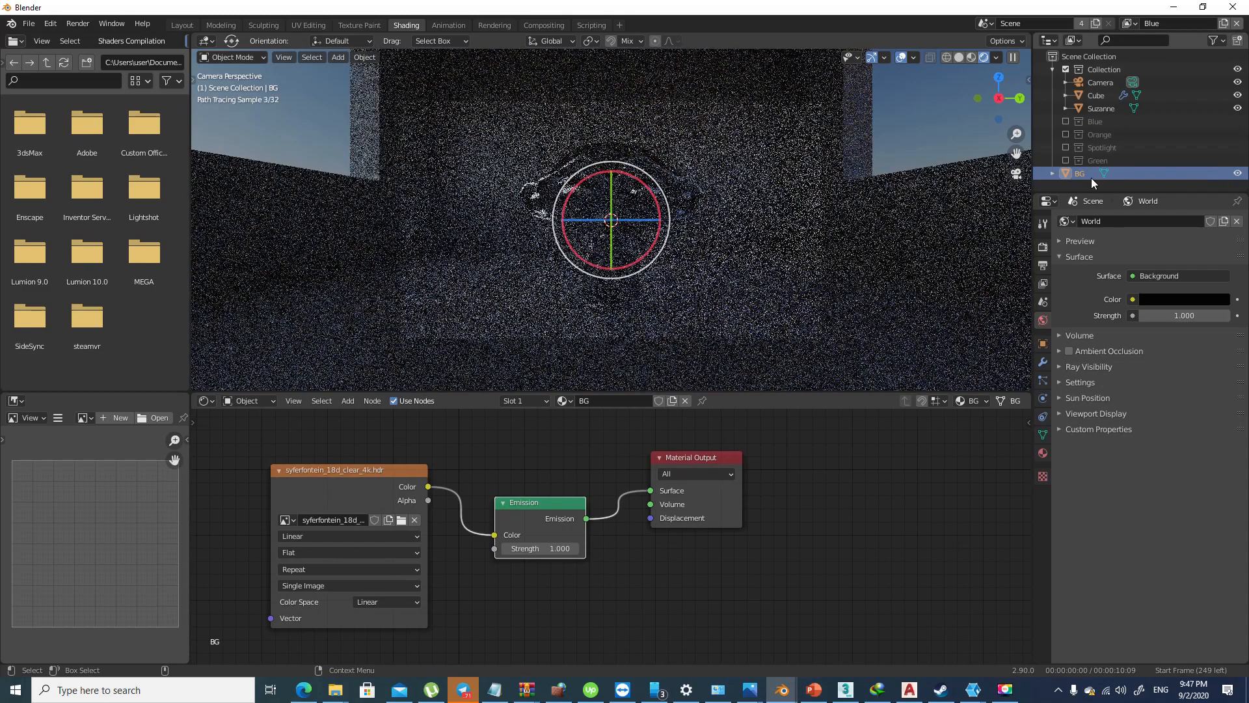
Move the HDRI sphere object into a new collection named BG
key("m")
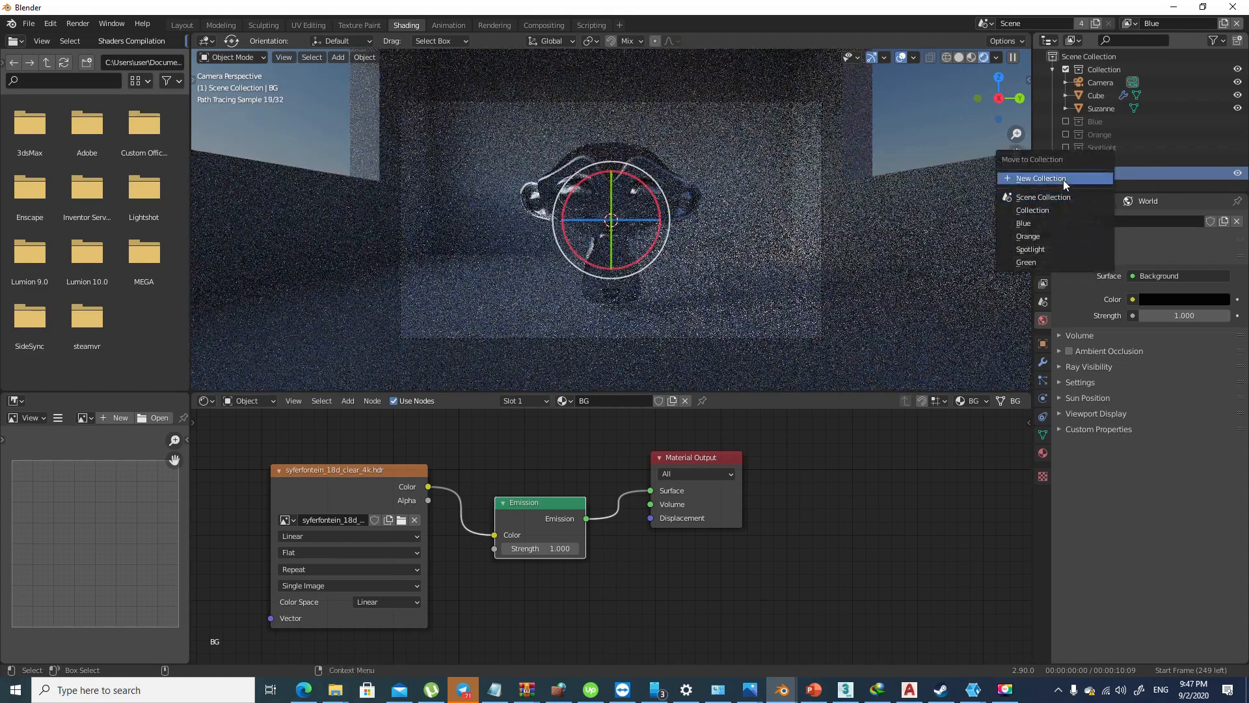
left_click(1063, 179)
type("BG")
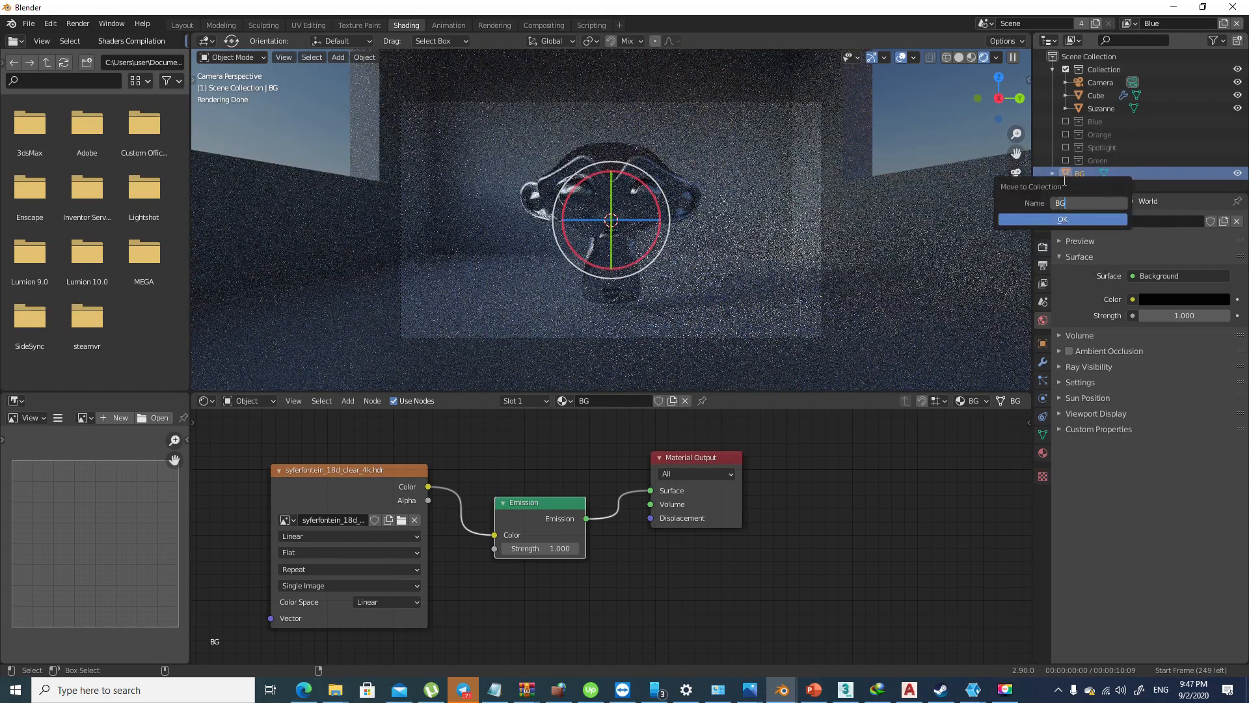
key("Return")
left_click(1061, 220)
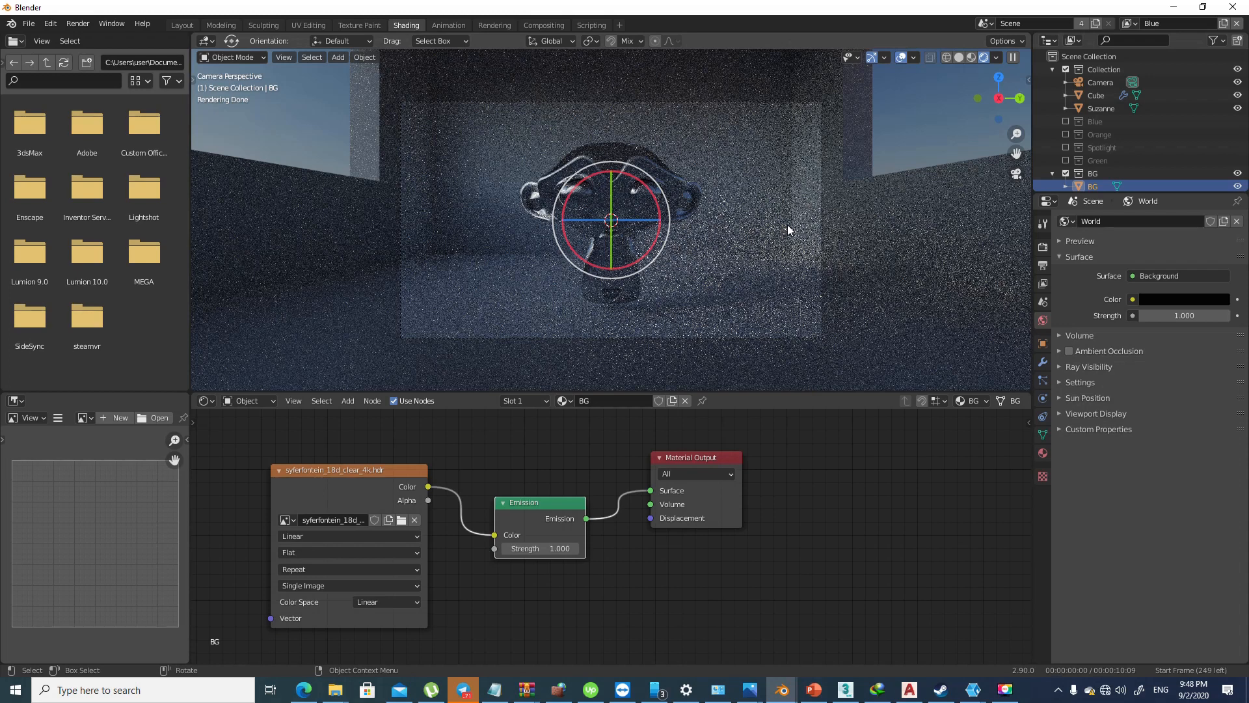
In the Compositing workspace, duplicate the lowest Render Layers node and place the copy directly beneath it
left_click(459, 25)
left_click(494, 24)
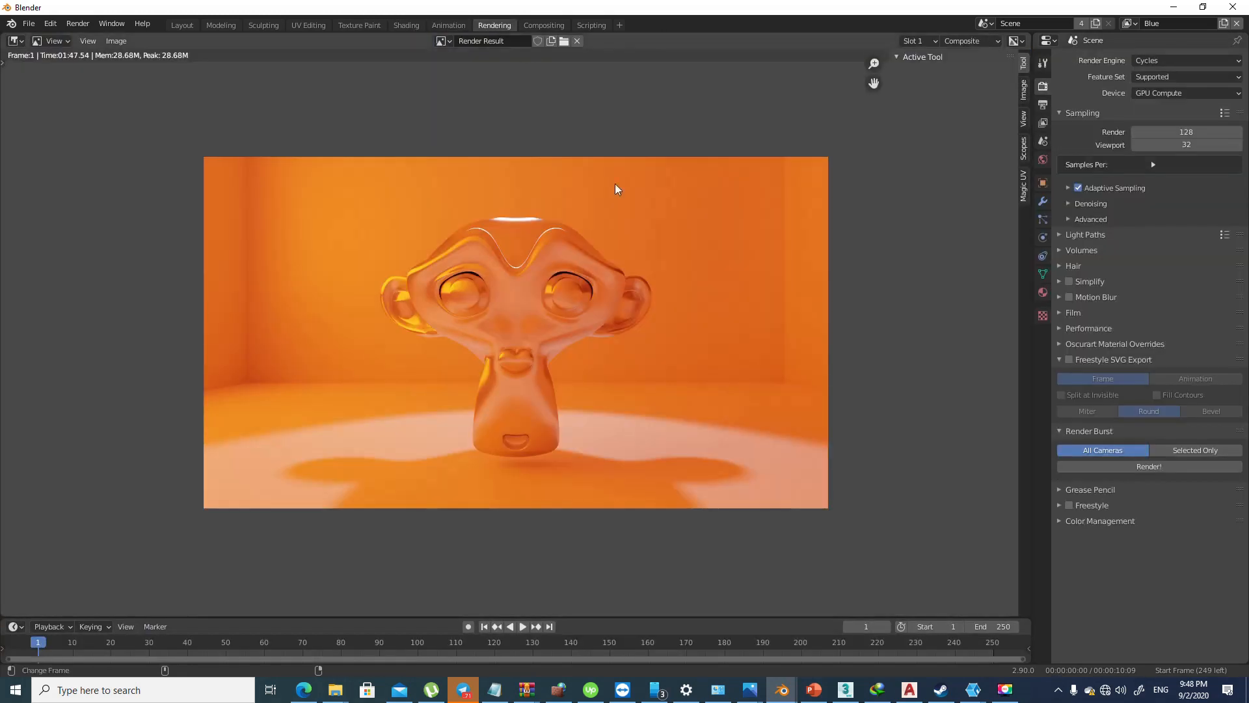
left_click(559, 27)
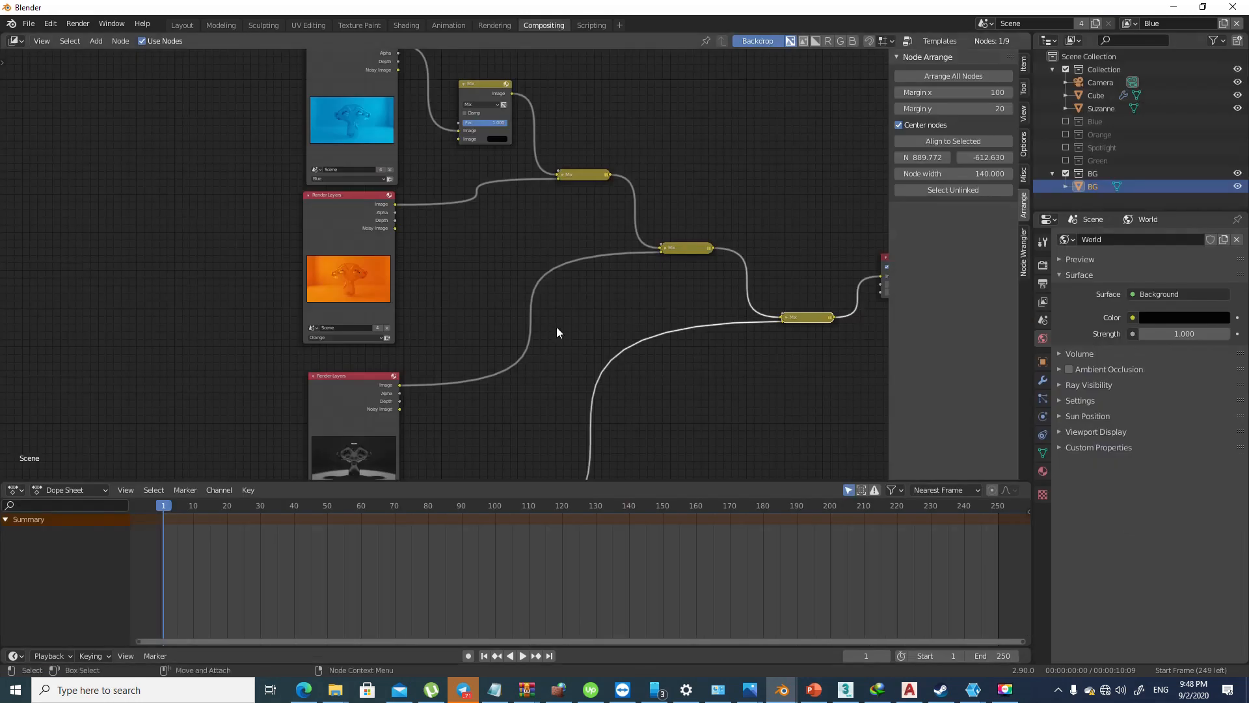
scroll(556, 326, "down", 4)
scroll(573, 297, "up", 1)
middle_click_drag(484, 376, 491, 159)
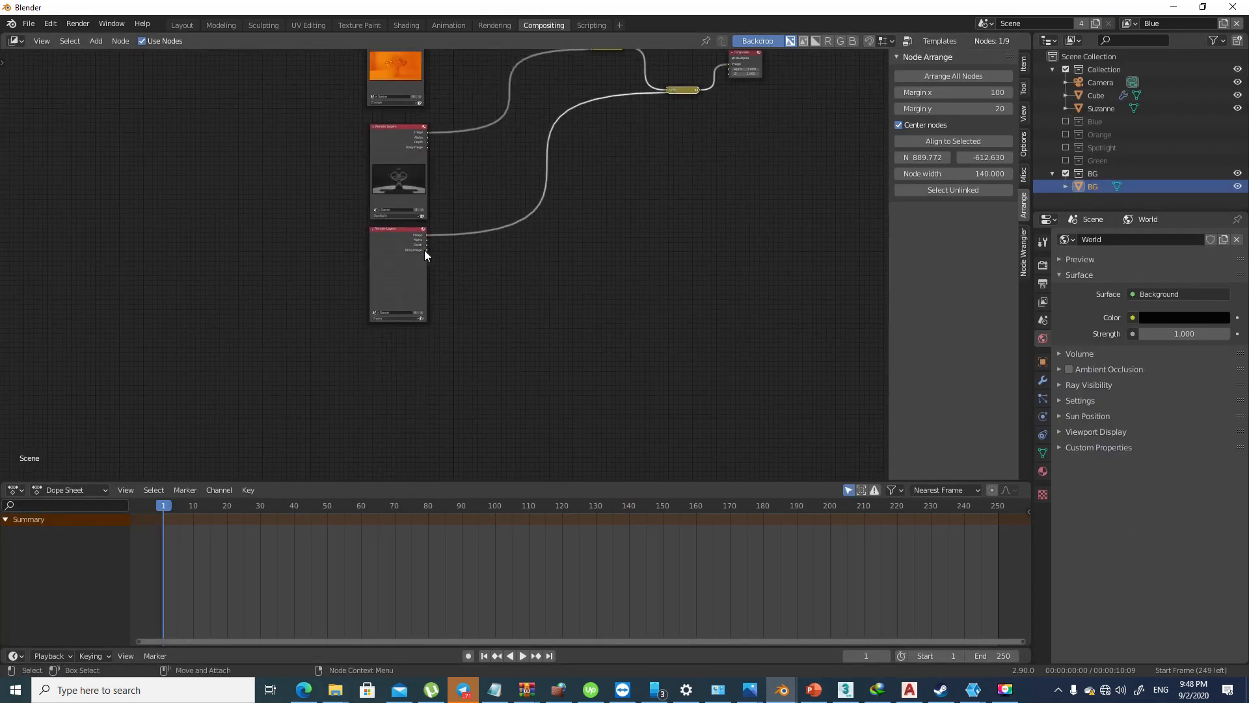
key("shift+d")
left_click(449, 373)
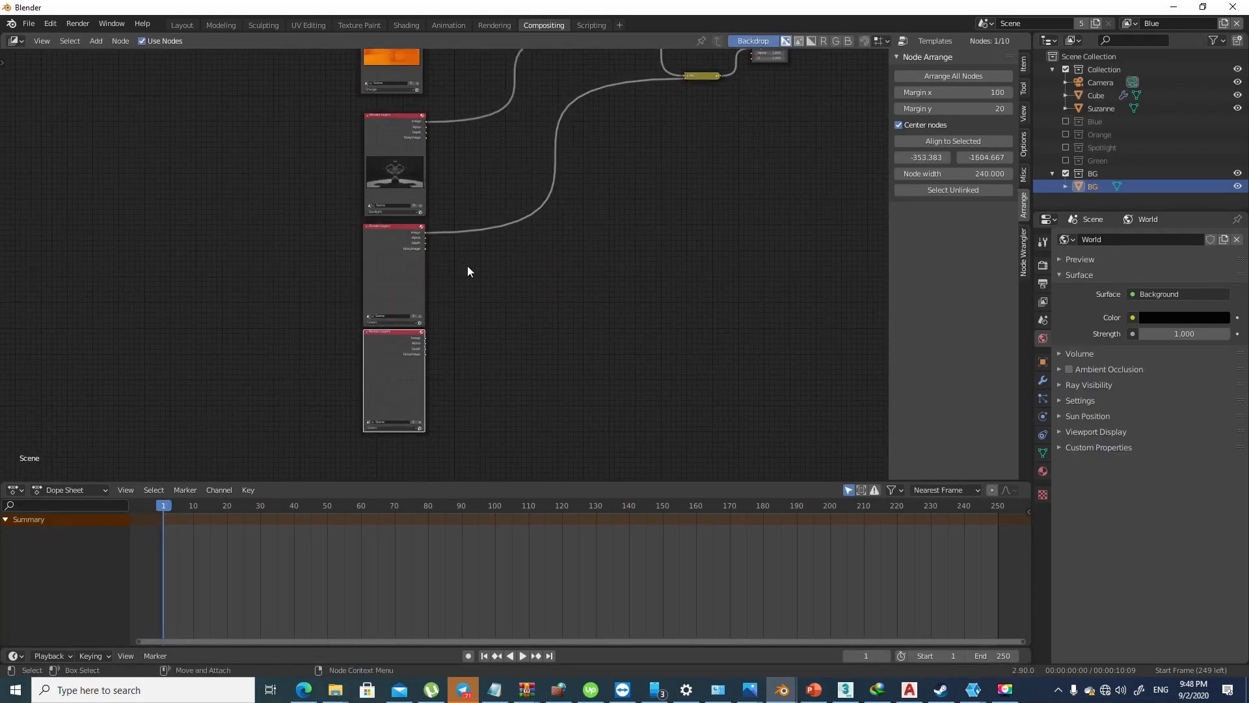
Mix the duplicated Render Layers node with the last Mix node's output, spacing out the new Mix node and the Composite node
key("Home")
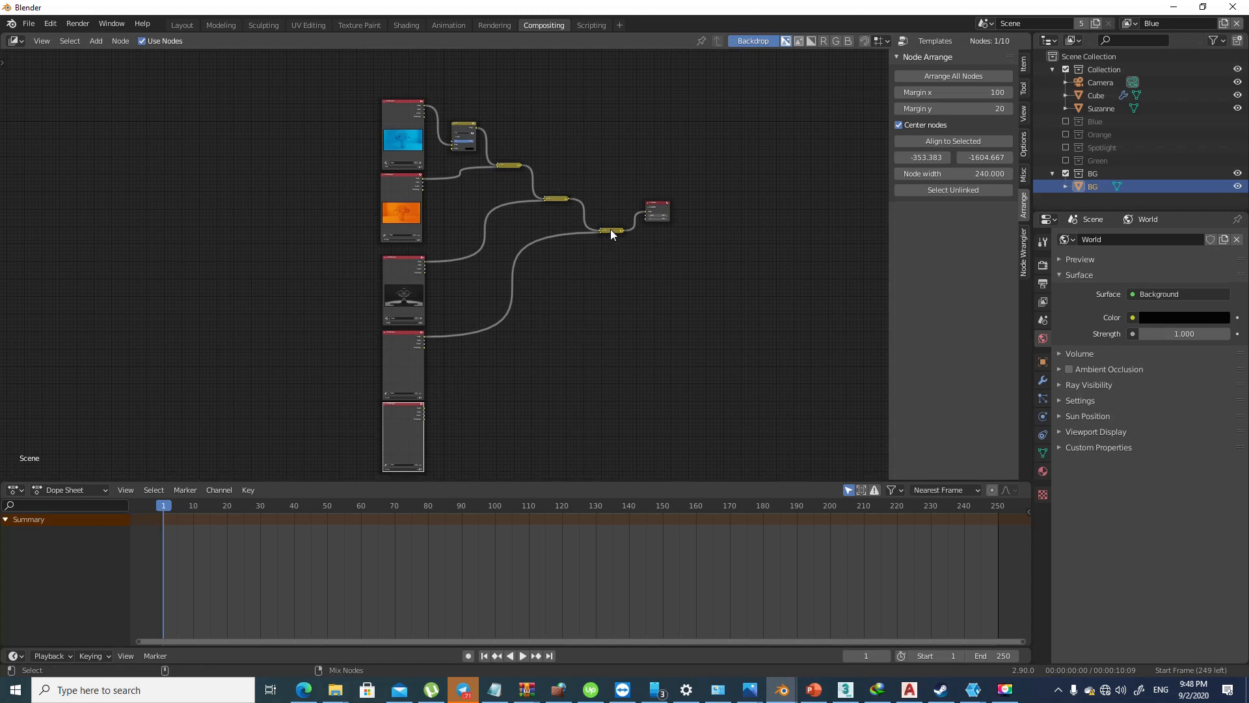
right_click_drag(610, 231, 459, 416, "ctrl+shift")
scroll(655, 252, "up", 3)
middle_click_drag(614, 278, 430, 291)
left_click_drag(534, 206, 681, 264)
scroll(376, 149, "up", 5)
middle_click_drag(376, 153, 420, 199)
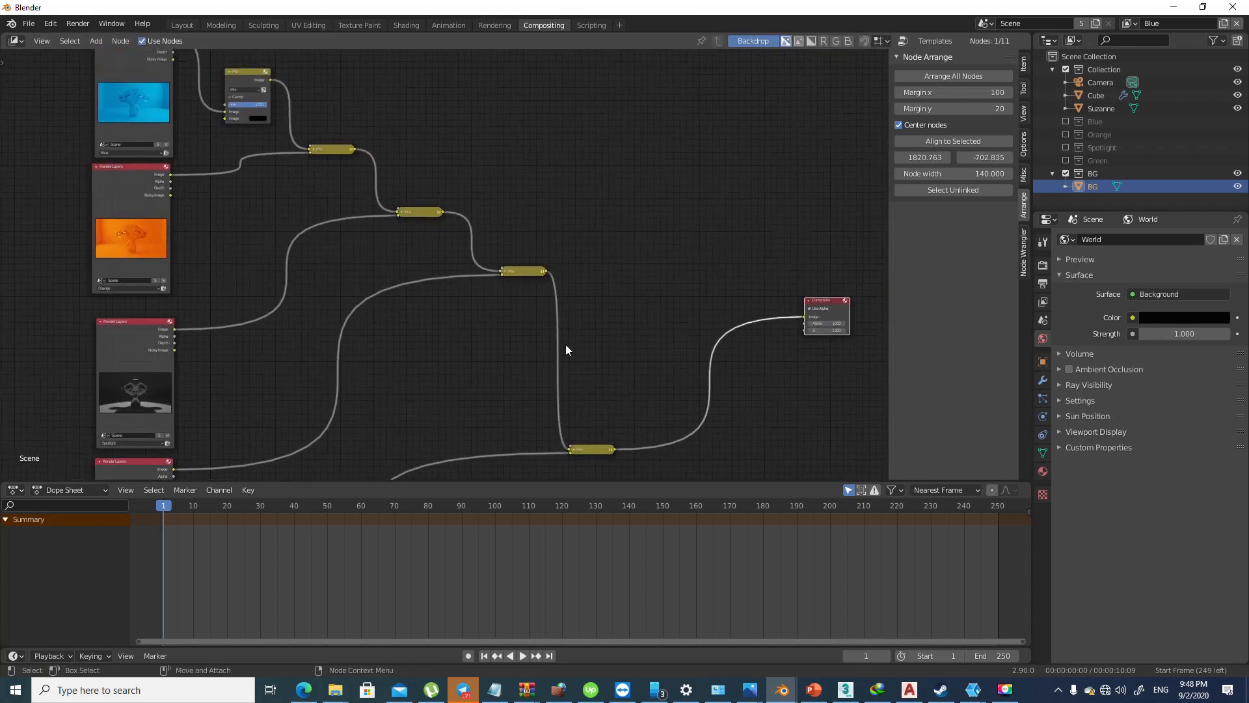
left_click_drag(591, 448, 589, 311)
middle_click_drag(347, 161, 428, 253)
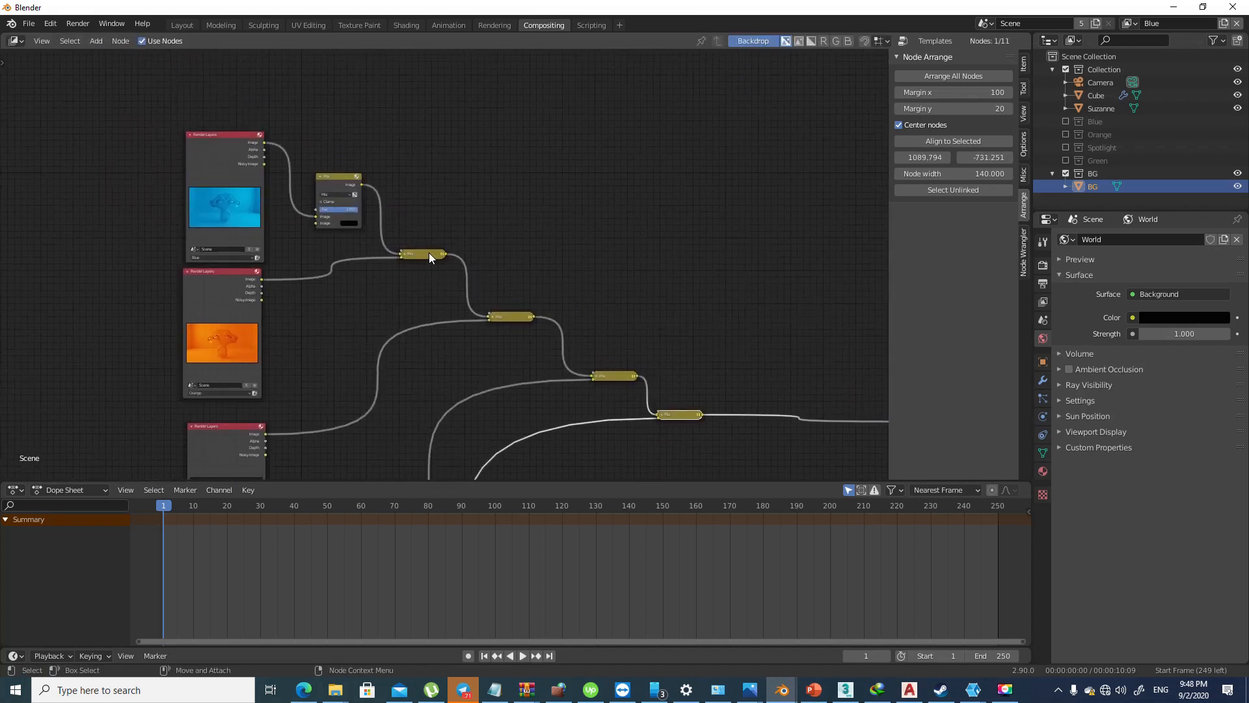
Expand the collapsed Mix nodes combining the Orange and Spotlight layers, set both to Add, and move the second one closer to the first
scroll(423, 252, "up", 2)
left_click(399, 253)
left_click(416, 275)
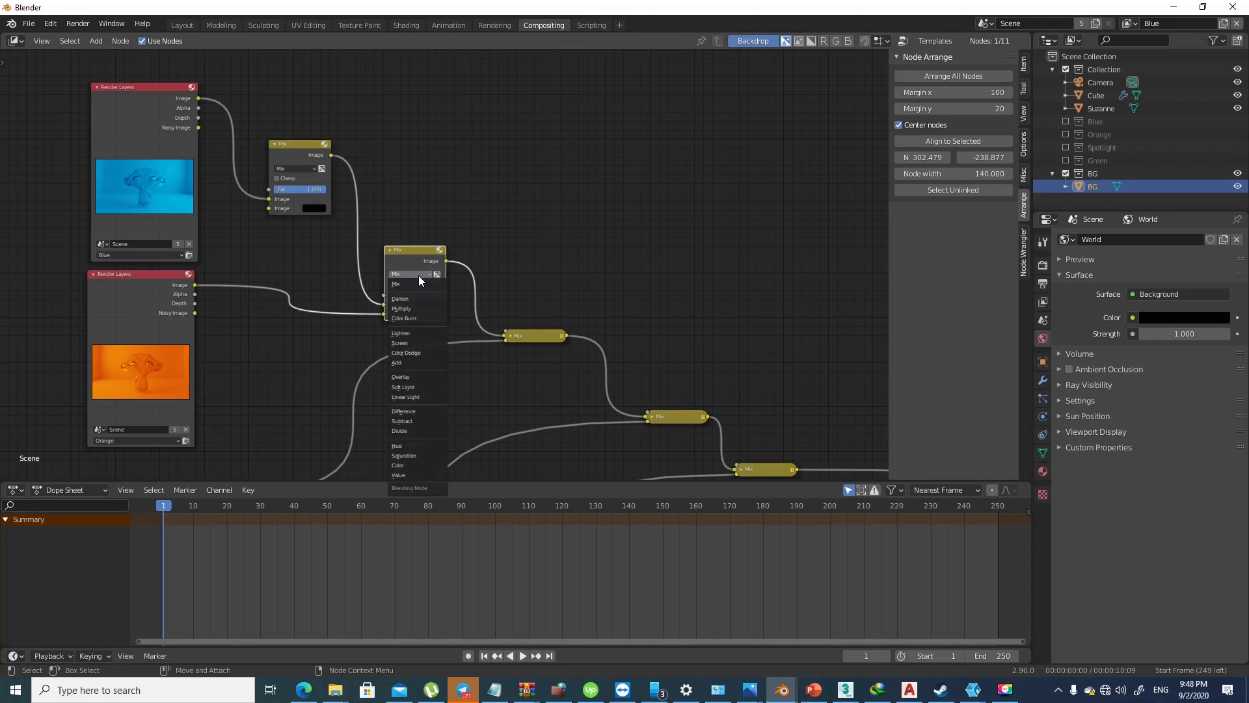
left_click(418, 362)
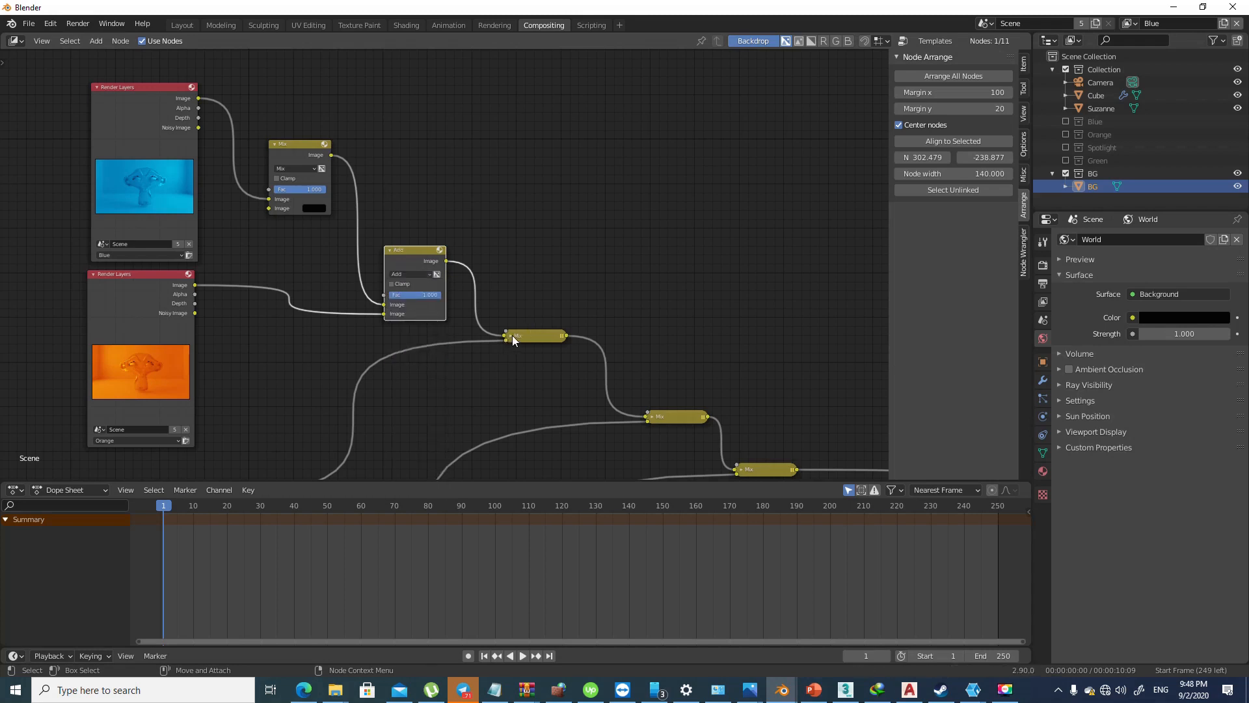
left_click(512, 337)
left_click(534, 360)
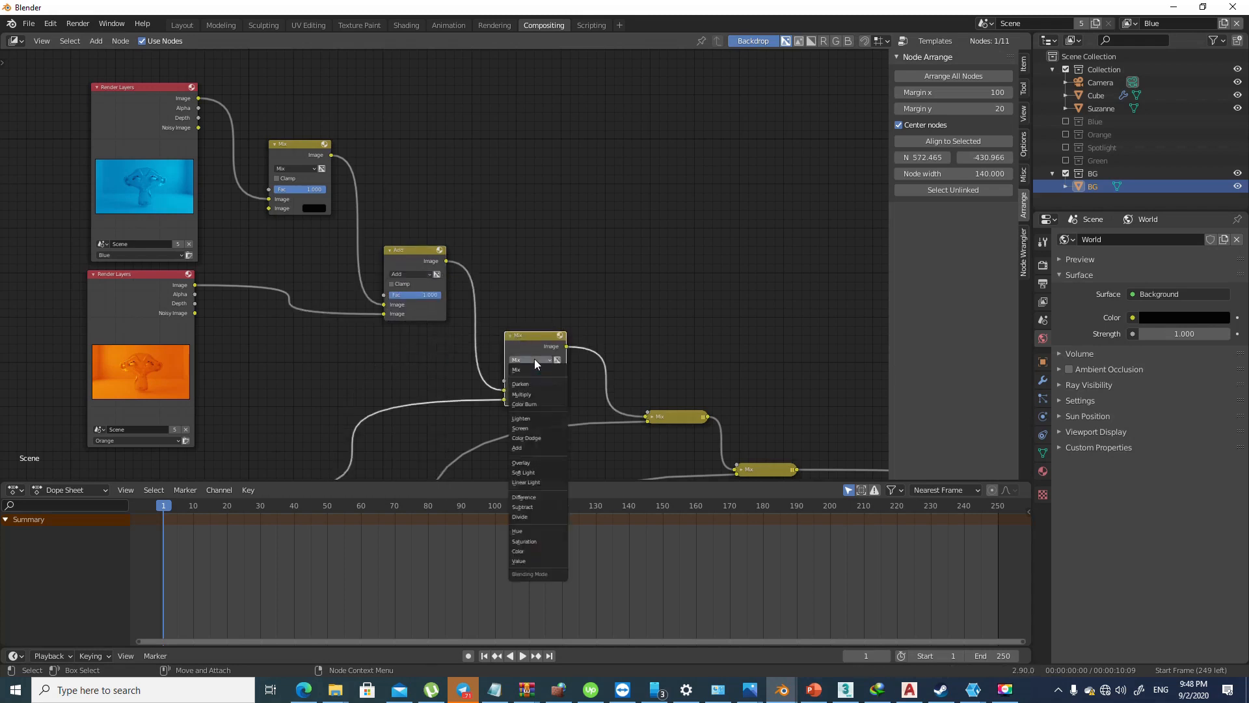
left_click(537, 446)
left_click_drag(540, 331, 523, 286)
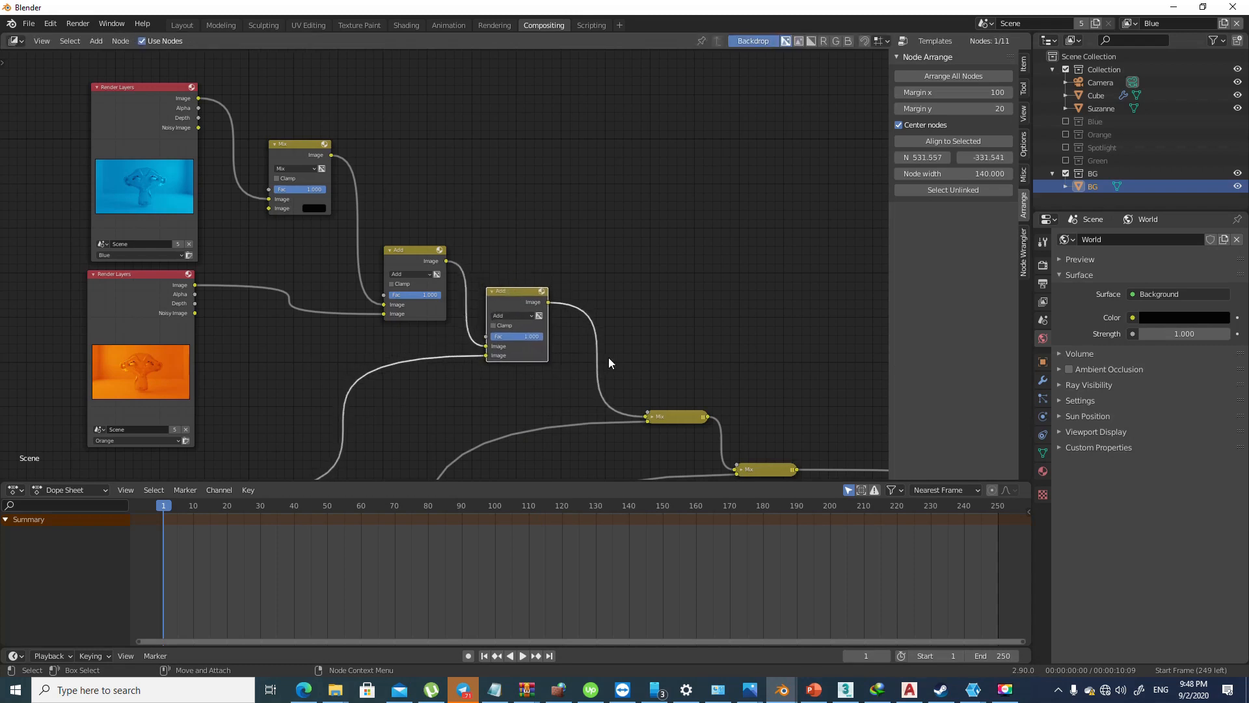
Expand the last two Mix nodes in the chain, shift them closer to the preceding nodes, and set both to Add
left_click(660, 415)
left_click_drag(674, 421, 635, 334)
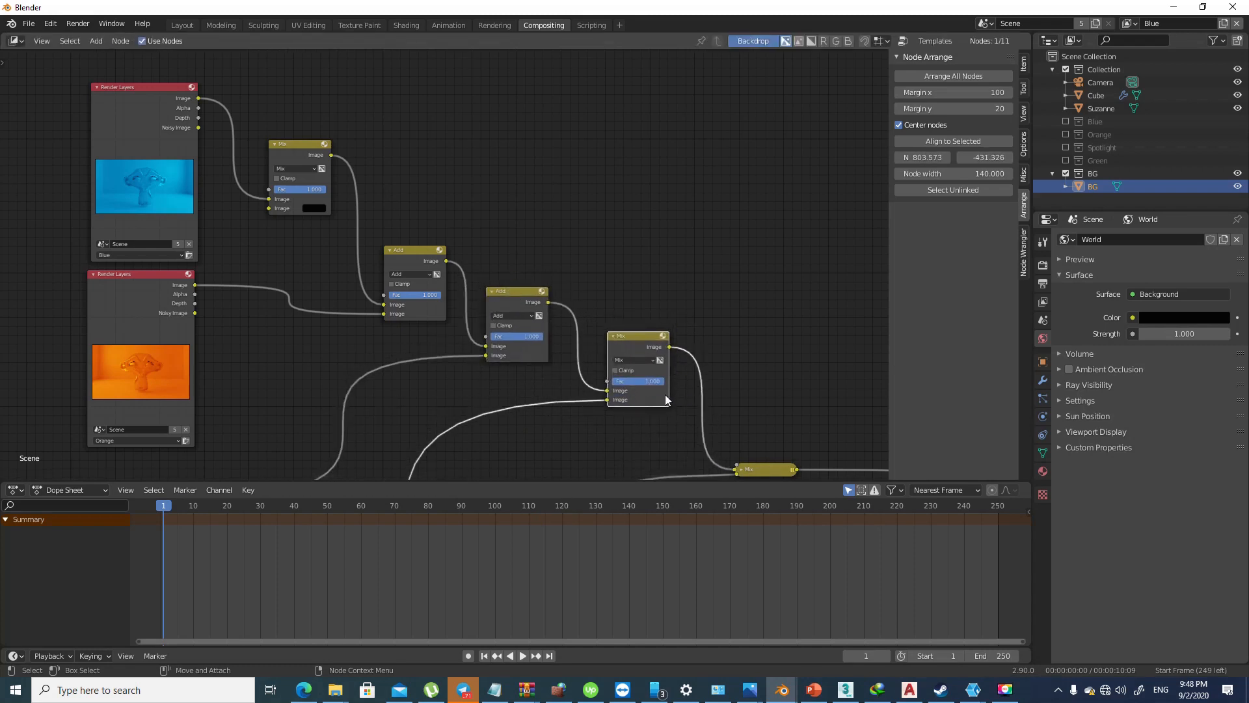
left_click(637, 361)
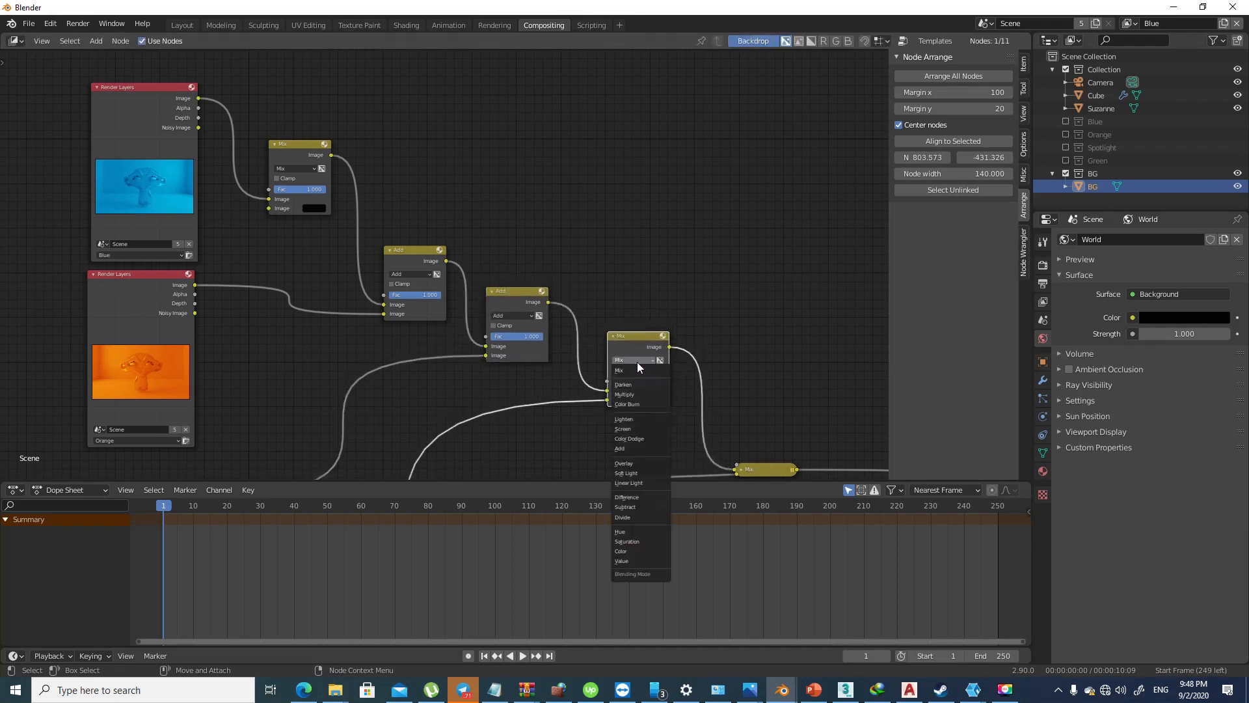
left_click(641, 448)
left_click_drag(752, 470, 732, 423)
key("h")
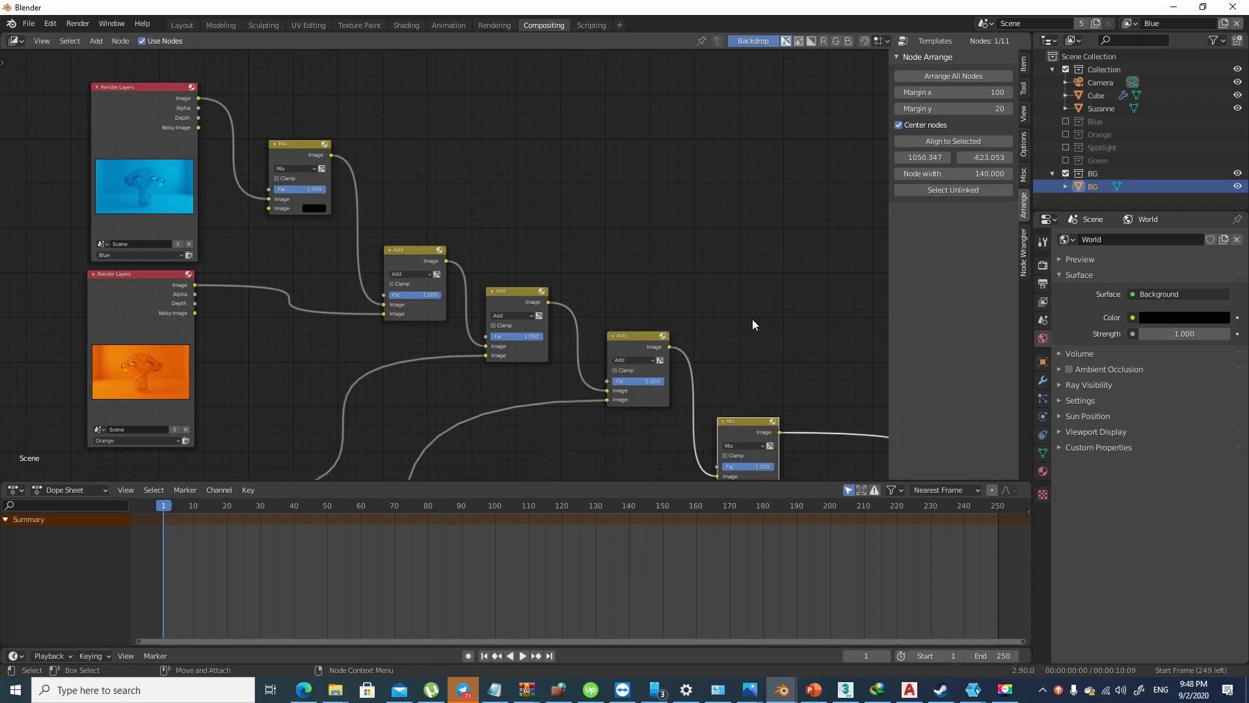
middle_click_drag(712, 343, 601, 230)
left_click(642, 334)
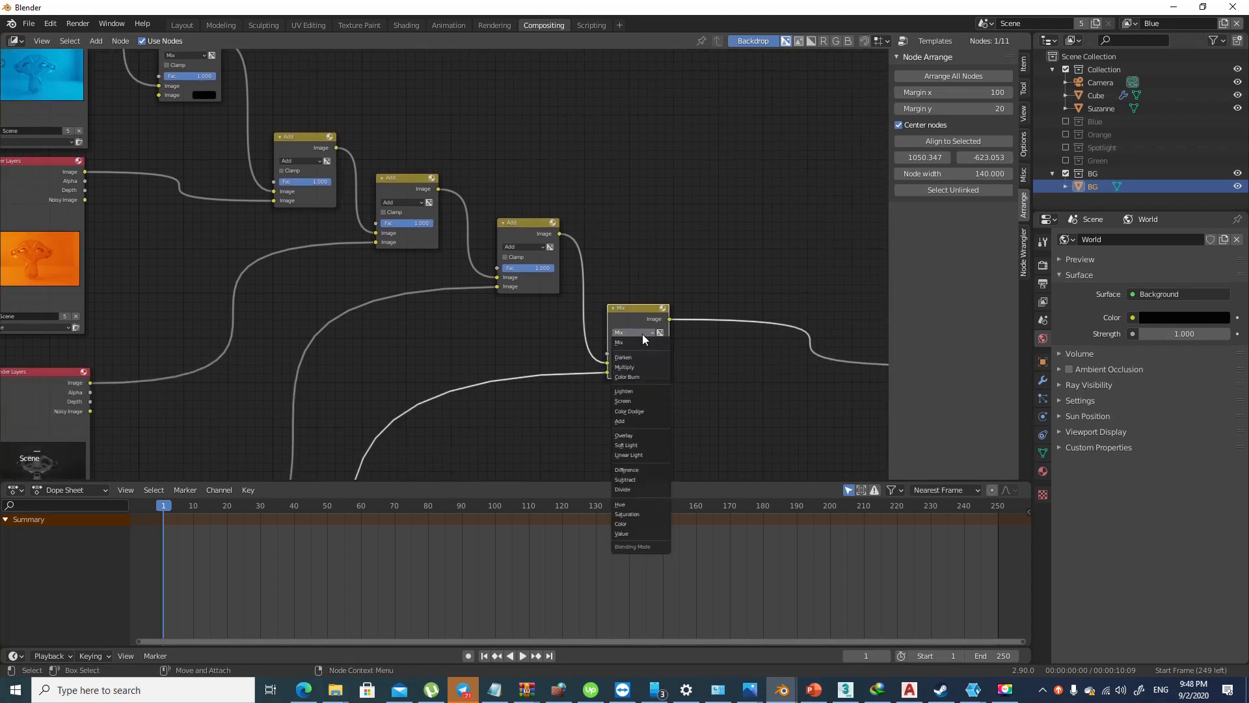
left_click(646, 421)
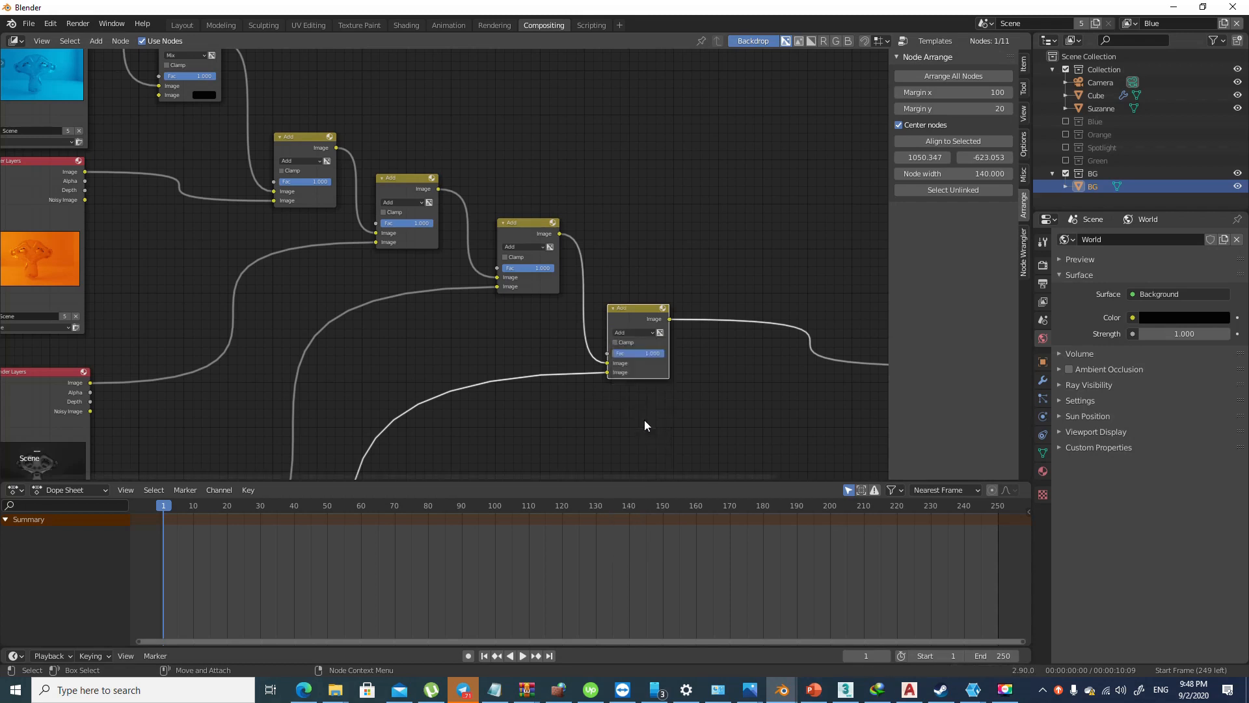
Move the Composite node higher and slightly closer to the chain of Add nodes
scroll(689, 293, "down", 4)
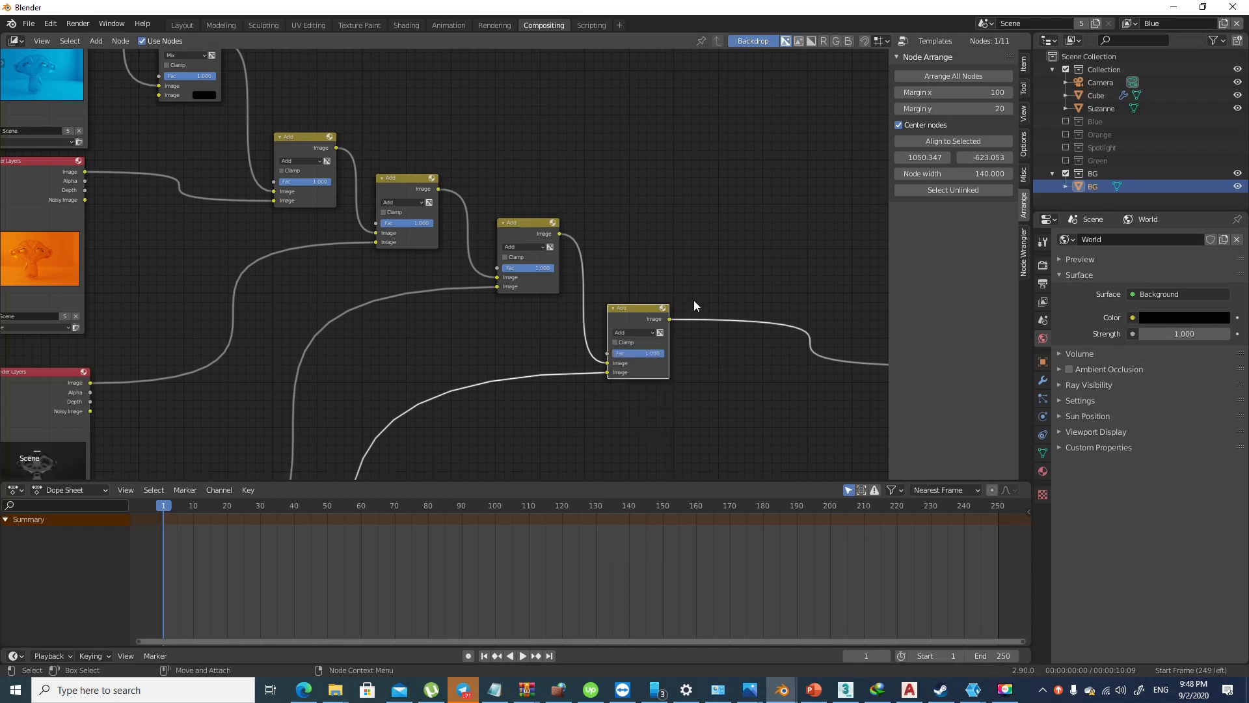
left_click_drag(790, 317, 762, 224)
scroll(738, 284, "up", 2)
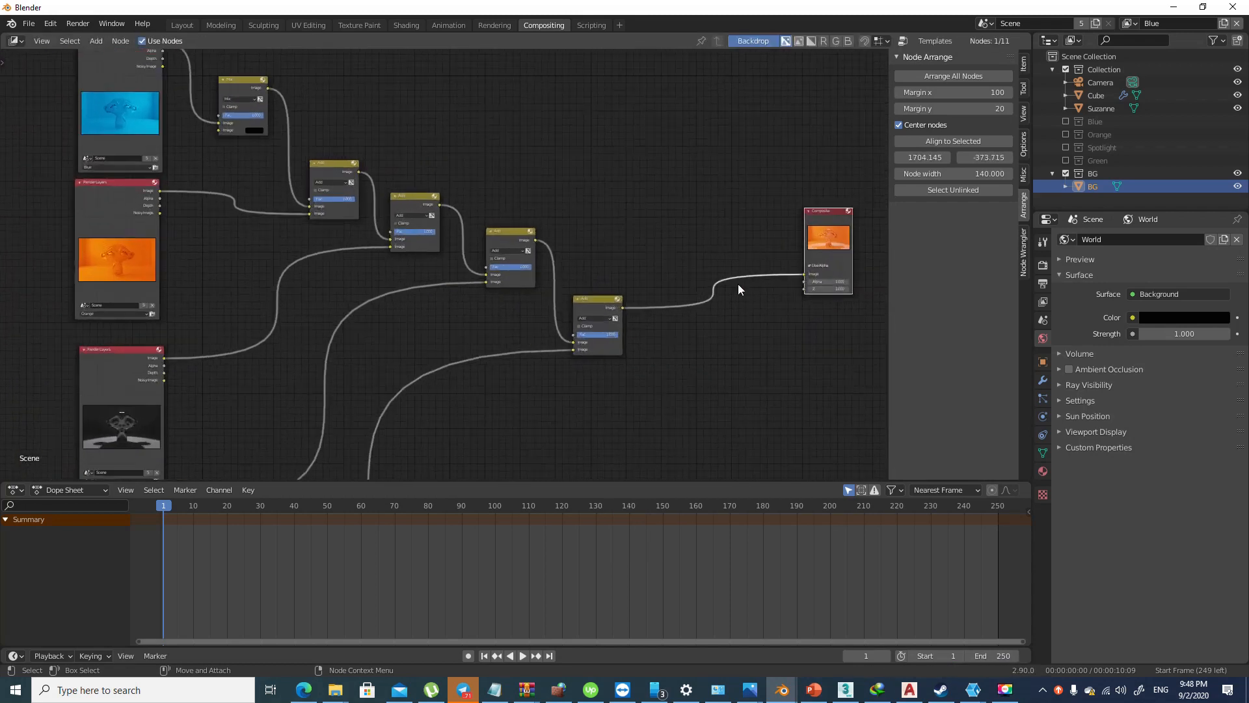
scroll(506, 400, "down", 2)
Add a new view layer and name it BG
middle_click_drag(506, 400, 600, 259)
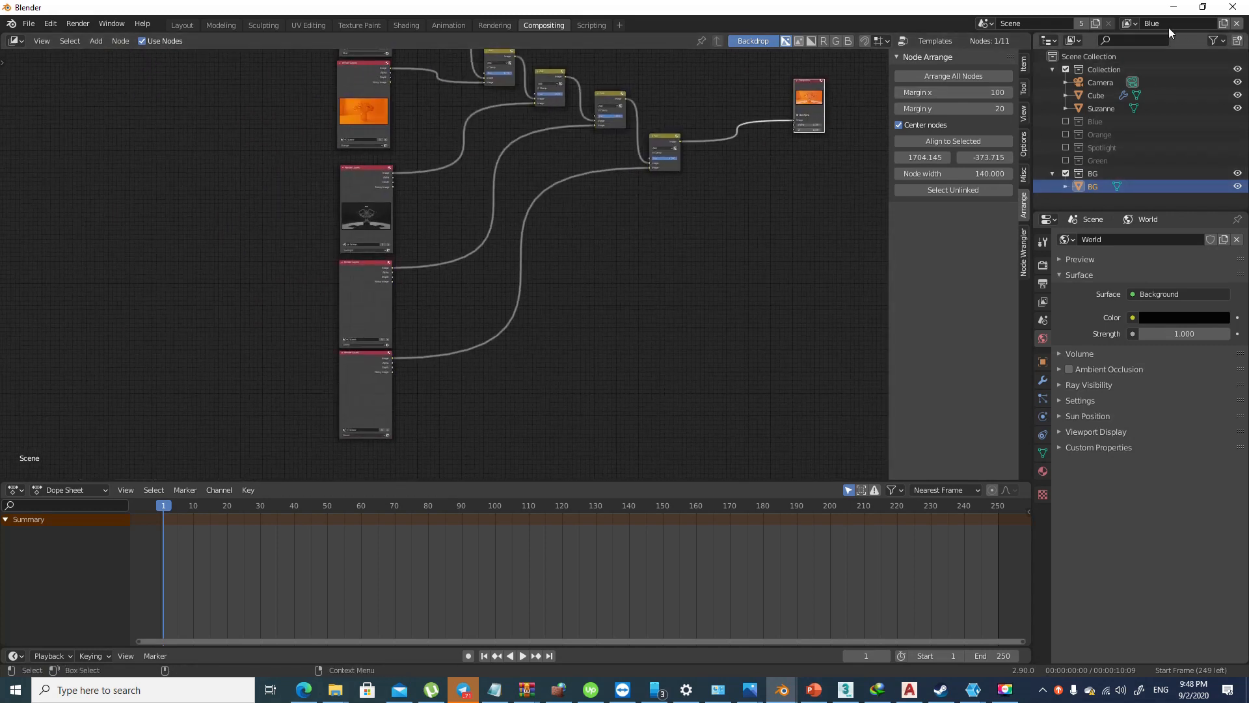
left_click(1222, 23)
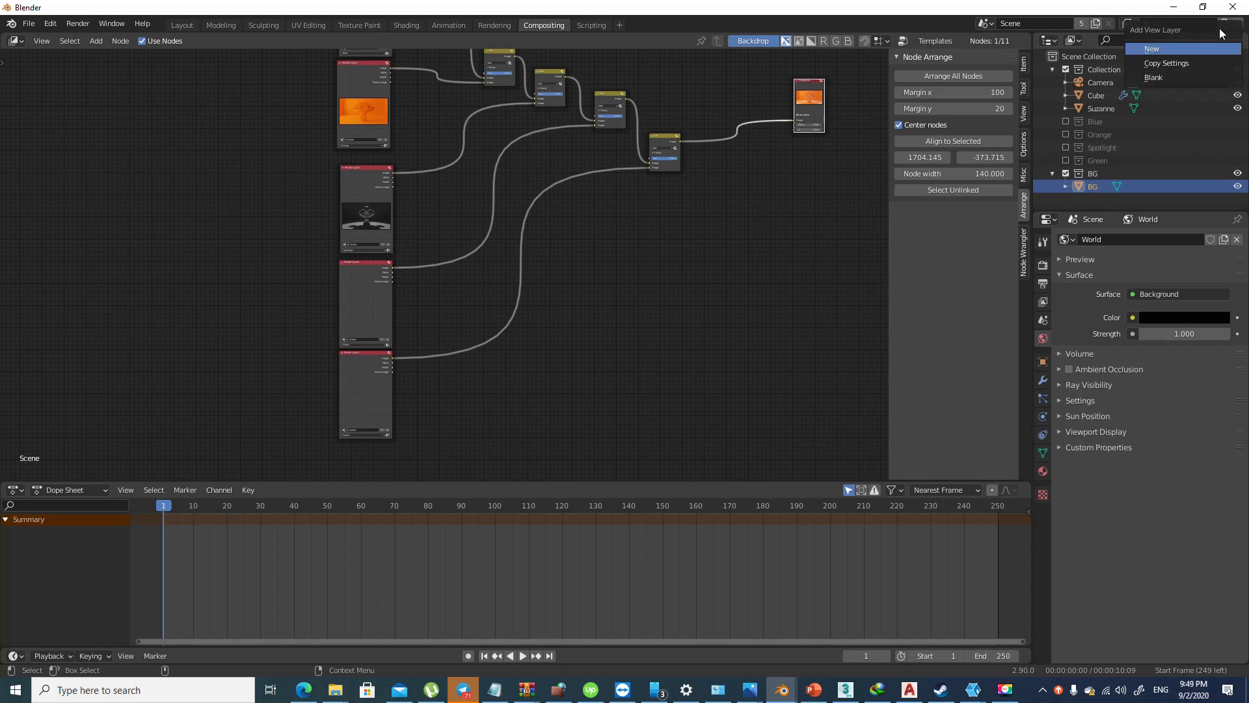
left_click(1181, 51)
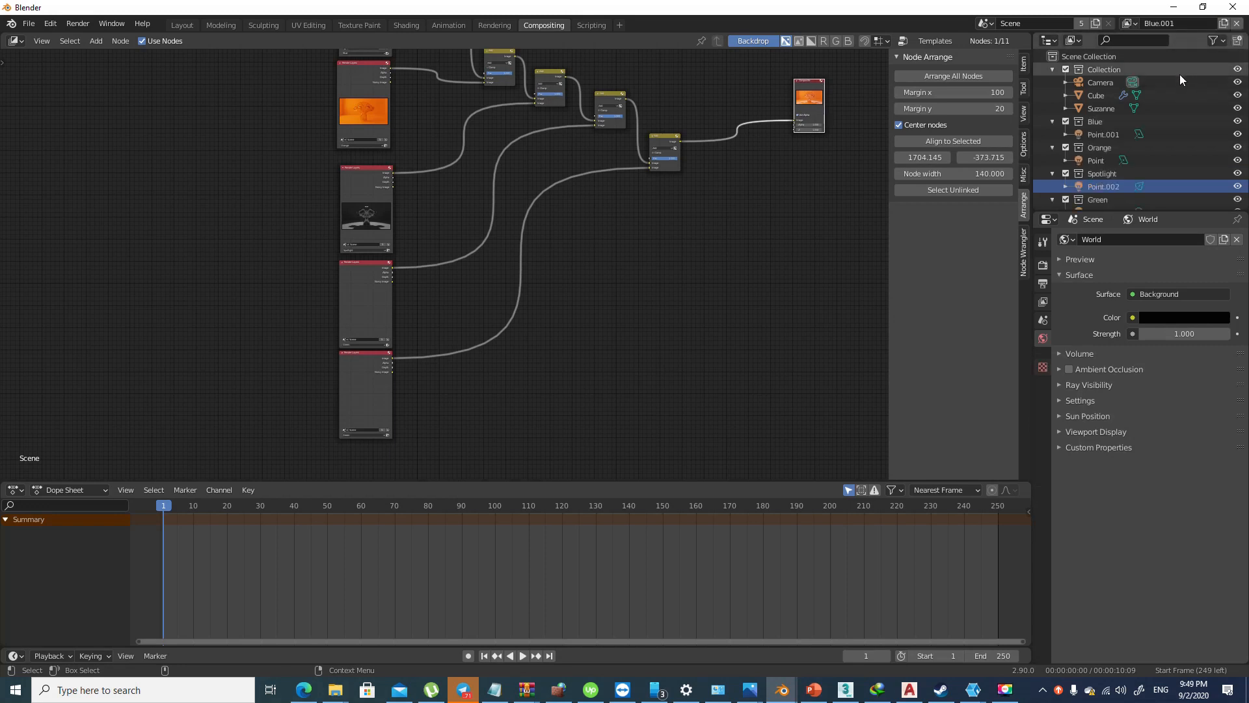
type("BG")
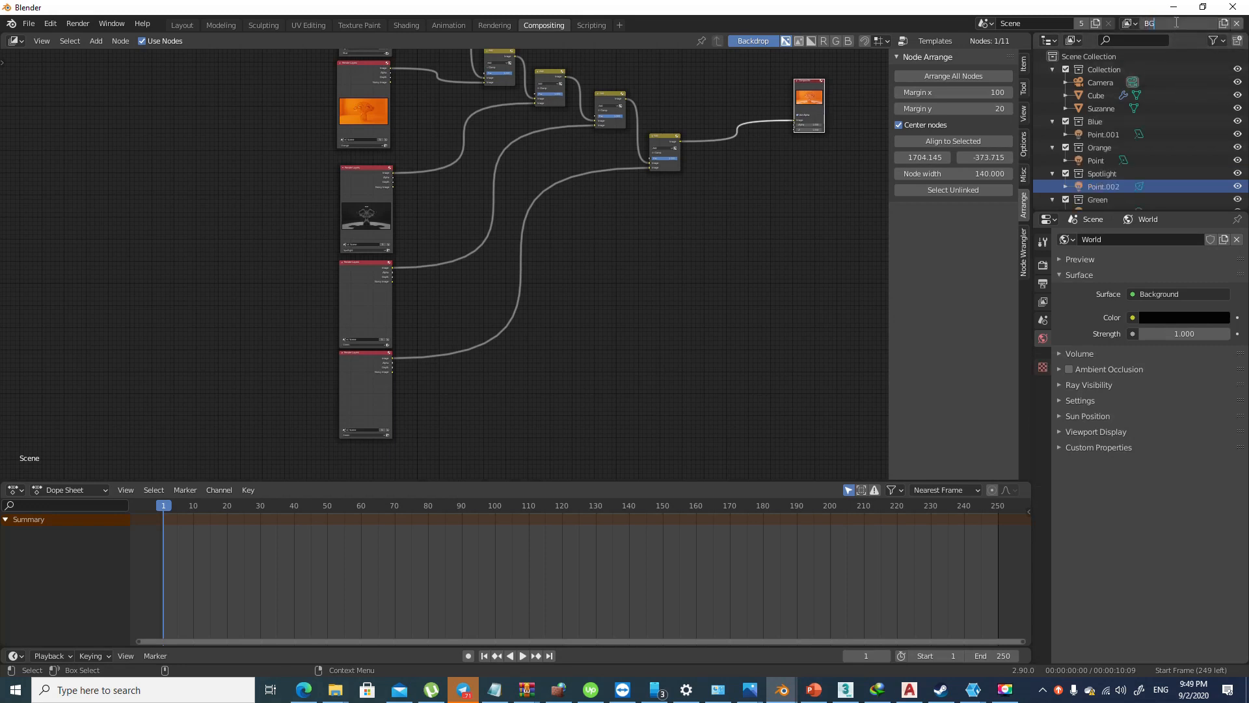
Exclude the Blue, Orange, Spotlight and Green collections from the BG view layer
scroll(1106, 163, "down", 3)
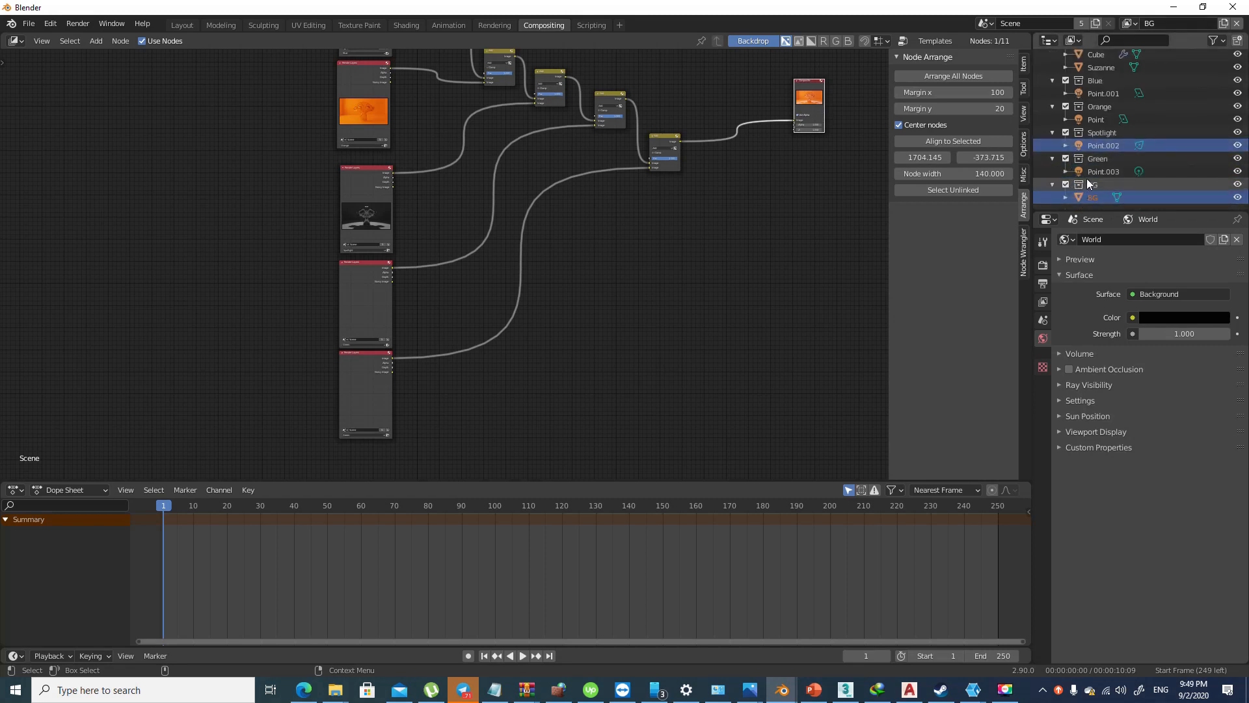
scroll(1086, 179, "up", 3)
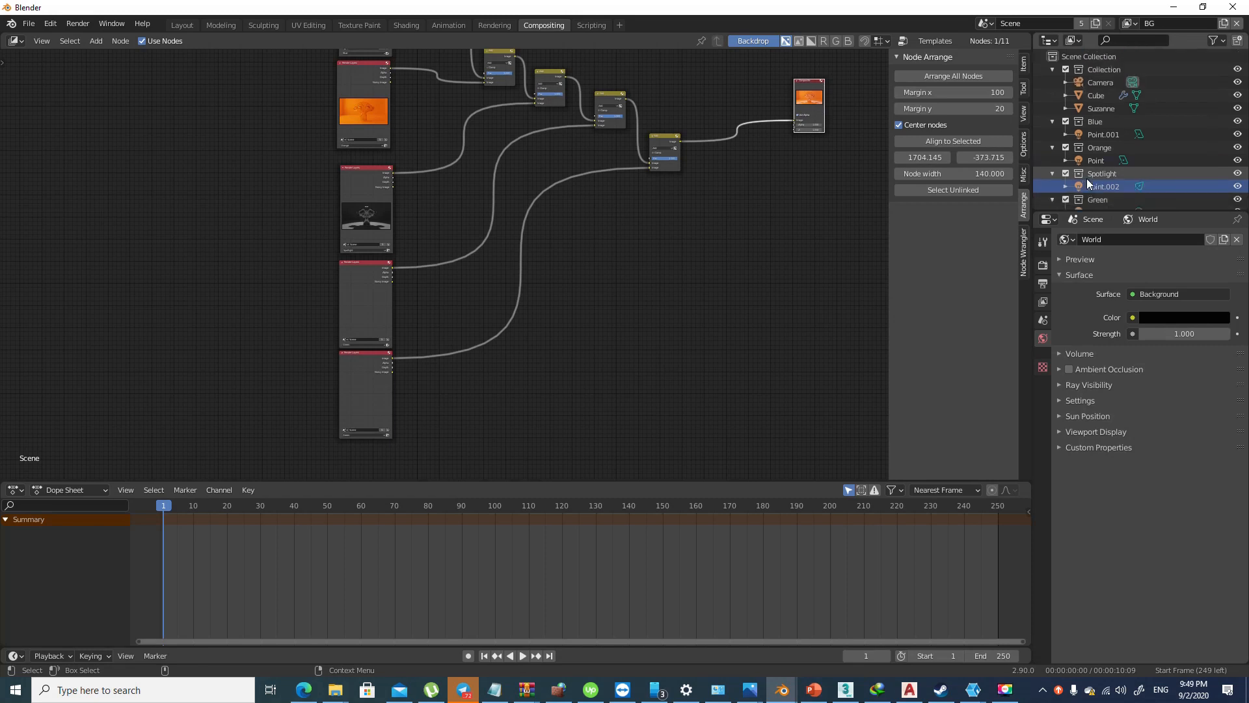
left_click(1065, 121)
left_click(1066, 134)
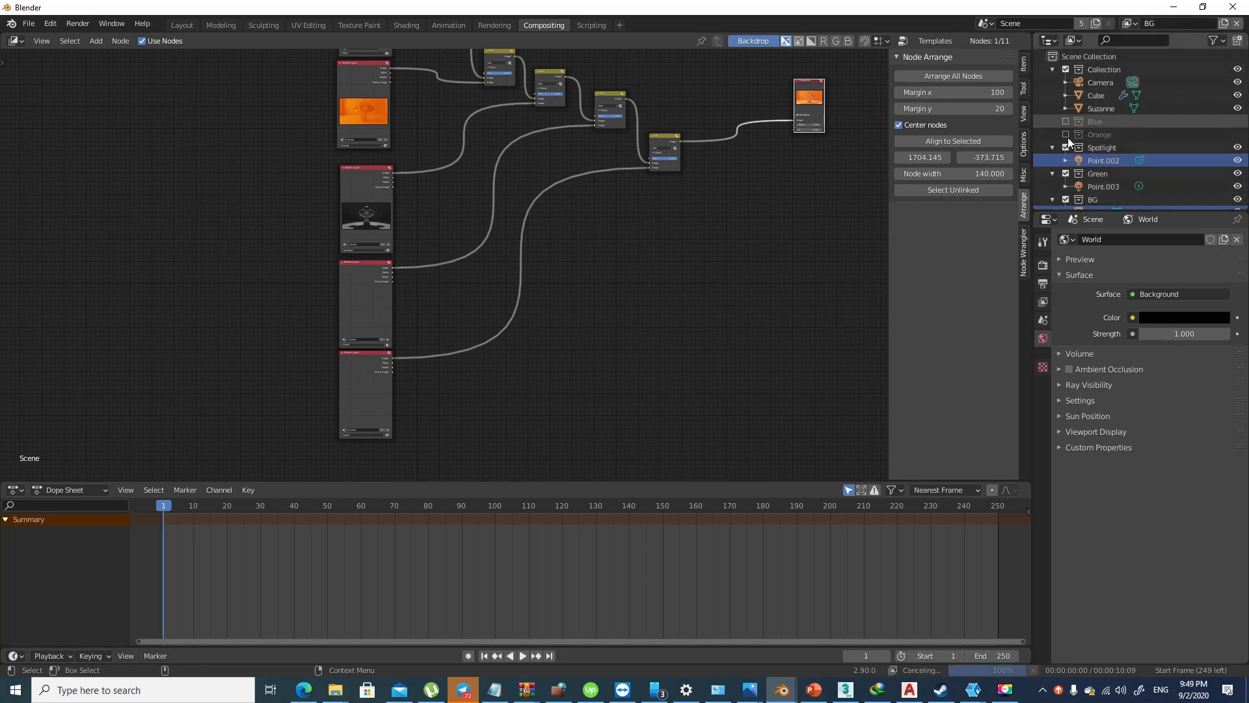
left_click(1066, 147)
left_click(1067, 161)
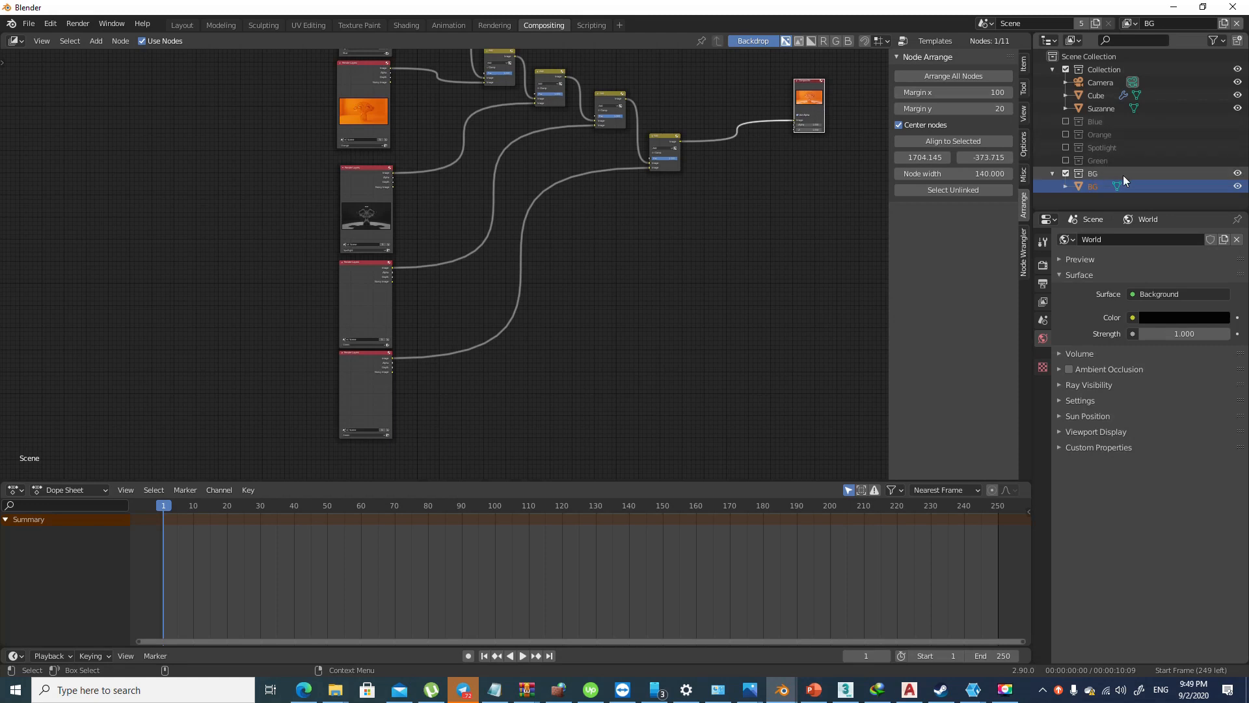
Exclude the BG collection from the Blue, Green, Orange and Spotlight view layers
left_click(1130, 24)
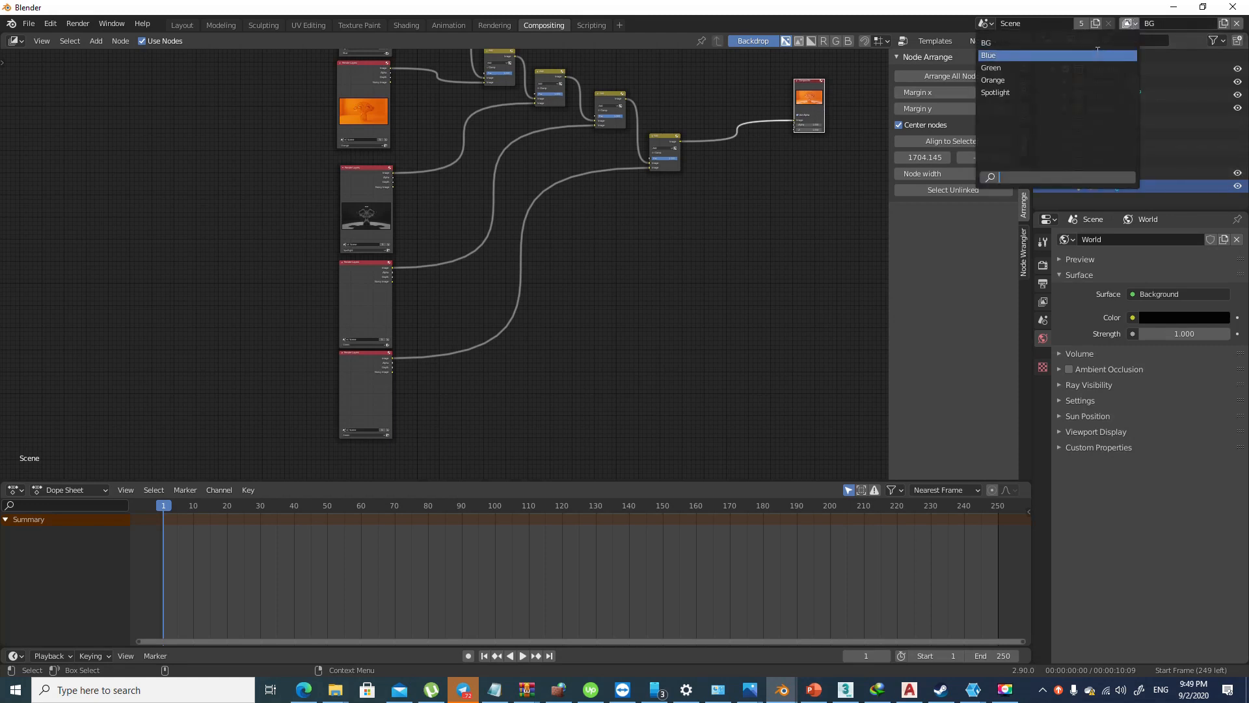
left_click(1097, 56)
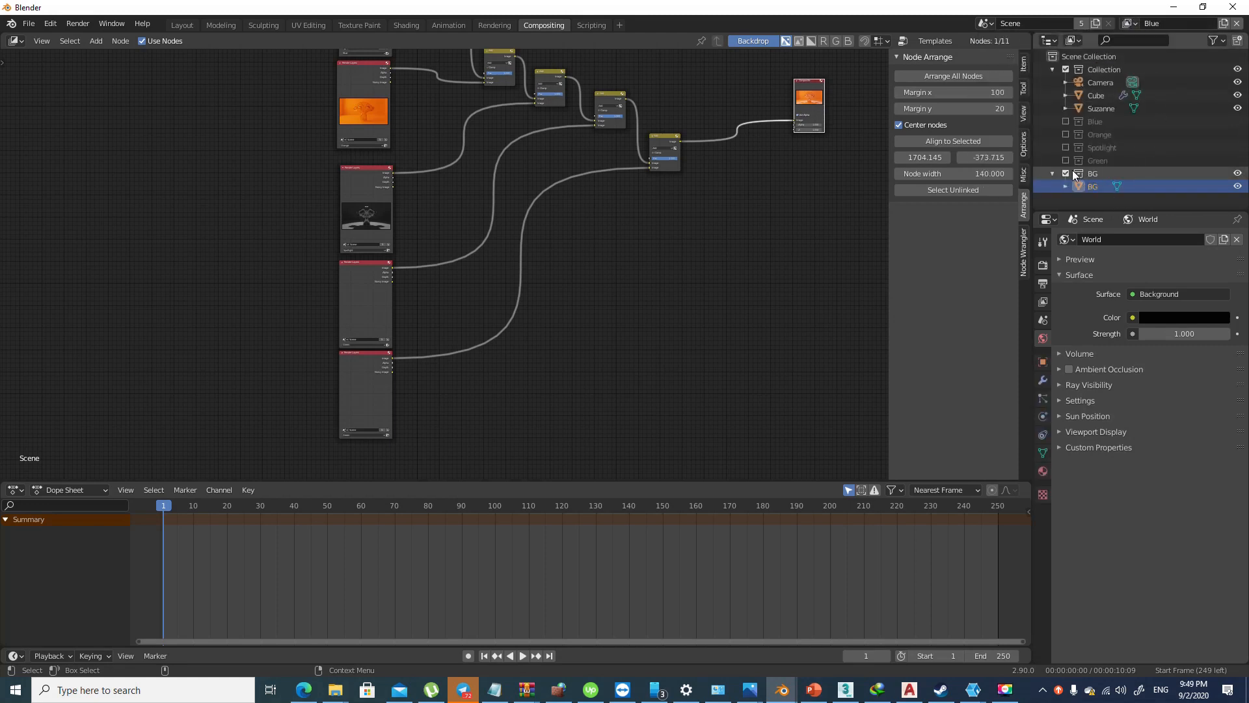
left_click(1138, 22)
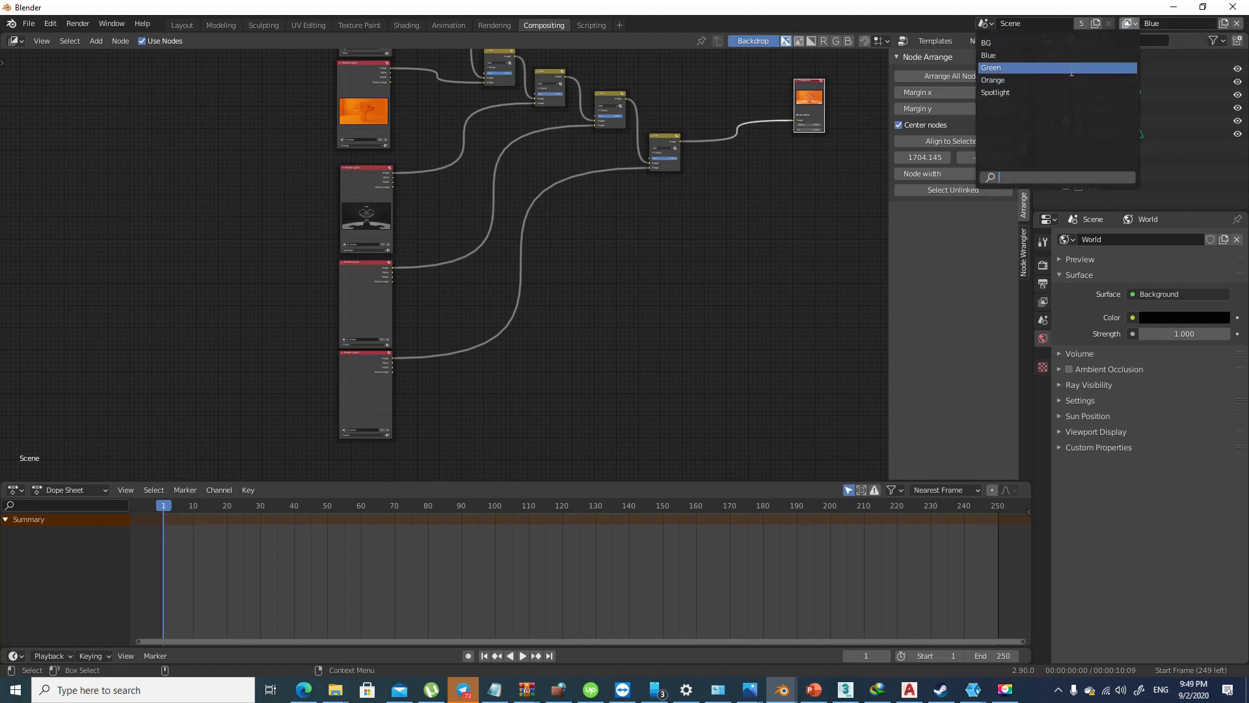
left_click(1100, 69)
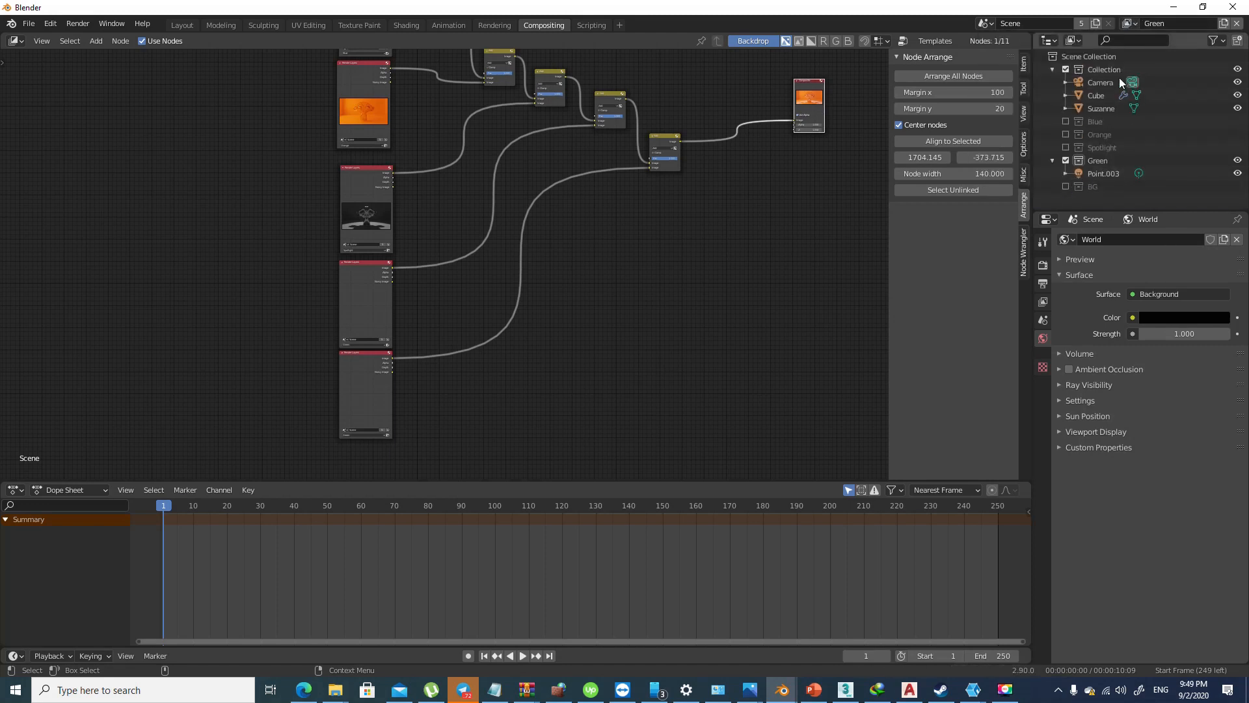
left_click(1129, 23)
left_click(1079, 79)
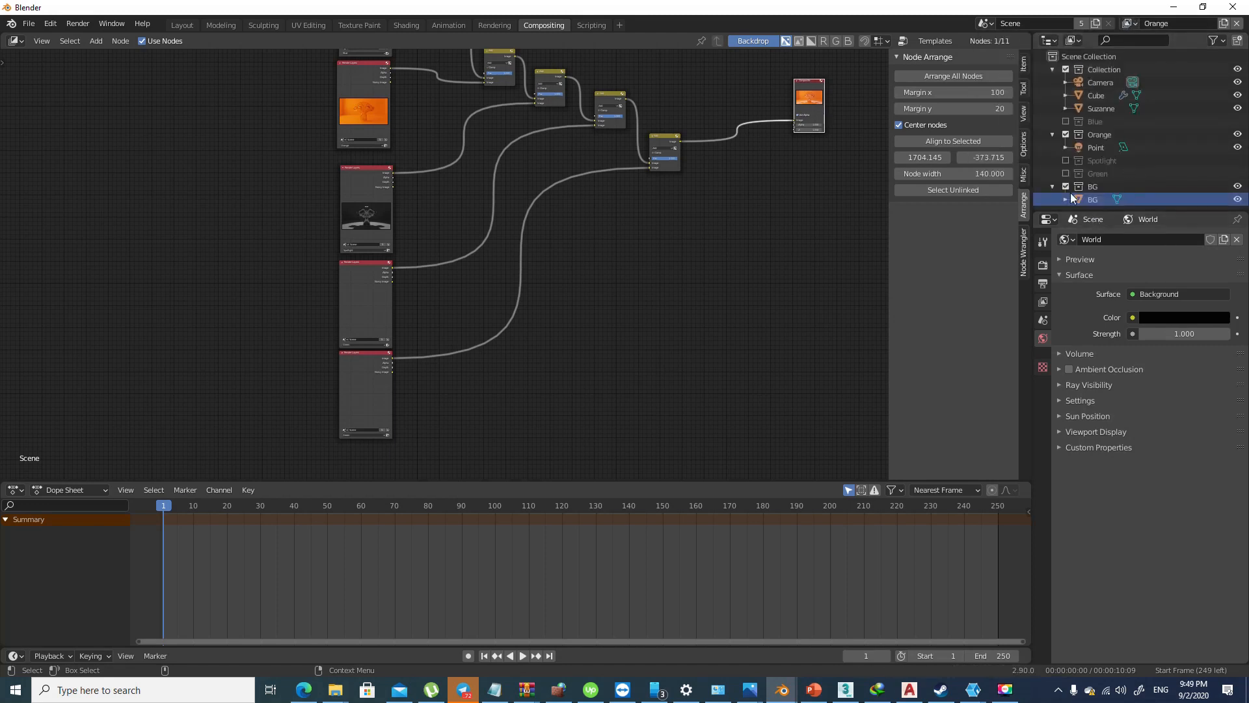
left_click(1129, 23)
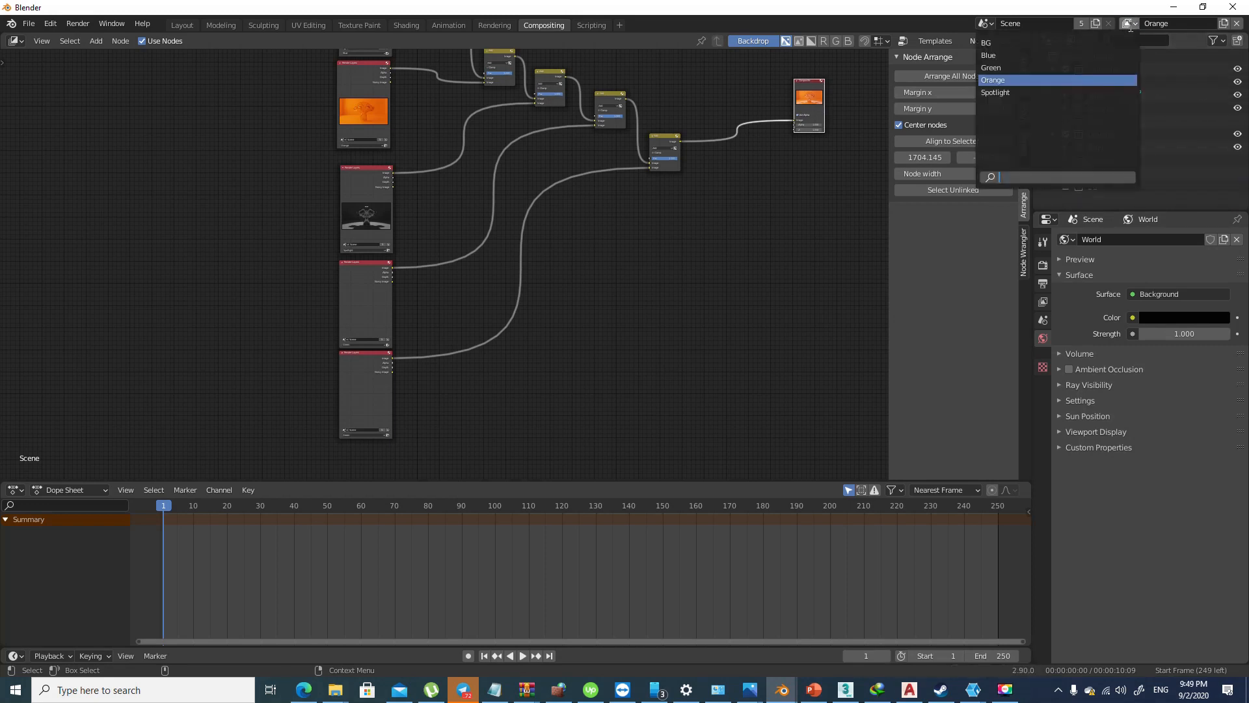
left_click(1073, 95)
left_click(1067, 184)
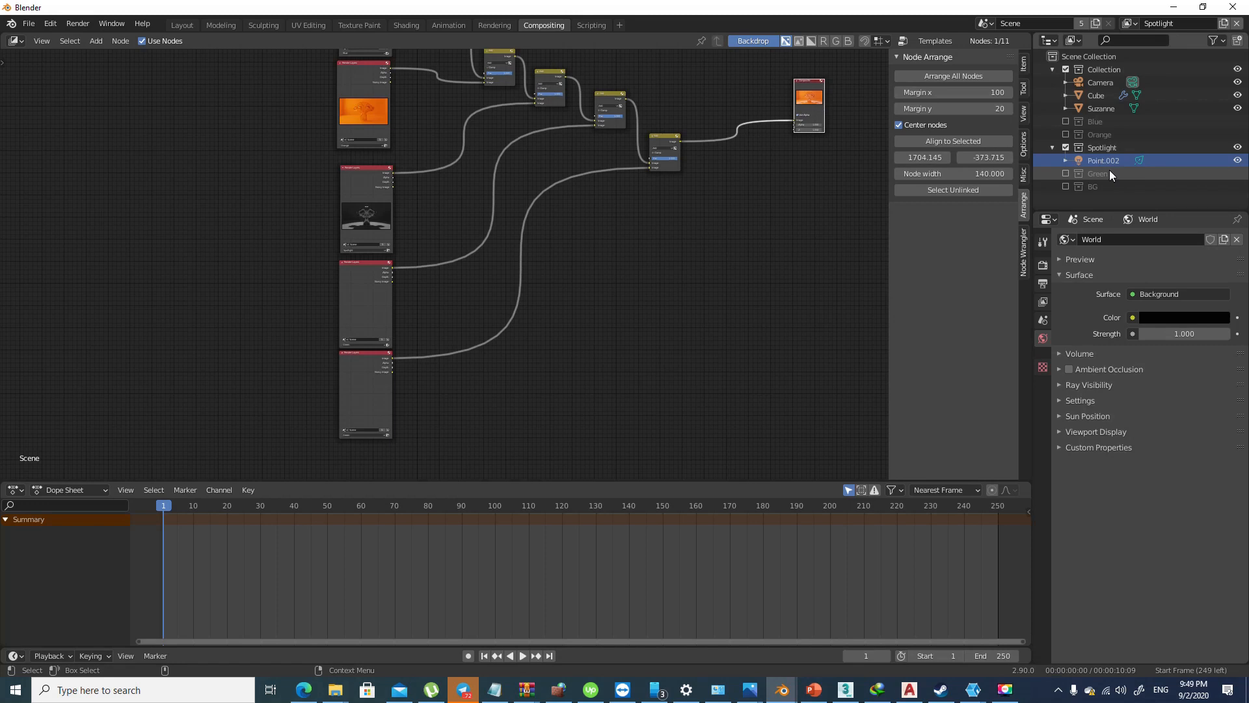
Move the Composite node lower and closer to the last Add node in the chain
scroll(697, 282, "up", 4, "shift")
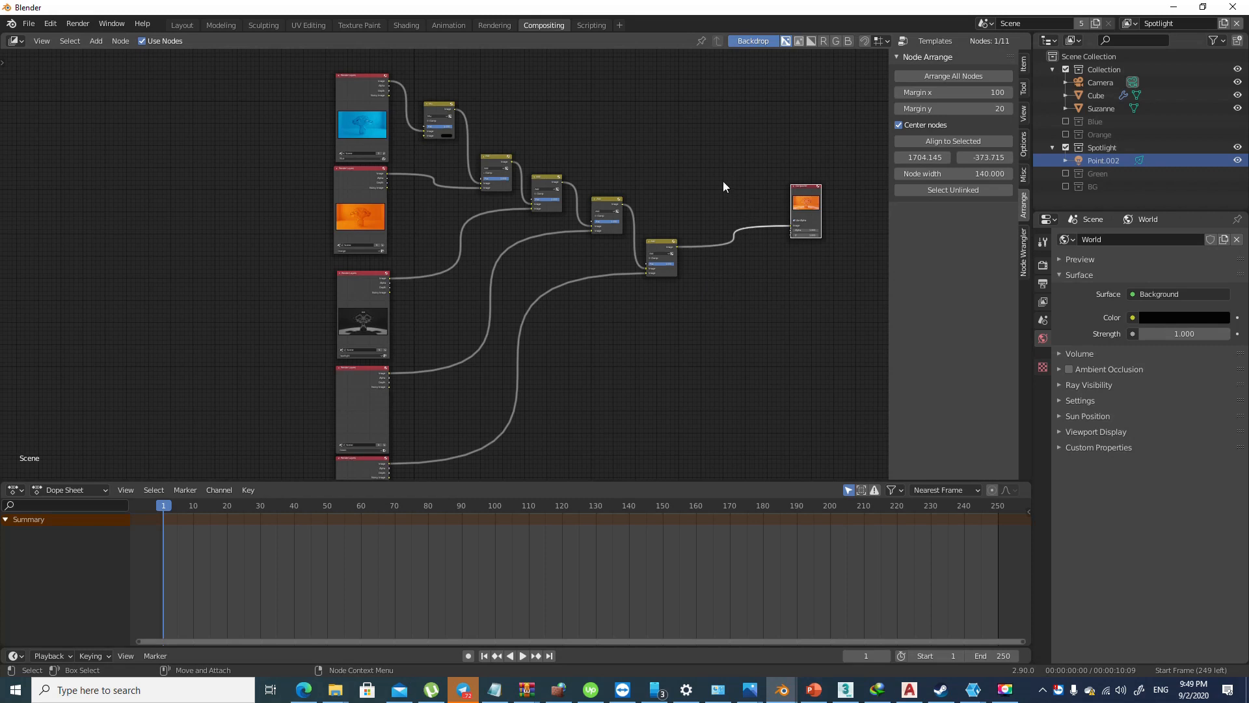
scroll(749, 199, "up", 1)
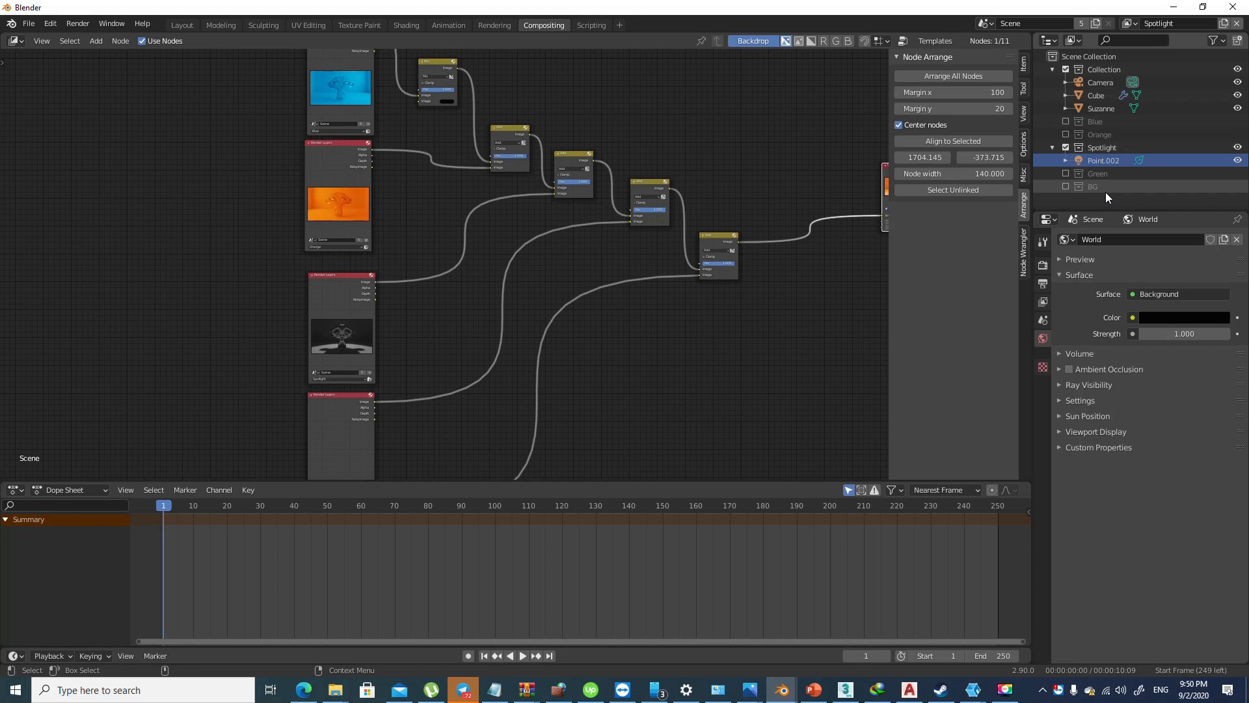
scroll(781, 300, "down", 2)
middle_click_drag(781, 299, 658, 355)
scroll(658, 354, "up", 1)
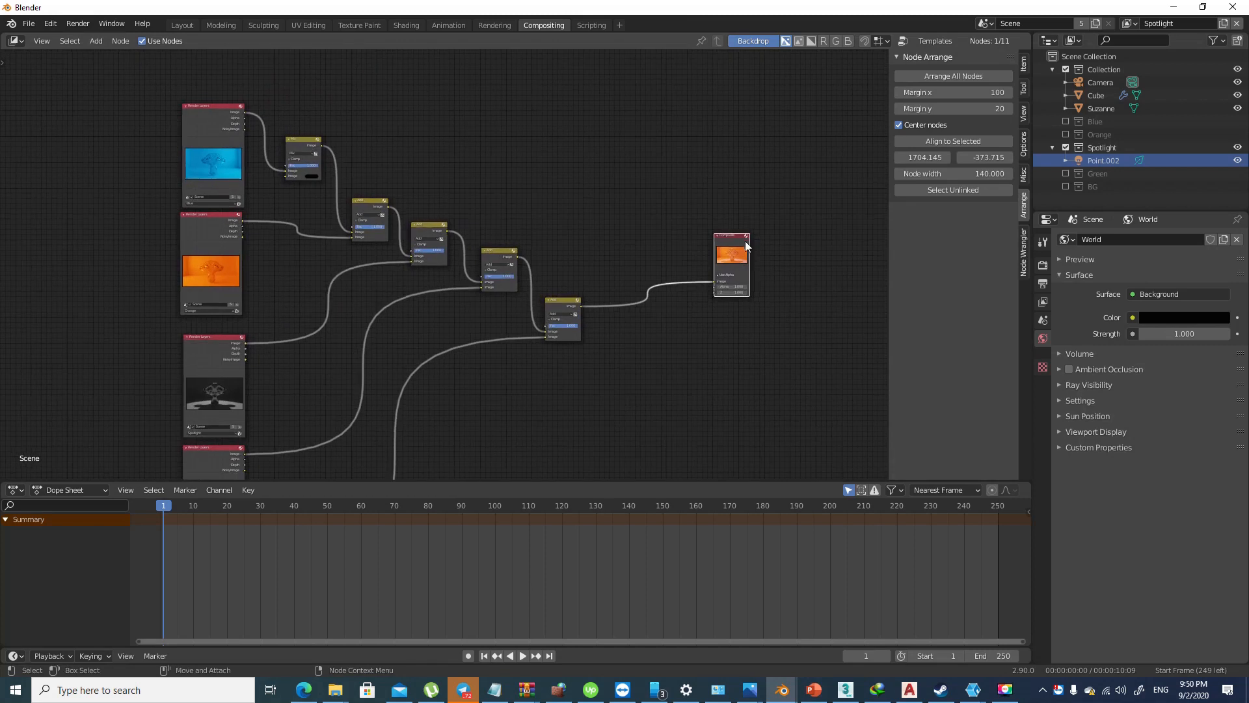
left_click_drag(739, 240, 683, 315)
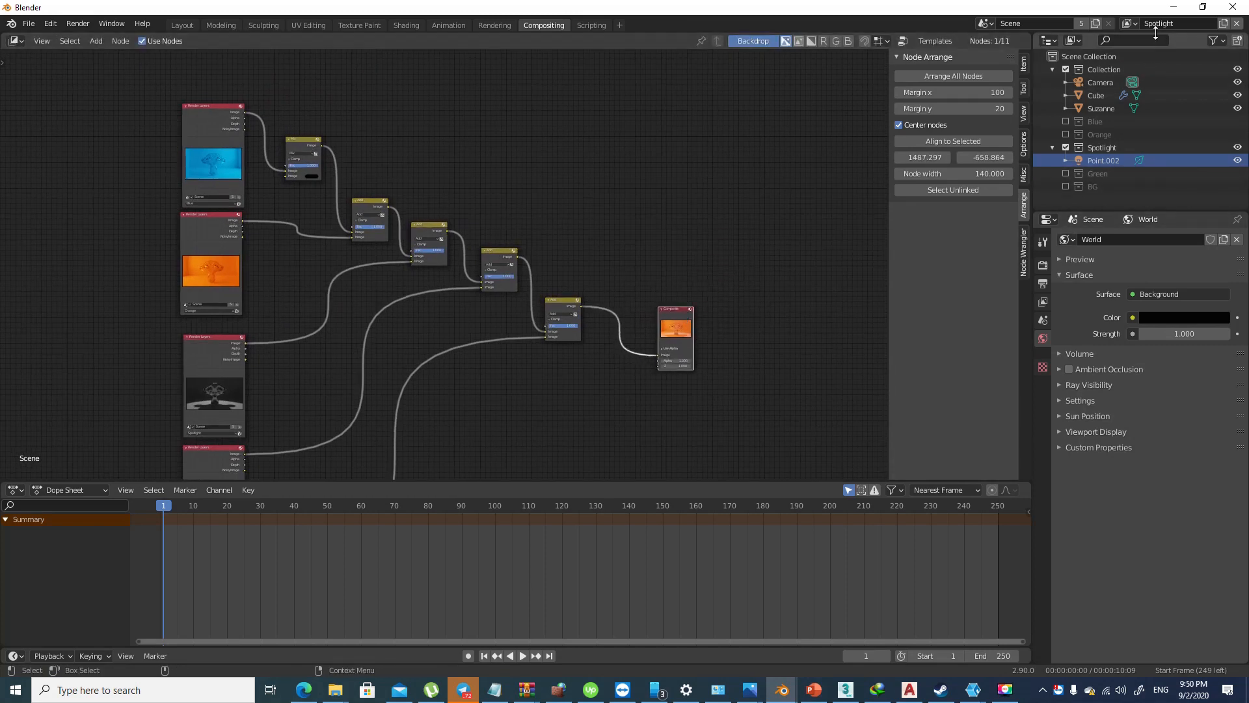
left_click(1130, 23)
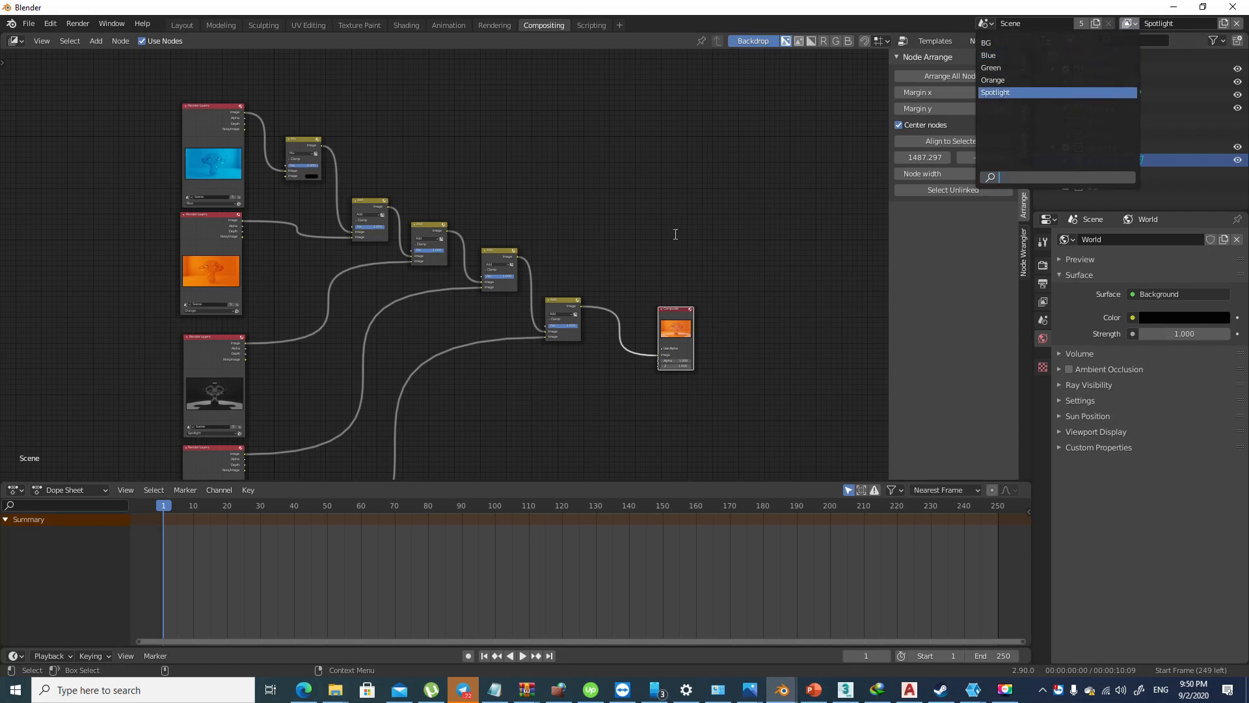
key("Escape")
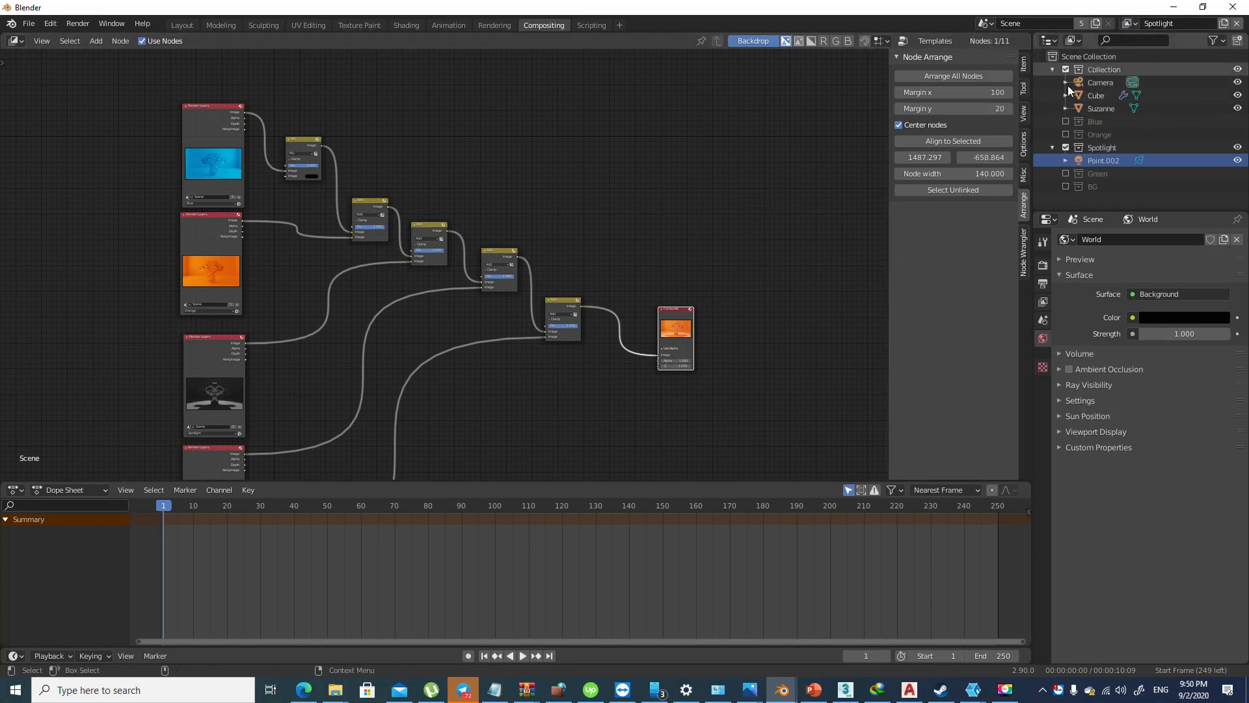
Set the first Mix node in the chain to Add, render the image and minimize the render window
scroll(500, 217, "up", 3)
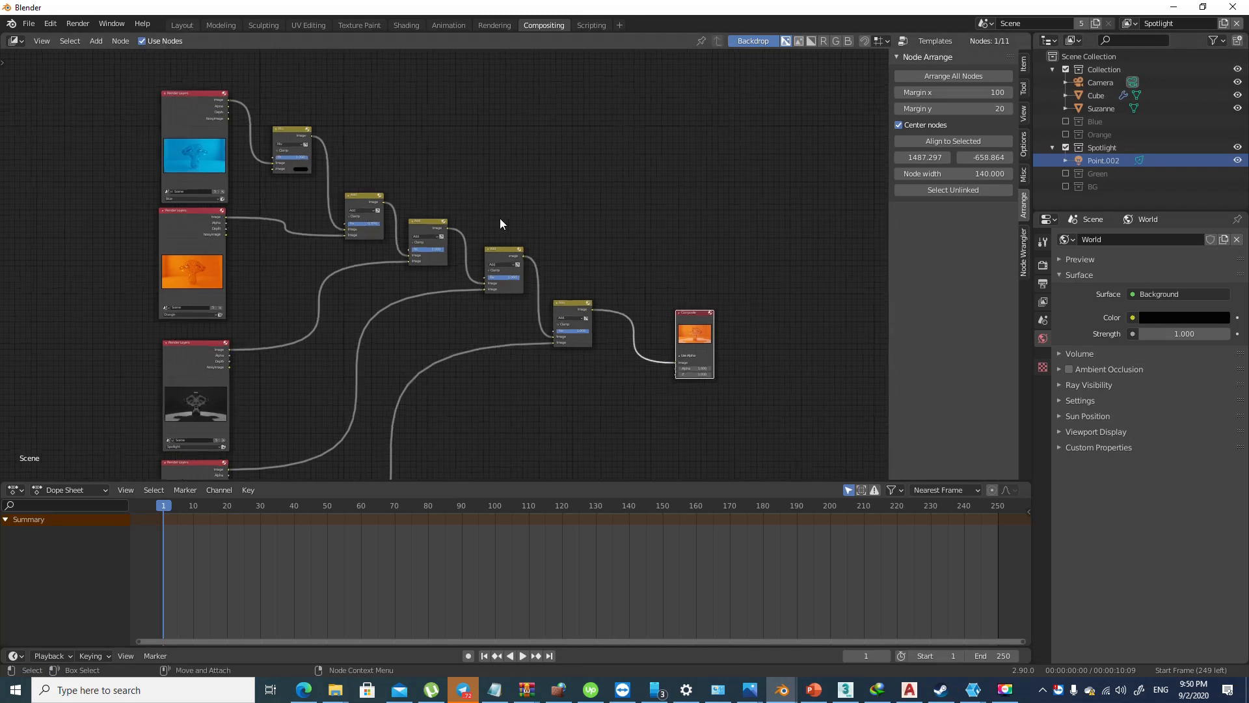
scroll(239, 109, "up", 1)
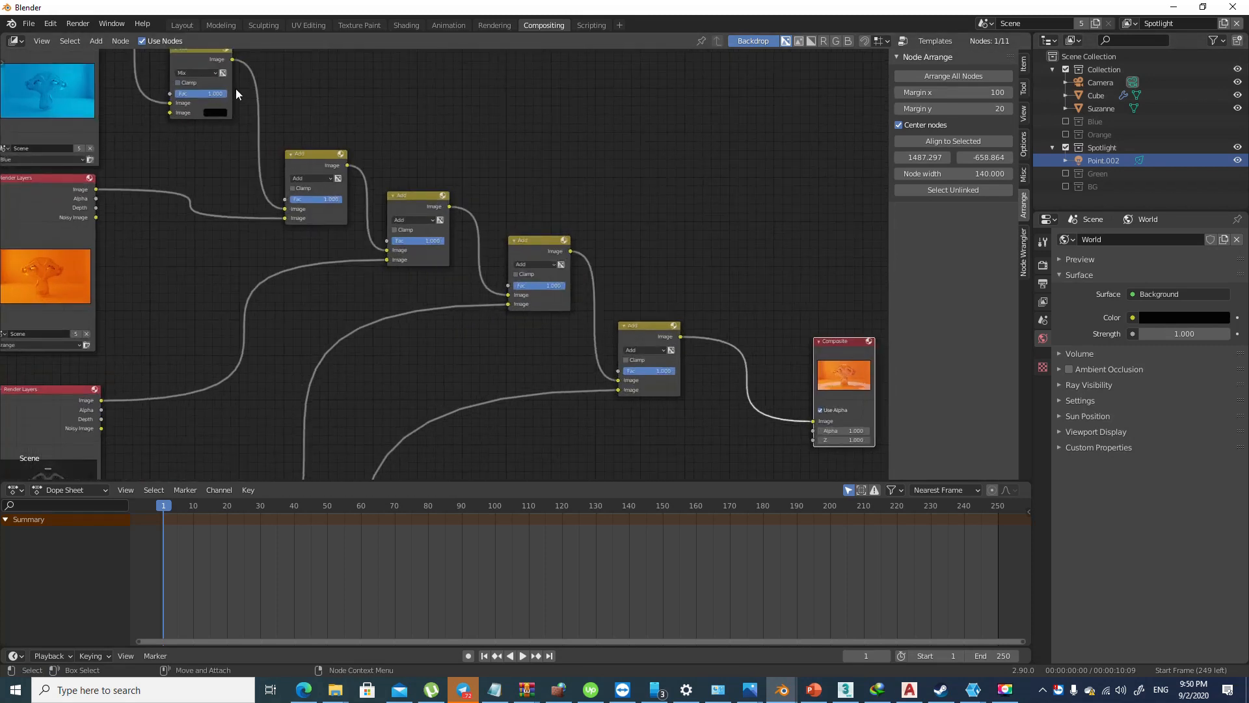
left_click(196, 72)
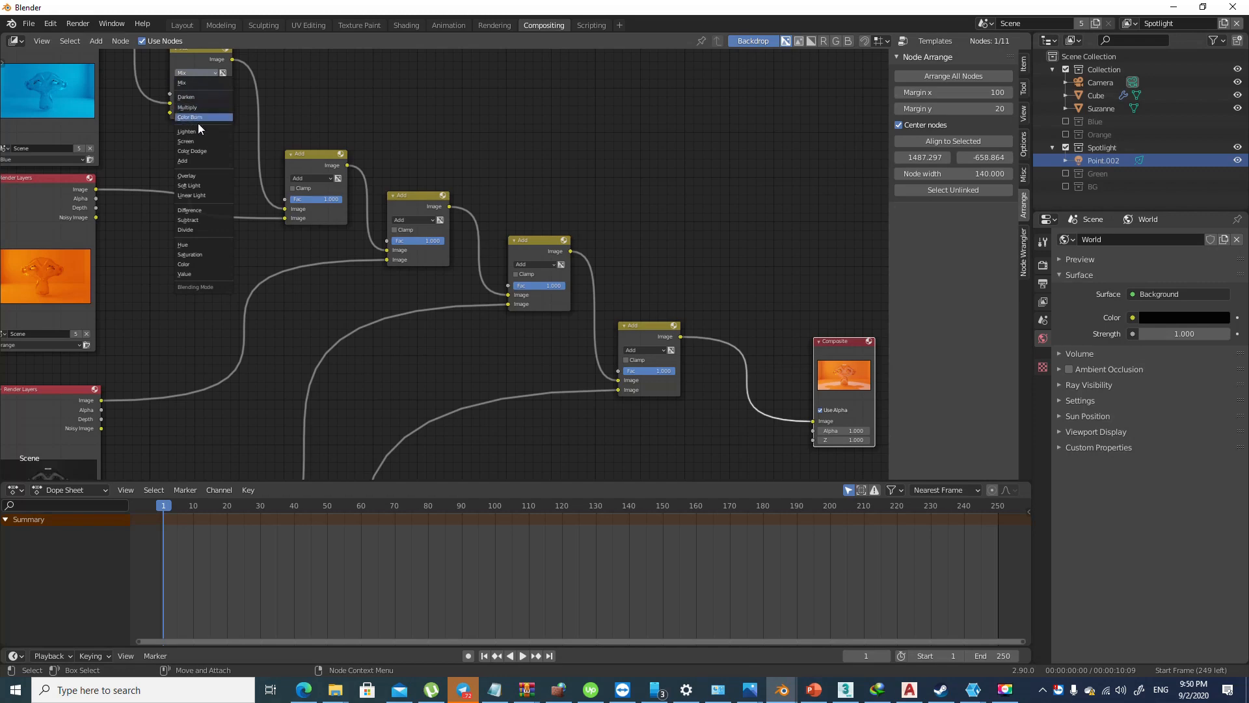
left_click(197, 160)
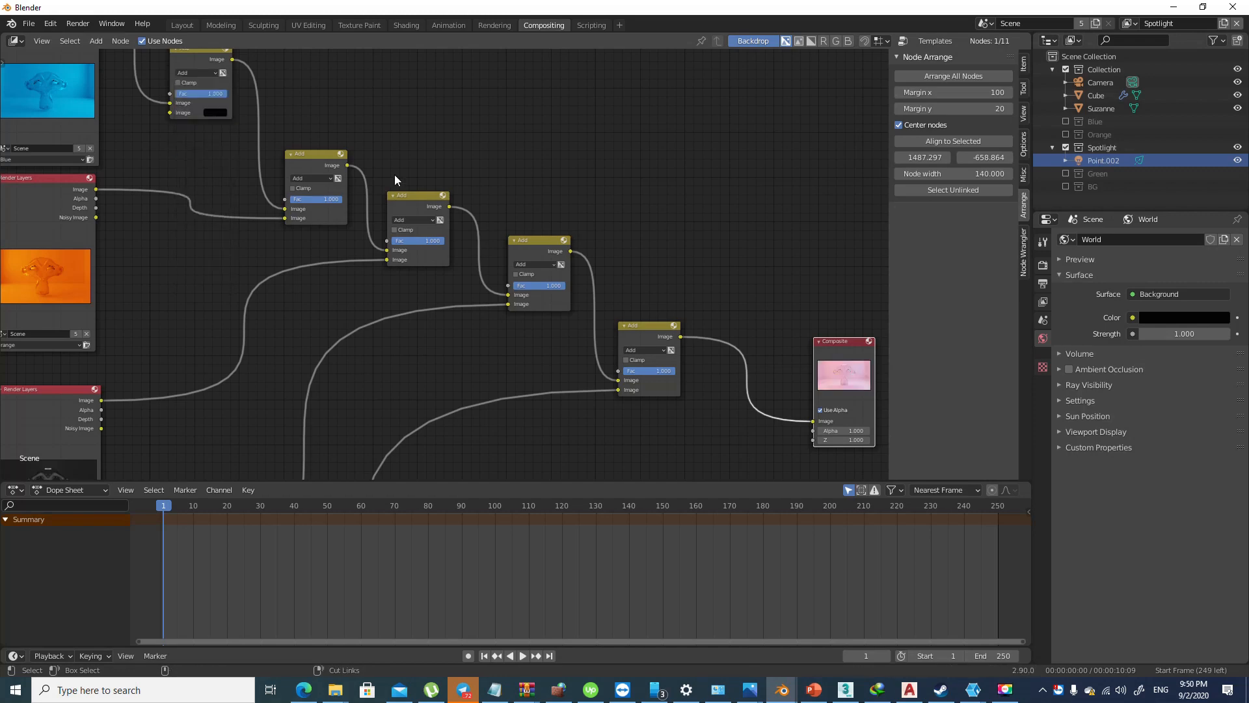
key("F12")
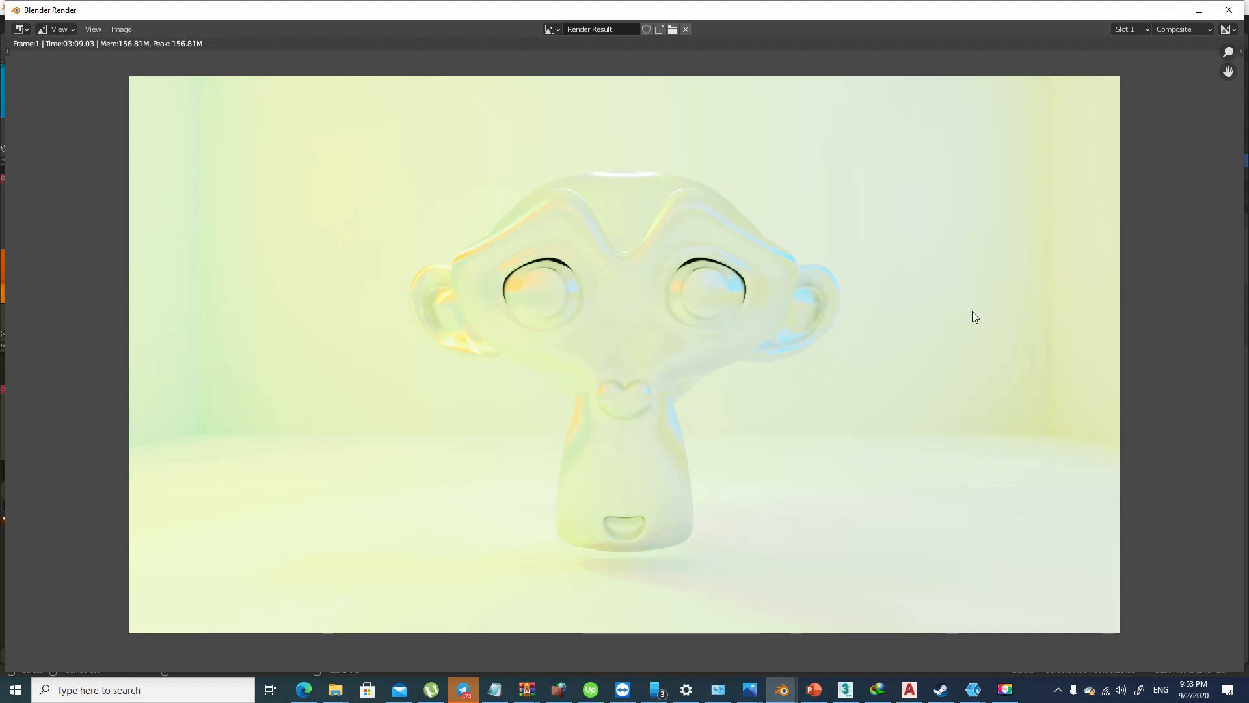
left_click(1169, 10)
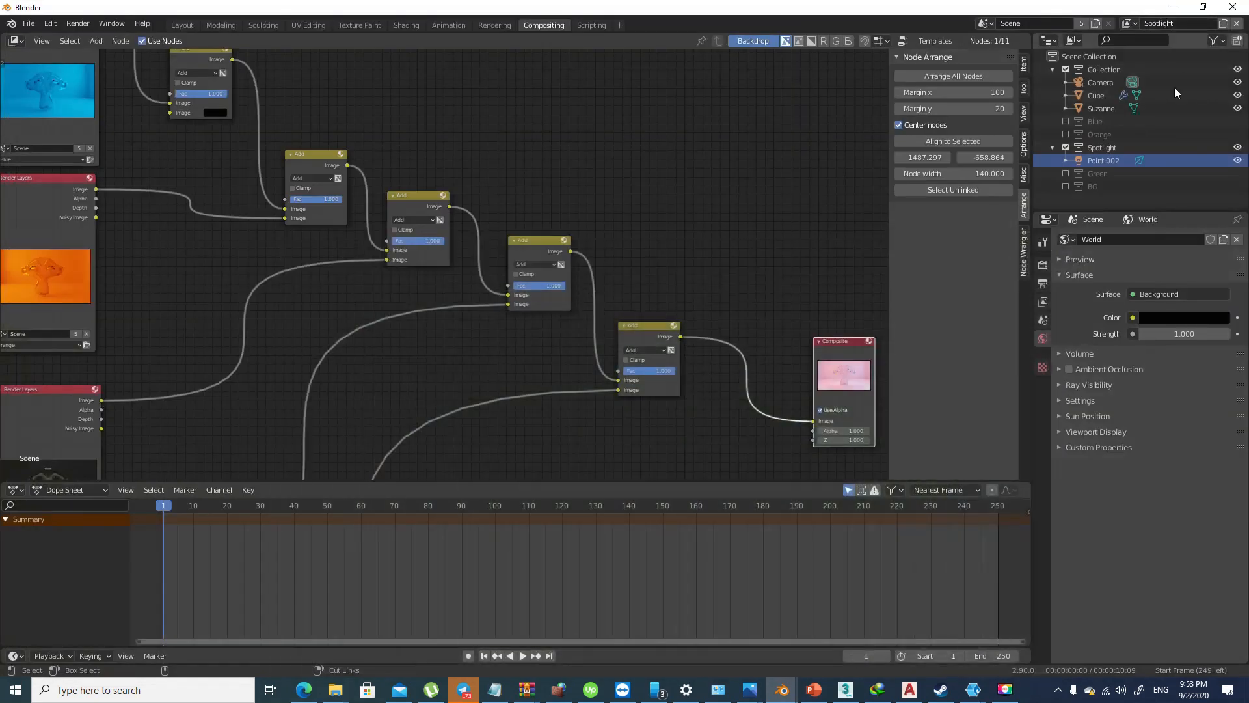
Preview the Green, Spotlight, Orange and Blue render layers and the final Add node in the compositor backdrop
key("Home")
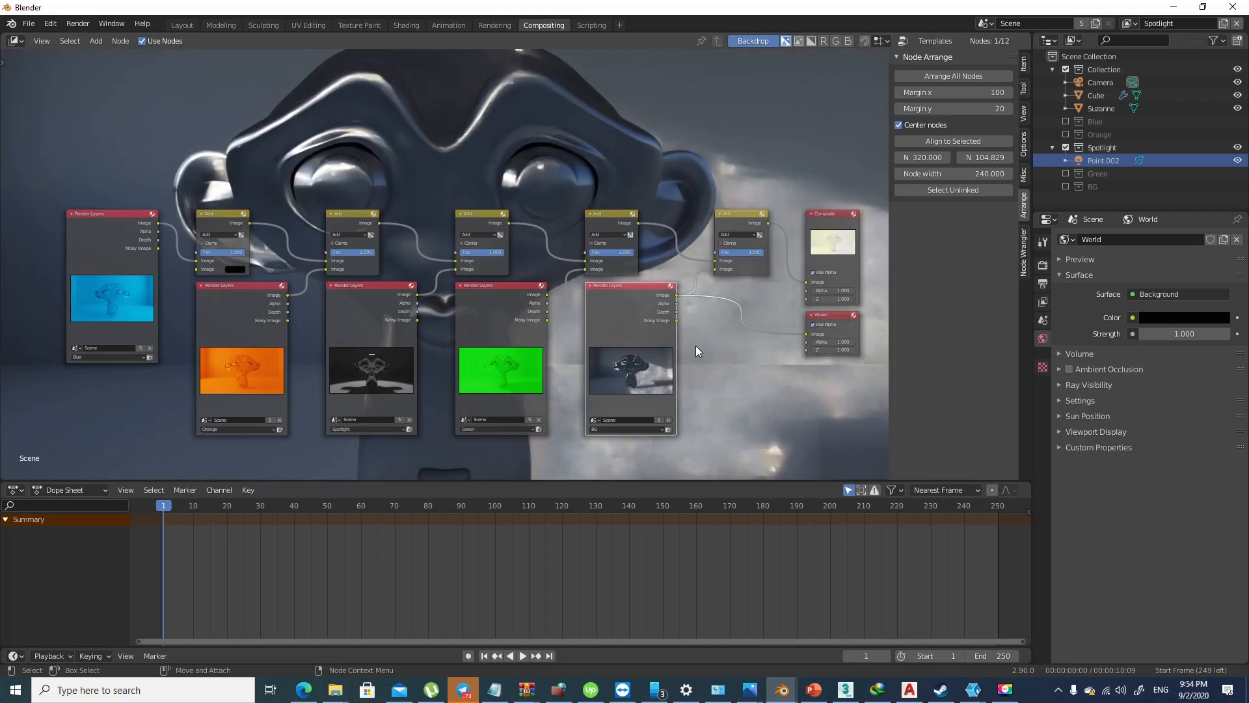
middle_click_drag(683, 337, 707, 346, "alt")
scroll(694, 318, "down", 3)
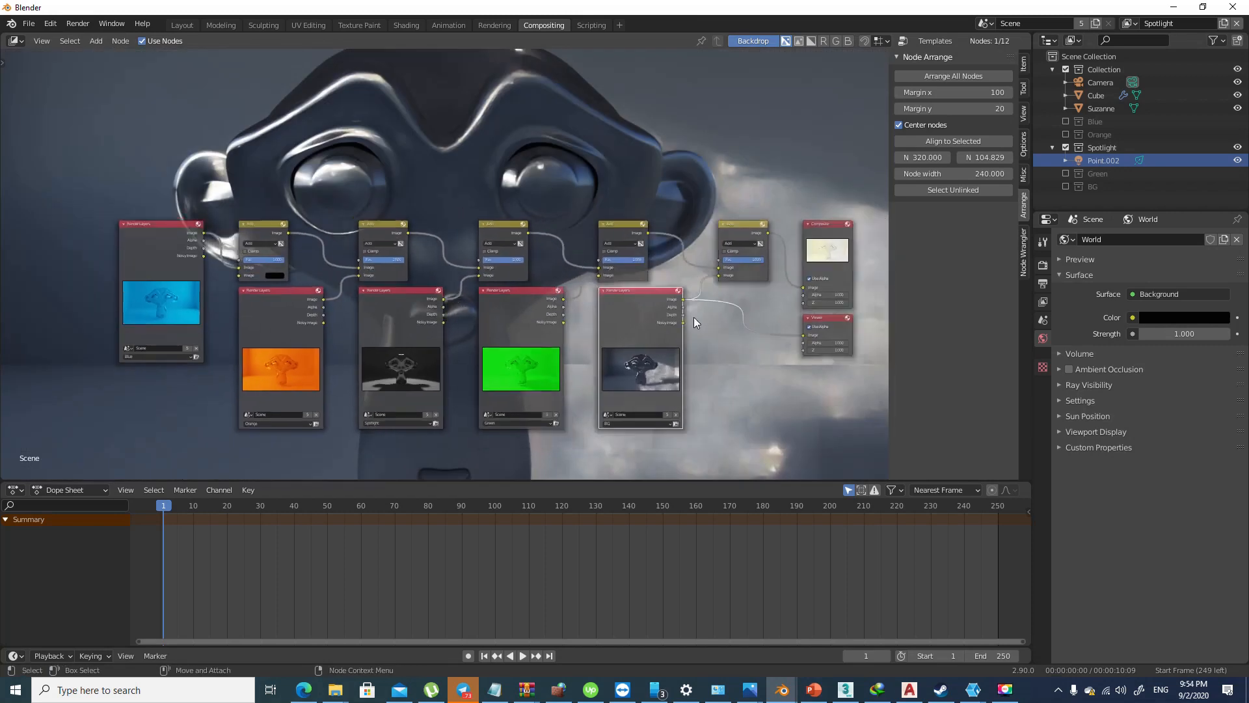
left_click(500, 322, "ctrl+shift")
left_click(384, 326, "ctrl+shift")
left_click(306, 313, "ctrl+shift")
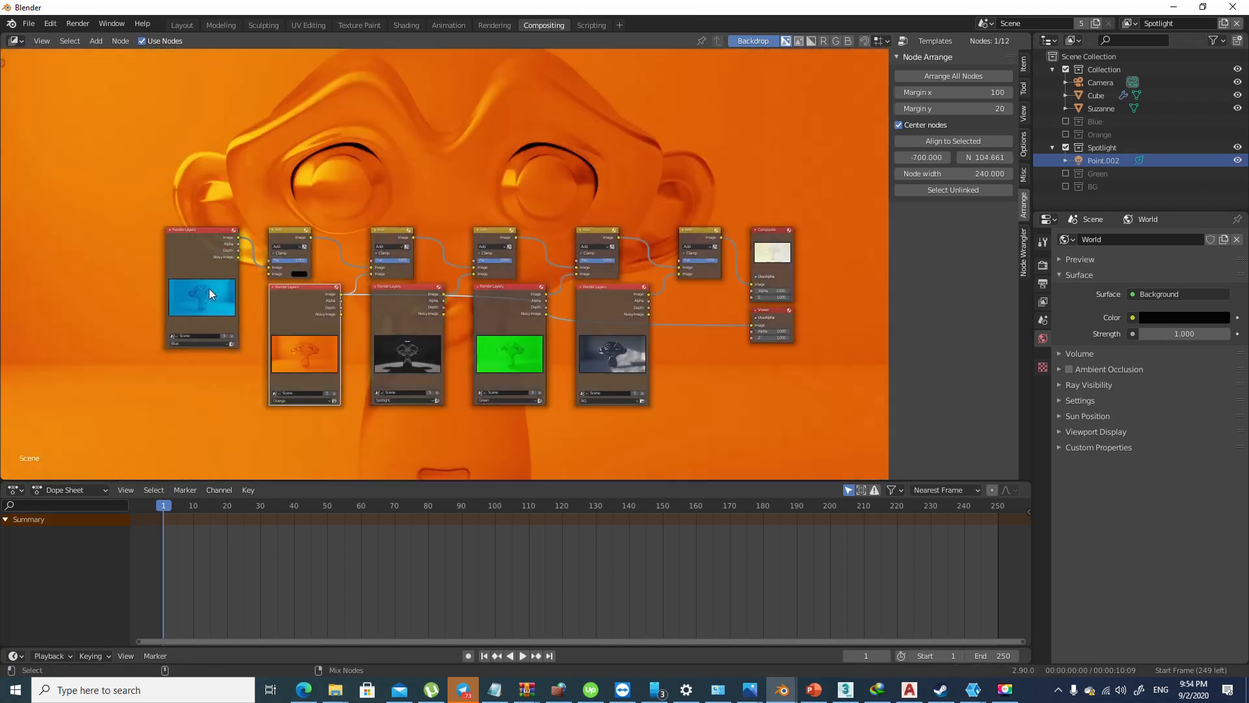
left_click(209, 288, "ctrl+shift")
left_click(688, 232, "ctrl+shift")
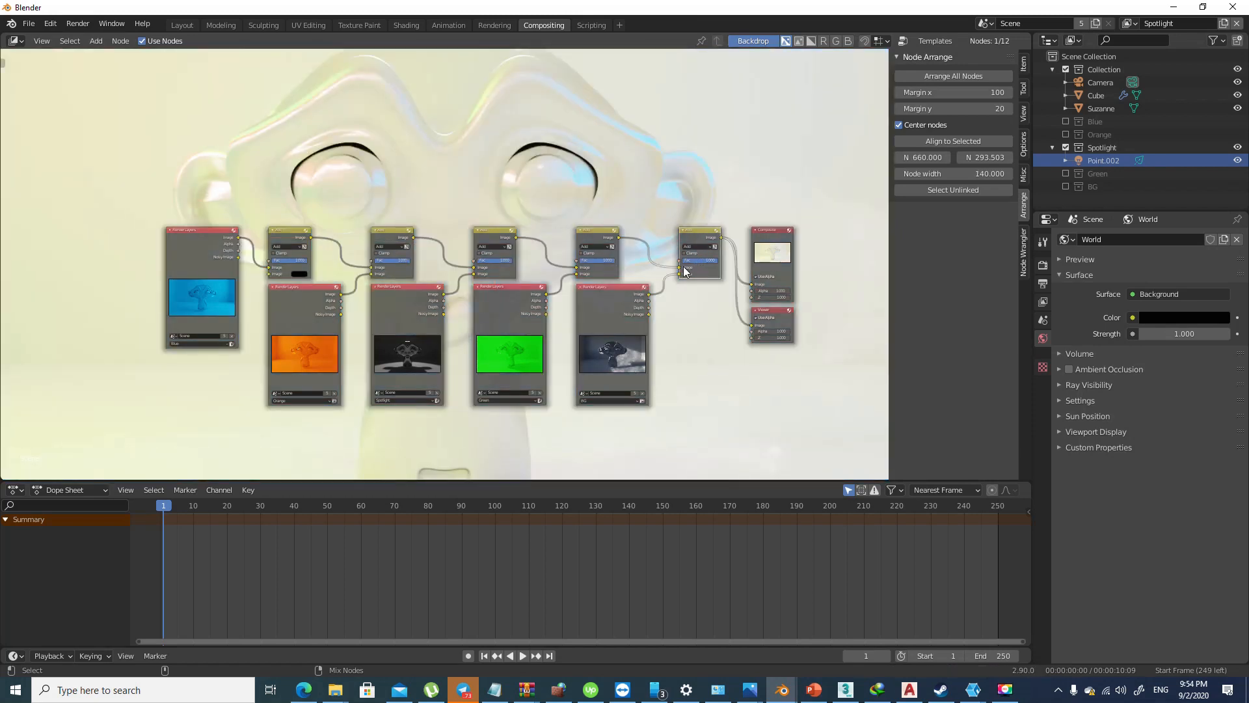
scroll(630, 271, "down", 2)
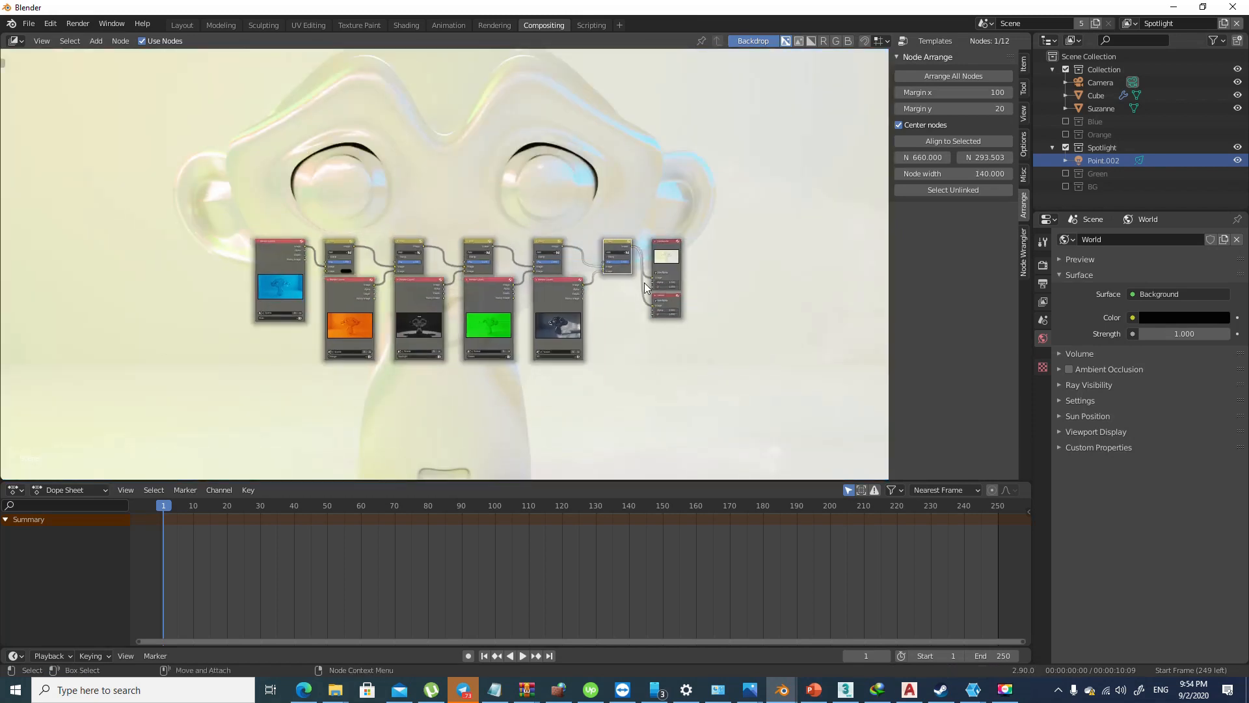
scroll(607, 268, "up", 2)
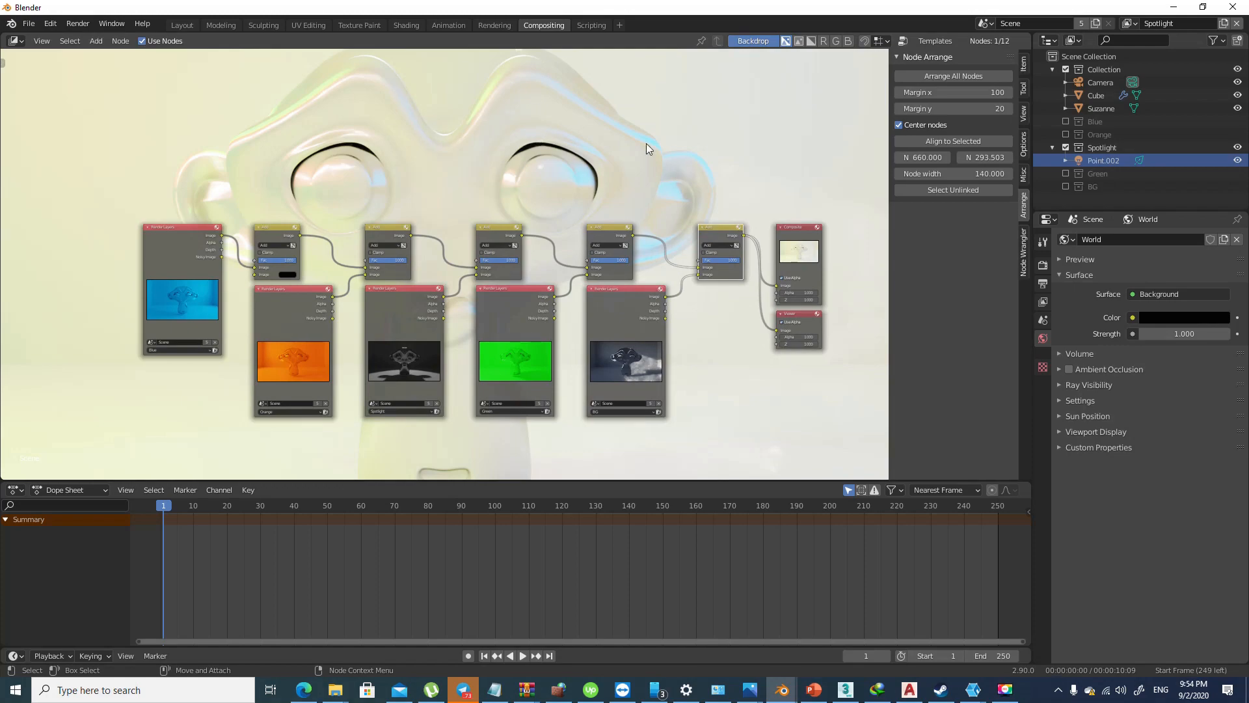
In the Layout workspace's camera view, include the Blue, Orange, Green and BG collections in the Spotlight view layer
left_click(184, 26)
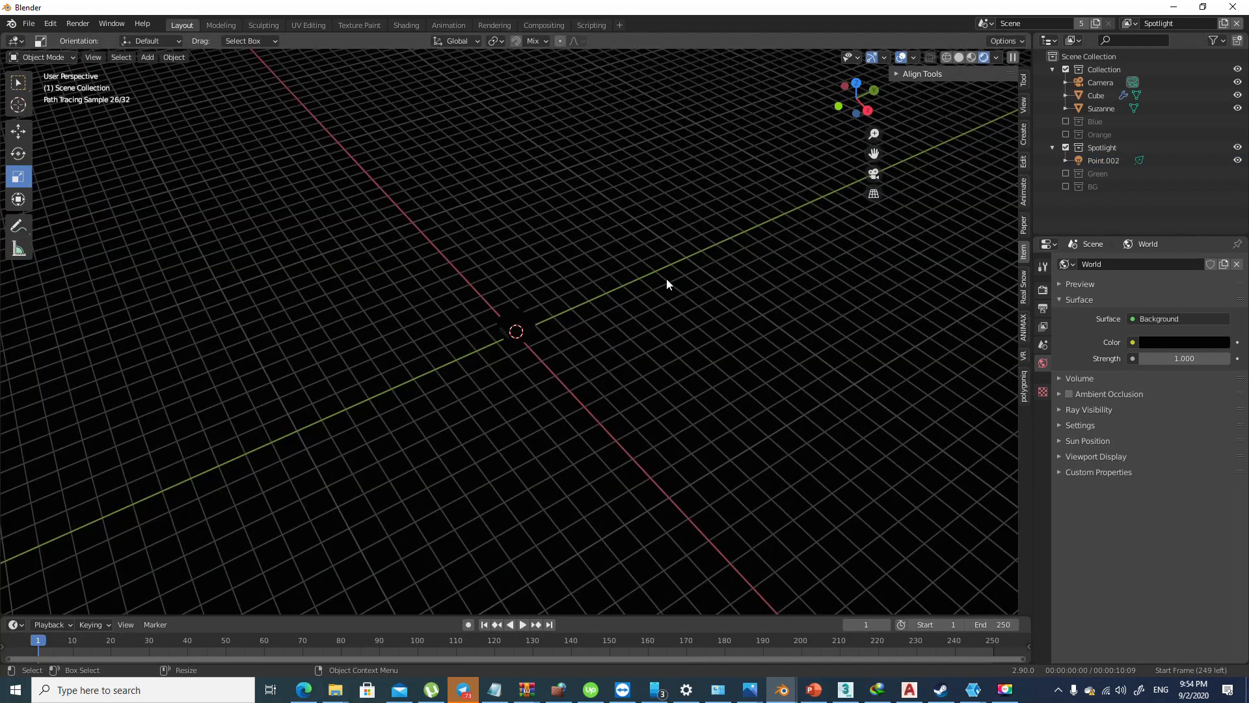
key("KP_0")
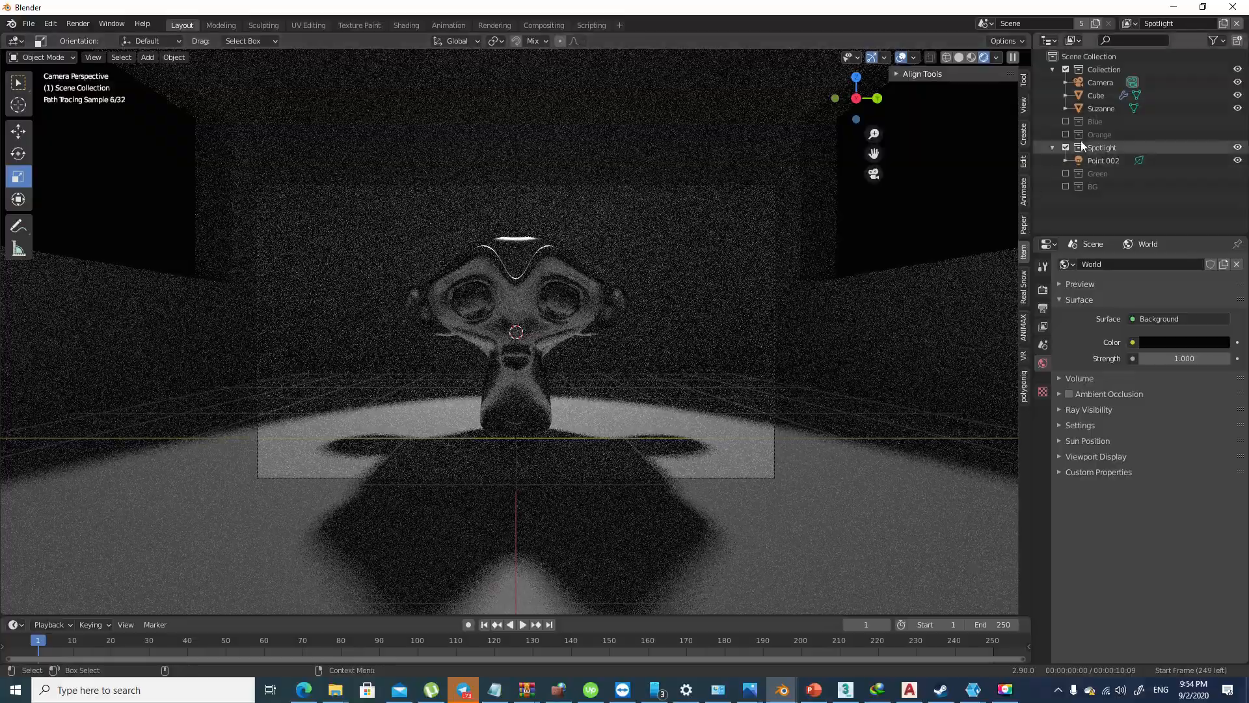
left_click(1066, 121)
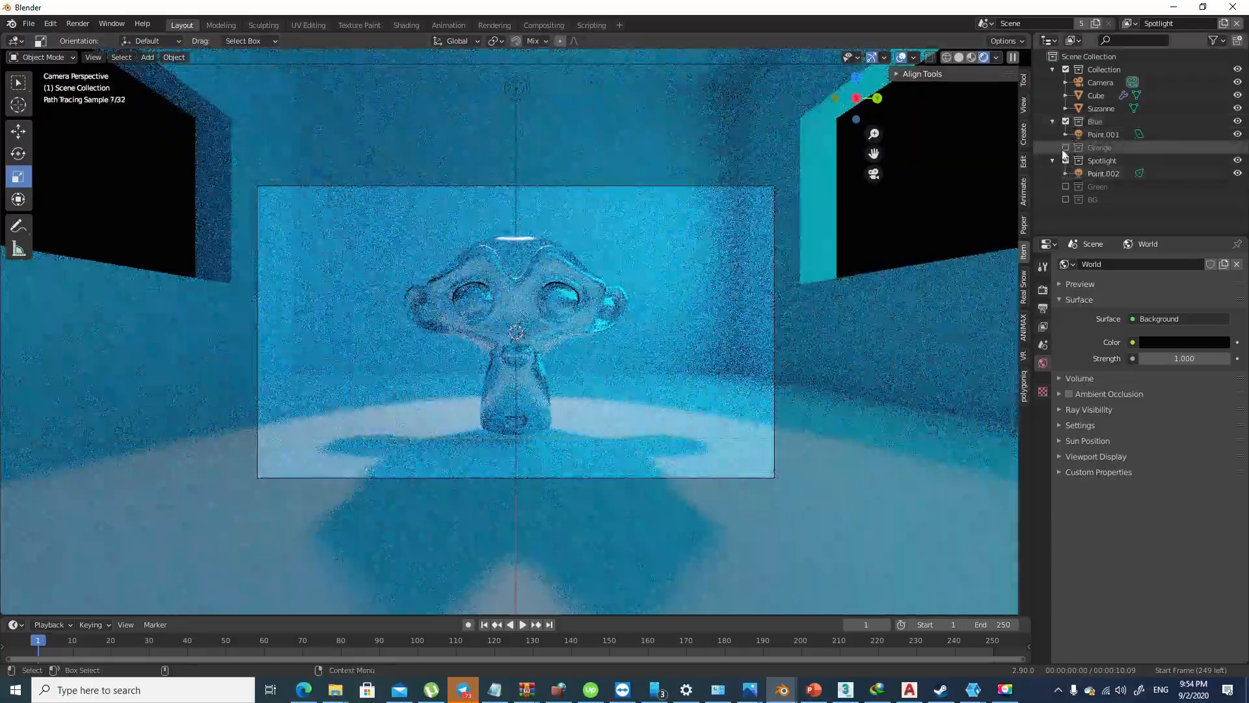
left_click(1065, 148)
left_click(1065, 199)
left_click(1066, 226)
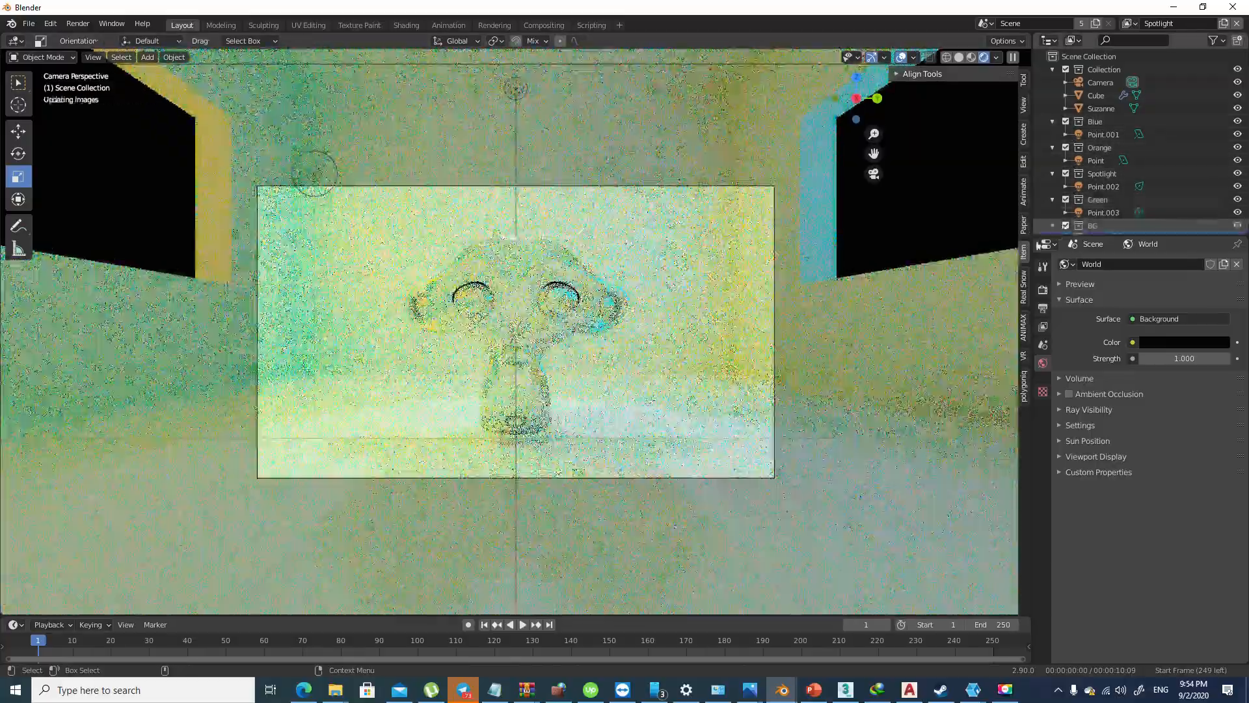
Enable viewport denoising in the Cycles sampling settings
scroll(587, 278, "up", 2)
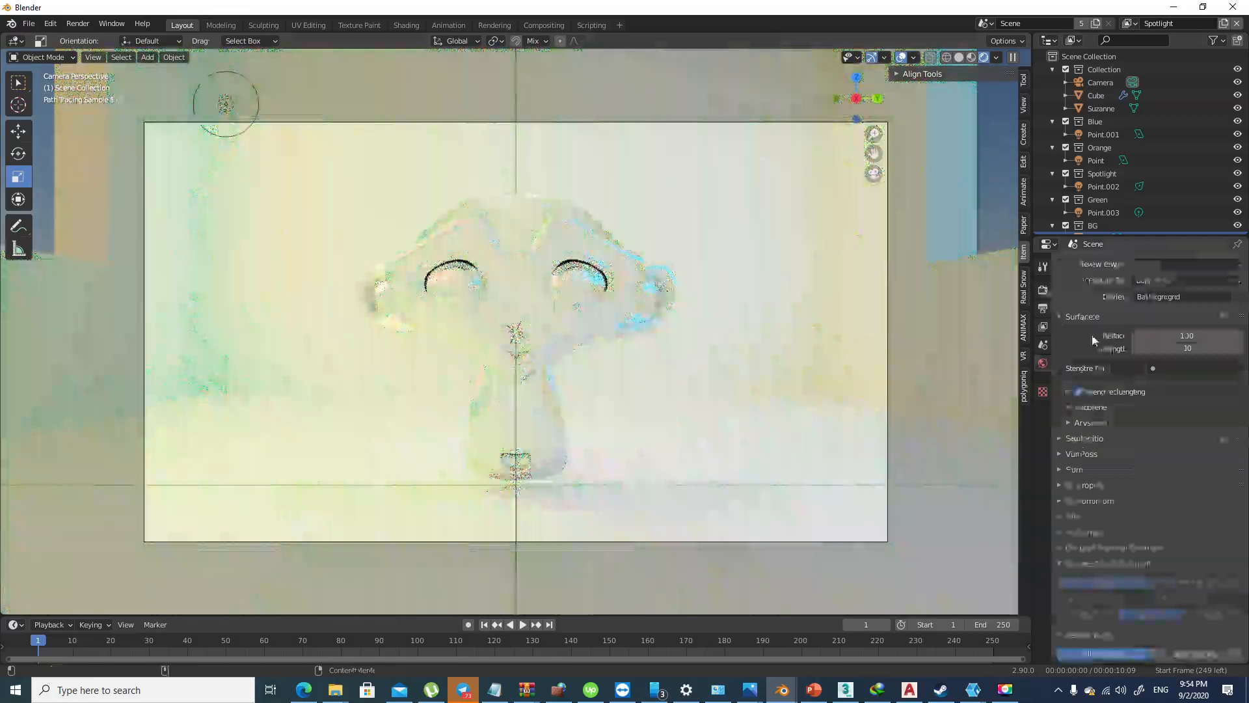
left_click(1093, 407)
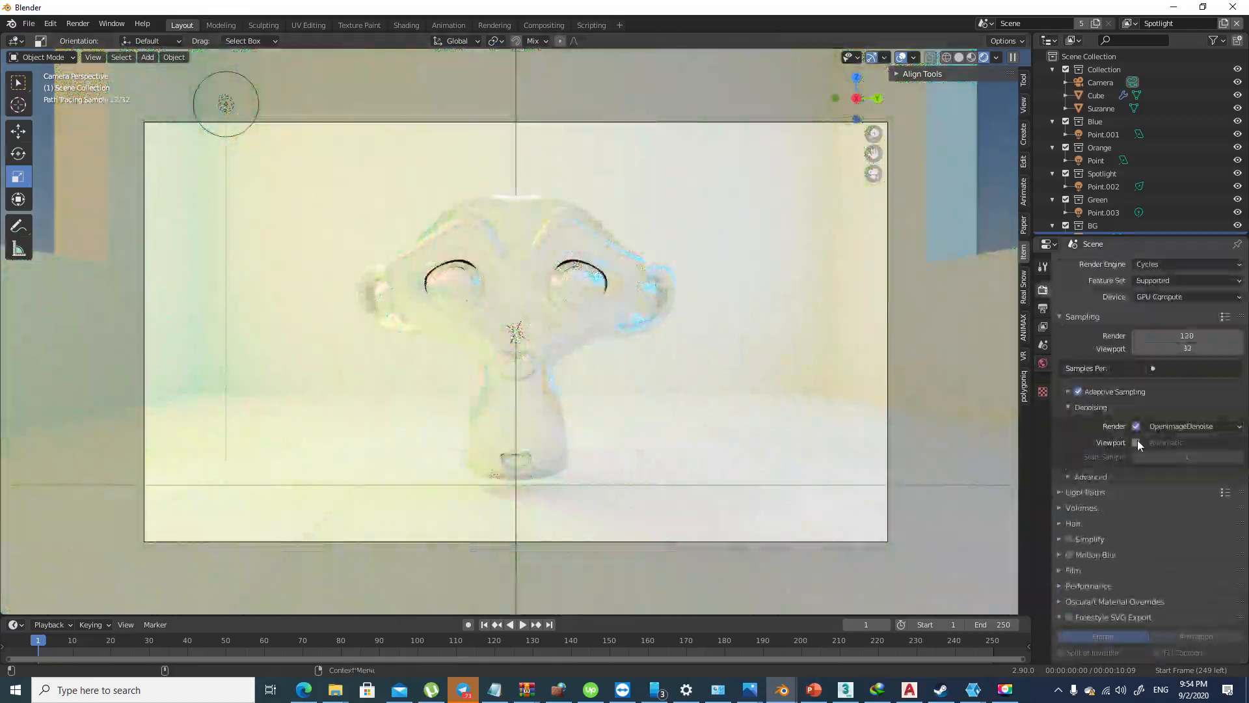
left_click(1136, 442)
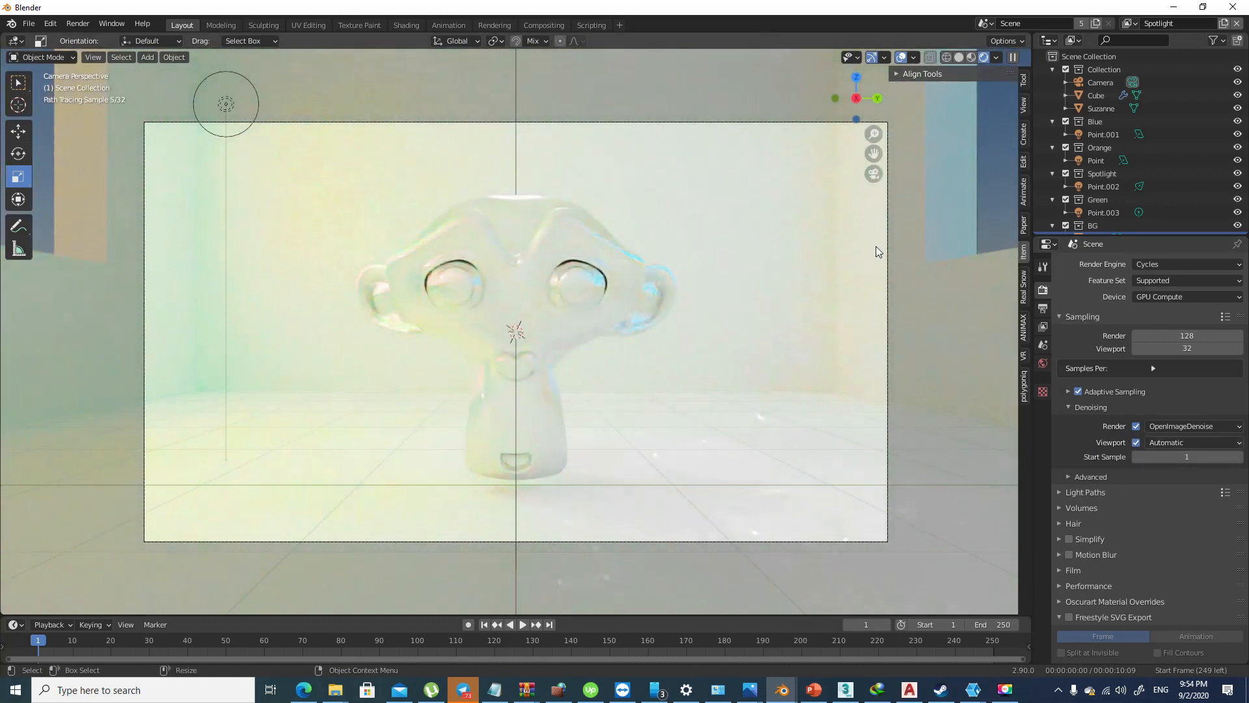
Compare the composited render result with the rendered viewport showing all lights together
left_click(496, 26)
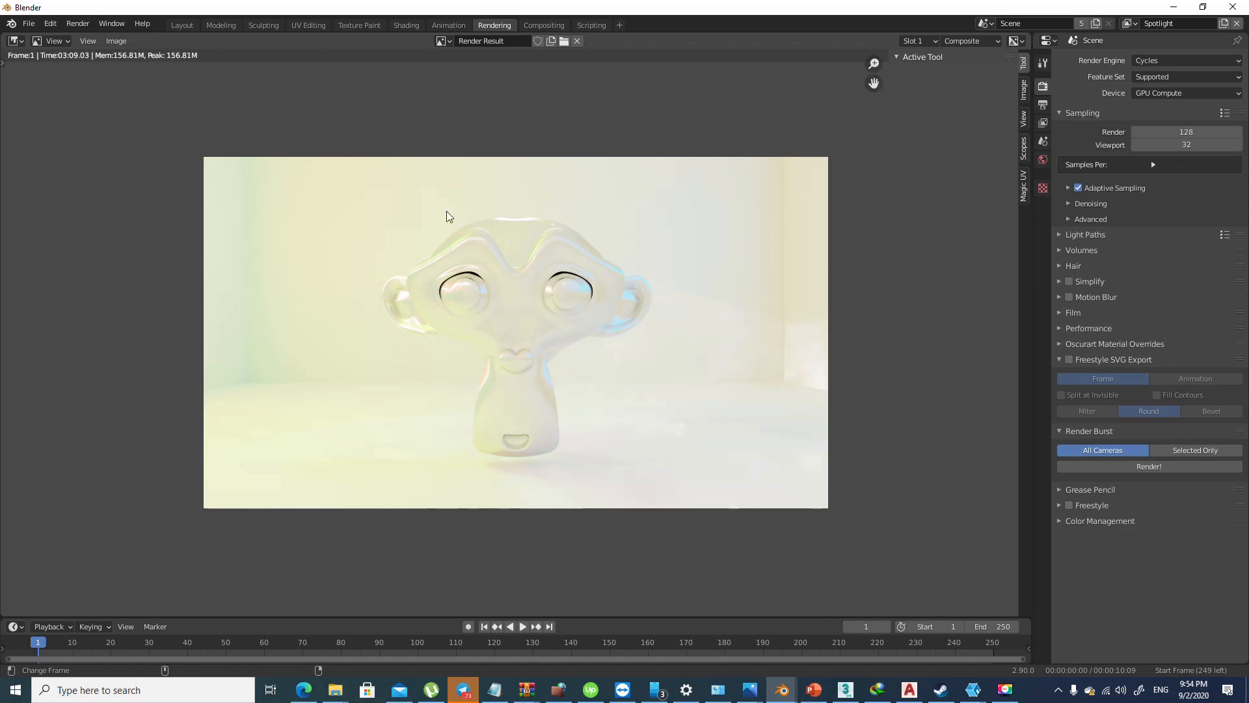
left_click(182, 26)
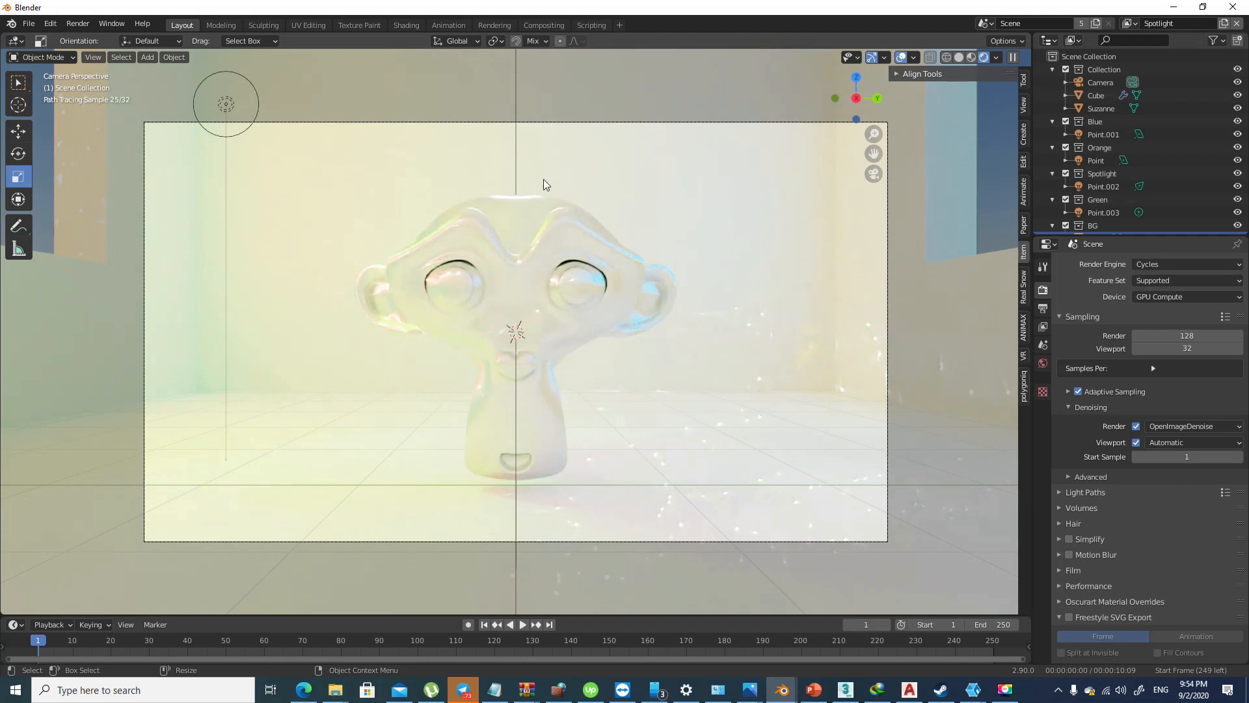
left_click(508, 27)
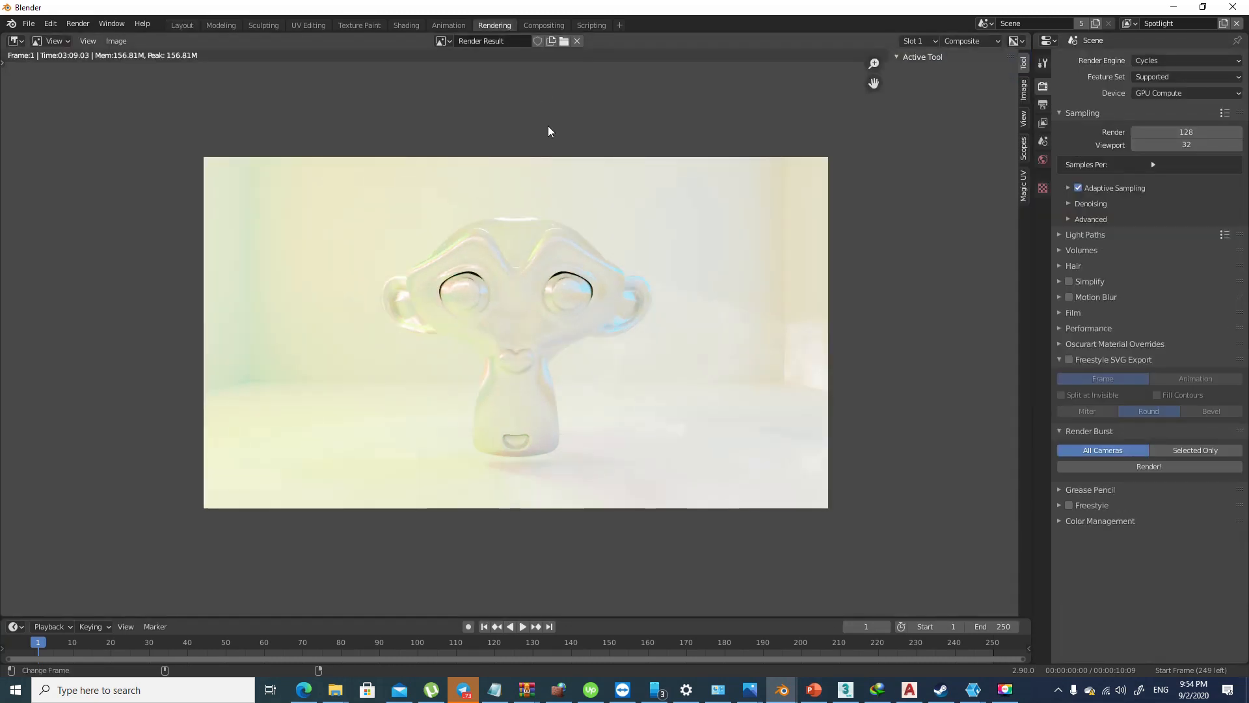
In the compositor, move the Orange, Spotlight, Green and BG Render Layers nodes down, clear of the Add node chain
left_click(544, 25)
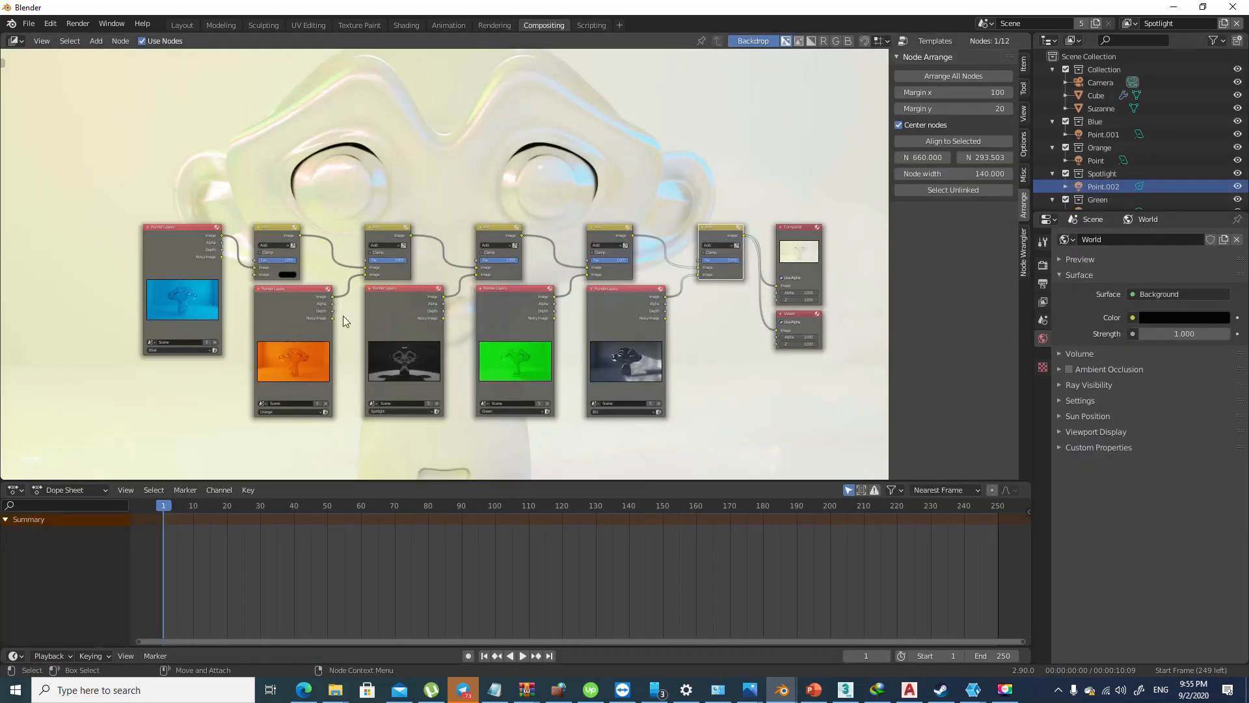
left_click_drag(293, 341, 189, 419)
left_click_drag(389, 341, 305, 450)
left_click_drag(544, 287, 491, 406)
scroll(530, 363, "down", 4)
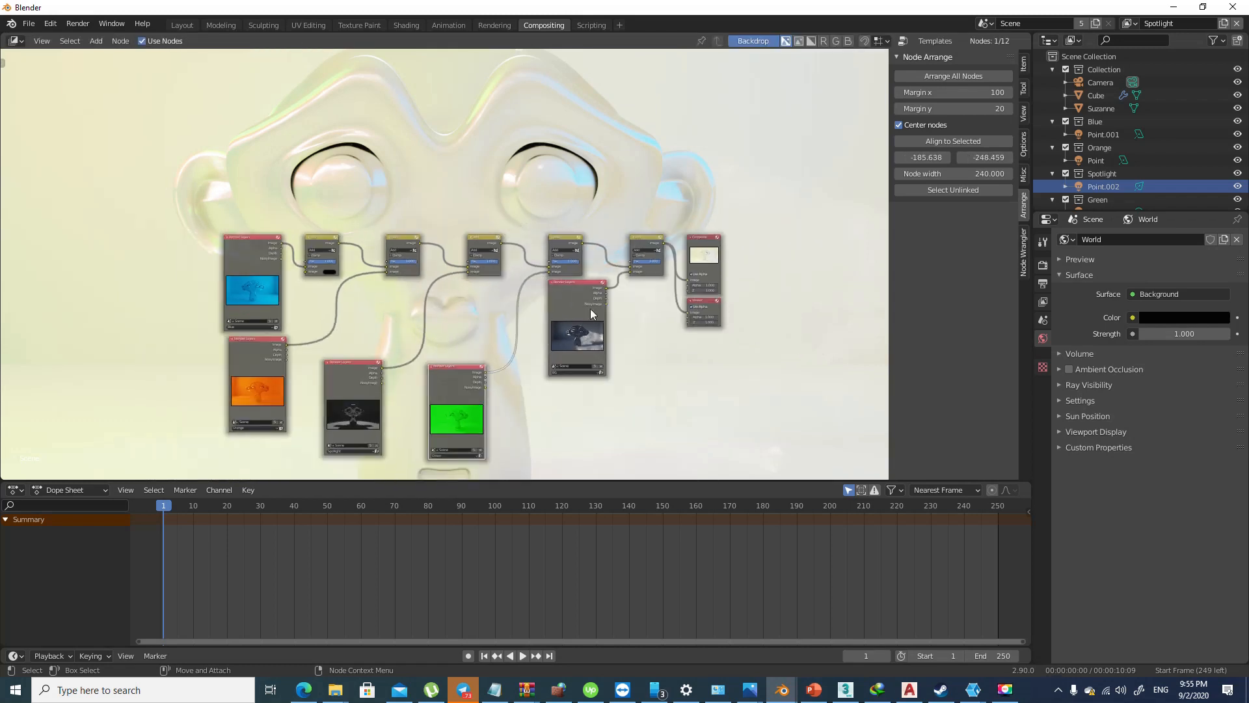
left_click_drag(564, 347, 535, 428)
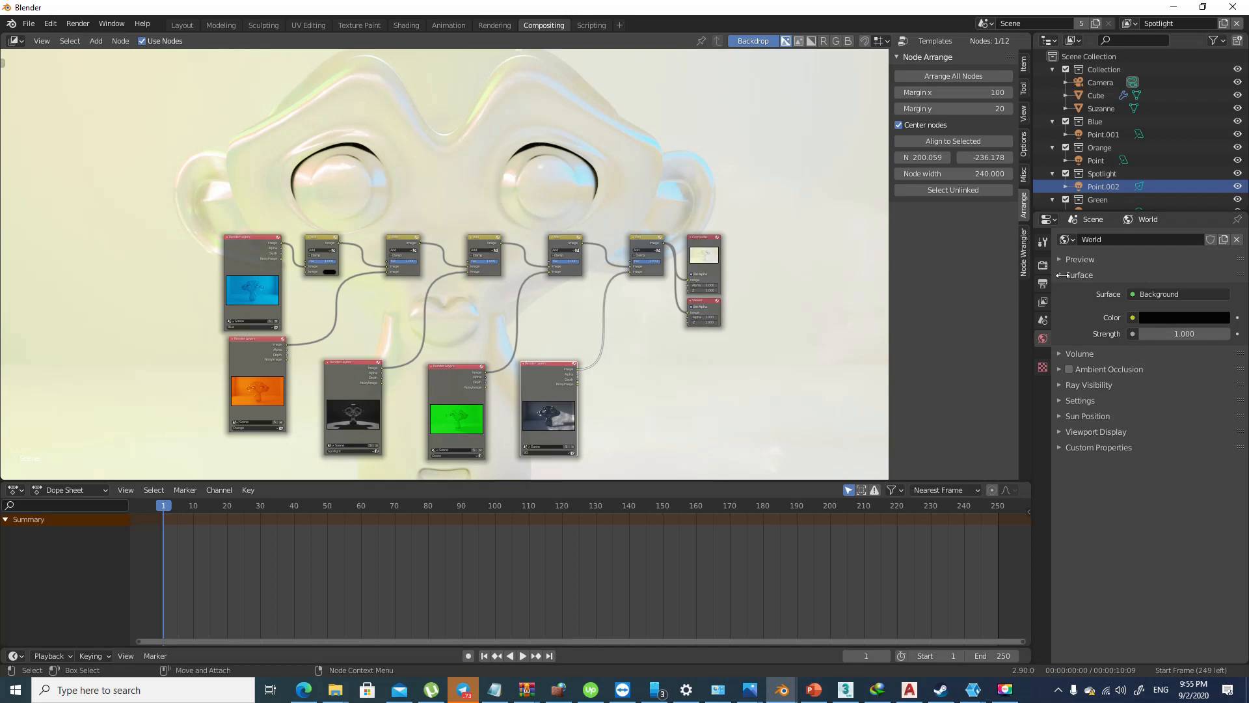
Switch the Cycles render device to CPU and back to GPU Compute
left_click(1043, 265)
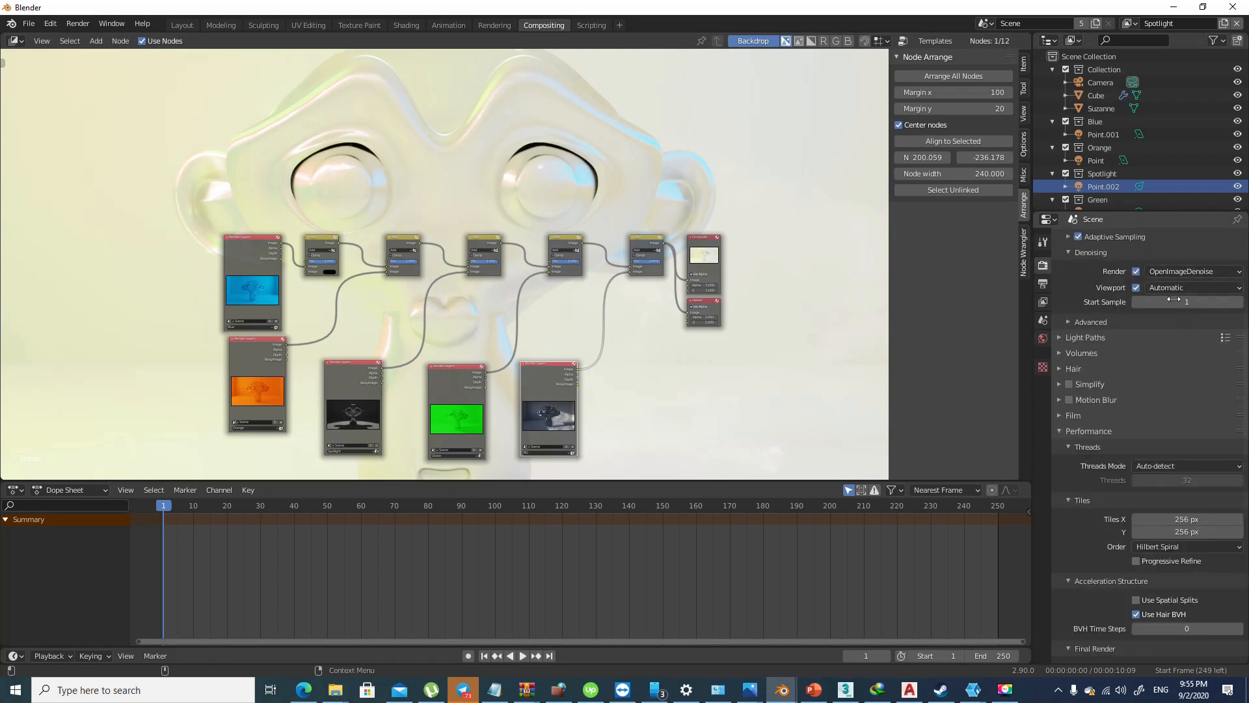
scroll(1173, 299, "up", 5)
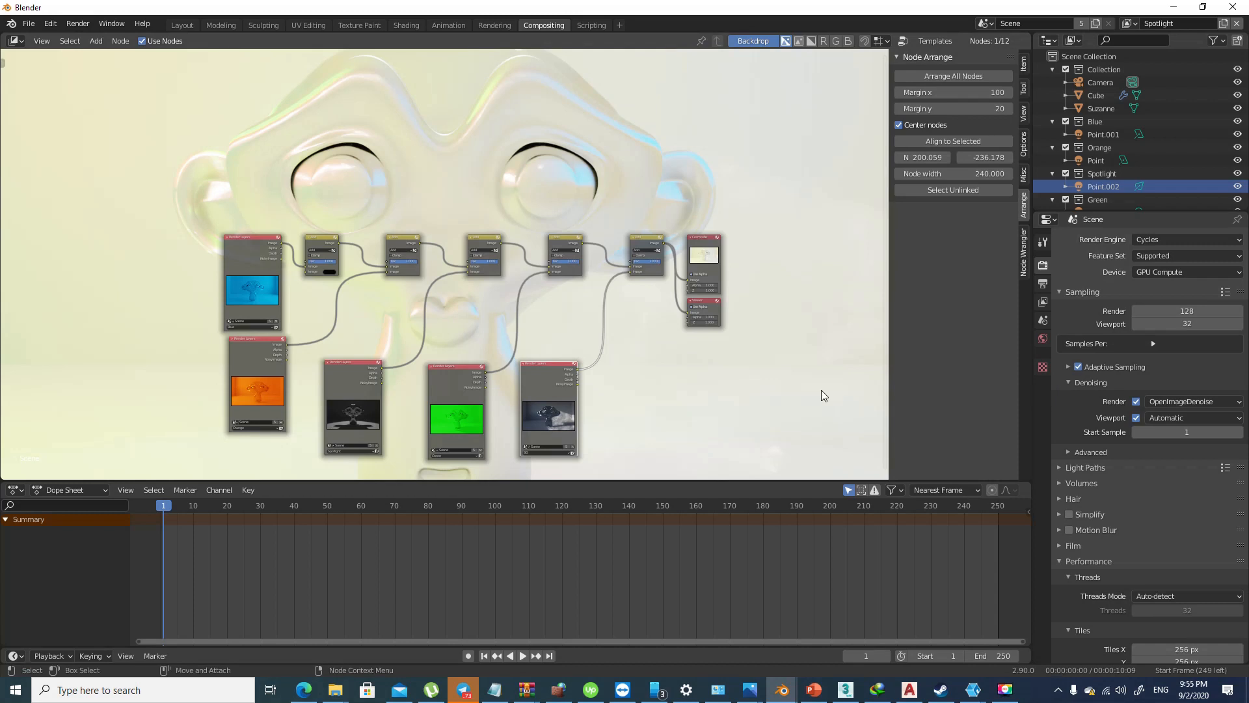
left_click(1209, 273)
left_click(1188, 285)
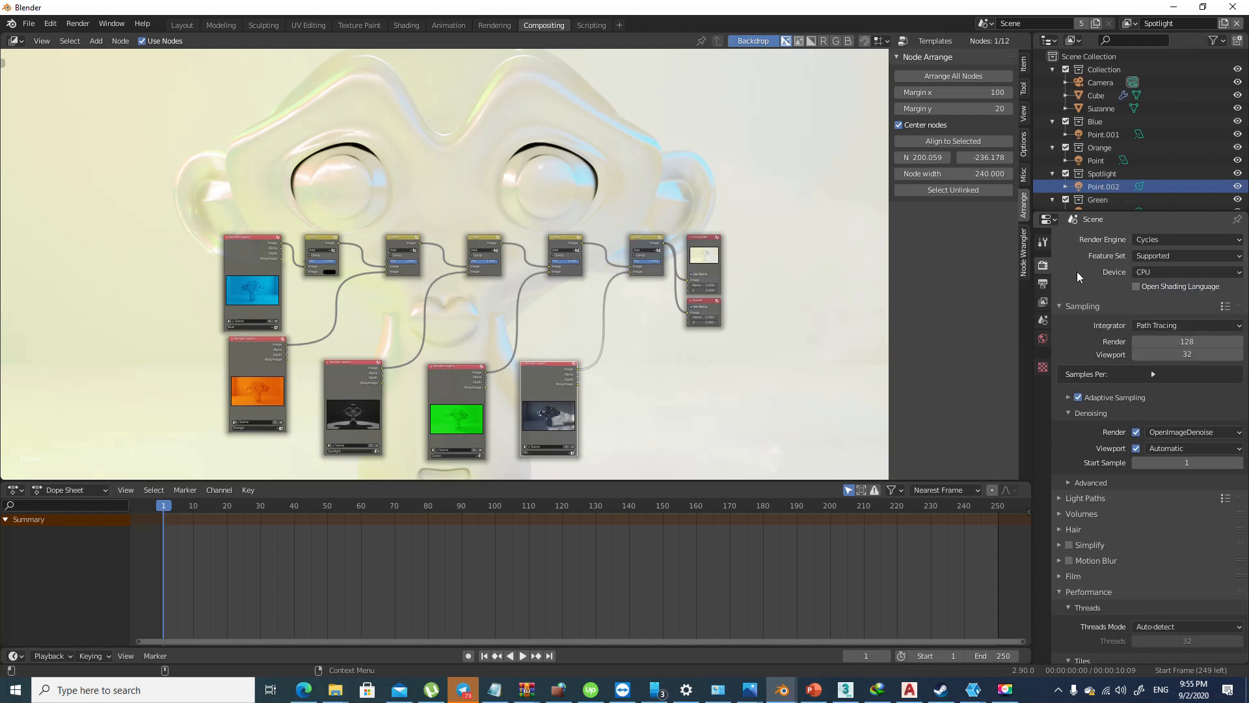
left_click(1176, 272)
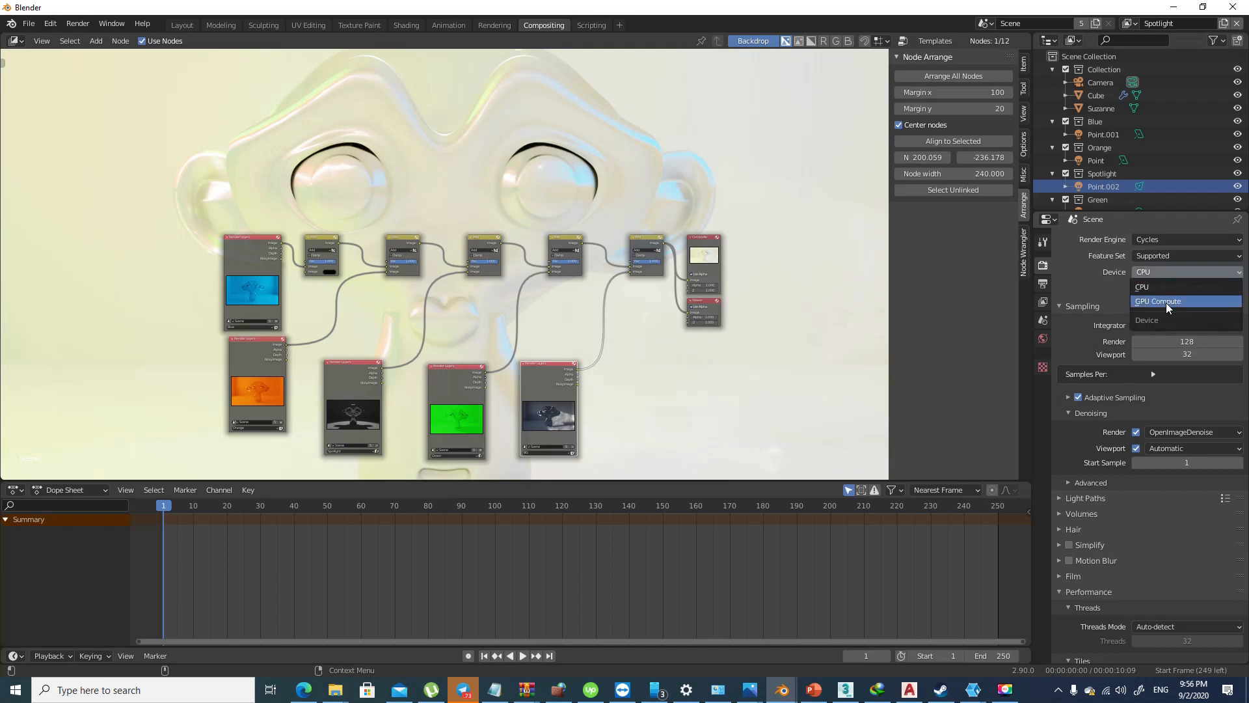
left_click(1166, 302)
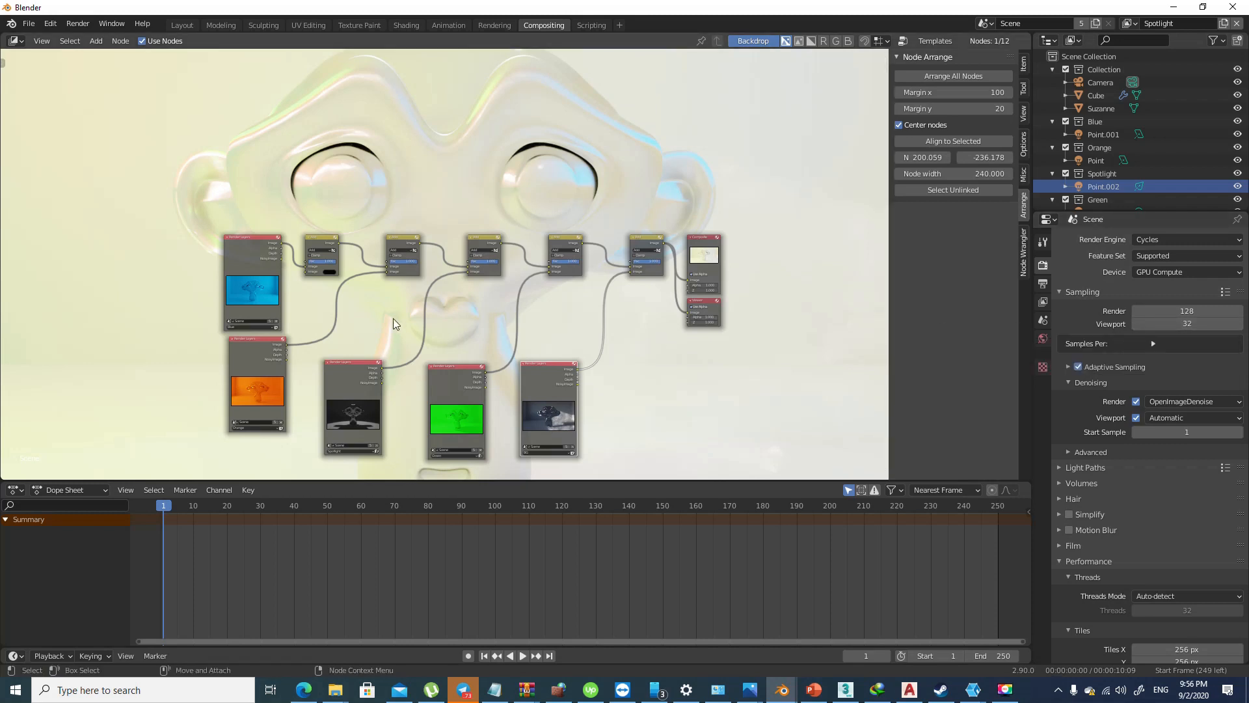
Move the Spotlight Render Layers node directly under the Orange one and place the Green node lower beside it
middle_click_drag(388, 337, 506, 238)
left_click(452, 301)
left_click_drag(380, 356, 393, 347)
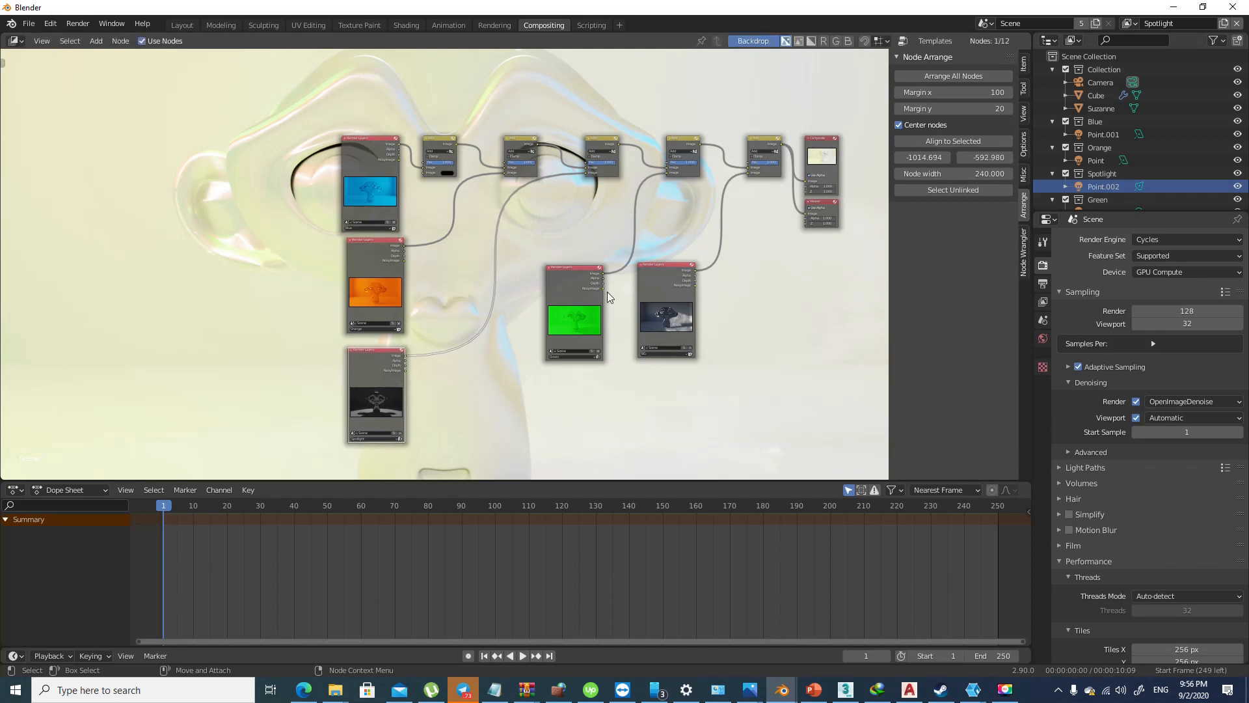
left_click_drag(588, 268, 513, 374)
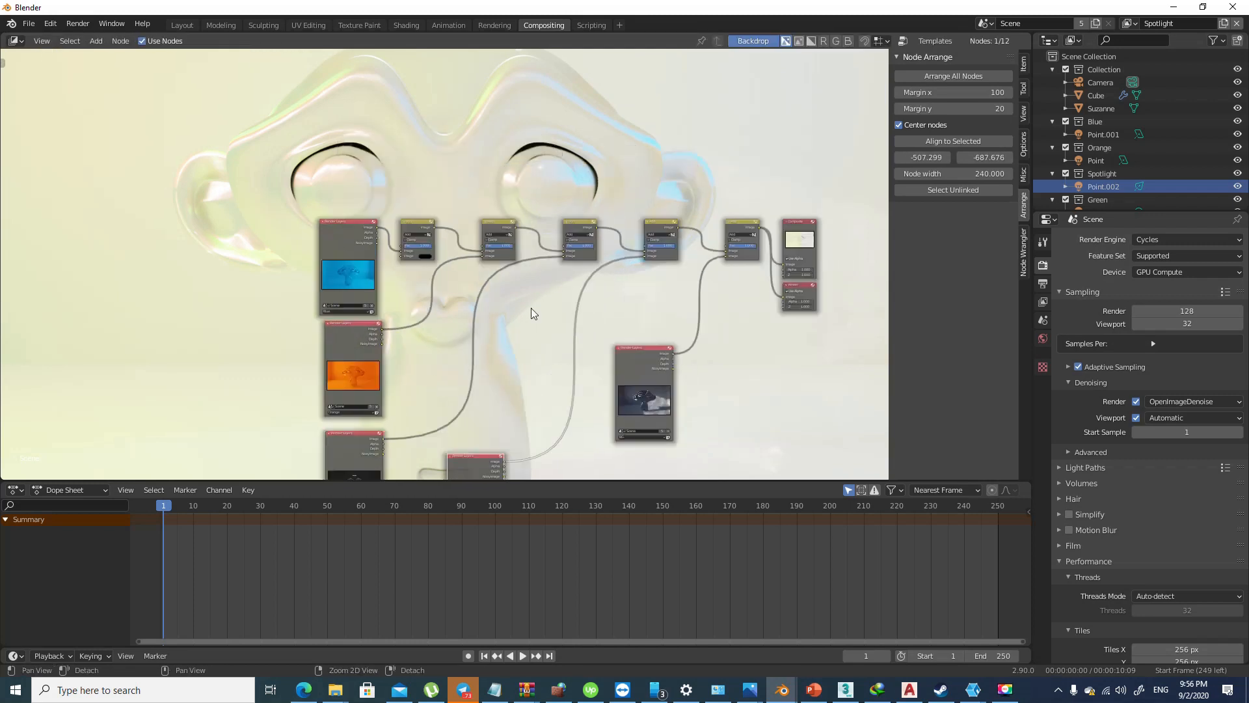
Set the factor of the second, third and fourth Add nodes to 0 to remove the Orange, Spotlight and Green light contributions
scroll(531, 307, "up", 3)
left_click_drag(522, 262, 482, 262)
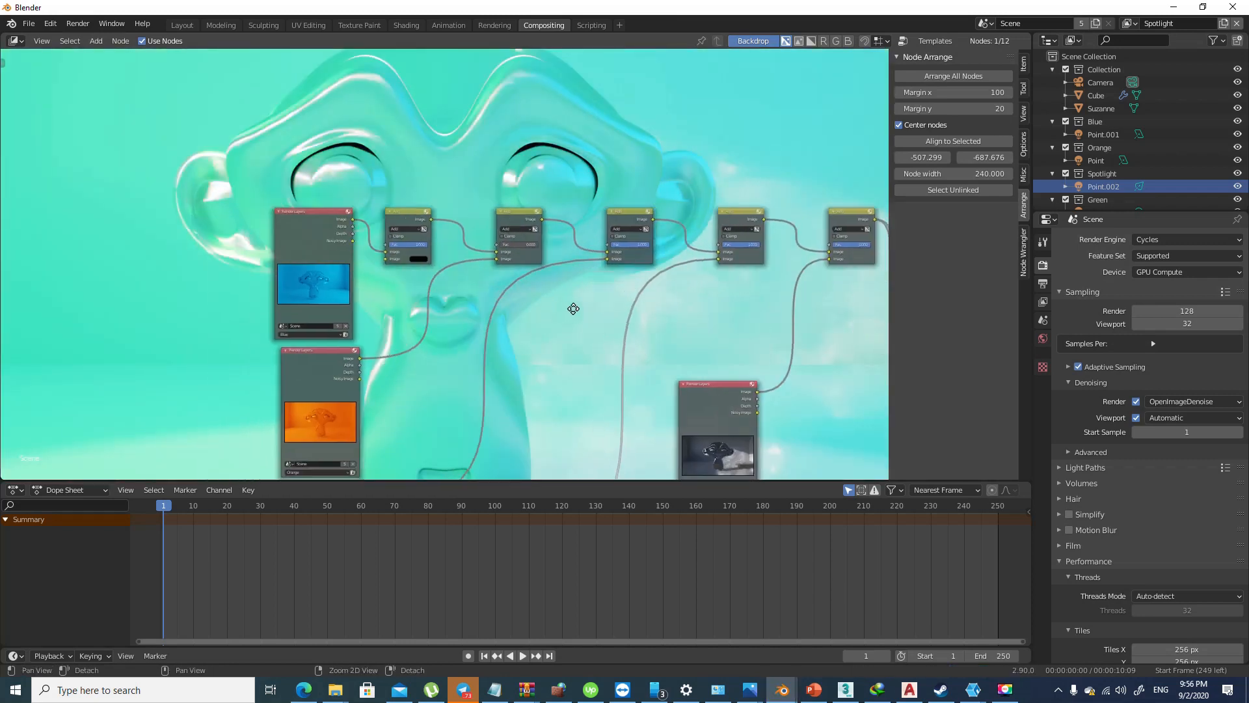
scroll(572, 305, "down", 2)
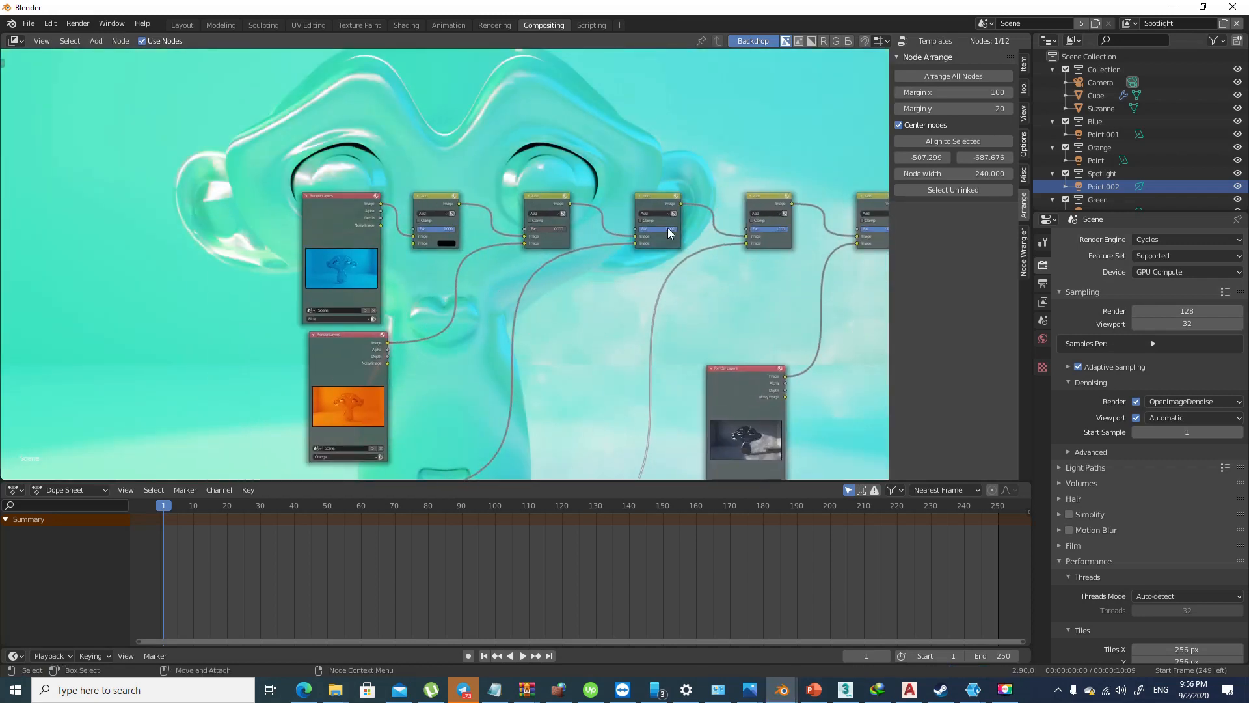
left_click_drag(670, 229, 641, 229)
scroll(553, 278, "down", 2)
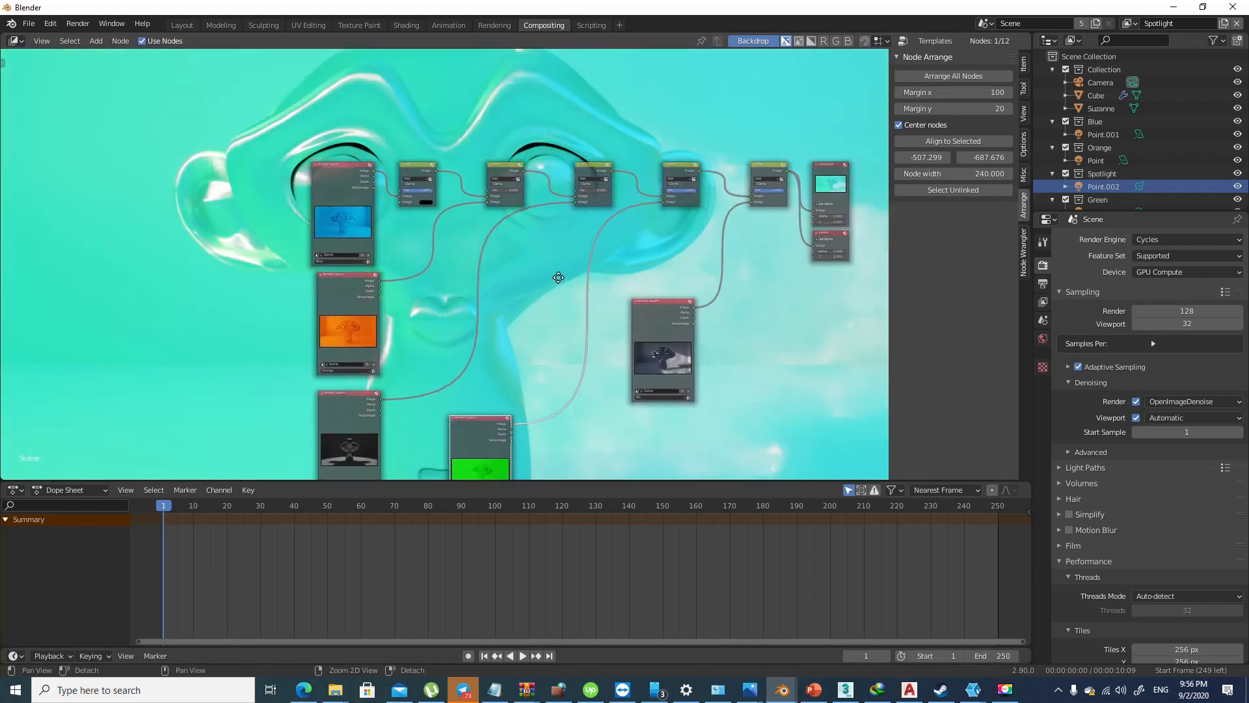
left_click_drag(689, 155, 664, 177)
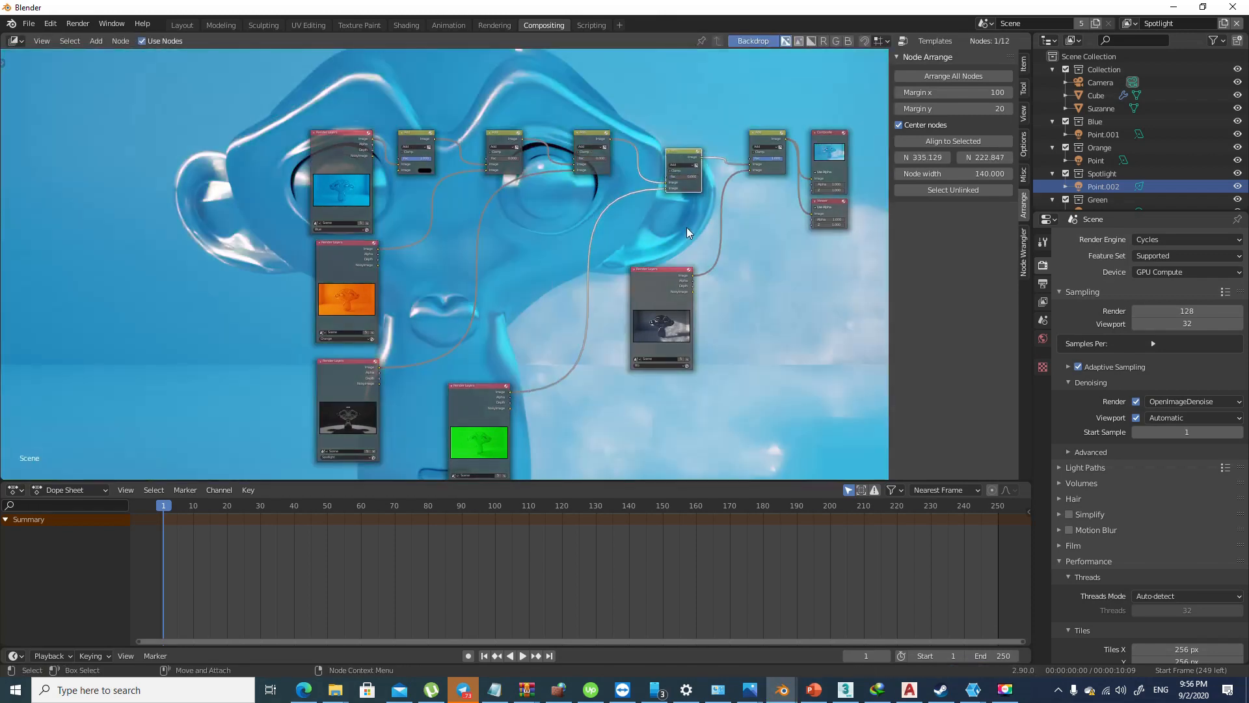
scroll(612, 281, "down", 2)
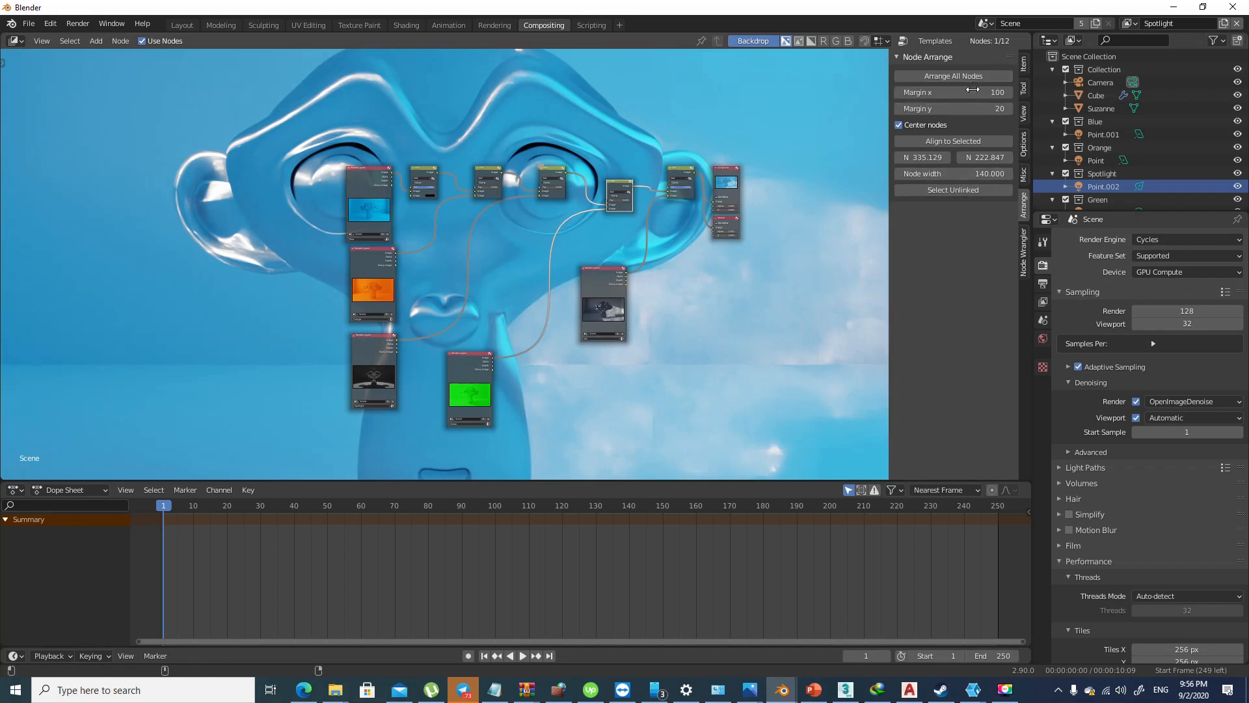
Fit the backdrop image to the compositor's node area
left_click(1024, 64)
left_click(1023, 88)
left_click(1025, 109)
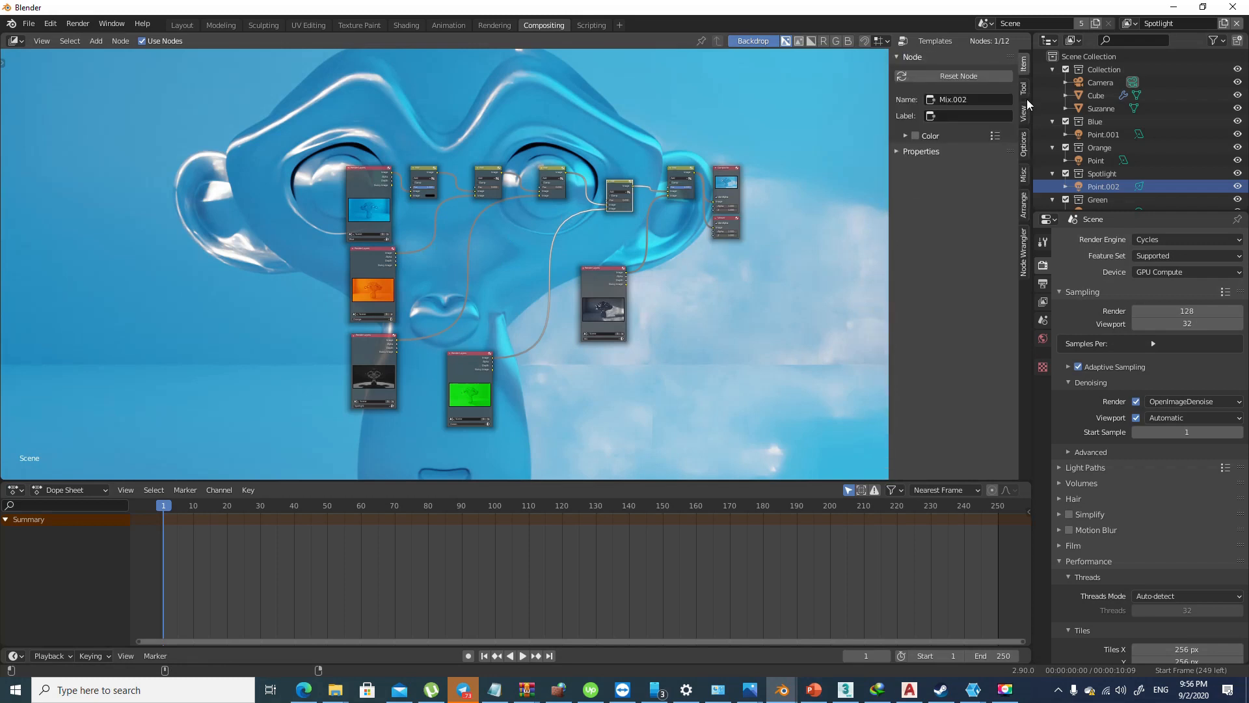
left_click(953, 151)
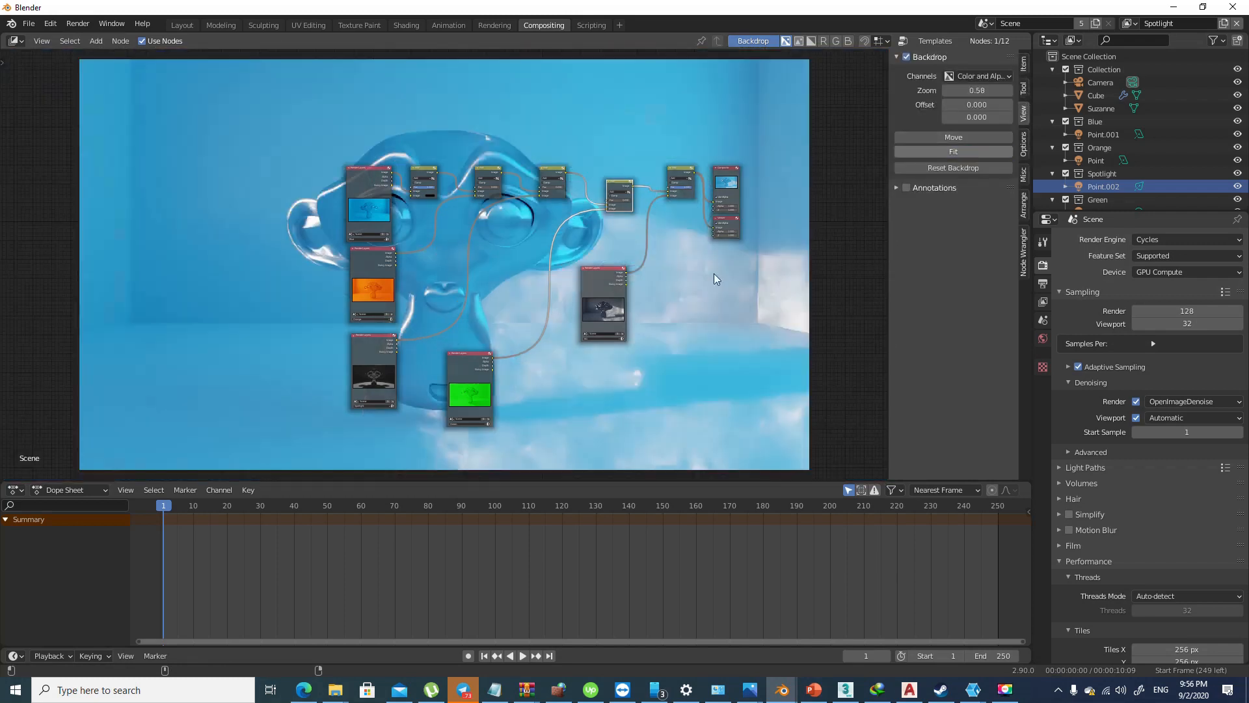
scroll(481, 246, "up", 1)
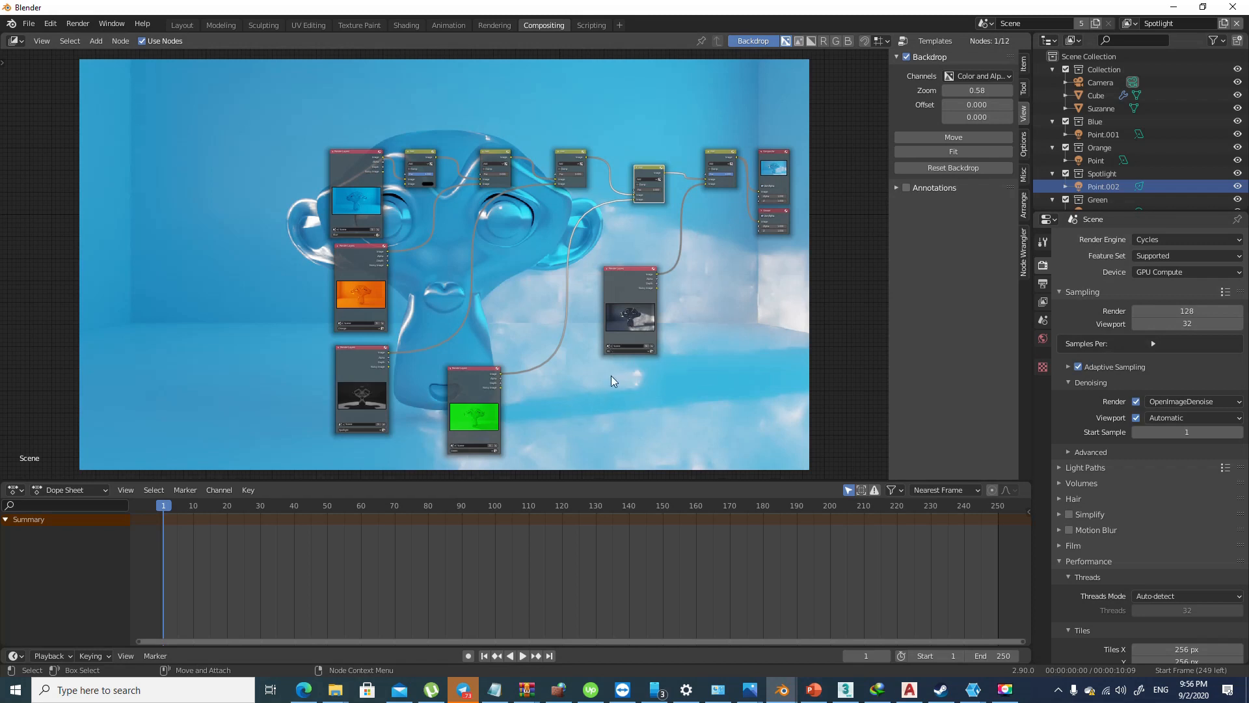
Preview the BG, Orange and Spotlight render layers, the third Add node and the final Add node in the backdrop
scroll(1091, 185, "down", 3)
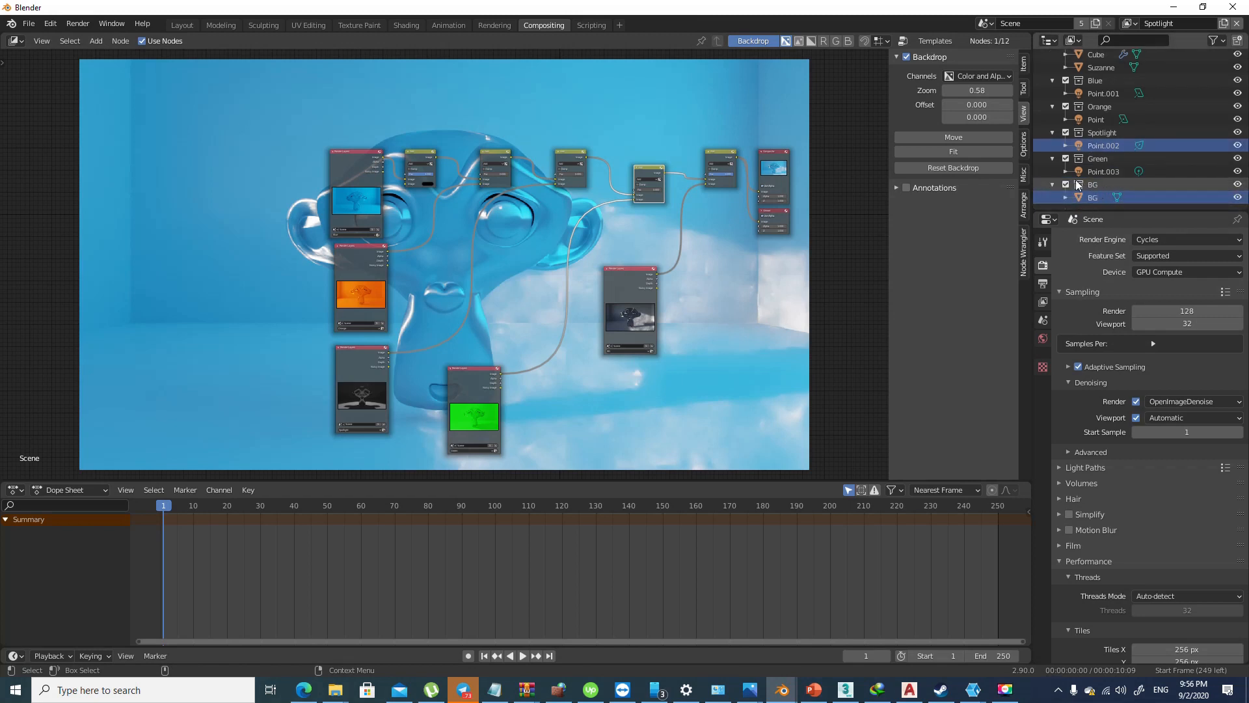
scroll(678, 350, "up", 1)
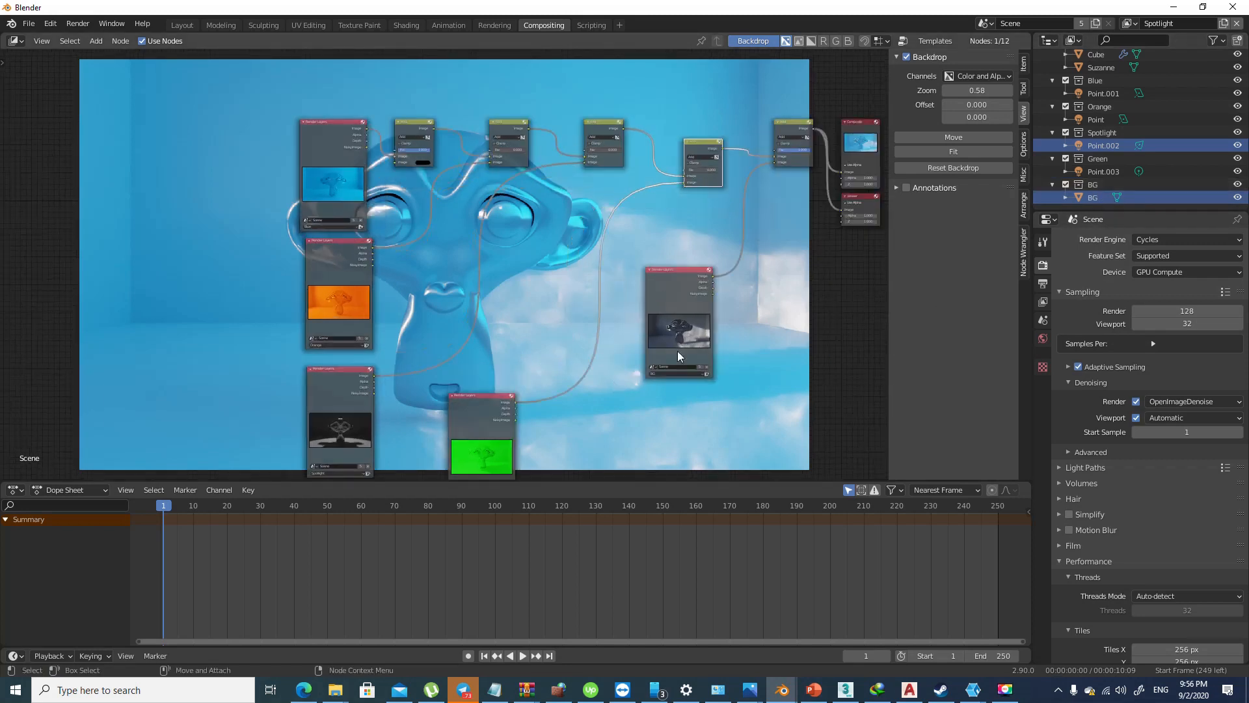
left_click(679, 285, "ctrl+shift")
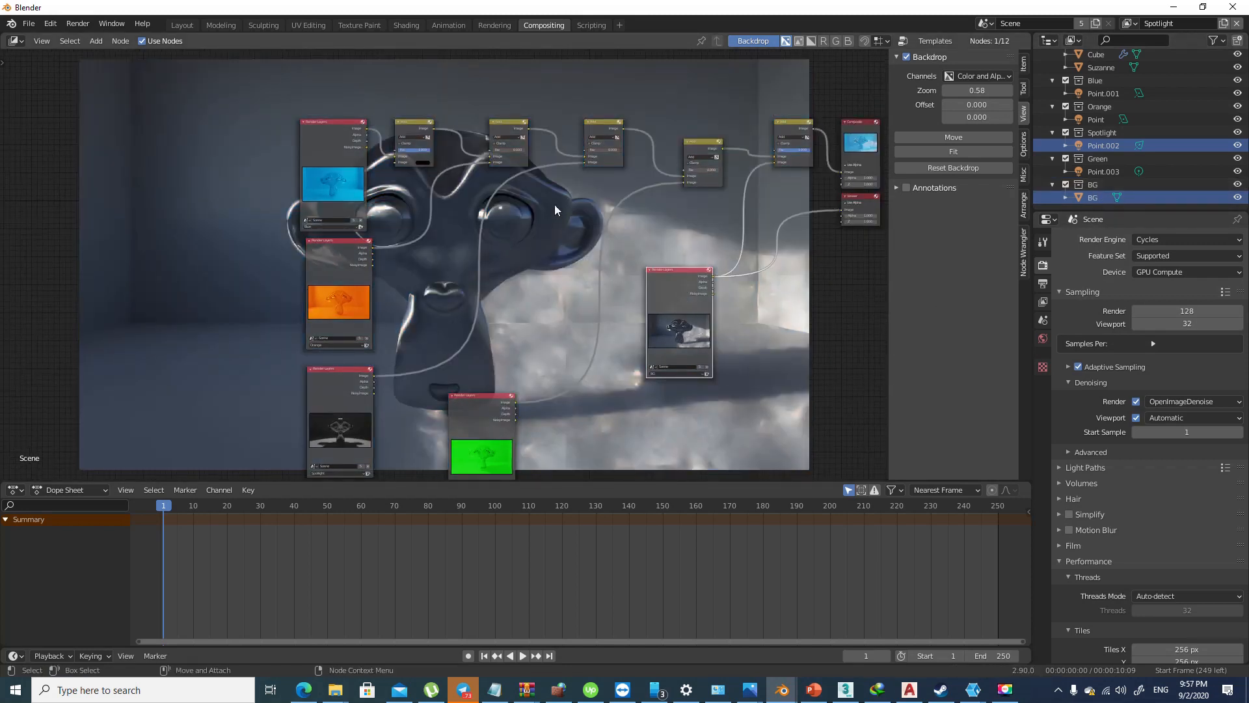
scroll(669, 297, "down", 1)
left_click(571, 166, "ctrl+shift")
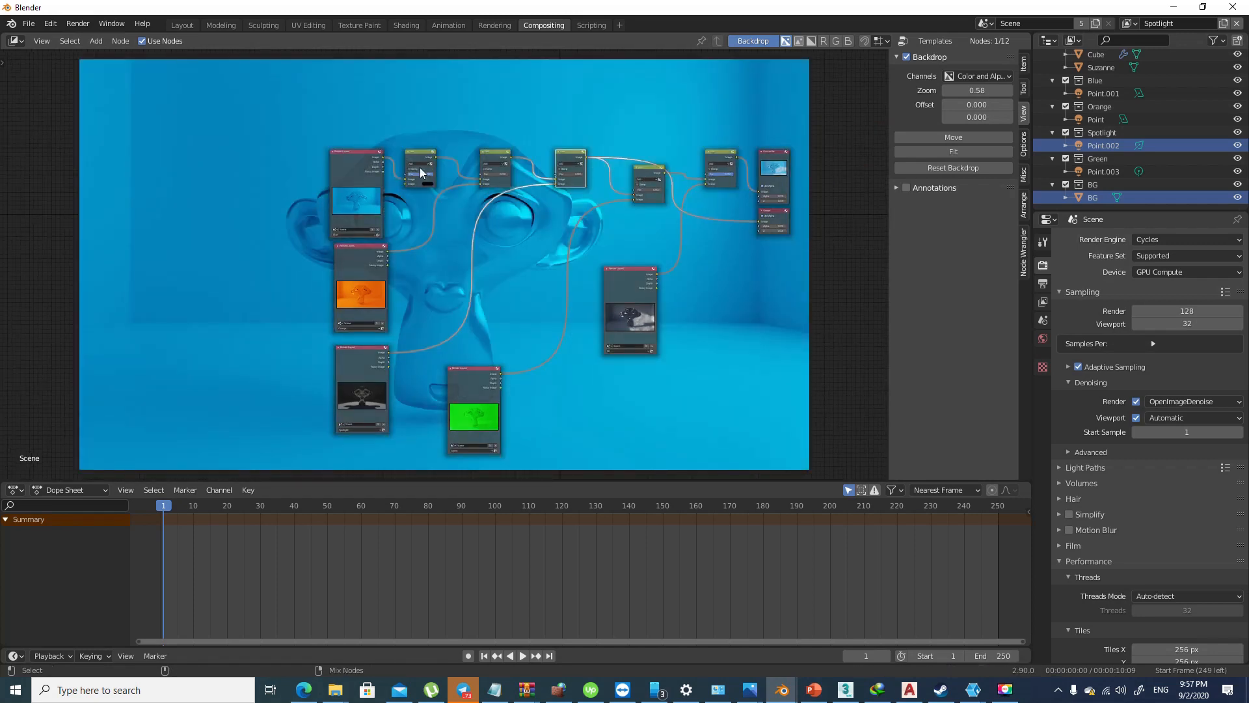
left_click(366, 258, "ctrl+shift")
left_click(369, 357, "ctrl+shift")
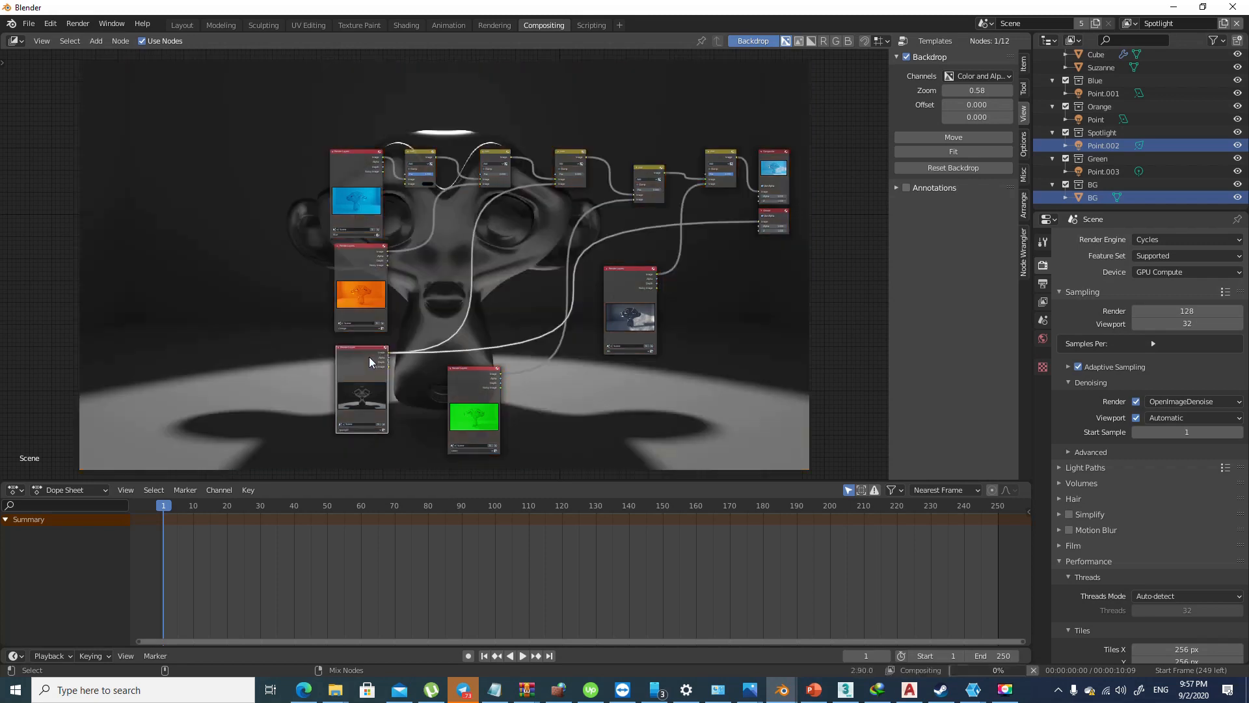
left_click(571, 157, "ctrl+shift")
left_click(711, 153, "ctrl+shift")
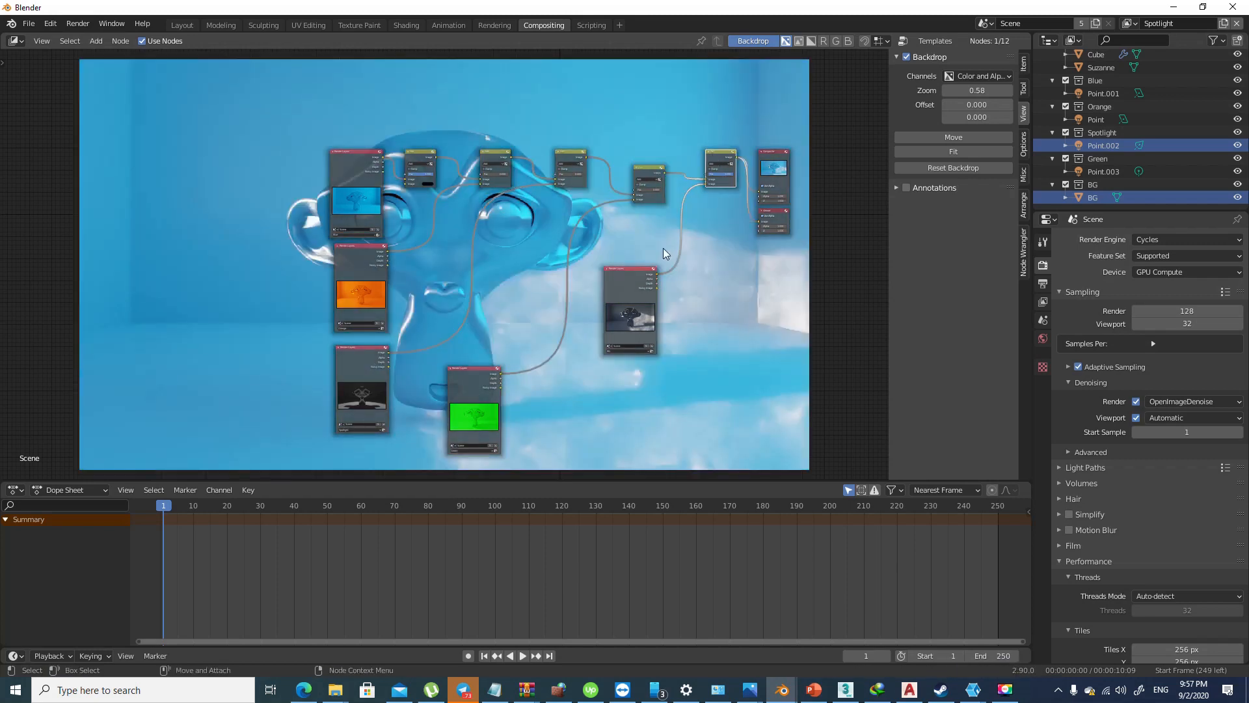
Combine the five Add nodes into one node group and return to the main node tree
middle_click_drag(663, 248, 588, 319)
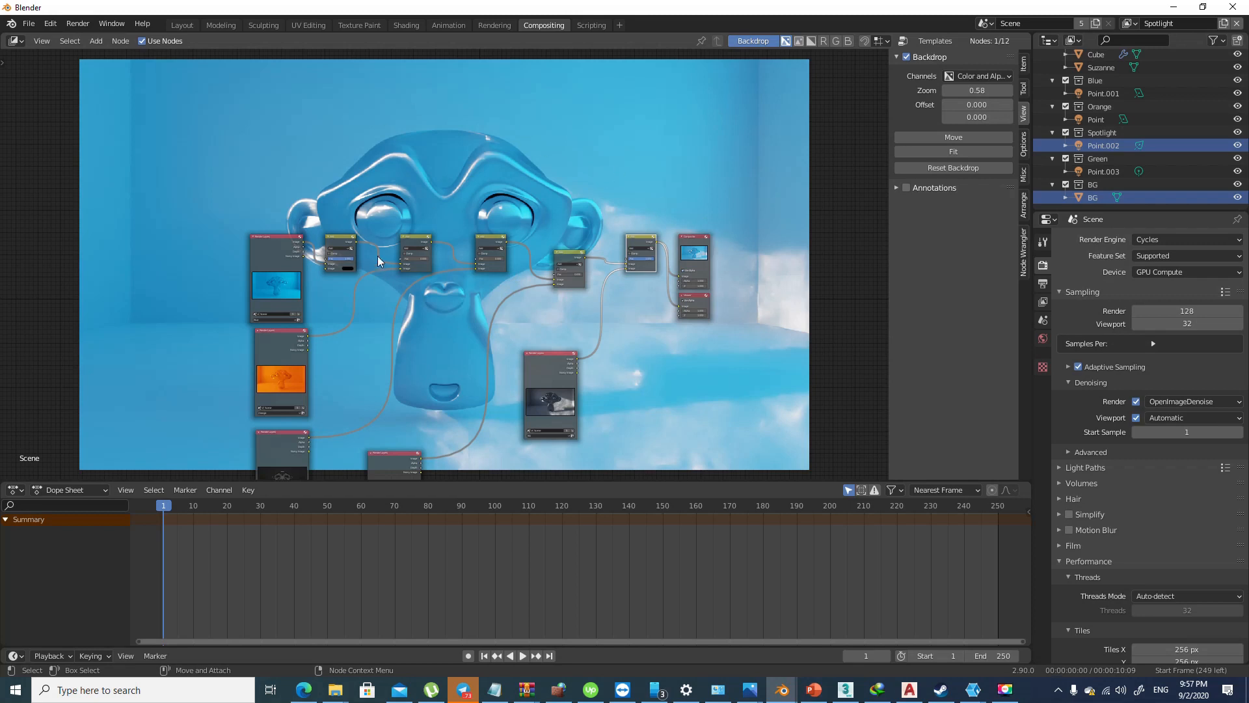
left_click_drag(656, 189, 326, 324)
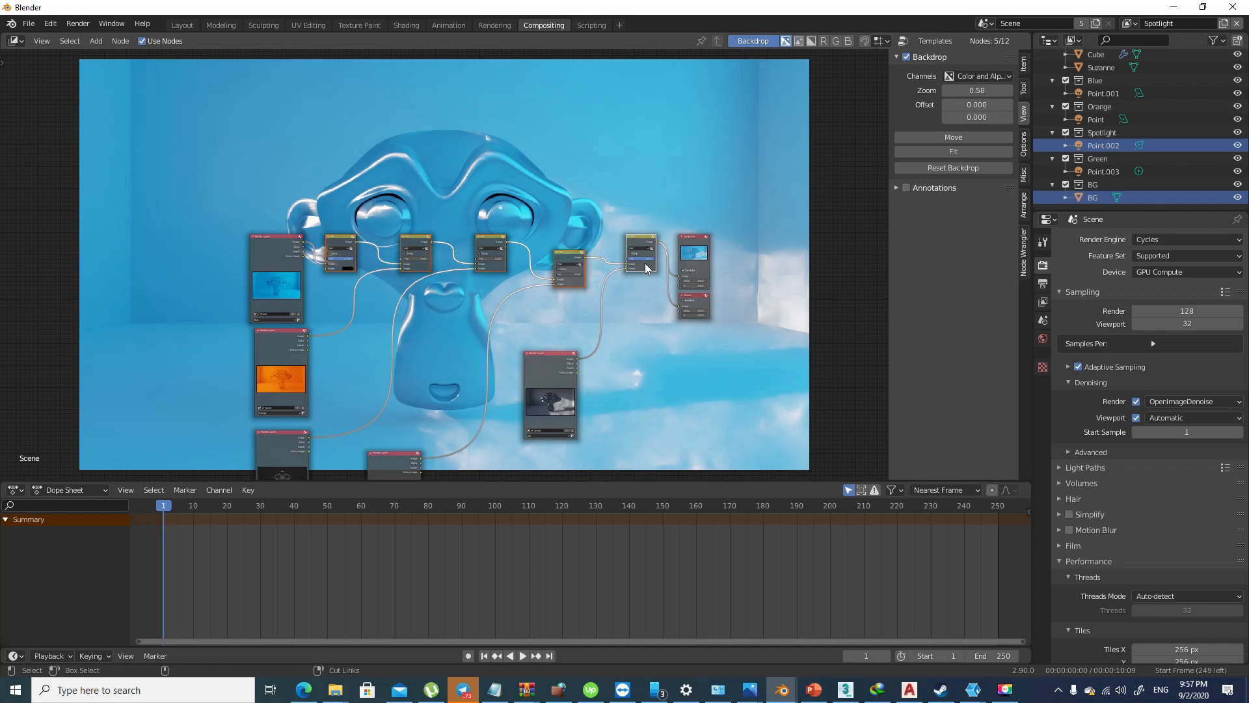
key("ctrl+g")
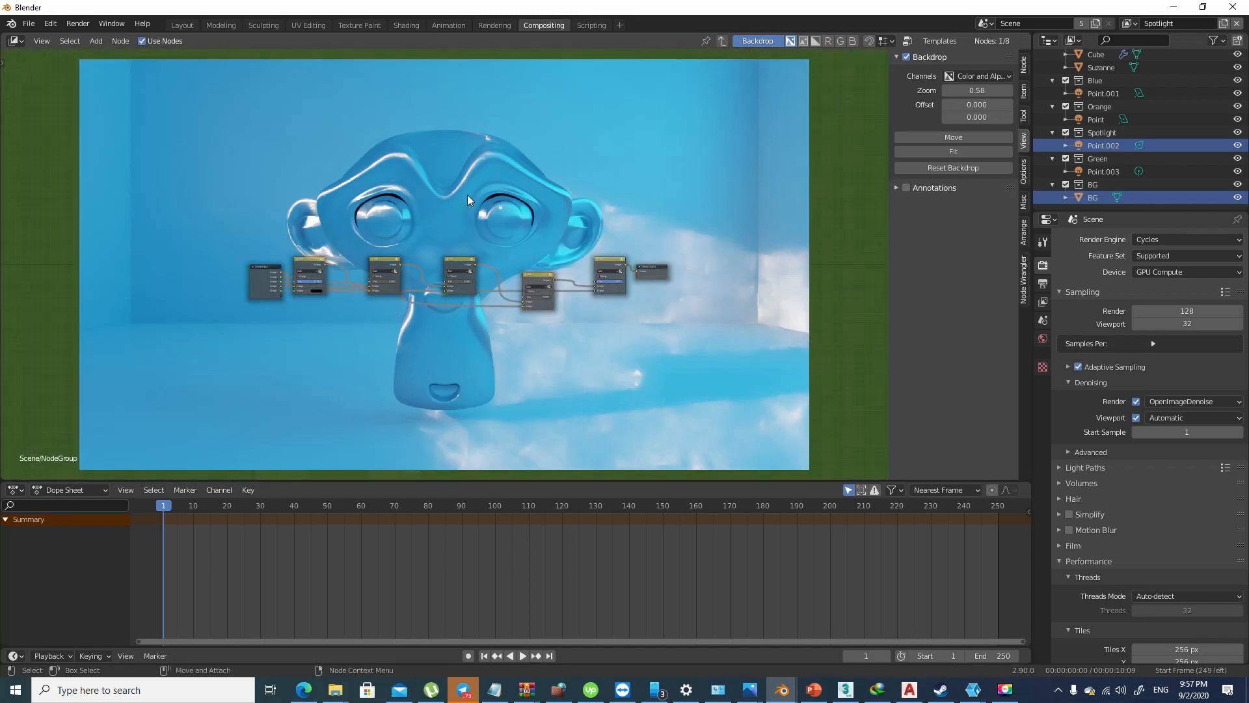
key("Tab")
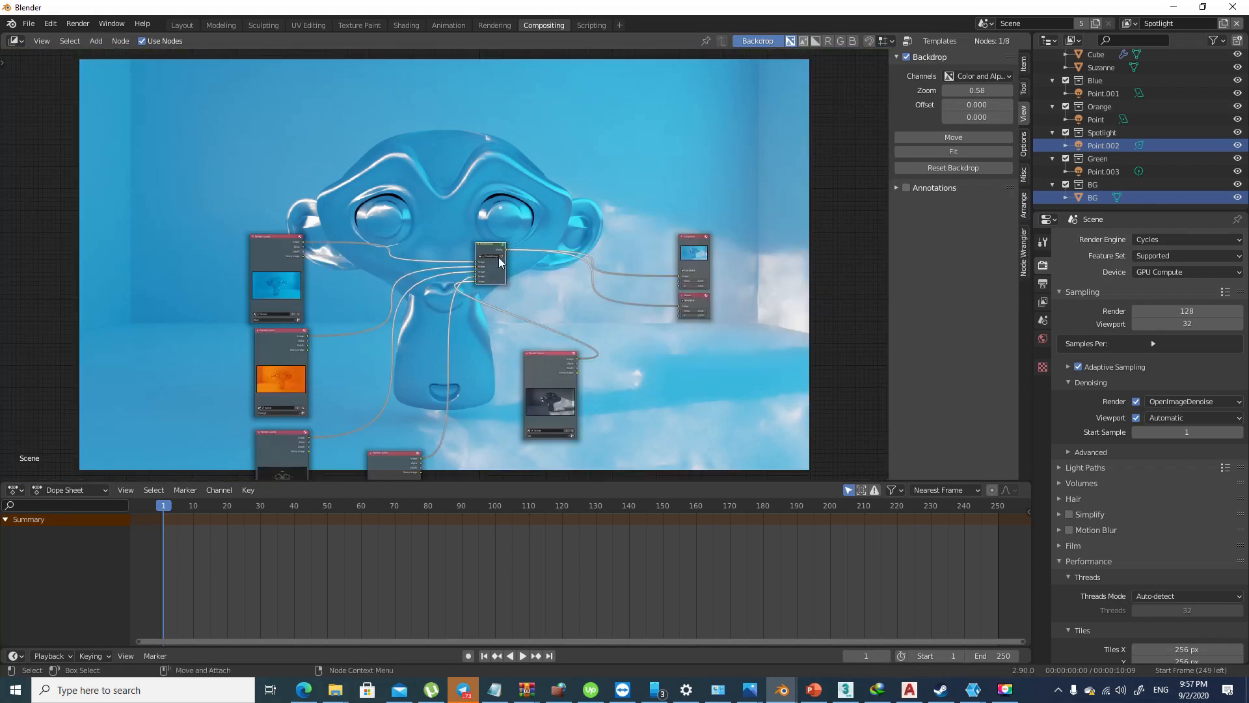
Move the node group closer to the Composite and Viewer nodes and reposition the BG Render Layers node below it
scroll(488, 241, "up", 10)
left_click_drag(540, 278, 667, 292)
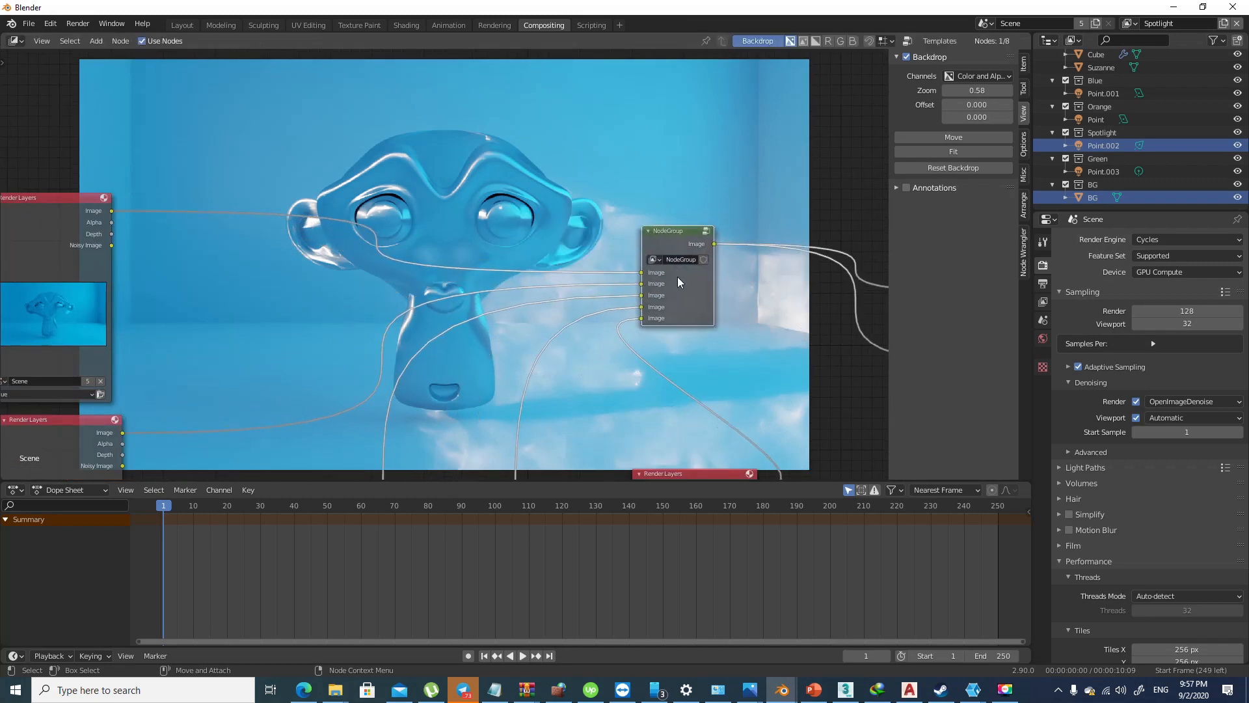
scroll(675, 298, "down", 7)
scroll(675, 298, "down", 1)
mouse_move(584, 389)
left_mouse_down()
mouse_move(458, 241)
mouse_move(542, 334)
mouse_move(568, 405)
left_mouse_up()
scroll(549, 296, "up", 2)
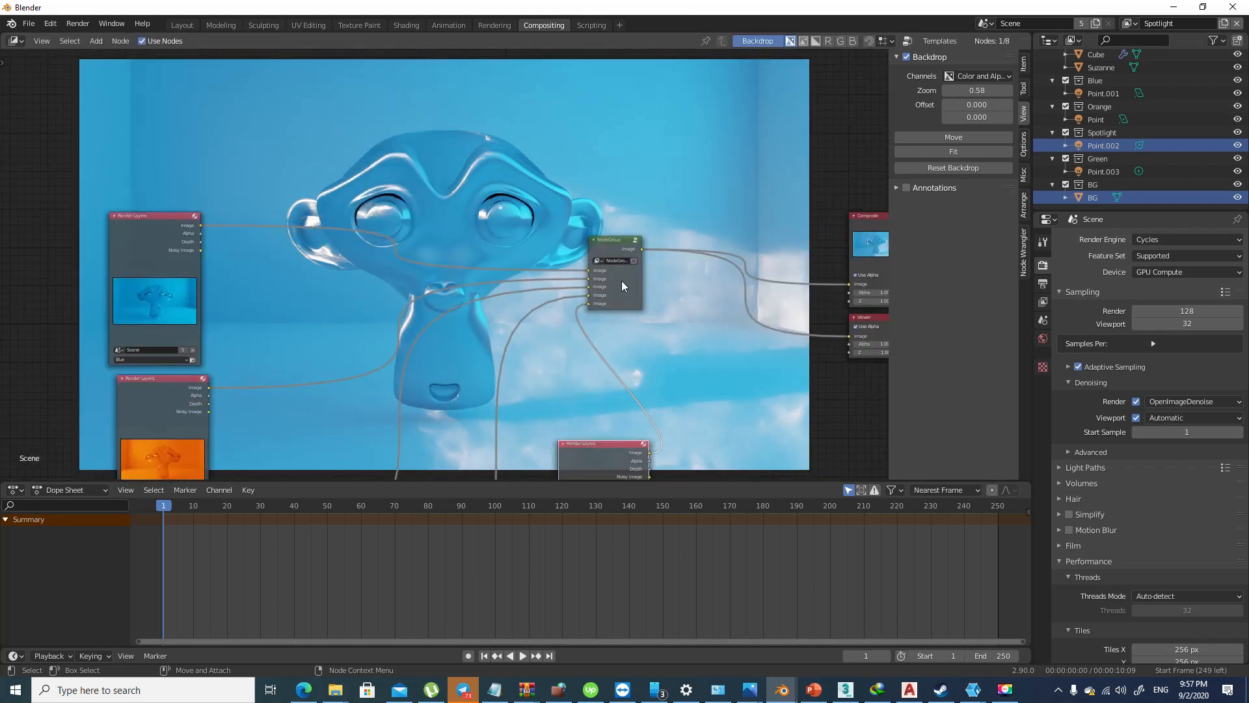
scroll(612, 312, "down", 1)
middle_click_drag(605, 274, 575, 202)
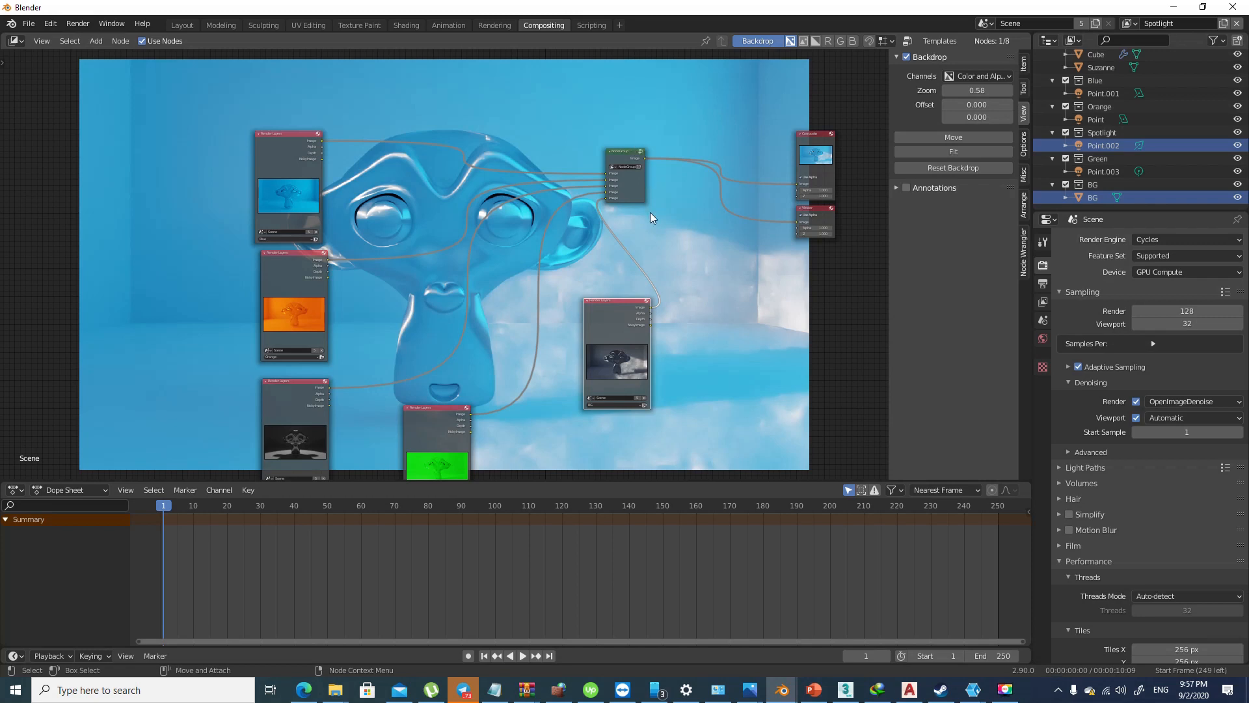
Open the node group for editing and spread its five Add nodes into a staggered chain above the Group Input
scroll(650, 215, "up", 2)
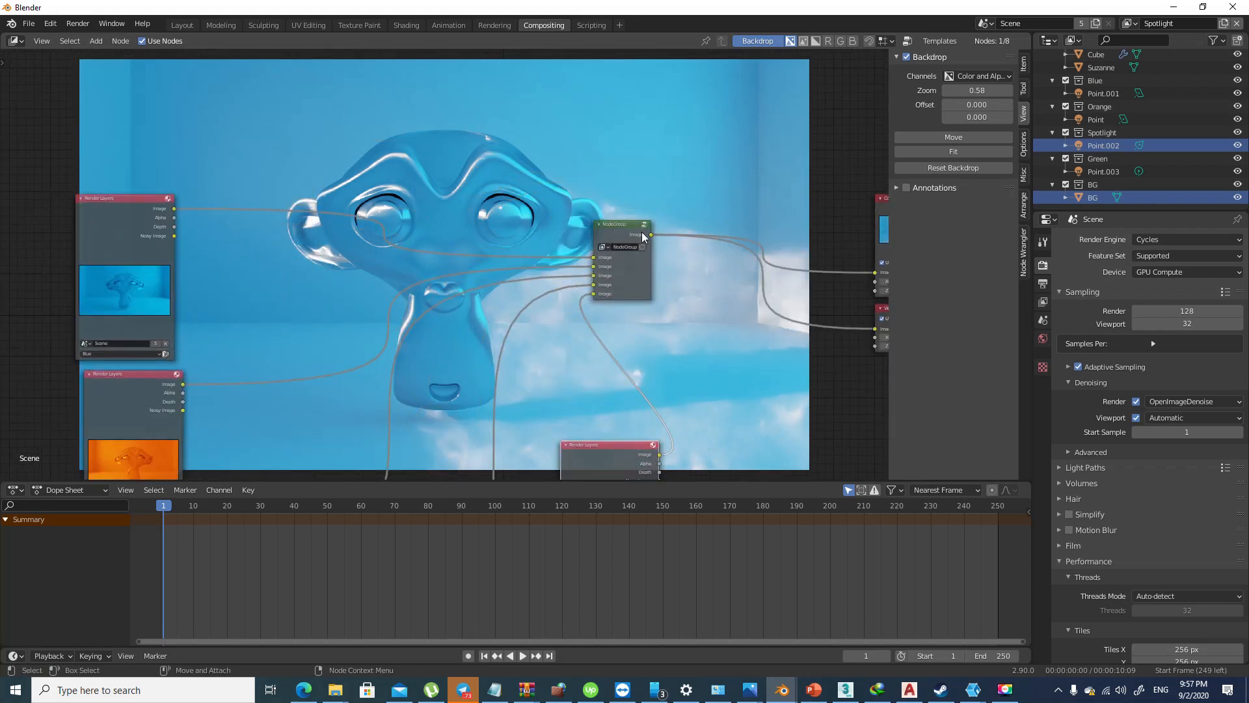
left_click(638, 233)
right_click(630, 228)
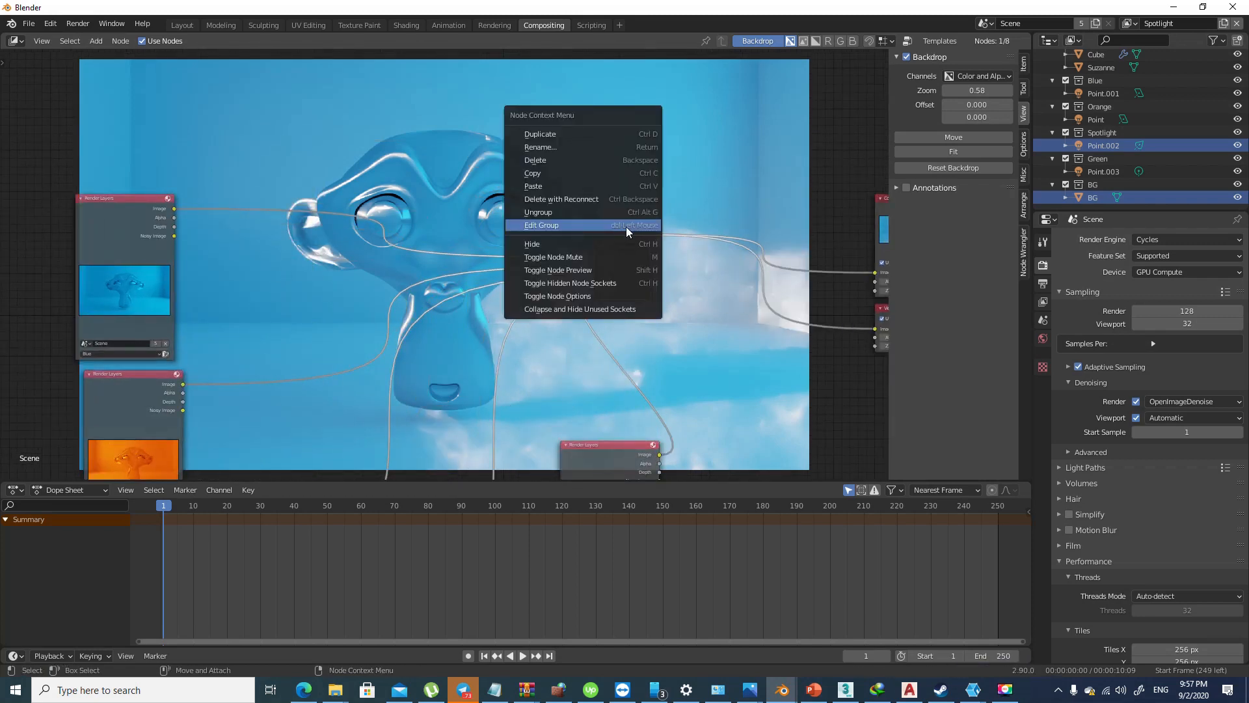
left_click(626, 226)
left_click_drag(603, 295, 587, 155)
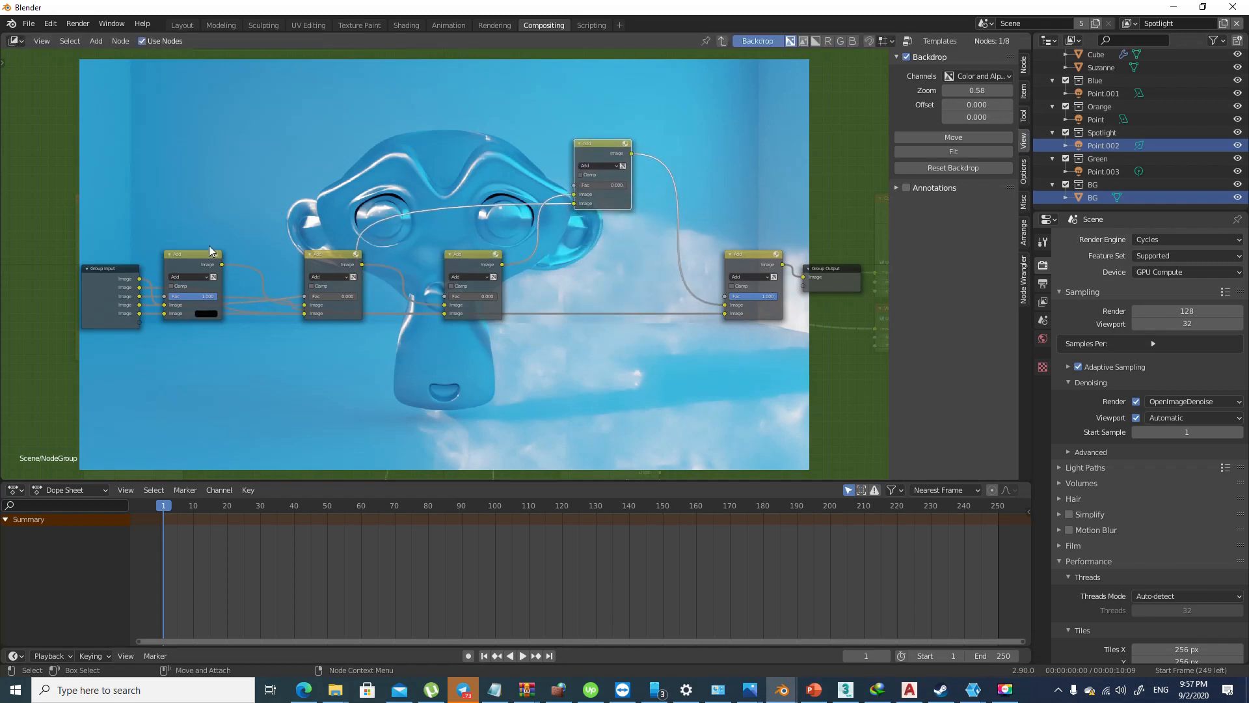
left_click_drag(209, 252, 320, 103)
left_click(345, 256)
left_click_drag(345, 280, 430, 149)
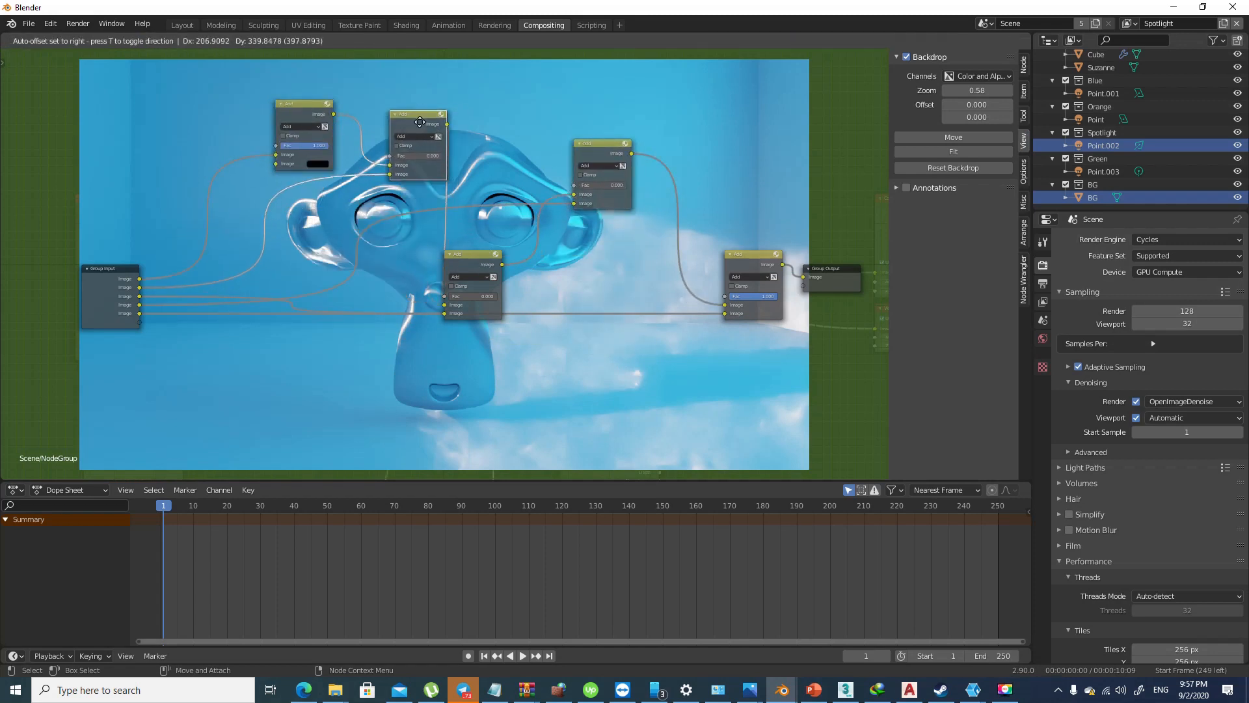
left_click_drag(487, 280, 532, 161)
left_click_drag(749, 274, 694, 243)
Expose the Fac socket of each of the five Add nodes as a new socket on the Group Input node
middle_click_drag(127, 256, 303, 259)
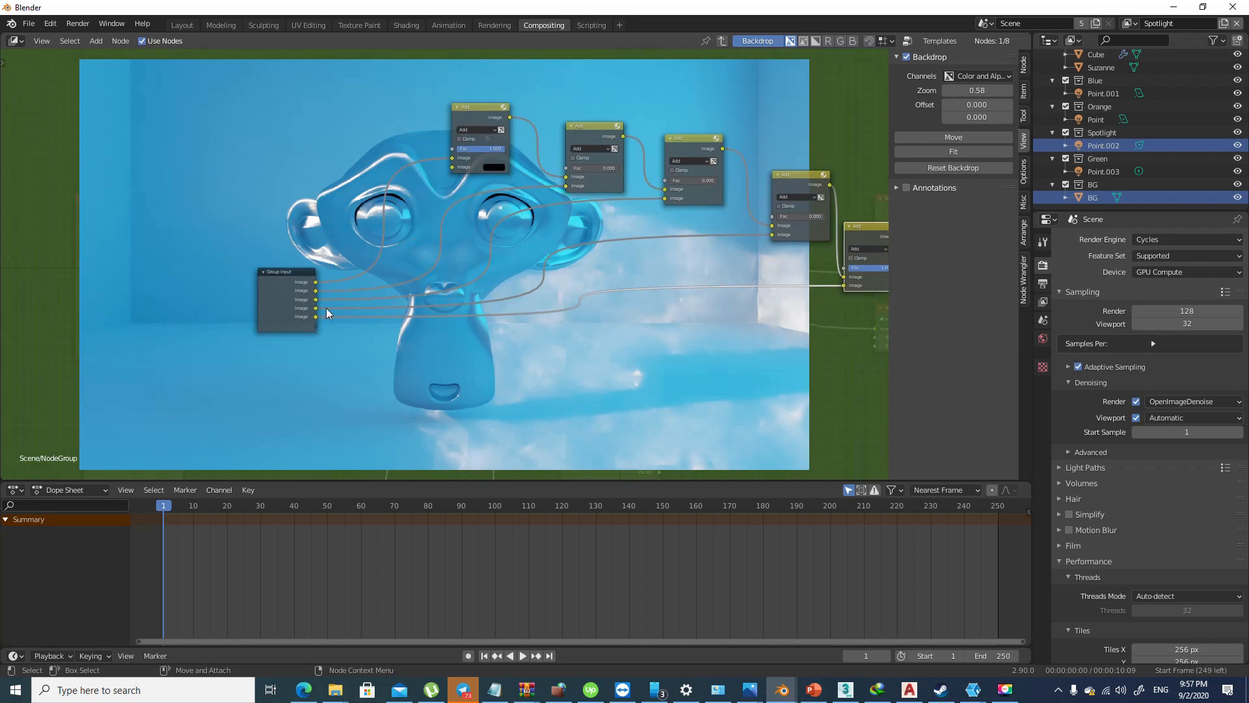
middle_click_drag(325, 307, 185, 312)
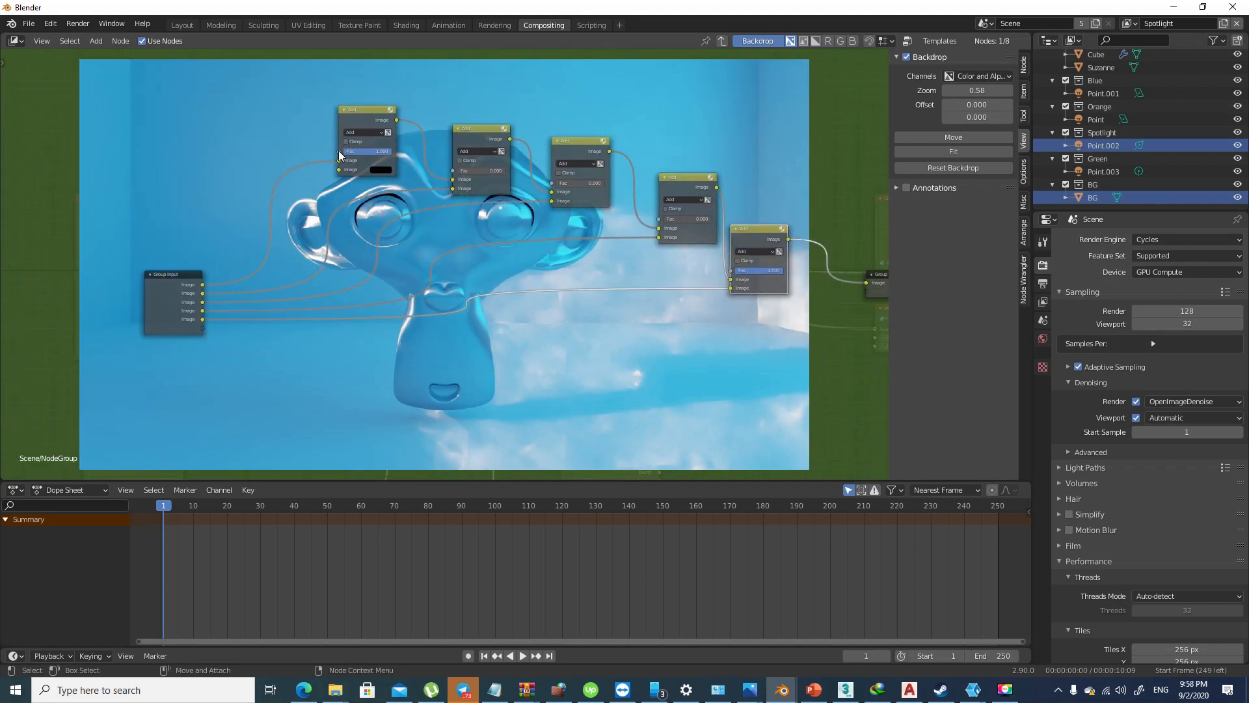
left_click_drag(338, 150, 203, 328)
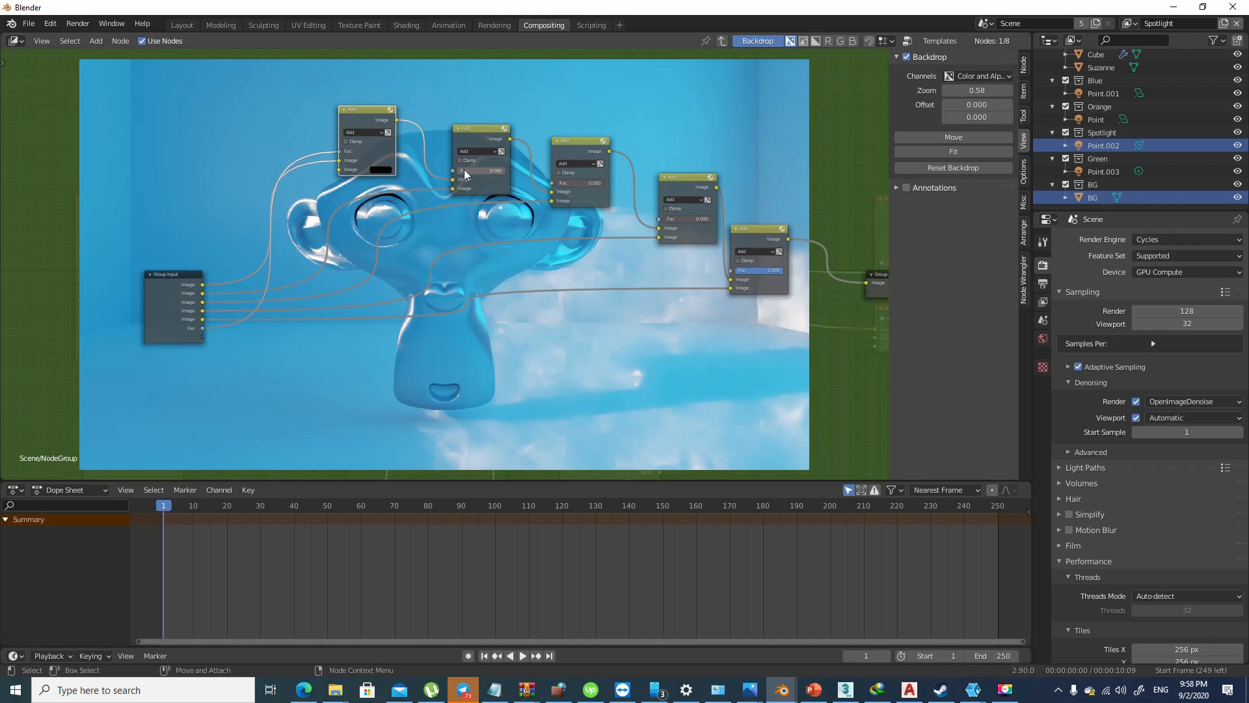
left_click_drag(453, 171, 202, 336)
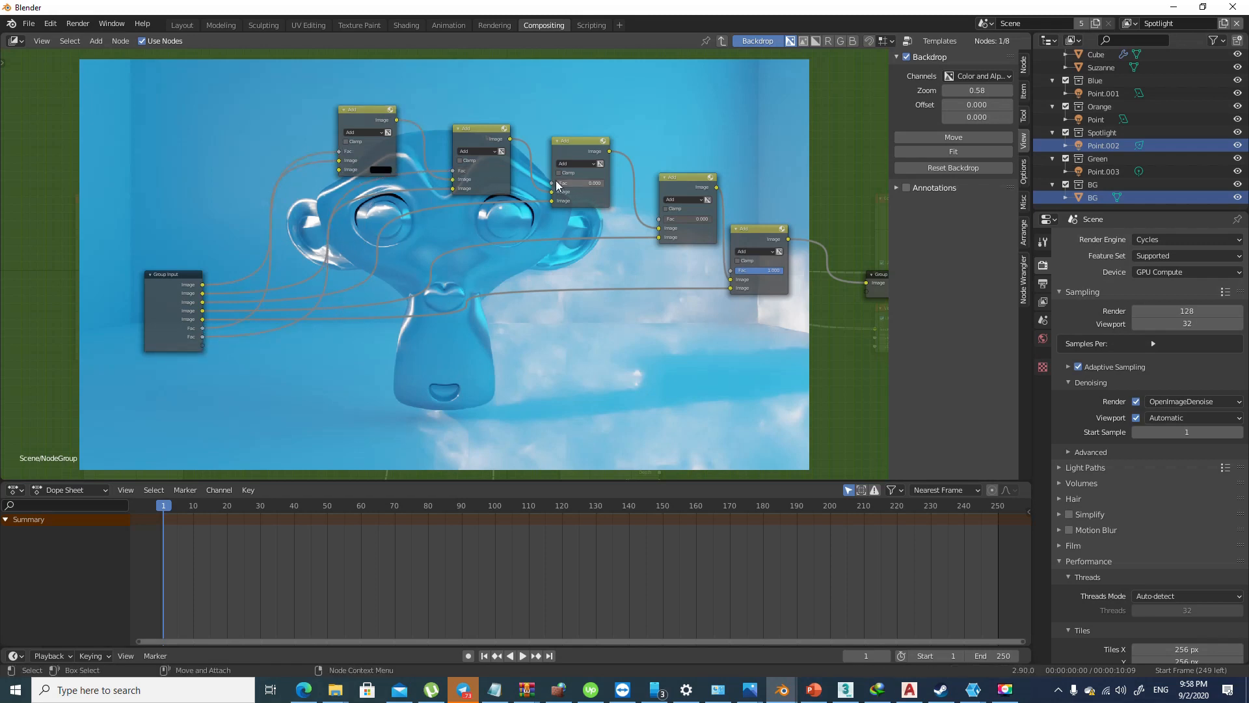
left_click_drag(555, 185, 204, 348)
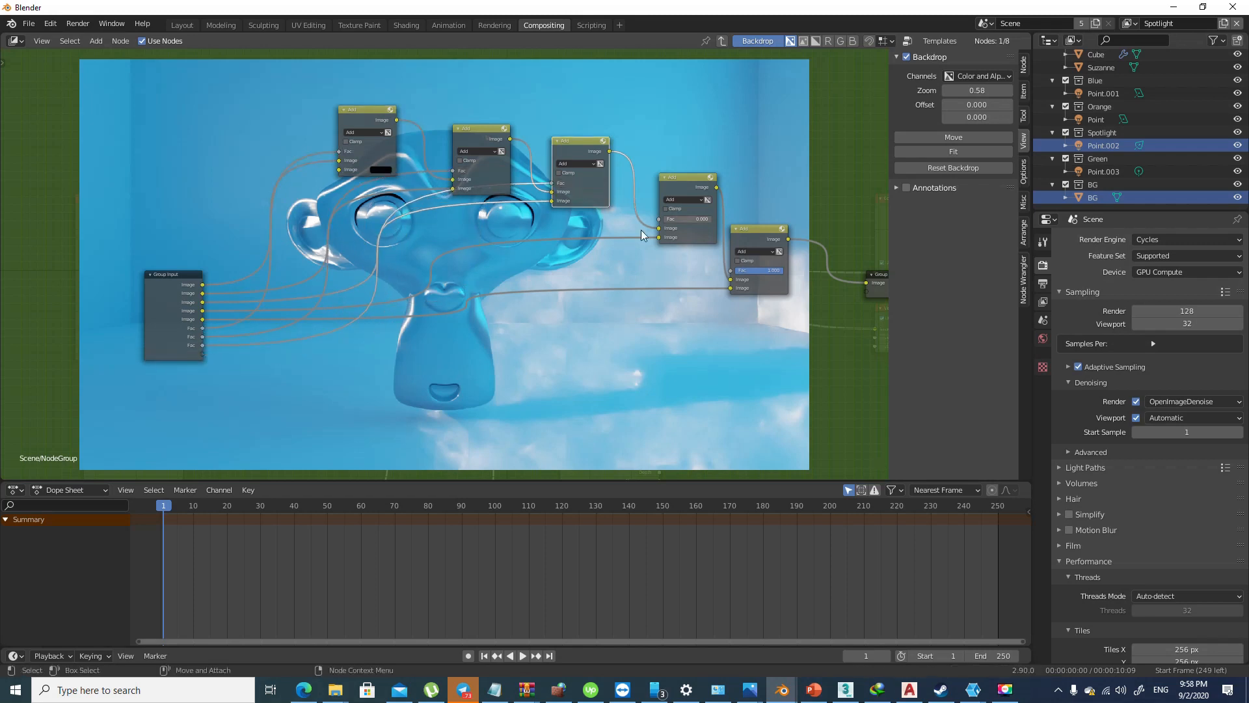
left_click_drag(659, 219, 207, 354)
left_click_drag(730, 270, 204, 361)
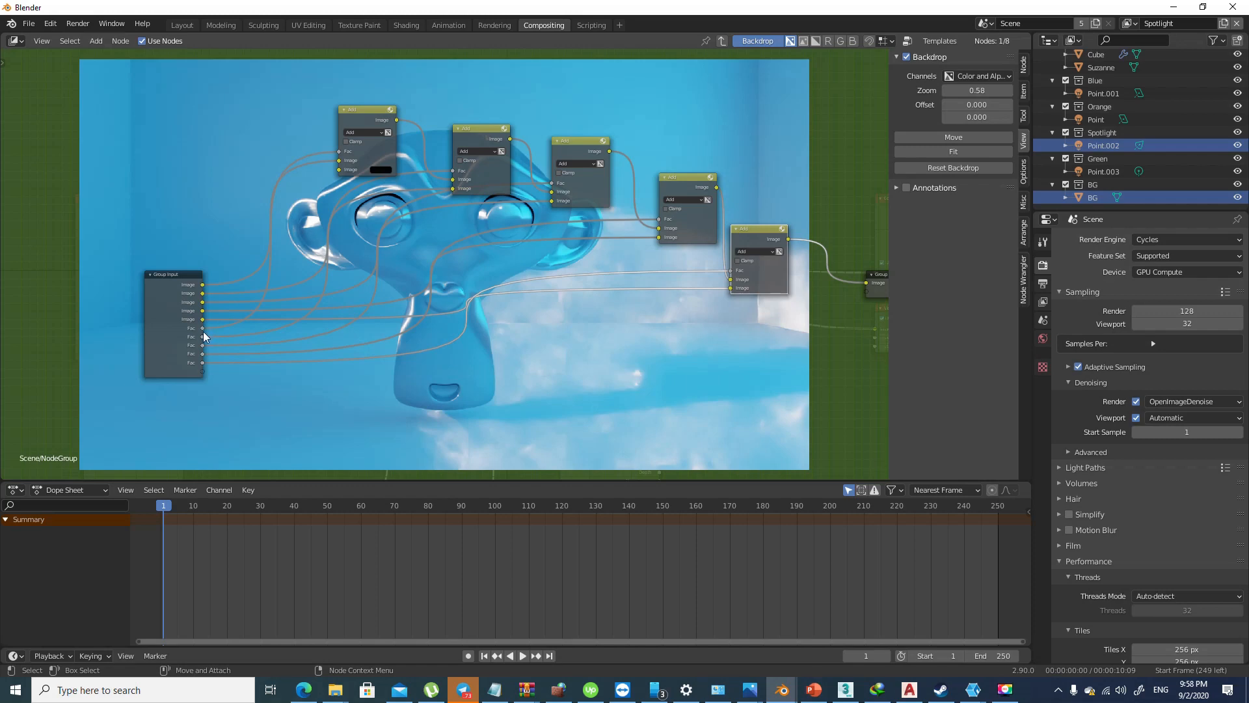
Move the Group Input node farther away from the chain of Add nodes
scroll(214, 384, "up", 2)
middle_click_drag(251, 365, 511, 362)
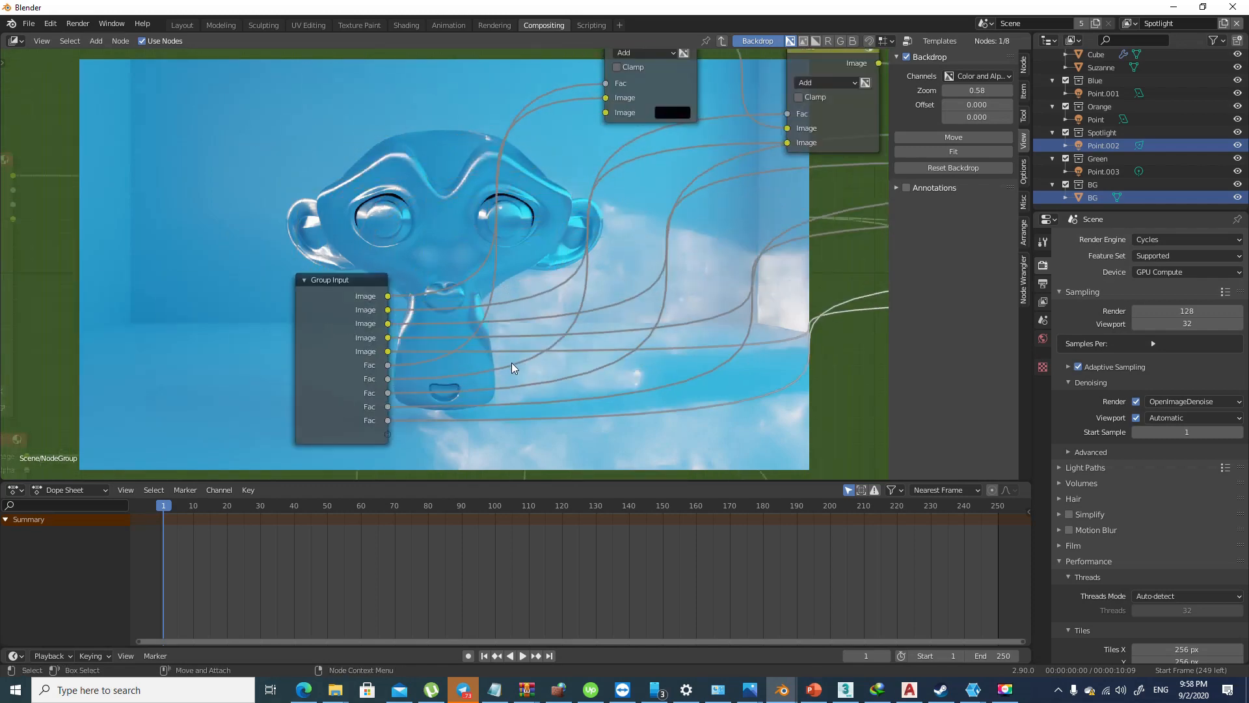
scroll(462, 353, "down", 1)
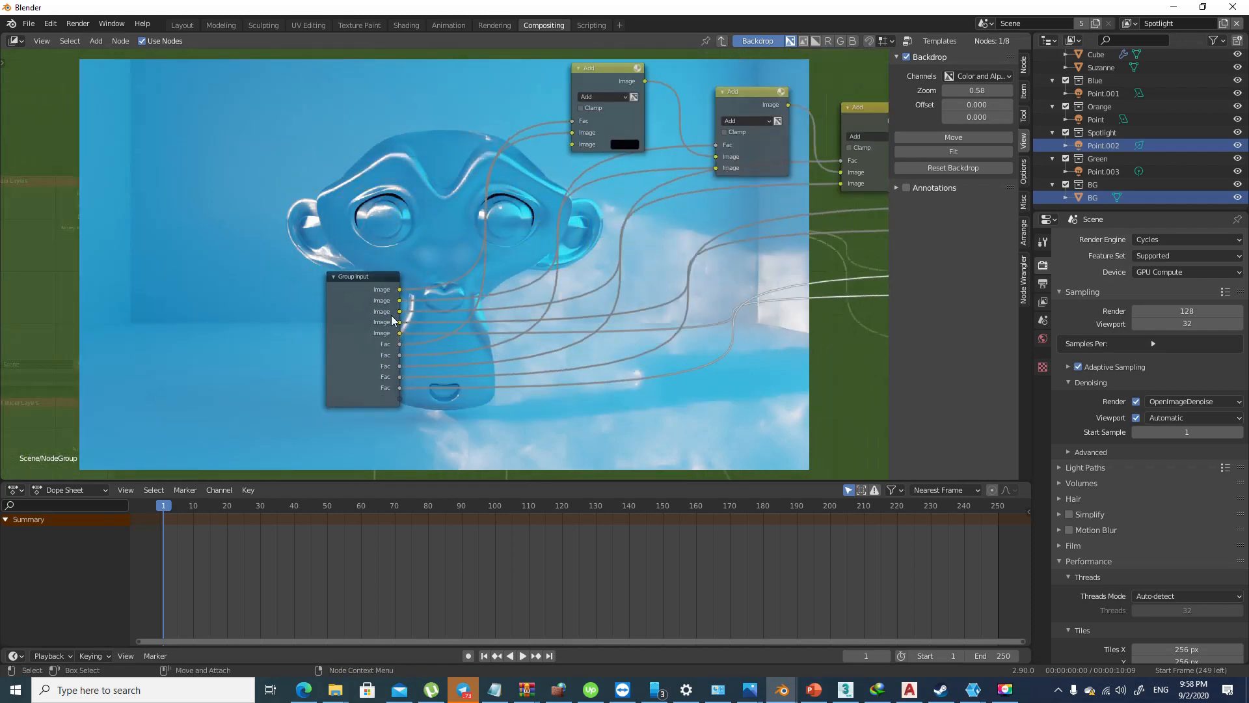
left_click_drag(348, 276, 278, 258)
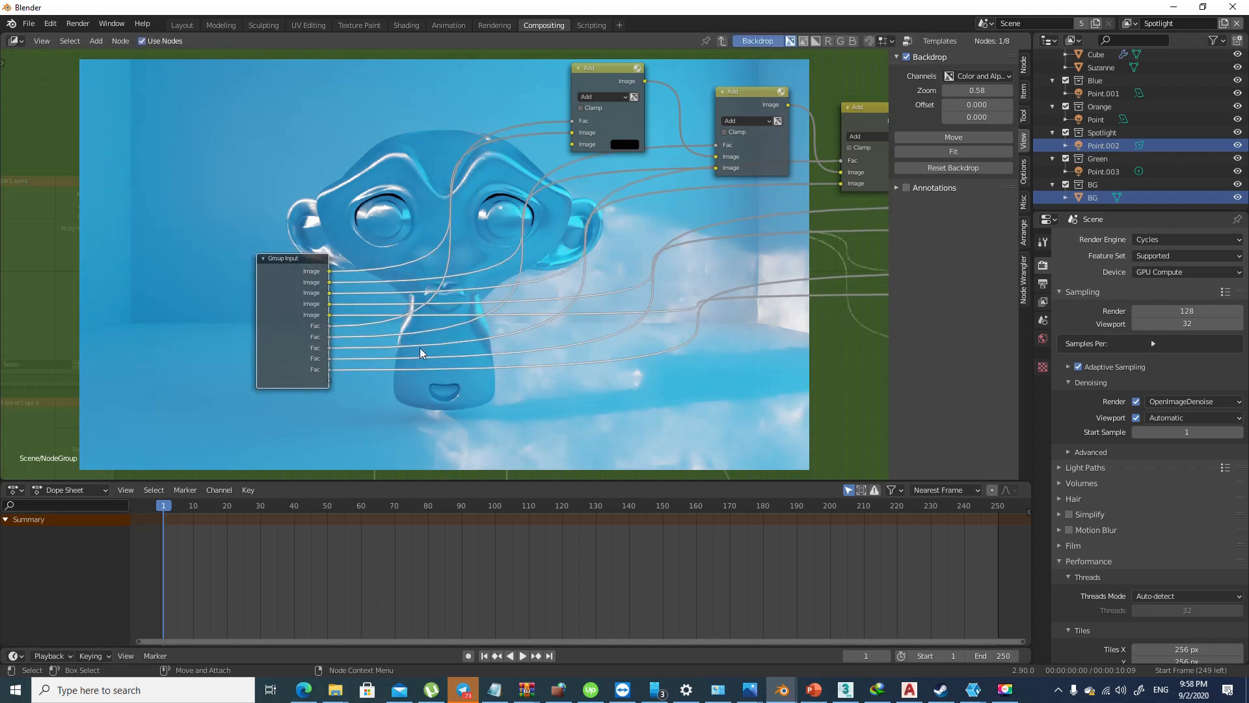
Rename the first Fac input in the group's interface as Blue
left_click(1128, 23)
left_click(1128, 23)
left_click(1024, 279)
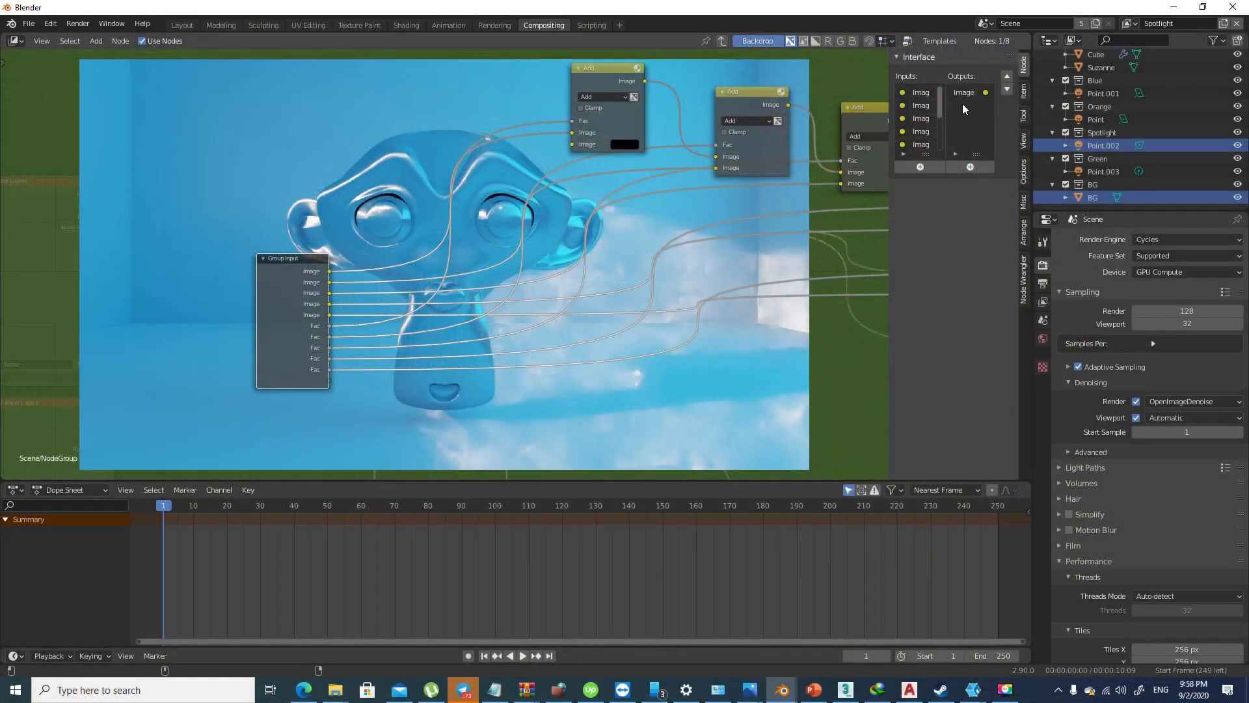
scroll(943, 104, "down", 5)
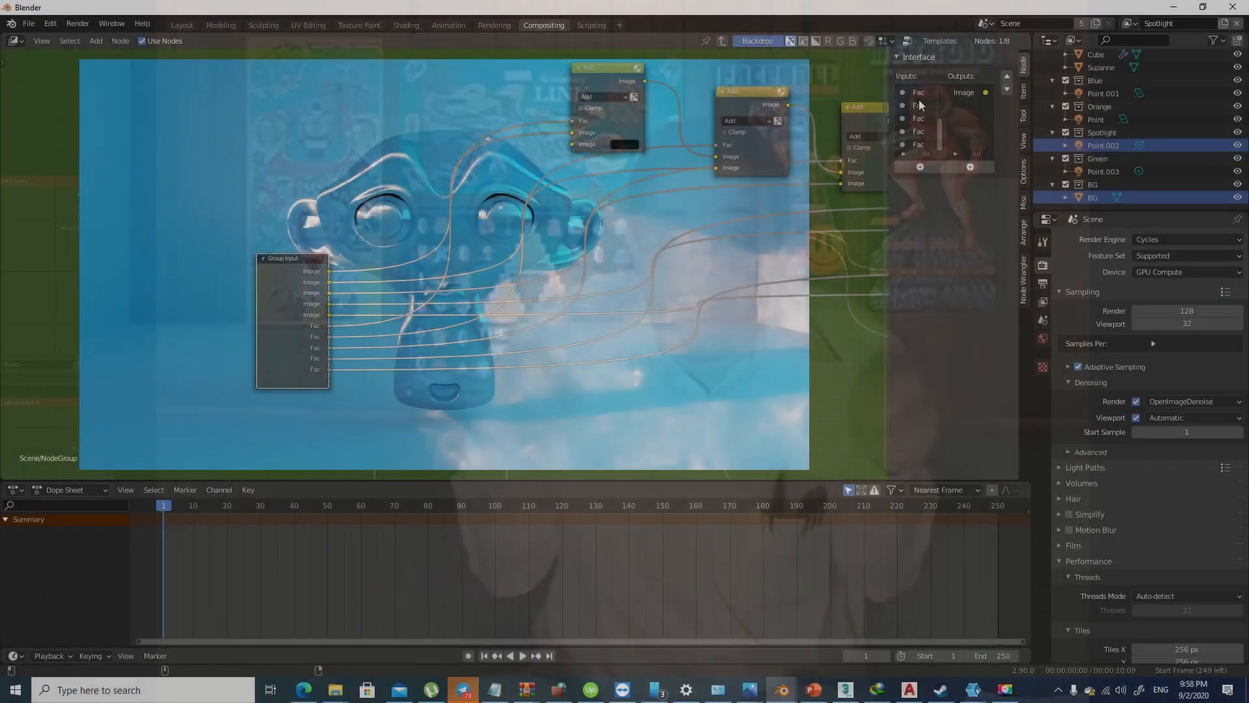
left_click(919, 99)
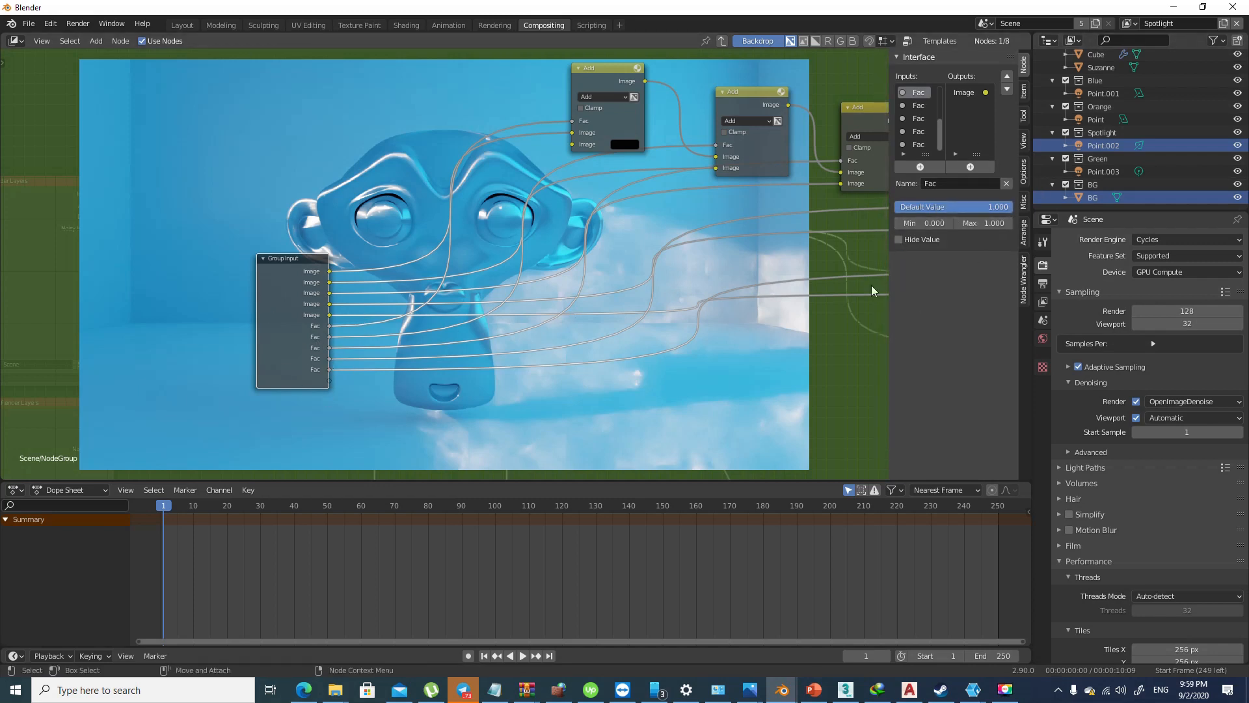
left_click(958, 183)
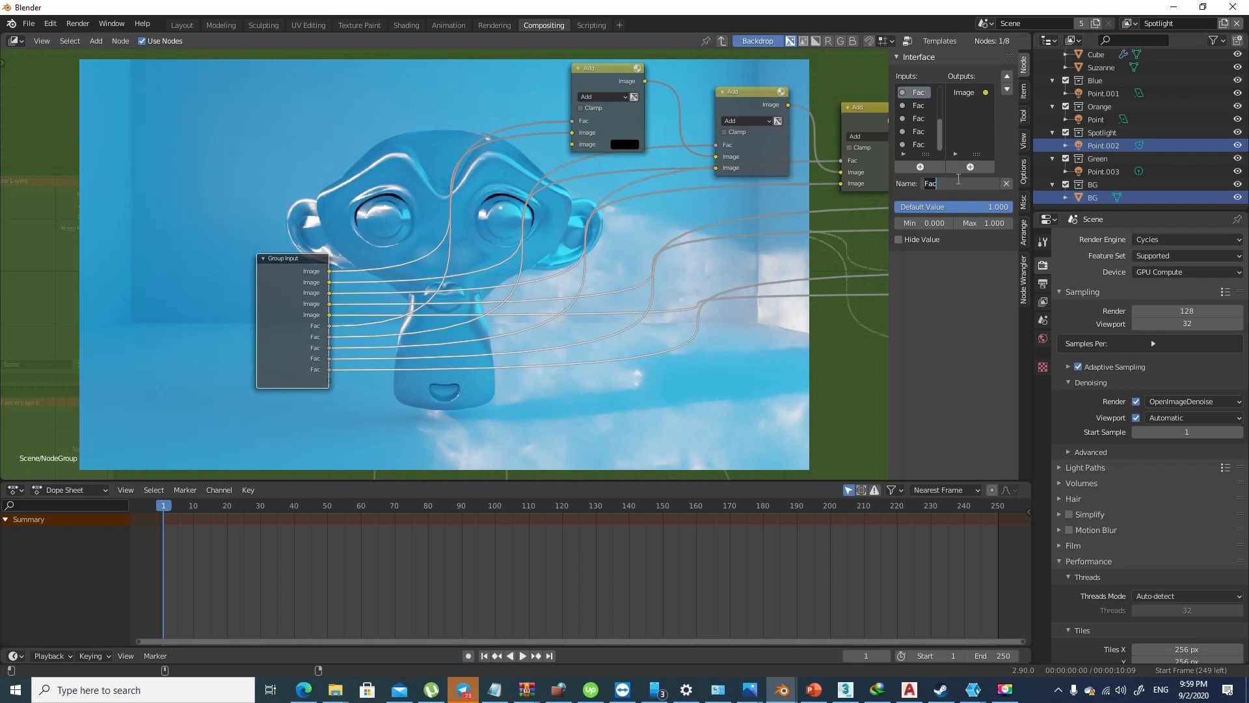
type("Blue")
key("Return")
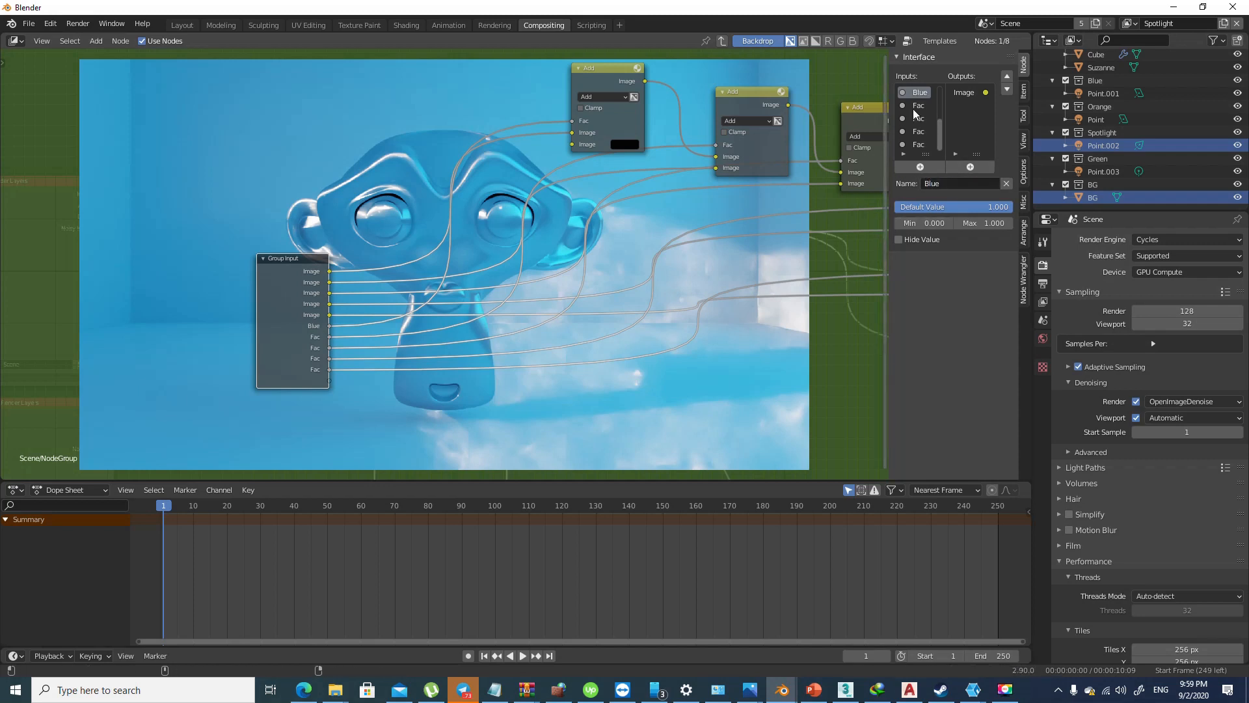
Rename the remaining Fac inputs, in order, as Orange, Spotlight, Green and BG, and return to the main node tree
left_click(913, 106)
left_click(942, 182)
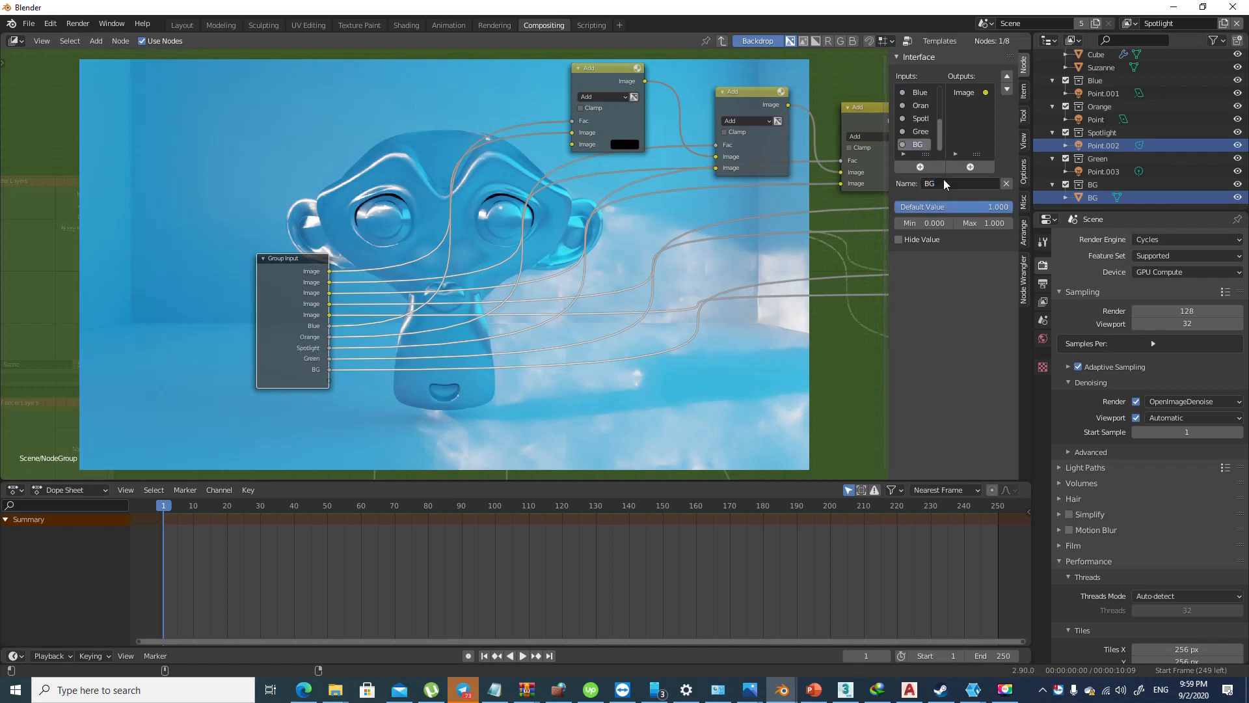
key("Tab")
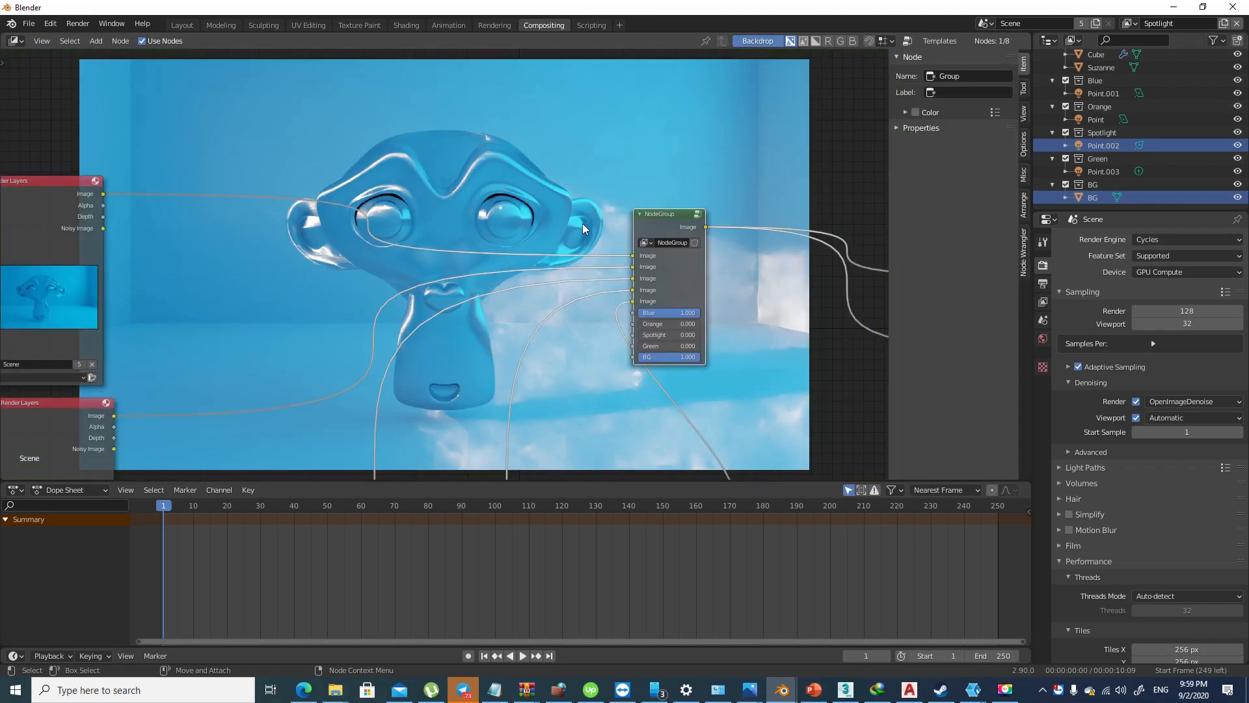
Set the group's Orange, Spotlight, Green and BG factors to 1.000 and Blue to 0.458, and move the group node closer to the outputs
middle_click_drag(615, 292, 471, 269)
scroll(537, 311, "up", 1)
left_click_drag(562, 304, 494, 293)
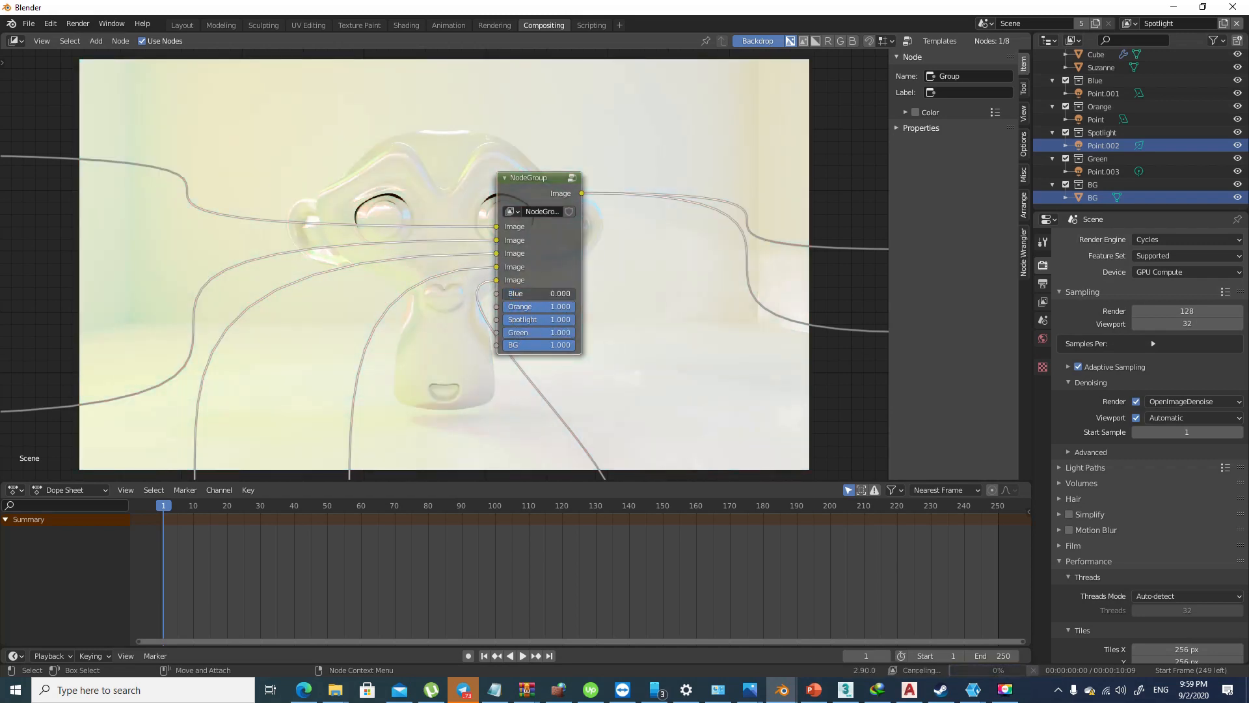
left_click_drag(549, 185, 672, 186)
left_click_drag(632, 294, 658, 294)
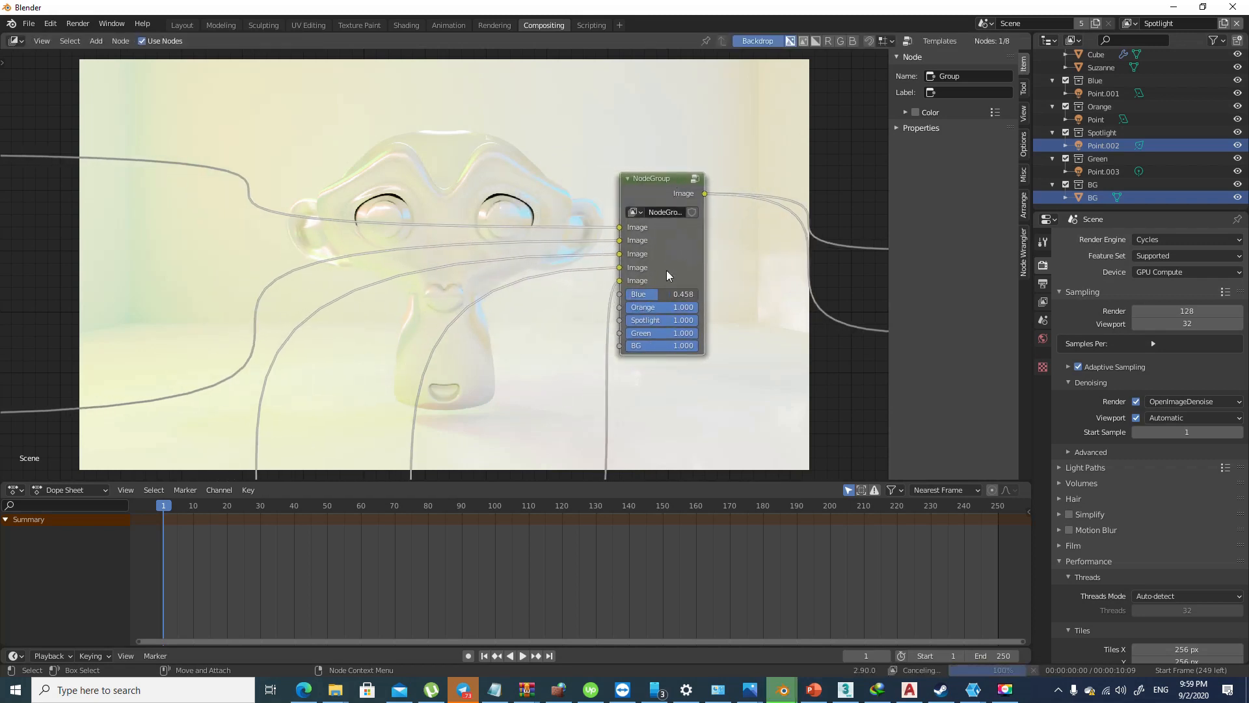
Reopen the node group and move the incoming image link on the first Add node from its first to its second Image input
right_click(679, 188)
left_click(637, 184)
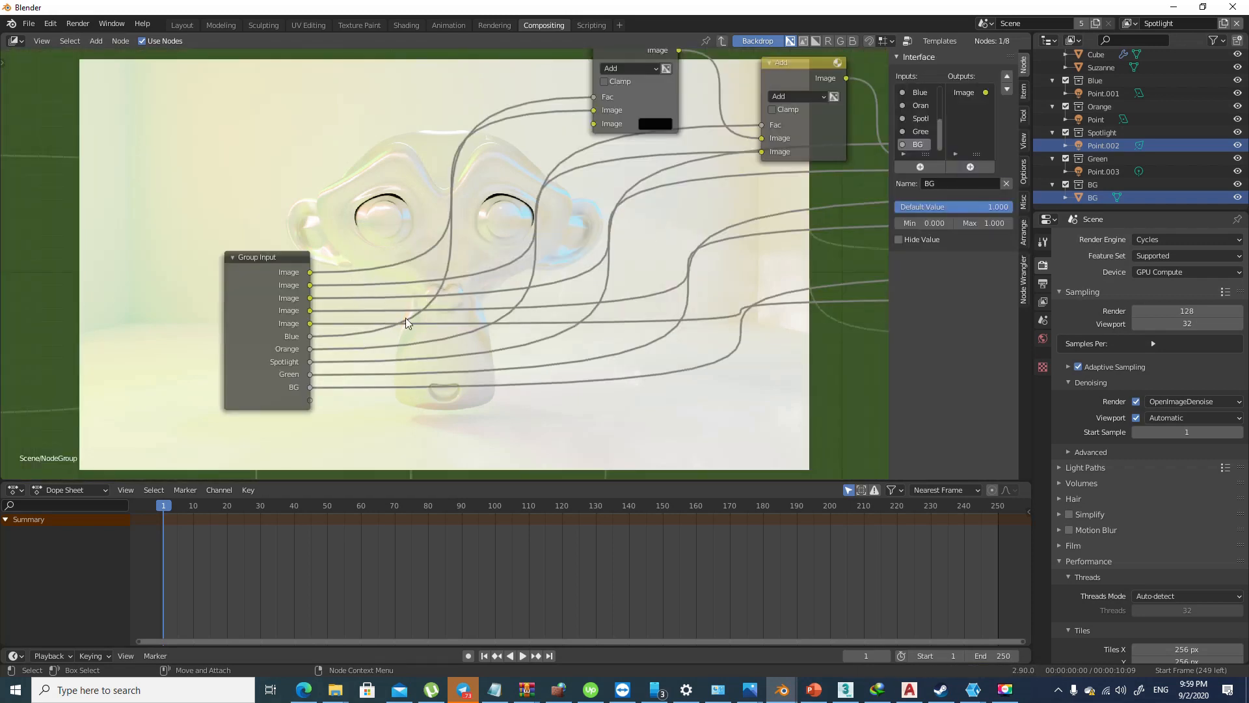
scroll(572, 182, "down", 1)
left_click_drag(605, 80, 606, 91)
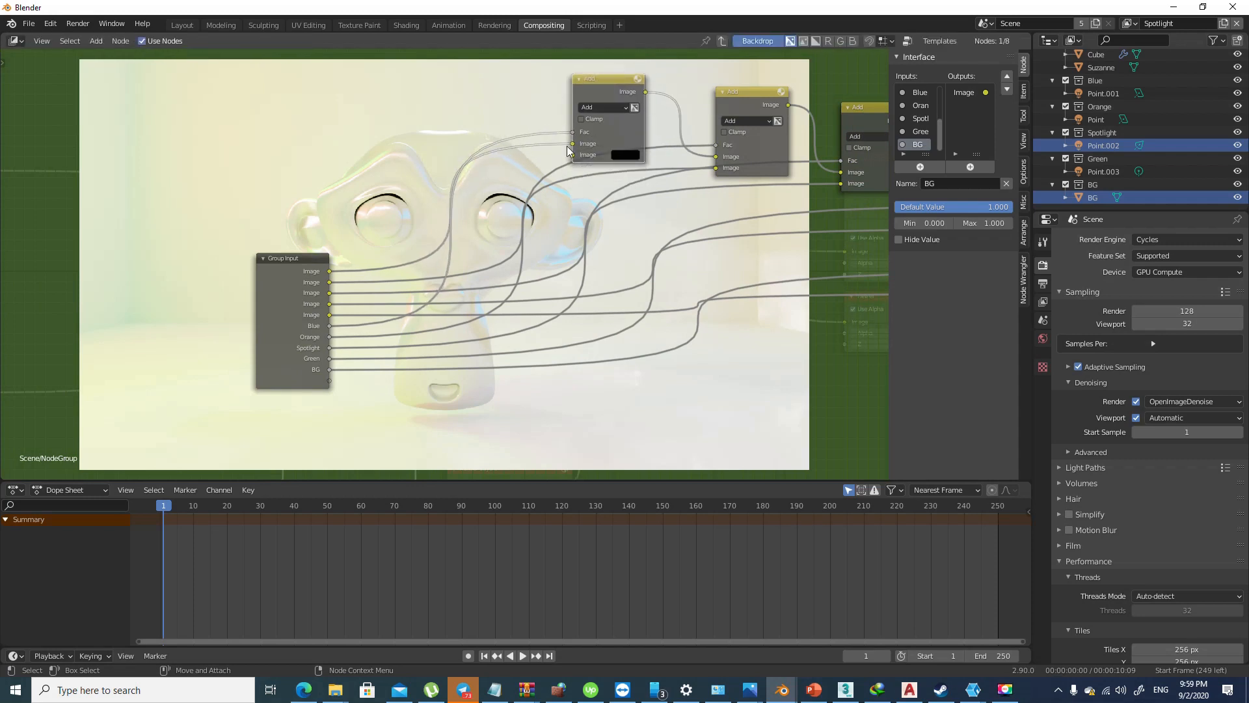
left_click_drag(573, 144, 574, 154)
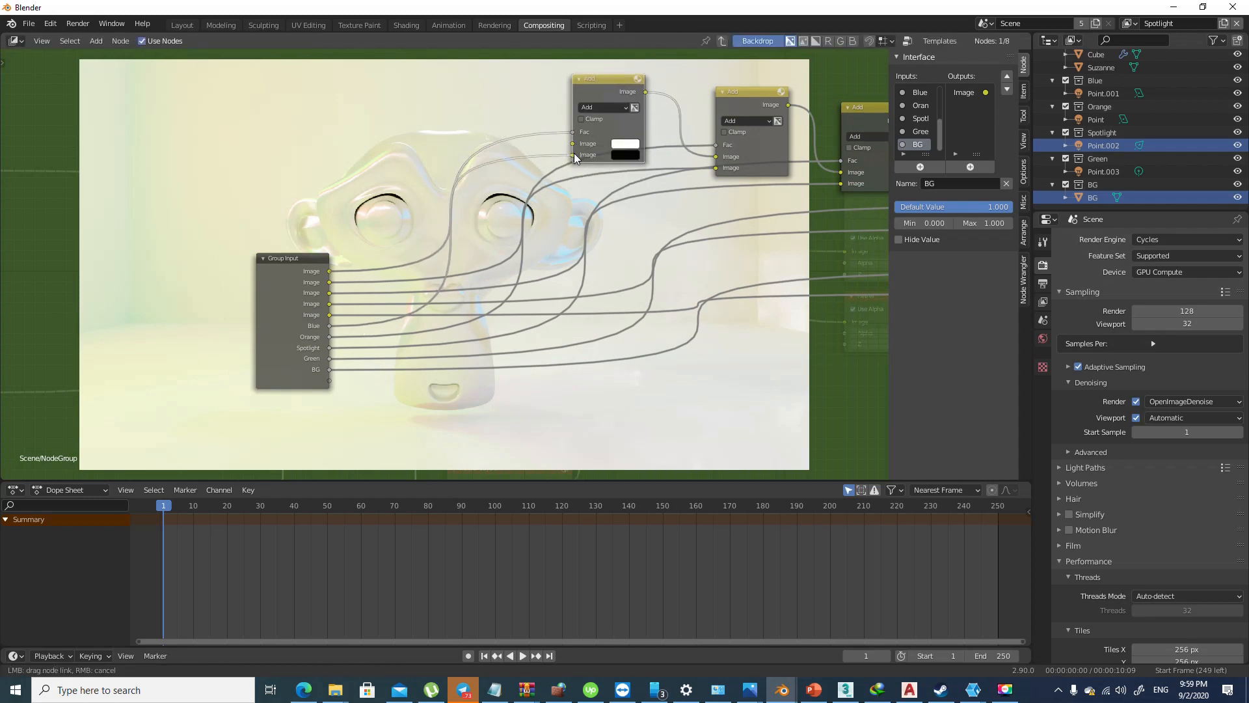
Set the first Add node's unconnected Image color to black and return to the main node tree
left_click(628, 145)
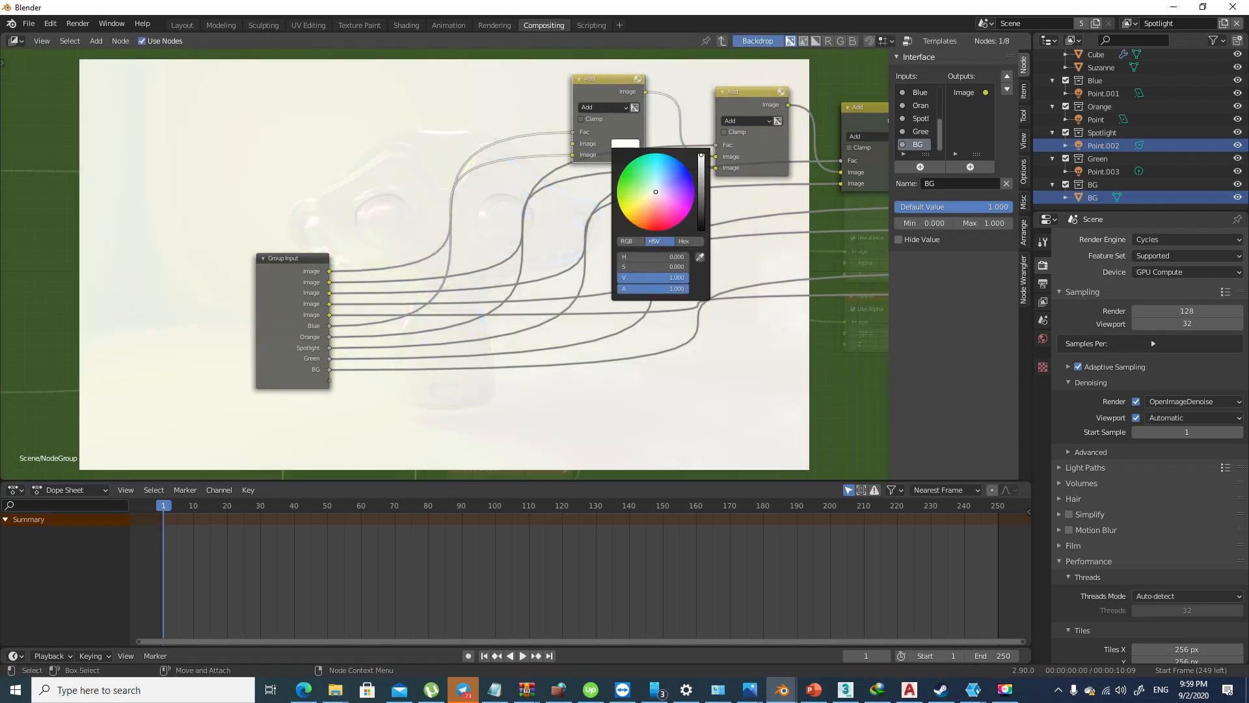
left_click_drag(701, 209, 595, 343)
middle_click_drag(374, 162, 306, 175)
key("Tab")
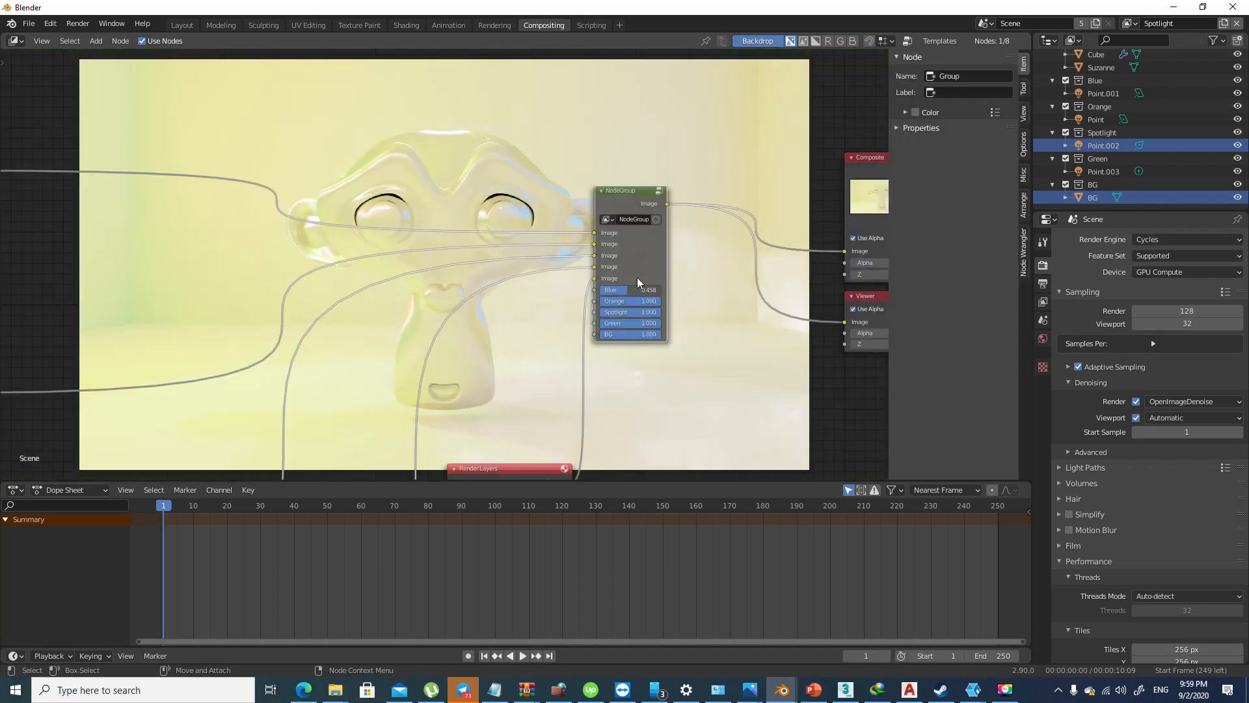
Set the group's factors to 0.417 for Blue, 1.000 for Orange and Spotlight, and 0.000 for Green and BG
left_click_drag(627, 291, 663, 301)
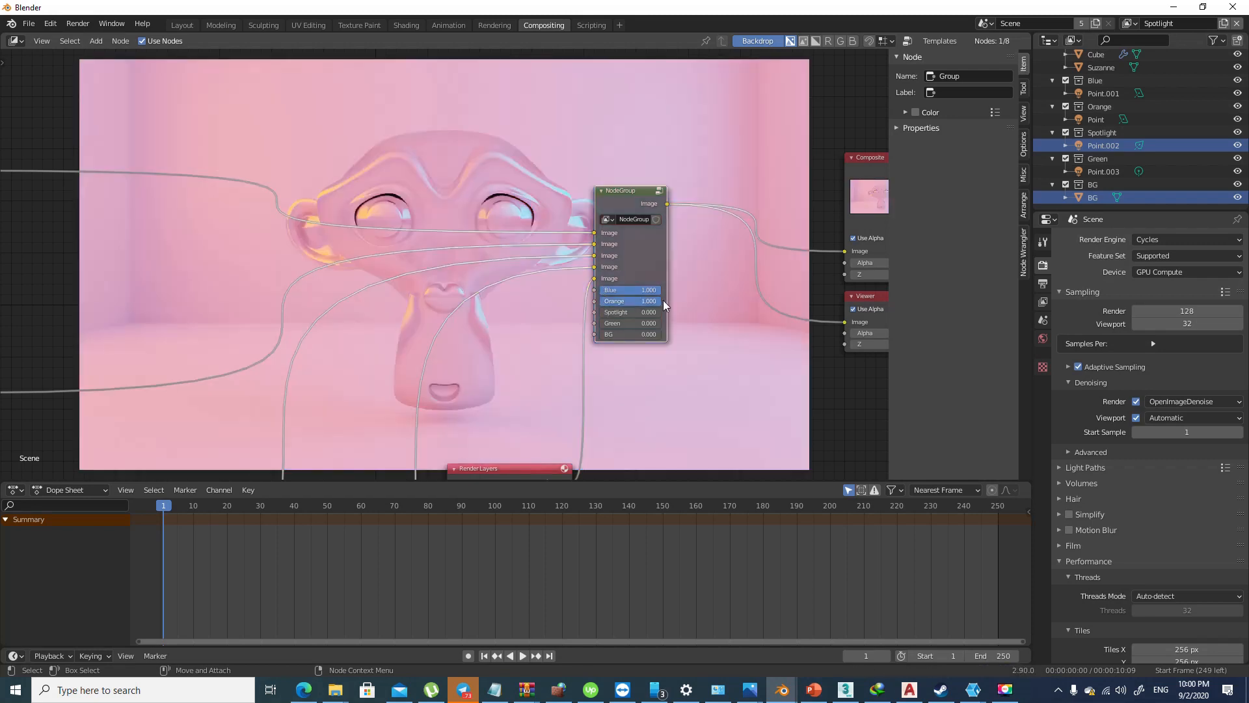
left_click_drag(630, 289, 609, 289)
left_click_drag(615, 313, 657, 312)
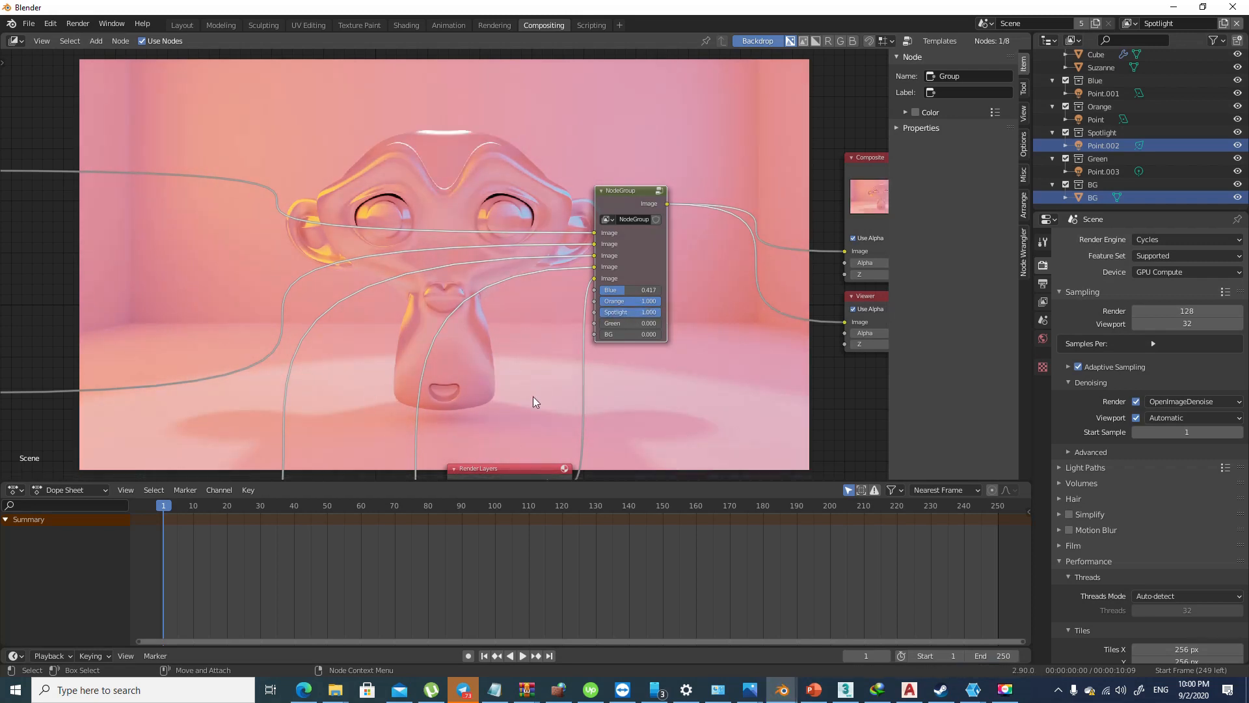
Set the group's Blue and BG factors to 1.000
left_click_drag(658, 312, 629, 289)
left_click(657, 290)
type("1")
key("Return")
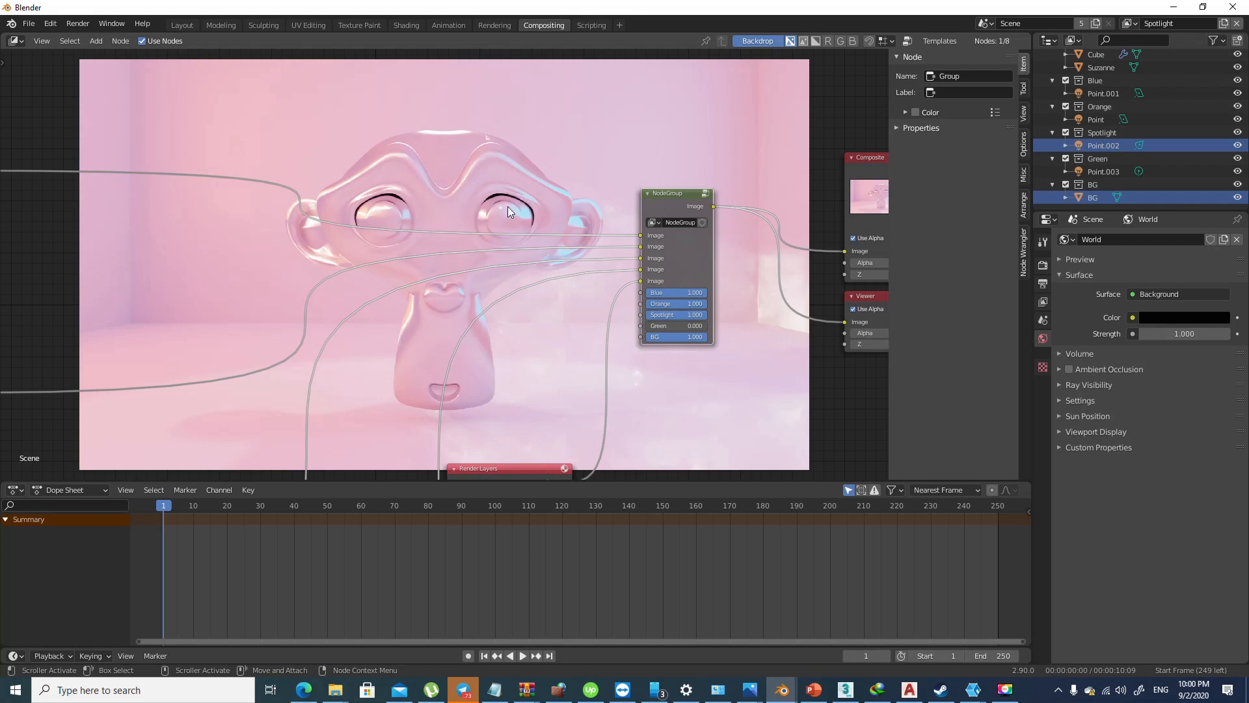
Add a Value node and place it in front of the node group
key("shift+a")
left_click(508, 206)
type("val")
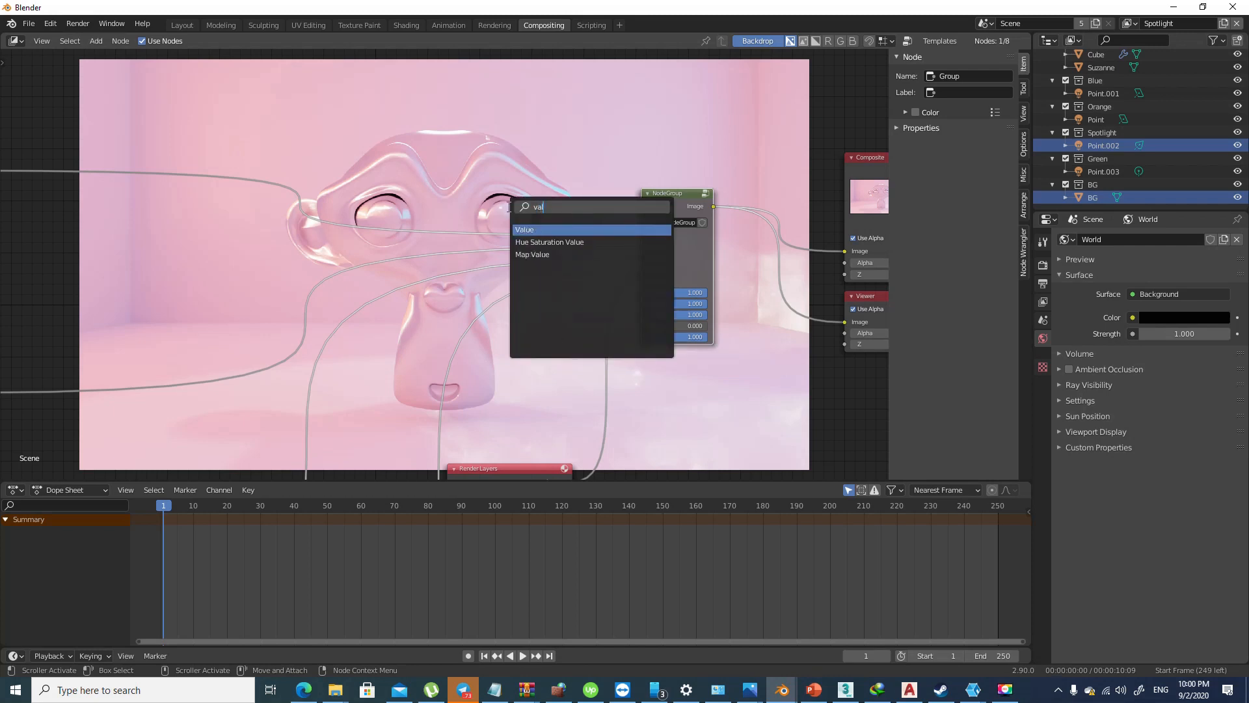
key("Return")
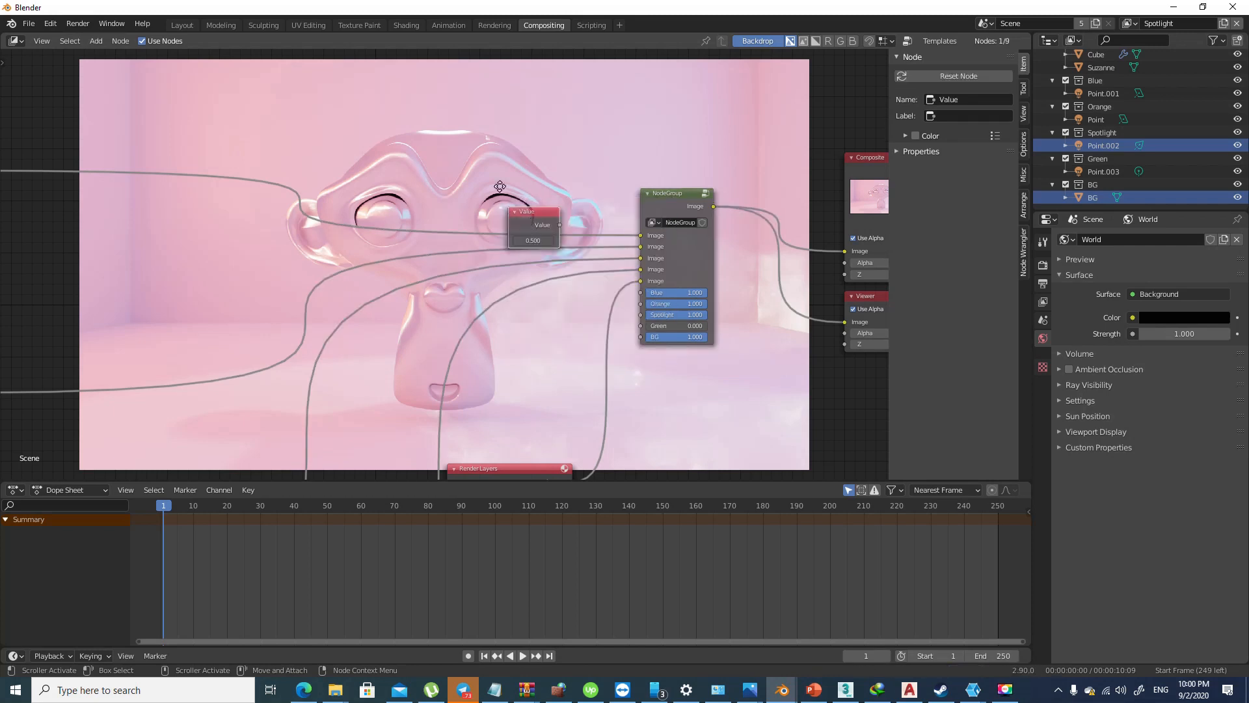
left_click(516, 204)
left_click_drag(520, 201, 549, 198)
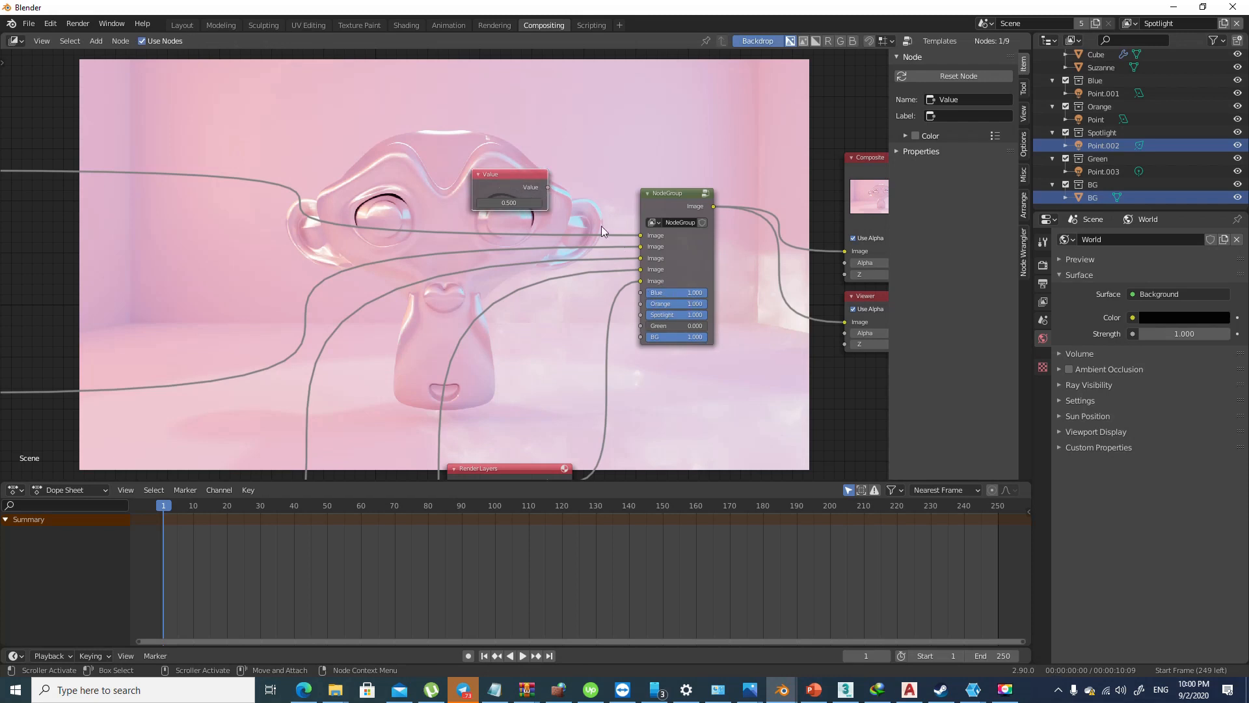
Connect the Value node to the group's Blue input and set its value to 8.500
left_click_drag(548, 187, 649, 294)
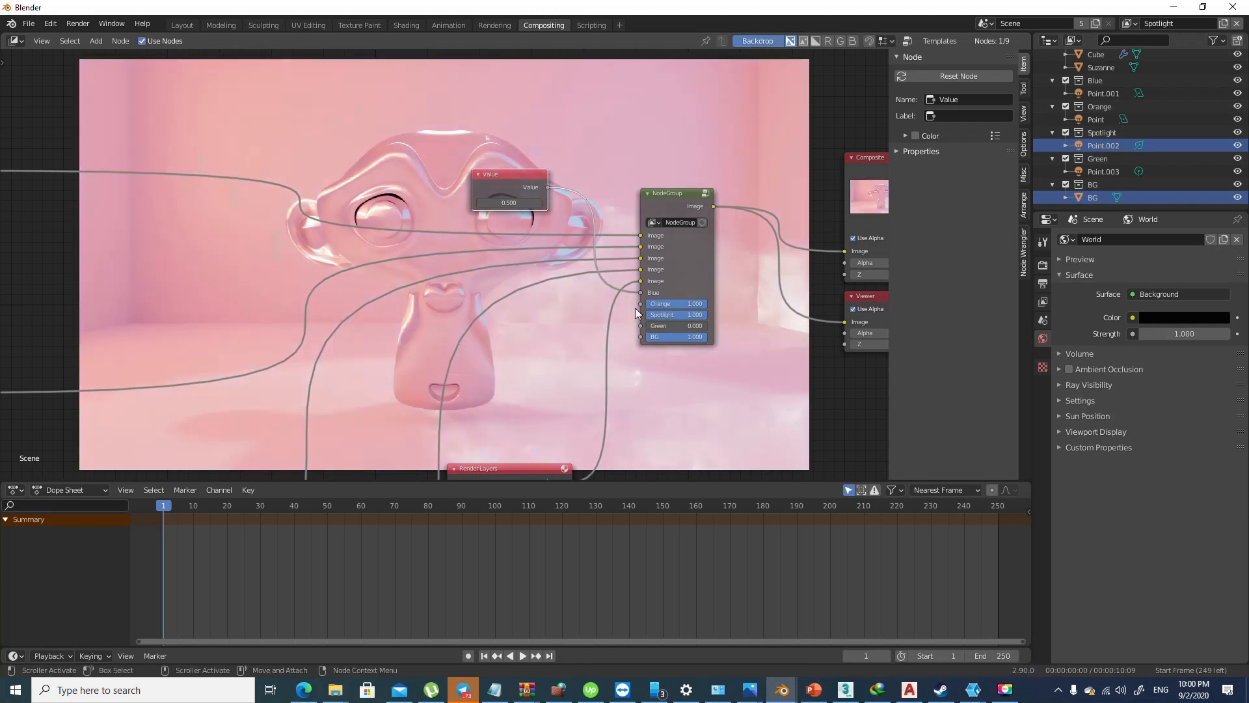
left_click(509, 203)
type("8.6")
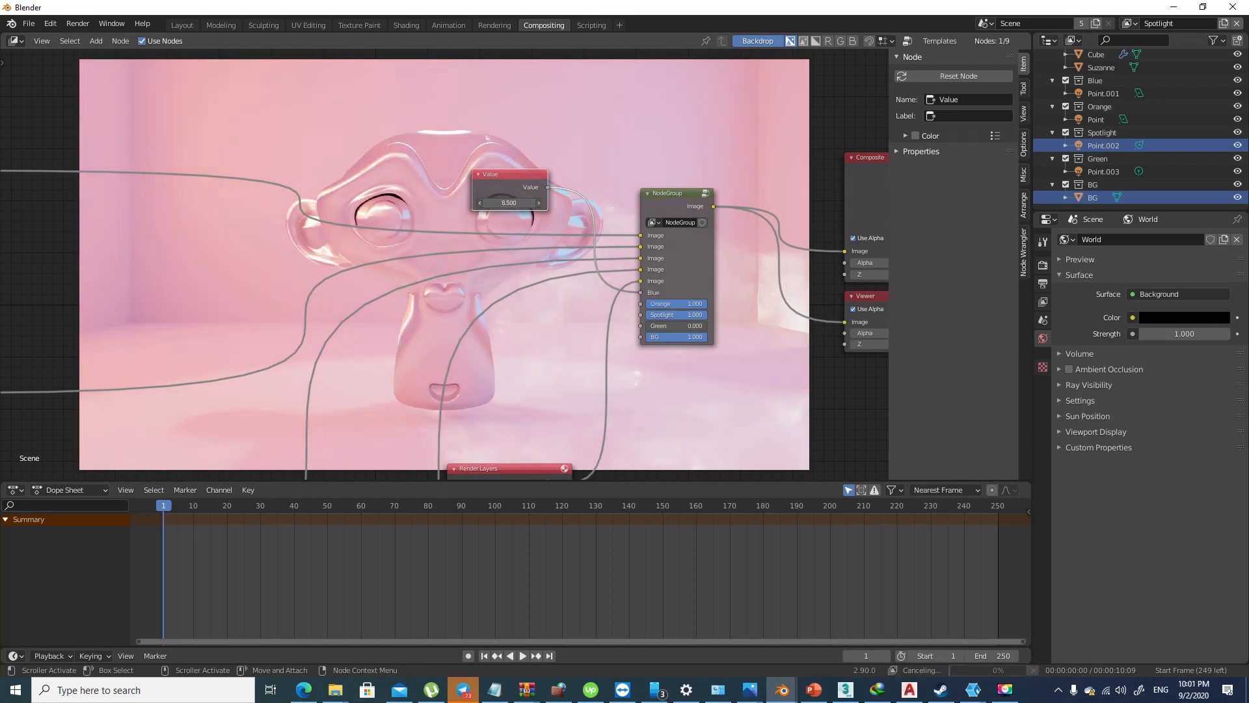
Set the group's Orange, Spotlight, Green and BG factors to 0.000 so only the Value-driven Blue light contributes
key("Return")
left_click_drag(509, 202, 503, 203)
left_click_drag(685, 313, 636, 304)
mouse_move(496, 203)
left_mouse_down()
mouse_move(477, 203)
mouse_move(508, 202)
left_mouse_up()
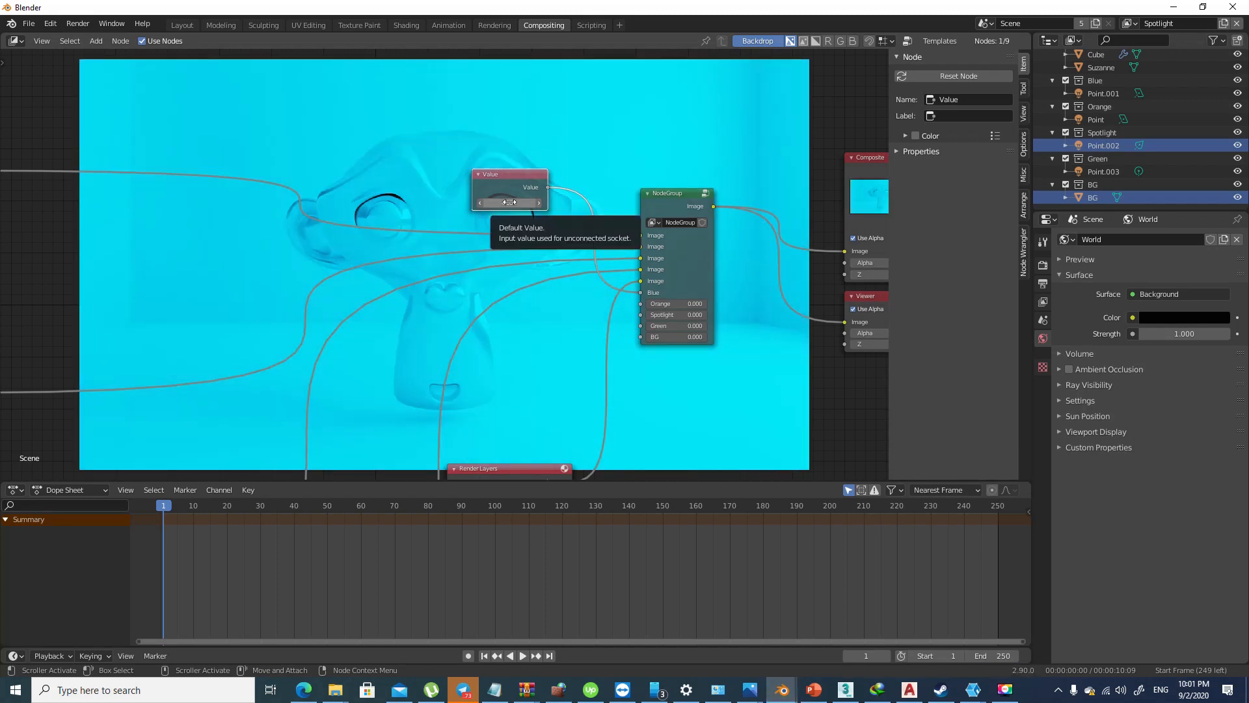
Try the Value node driving the Blue input at 1.000 and dim it to 0.200
left_click(510, 202)
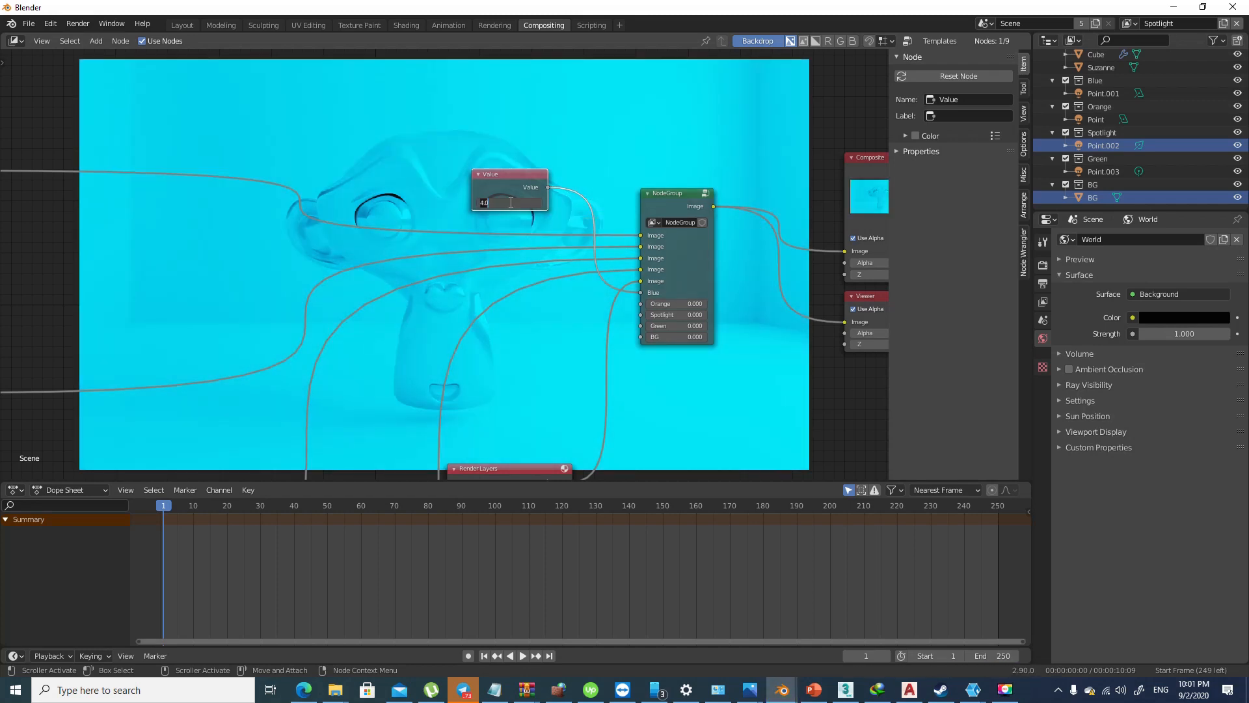
type("-0.5")
key("Return")
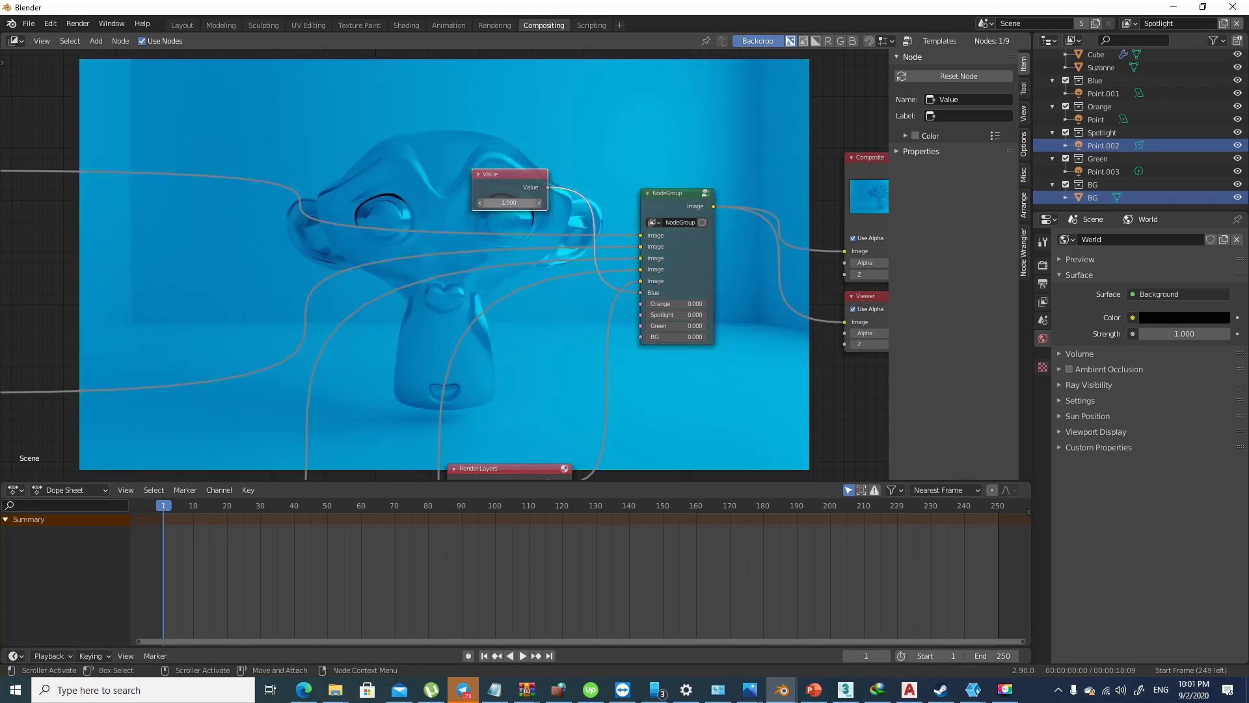
left_click_drag(502, 203, 514, 203)
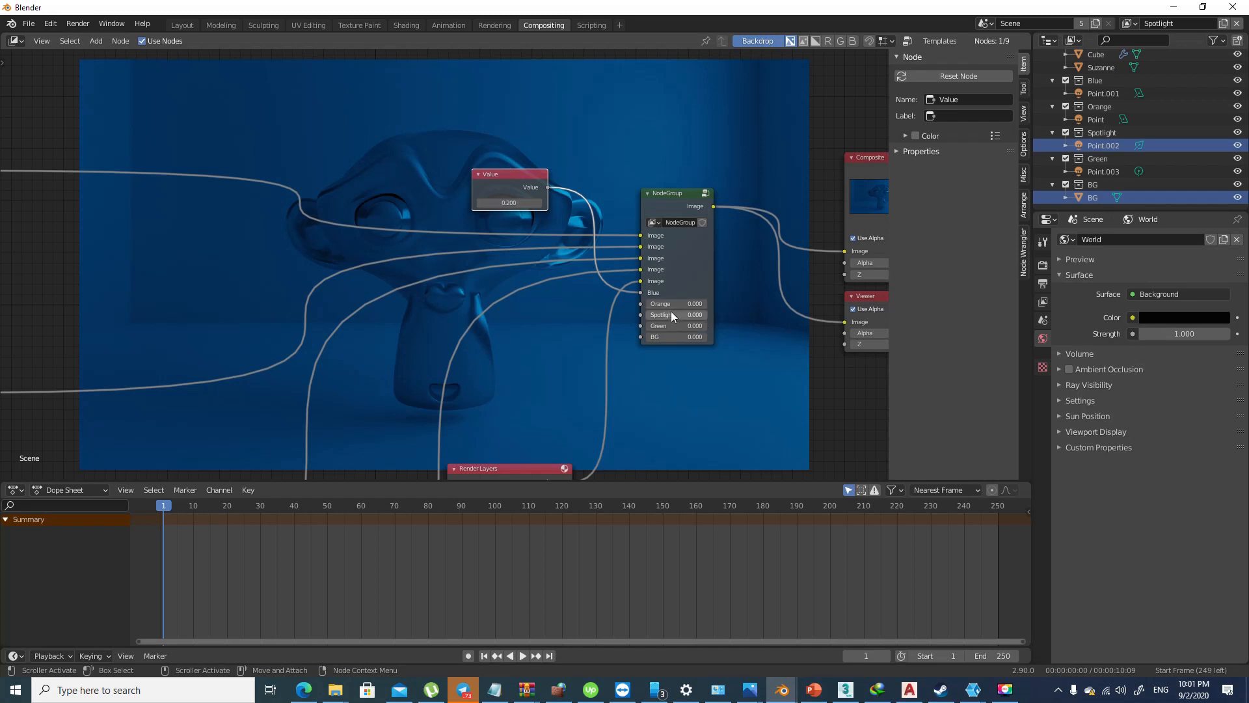
Drive Spotlight instead of Blue with the Value node at 33.800, setting Orange to 0.392 and Blue to 0.000
left_click_drag(674, 304, 641, 314)
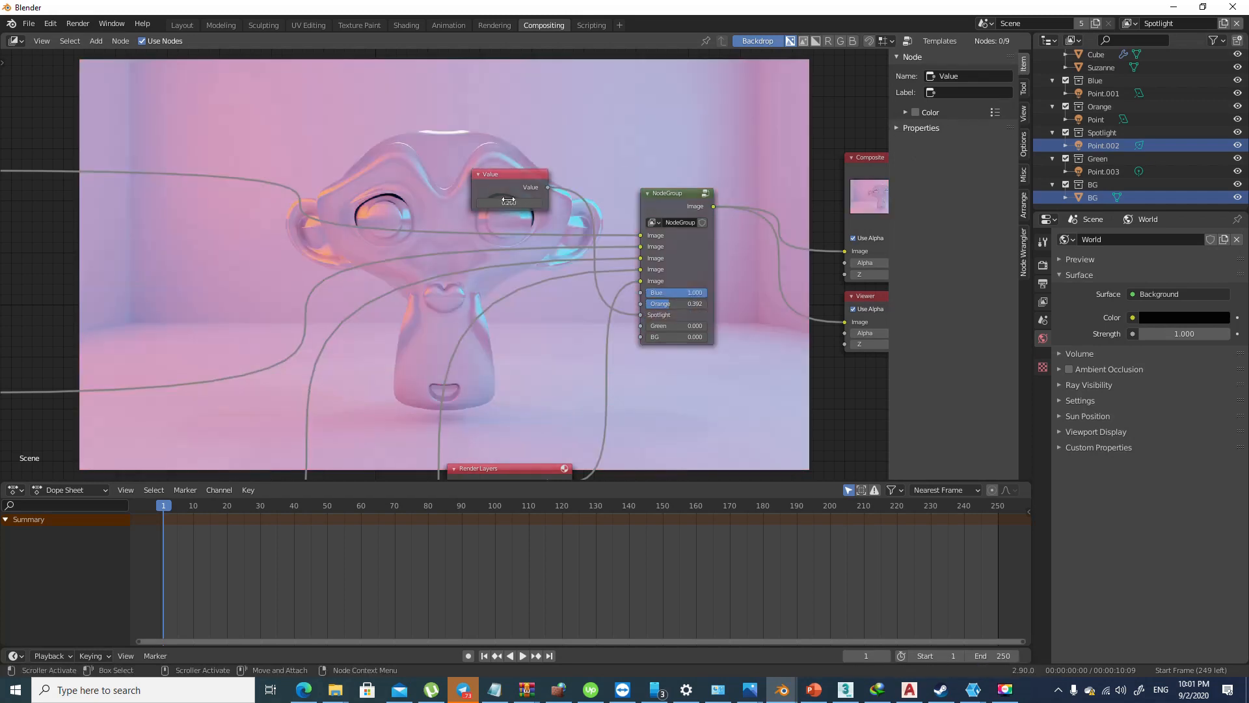
left_click_drag(508, 200, 556, 200)
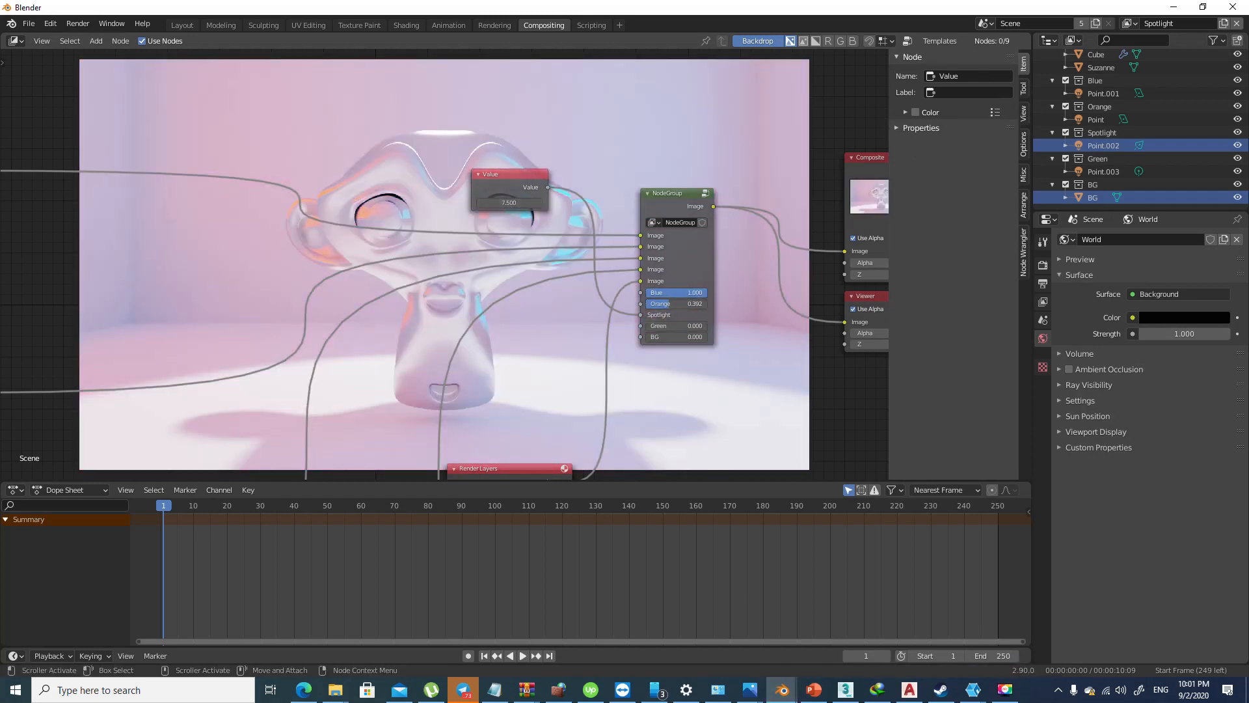
left_click_drag(689, 292, 645, 292)
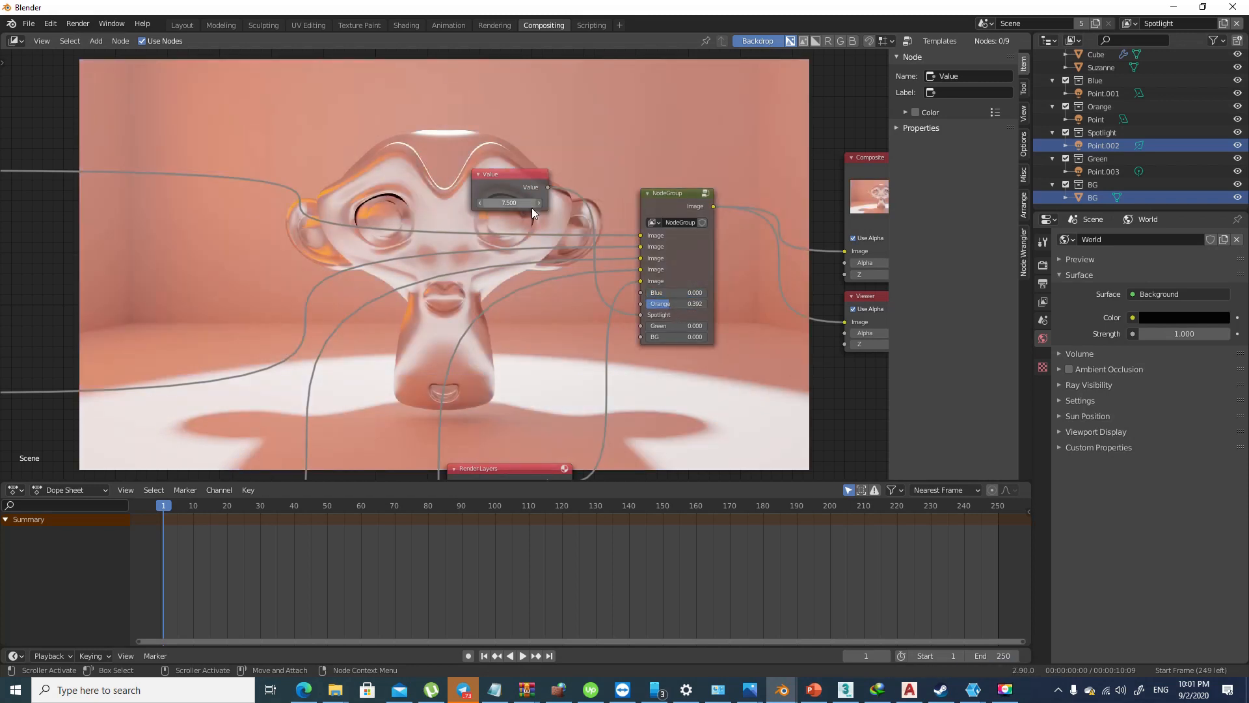
left_click_drag(532, 206, 703, 205)
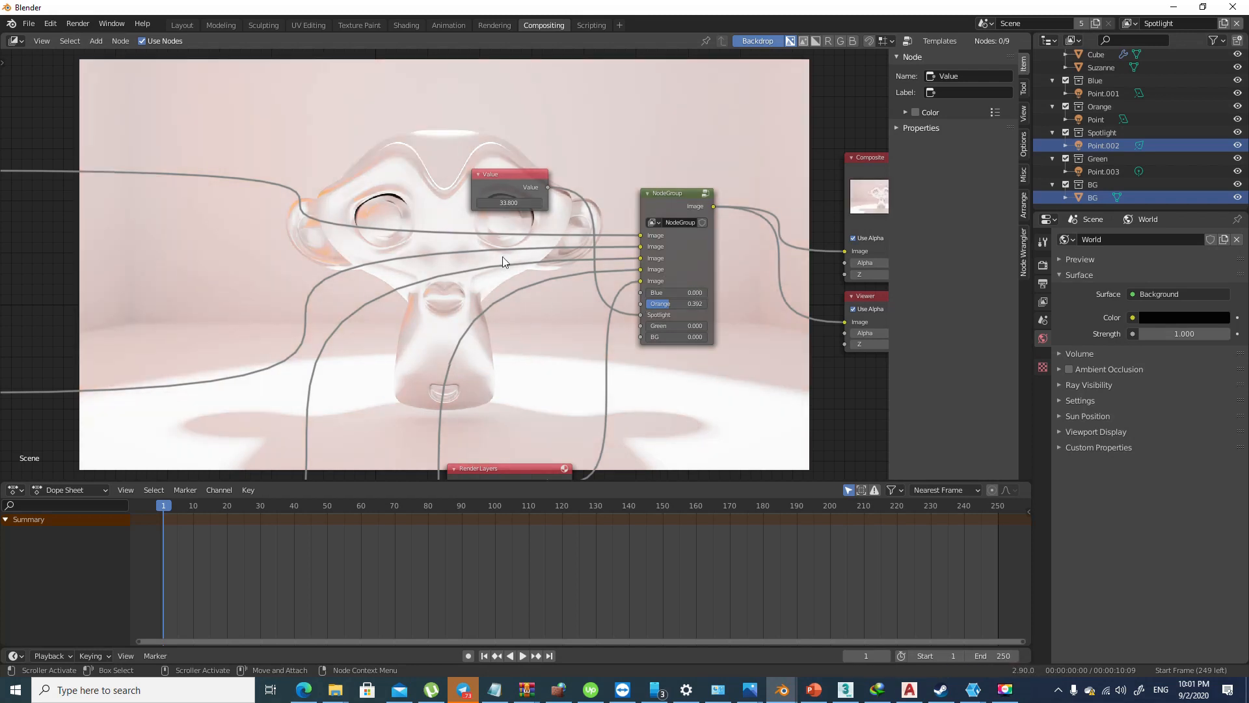
Set the group's Blue and Orange factors to 1.000 and disconnect the Value node from the Spotlight input
left_click_drag(677, 292, 735, 294)
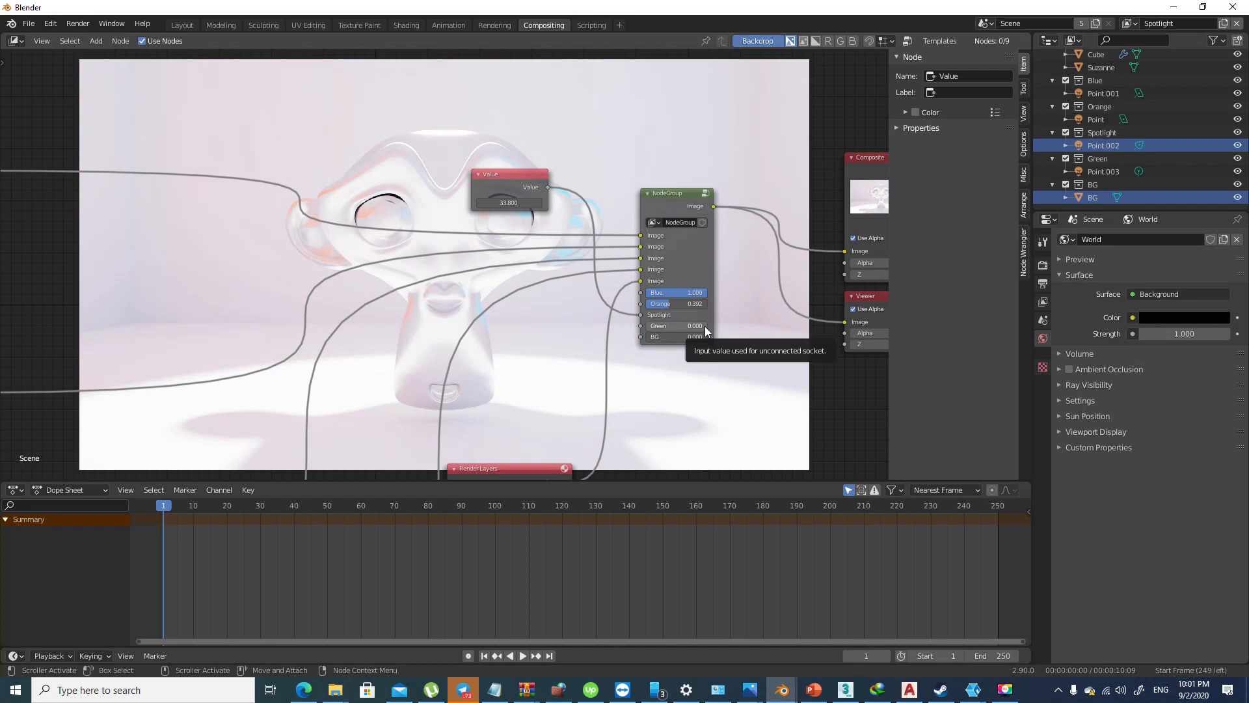
left_click_drag(683, 303, 728, 304)
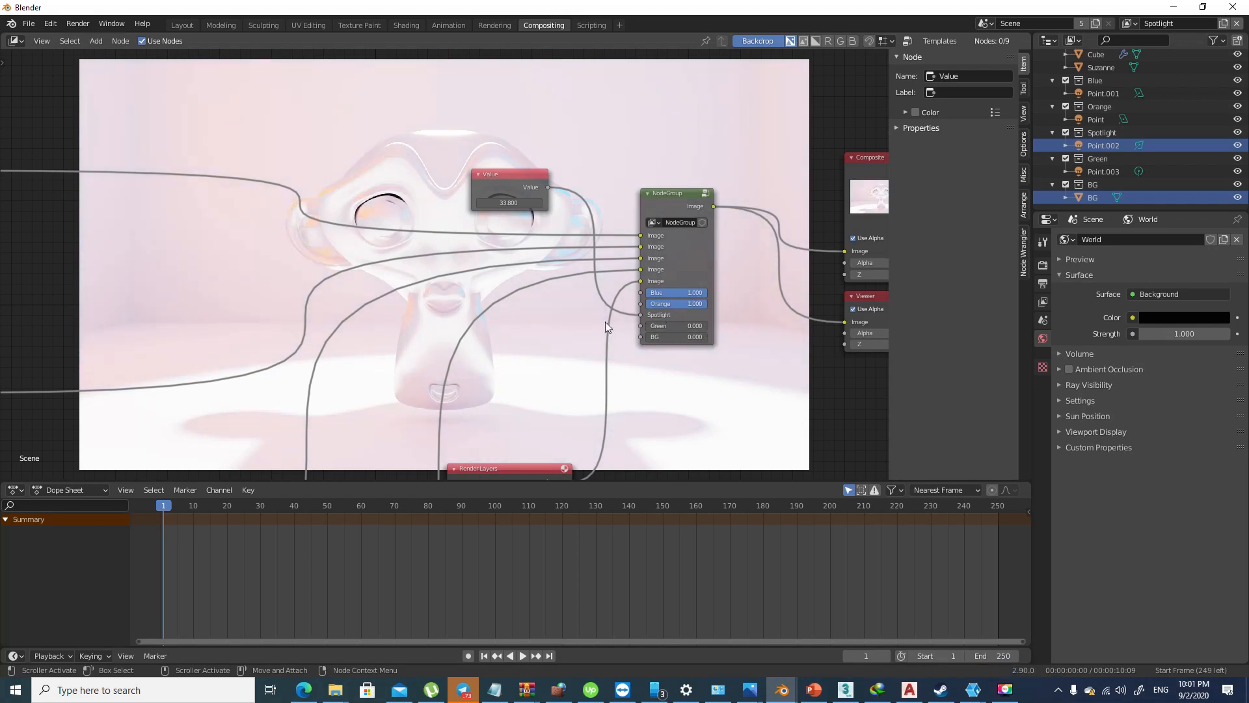
key("Home")
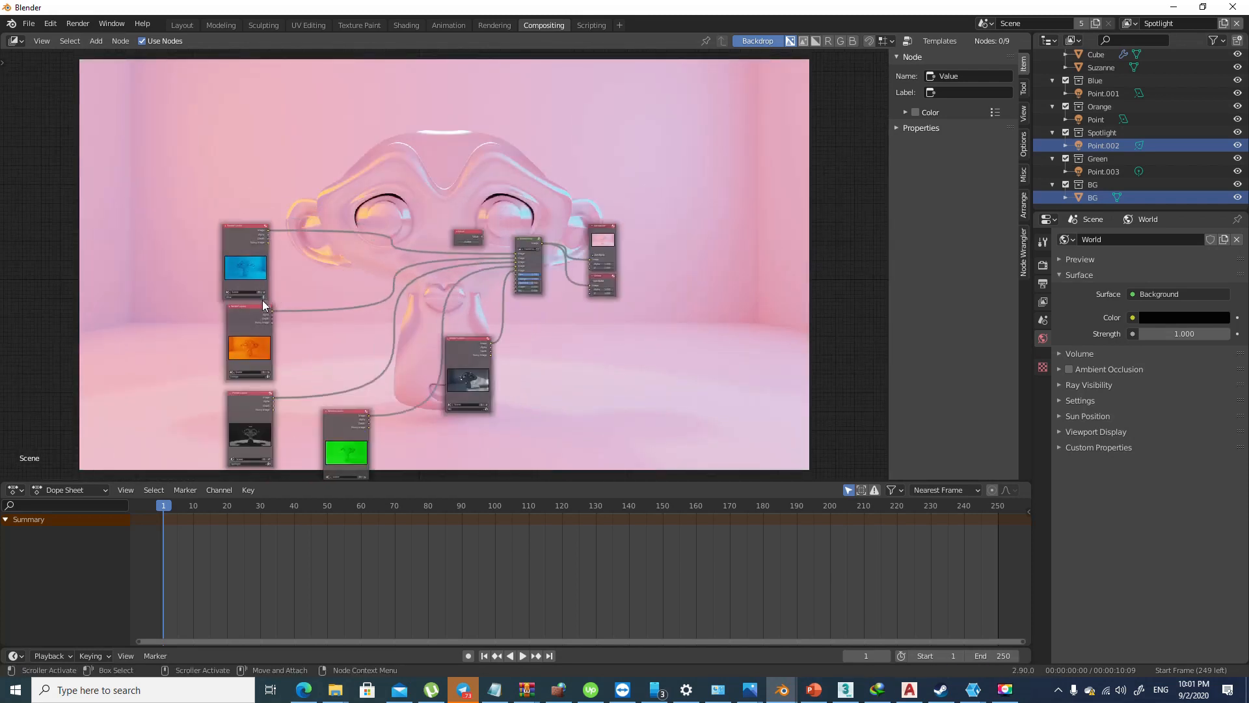
Display the scene's output resolution settings and shift the node group slightly toward the Value node
scroll(262, 299, "up", 2)
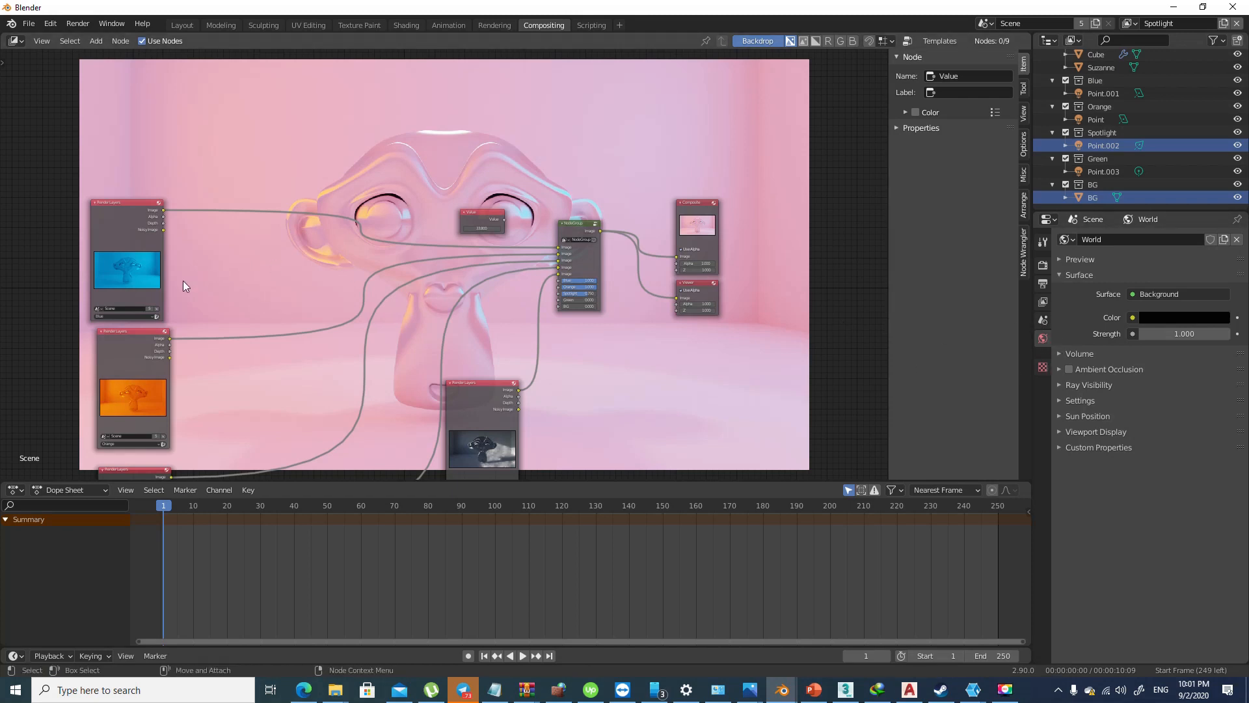
left_click(1043, 283)
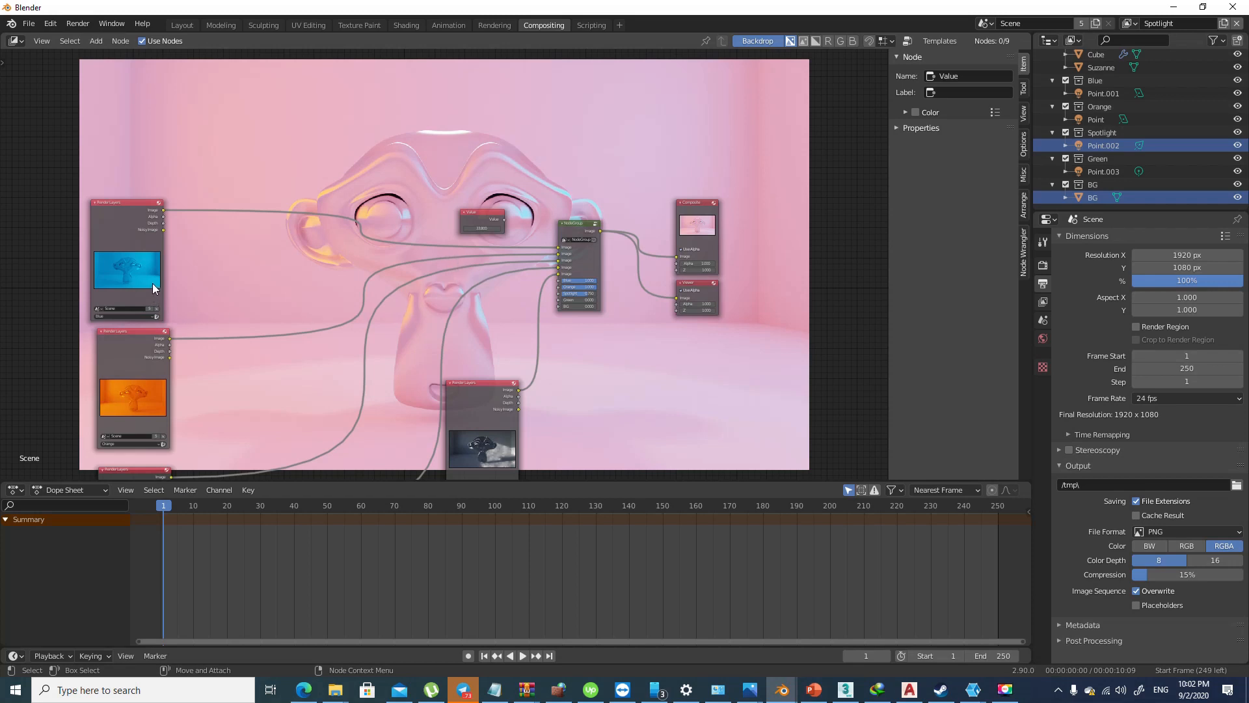
left_click_drag(583, 224, 575, 228)
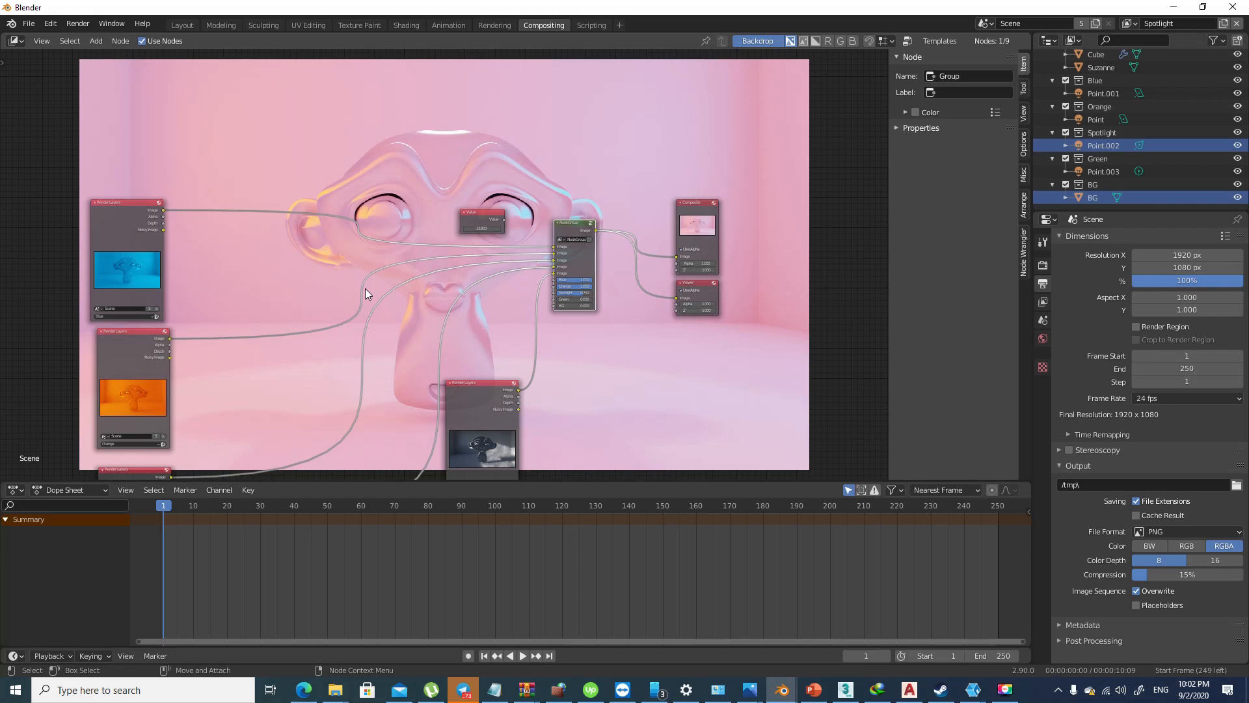
Move the Value node farther from the node group and connect it to the group's Spotlight input
scroll(508, 277, "up", 2)
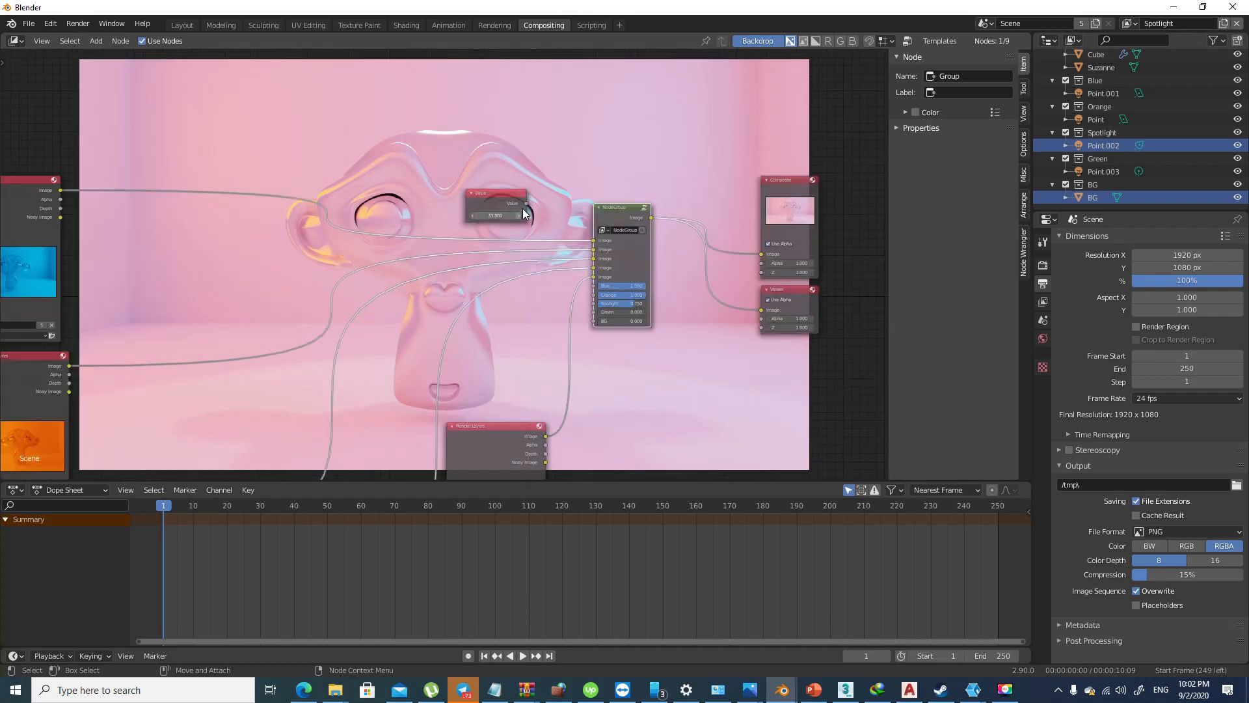
left_click(464, 194)
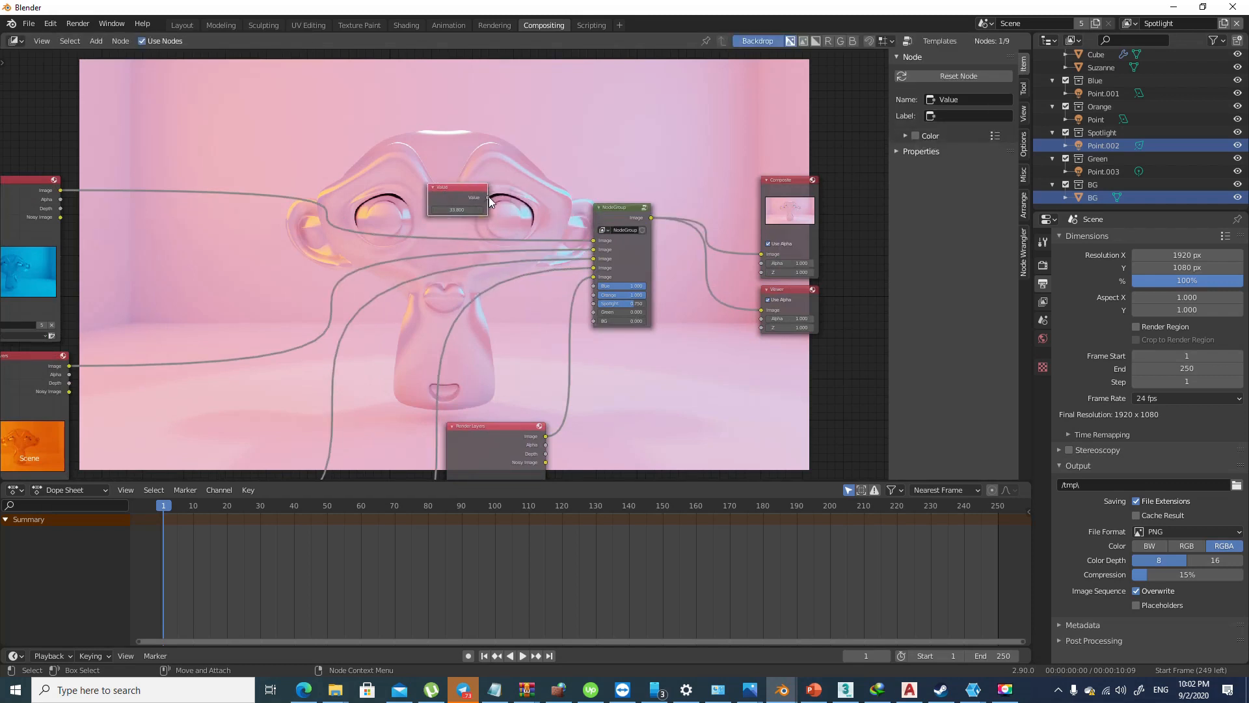
left_click_drag(489, 197, 594, 303)
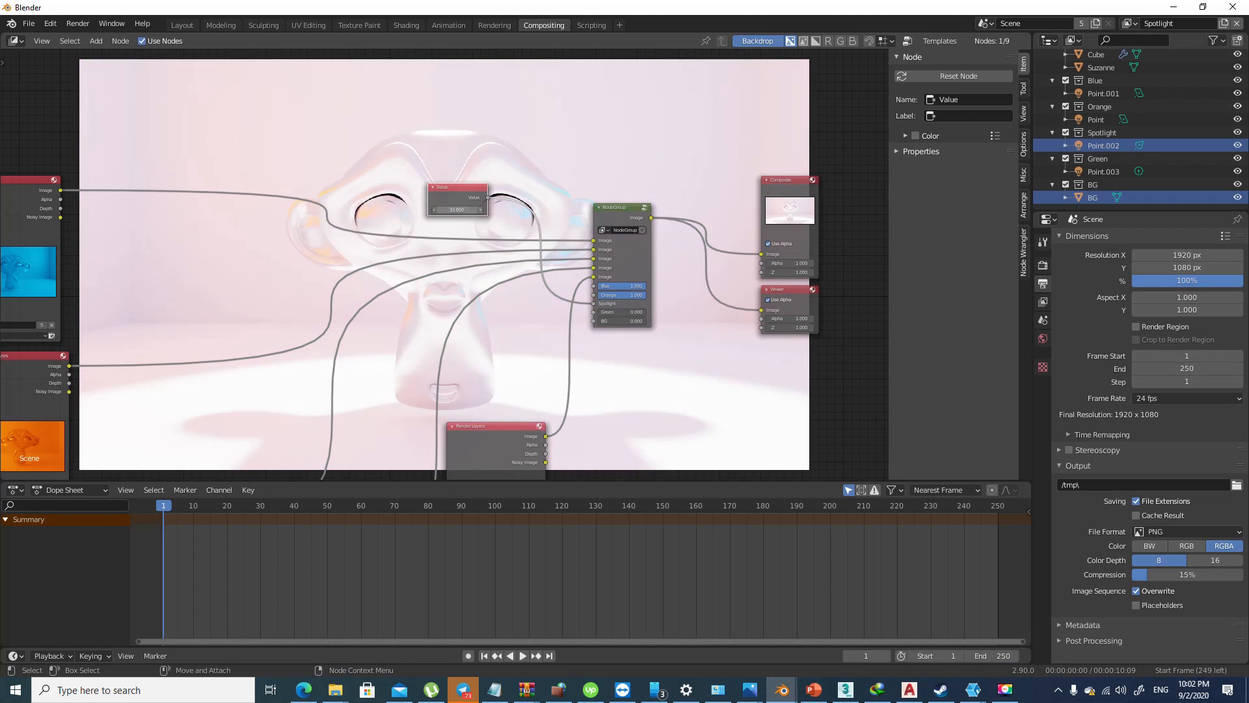
Set the Value node to 1.000 and connect it to the group's Blue input instead of Spotlight
mouse_move(464, 210)
left_mouse_down()
mouse_move(449, 210)
mouse_move(465, 210)
left_mouse_up()
left_click(464, 210)
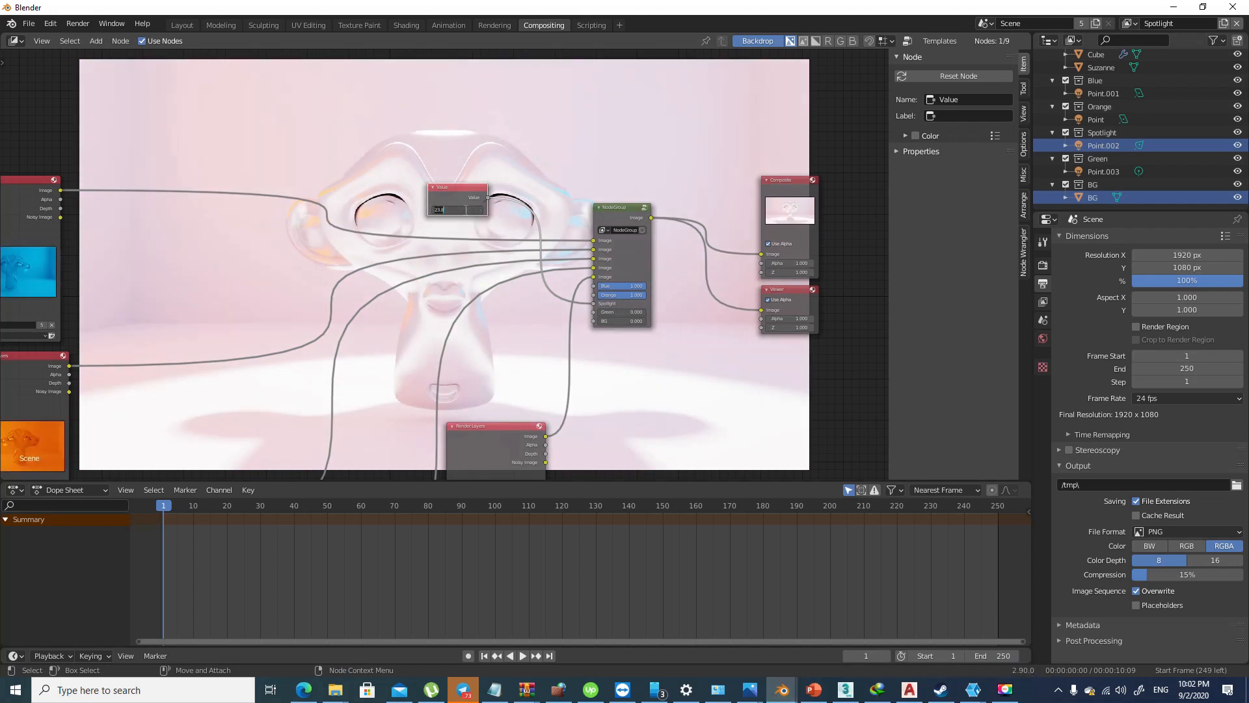
type("1")
key("Return")
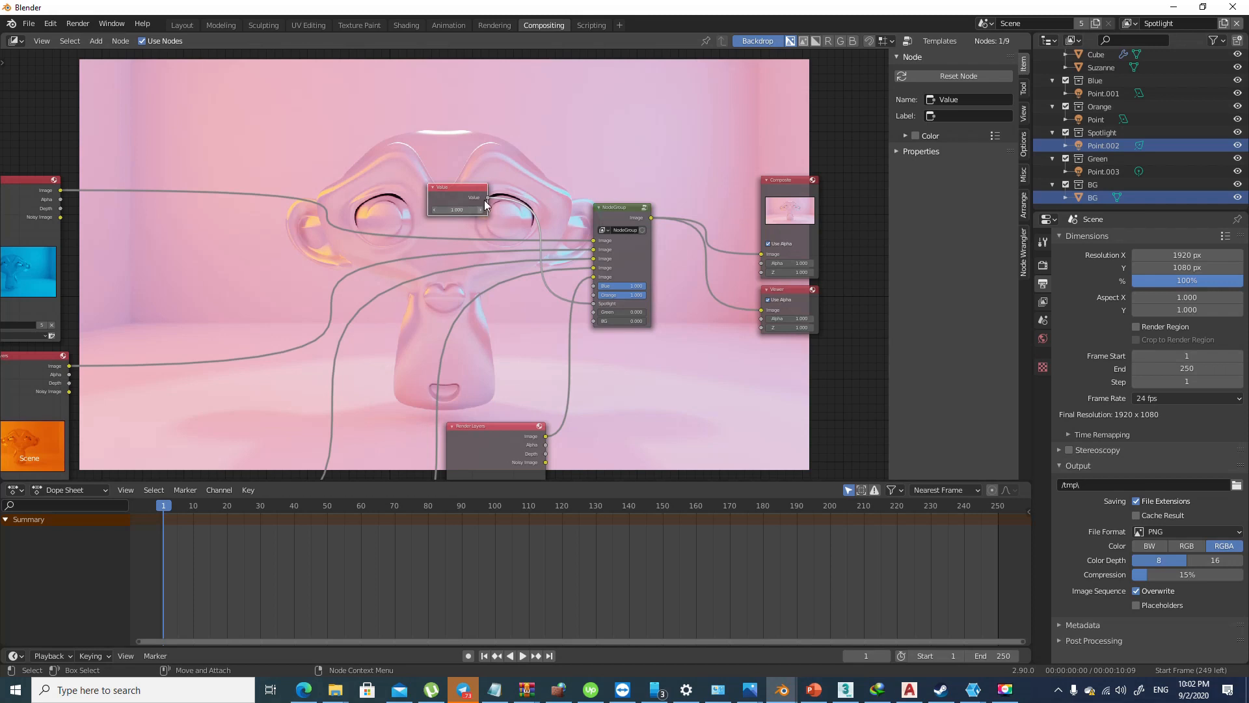
left_click_drag(488, 194, 598, 287)
left_click(562, 308)
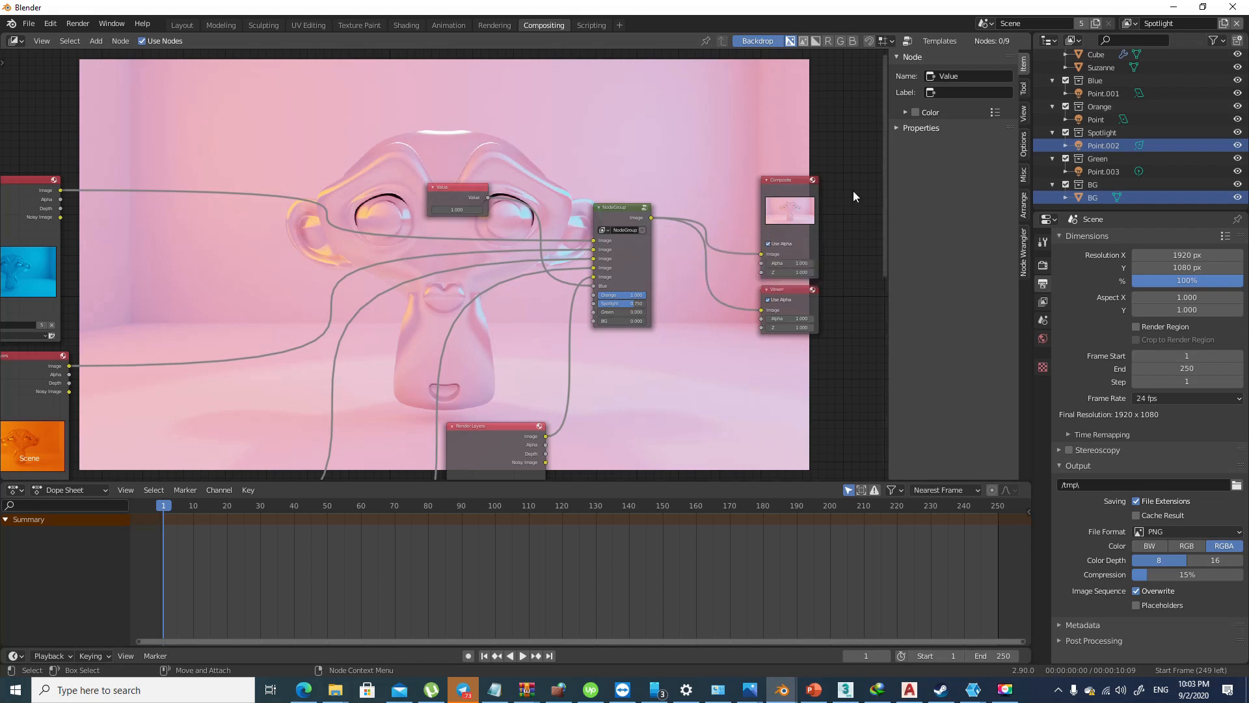
Spread the output nodes apart by moving the Composite node up and the Viewer node down
left_click_drag(798, 185, 798, 134)
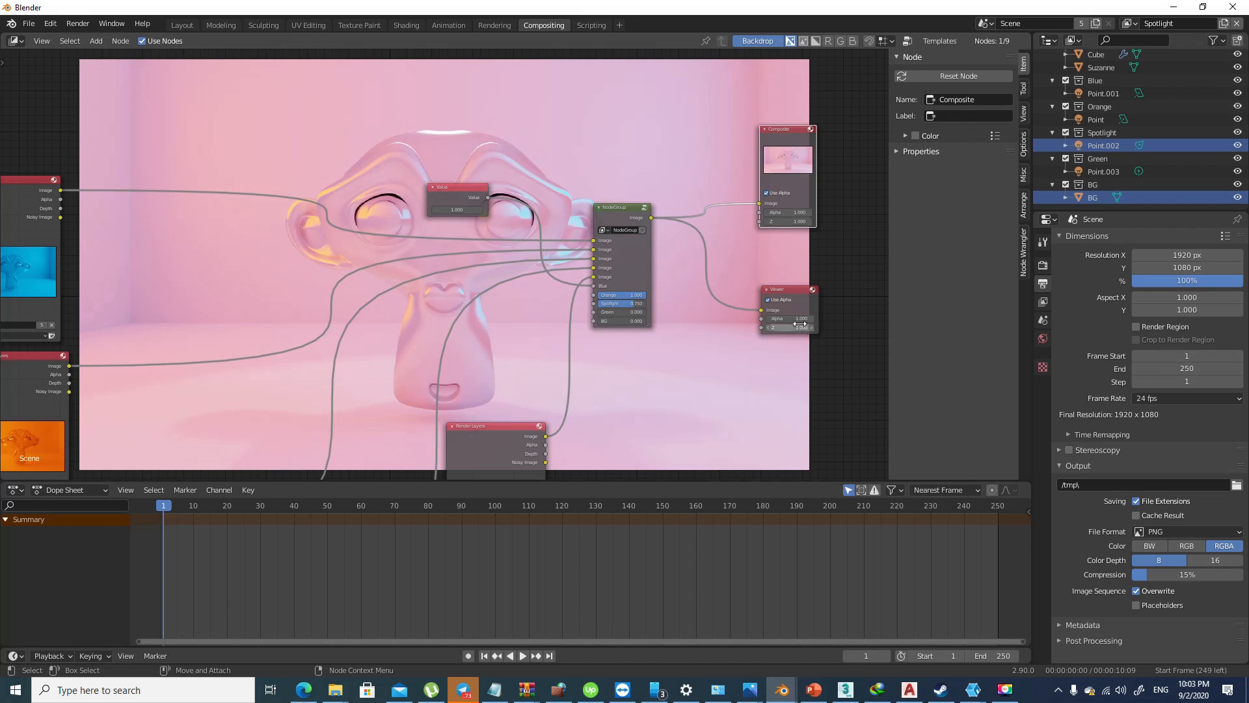
left_click_drag(794, 294, 795, 323)
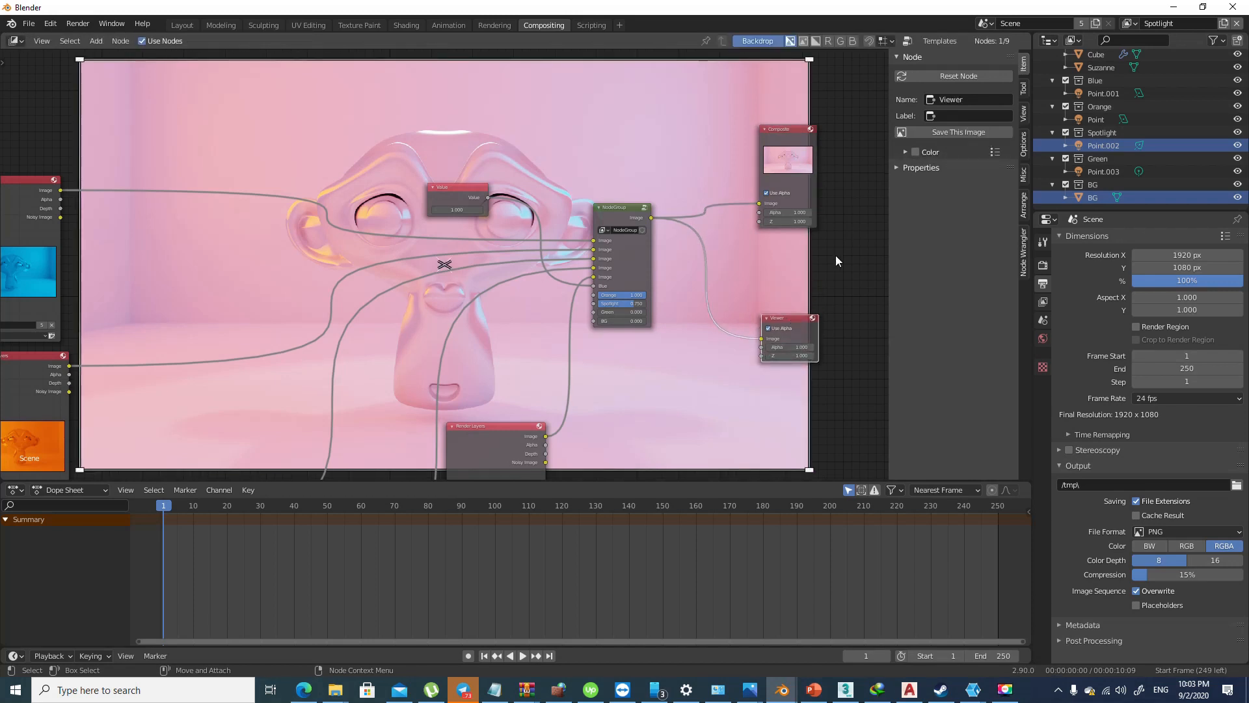